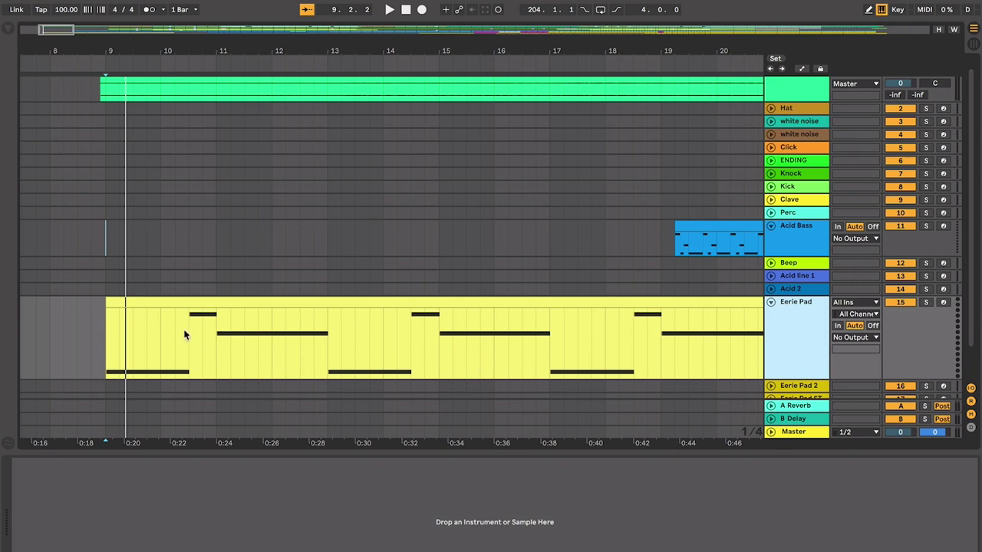
- Select the Eerie Pad clip starting at bar 9 and play the arrangement from there
click(161, 301)
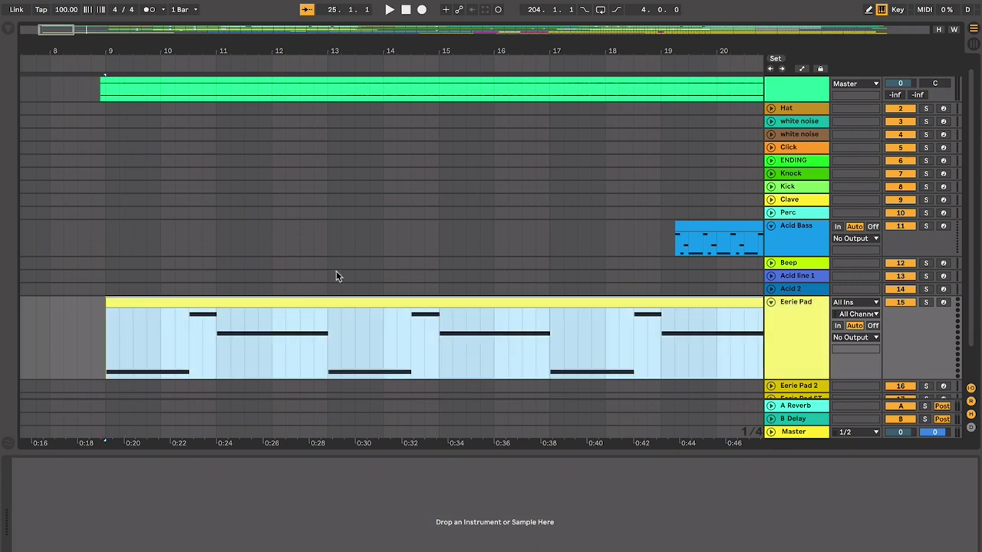
key(space)
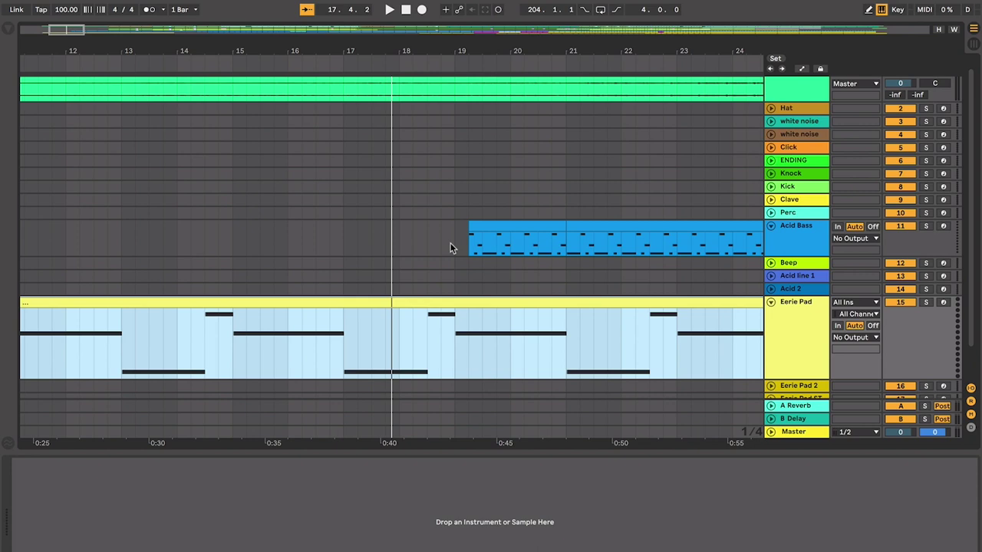
scroll(451, 248, right, 1)
- Place the insert marker at bar 18.3 on the Eerie Pad track and play into the Acid Bass entrance
click(414, 331)
scroll(414, 331, right, 2)
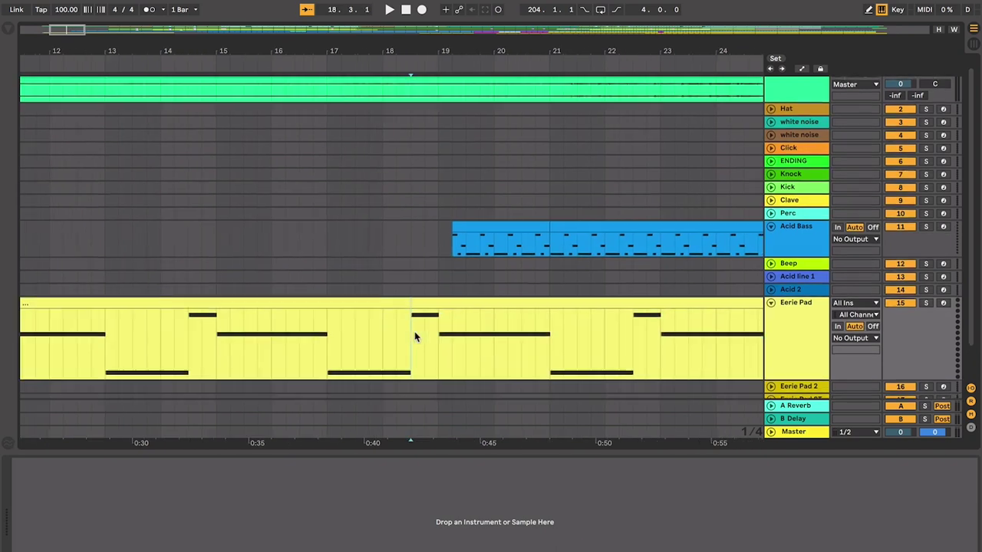
scroll(415, 335, right, 1)
scroll(415, 335, down, 1)
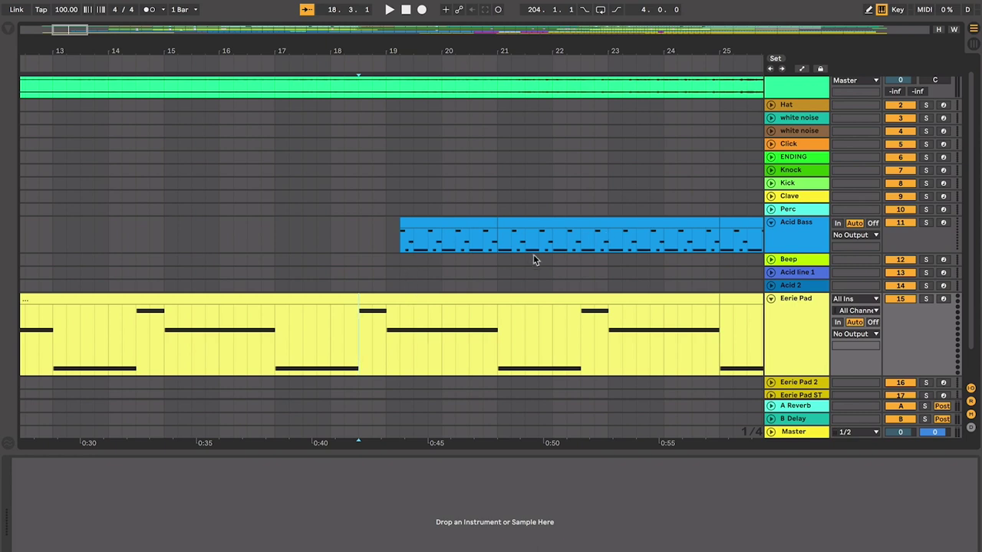
key(space)
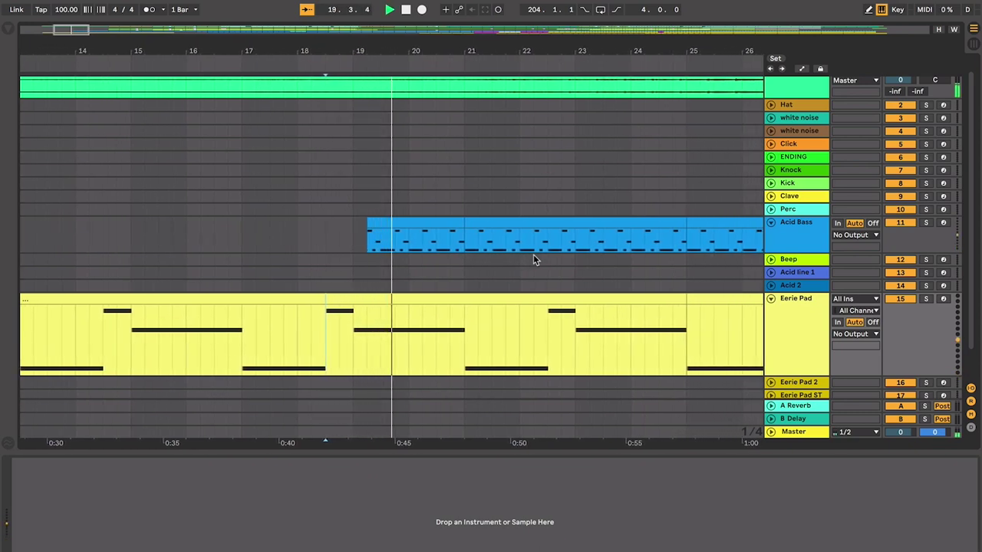
- Increase the height of the Acid Bass track so its MIDI notes are easier to read
key(plus)
key(plus)
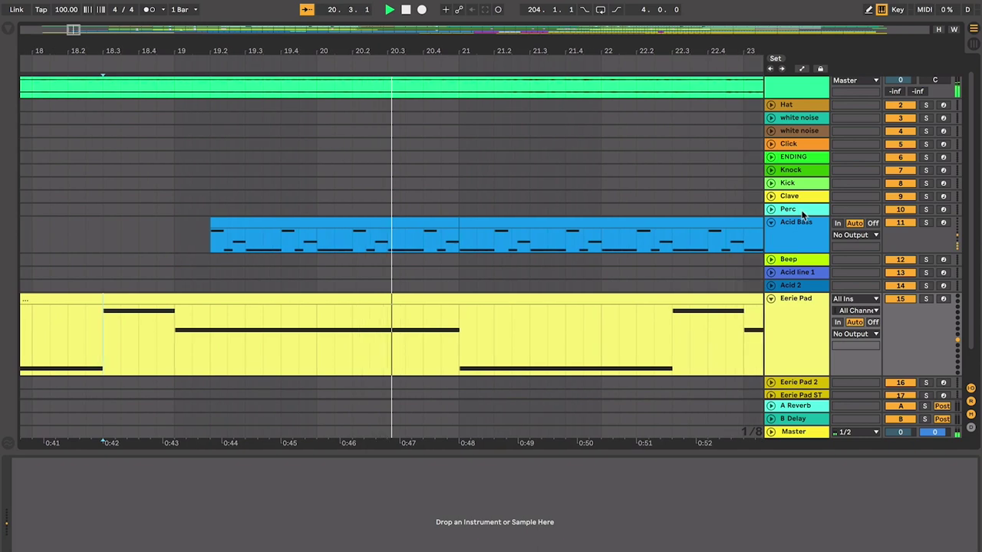
drag(794, 256, 681, 277)
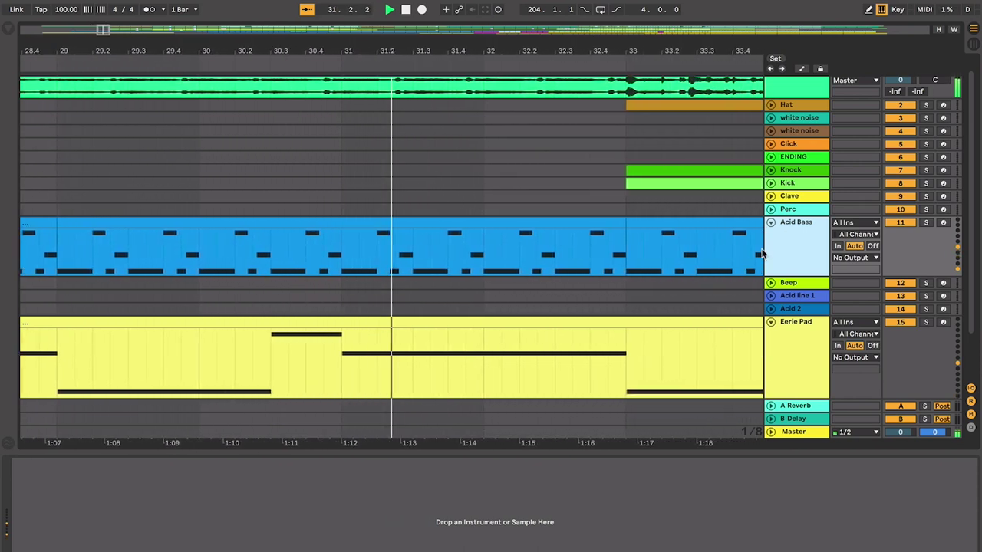
- Unfold the Kick, Knock and Hat tracks and hide the detail view to enlarge the arrangement area
click(771, 183)
click(771, 169)
click(771, 322)
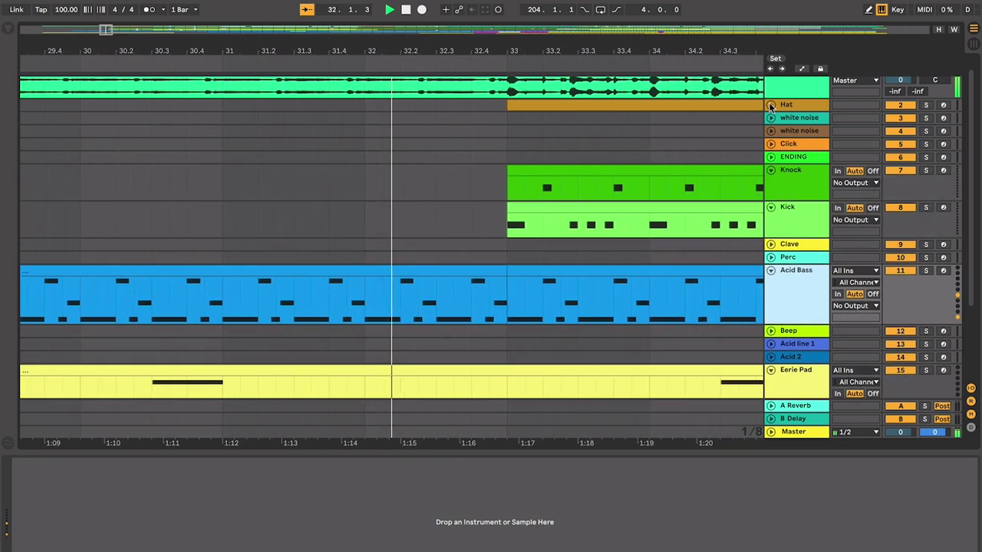
click(771, 104)
scroll(727, 216, down, 2)
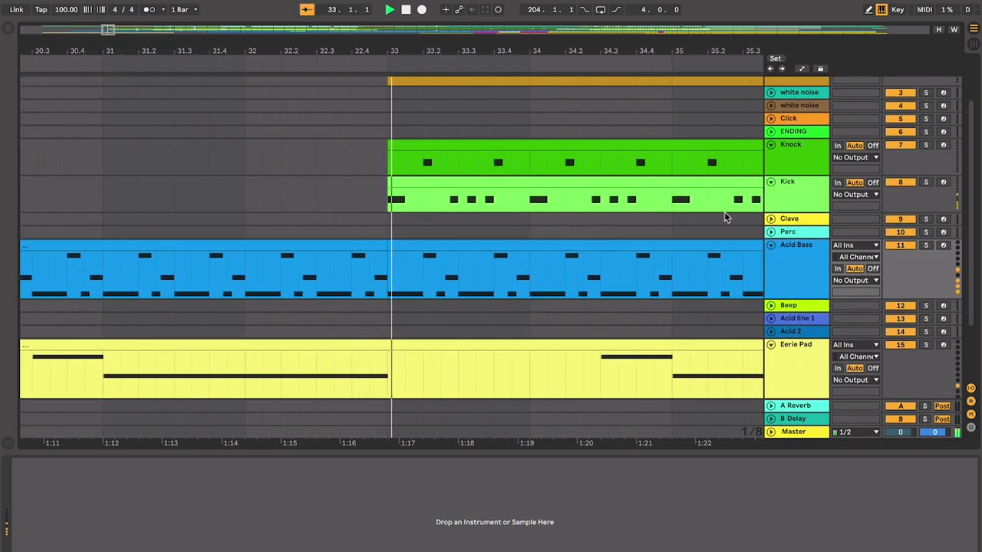
scroll(727, 217, up, 1)
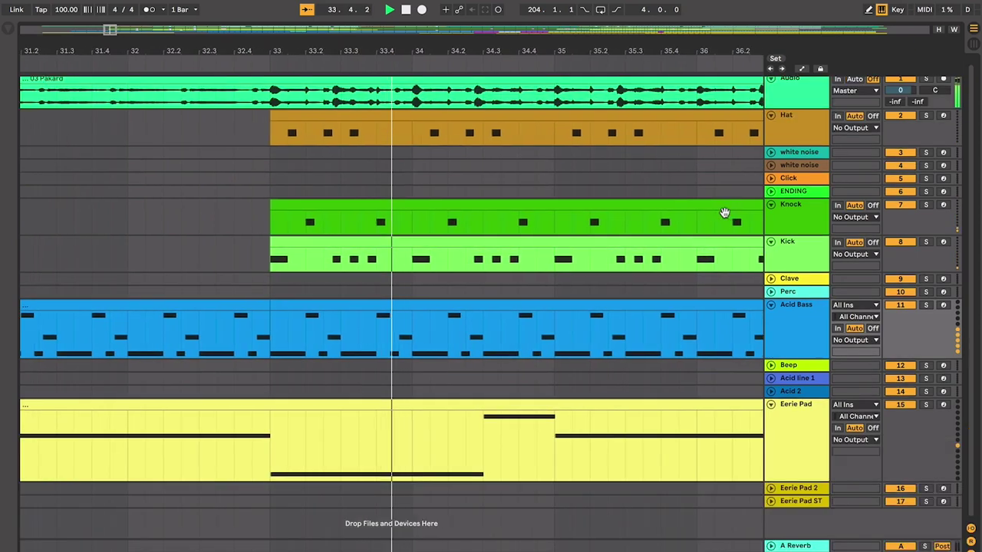
key(super+alt+l)
scroll(724, 217, up, 1)
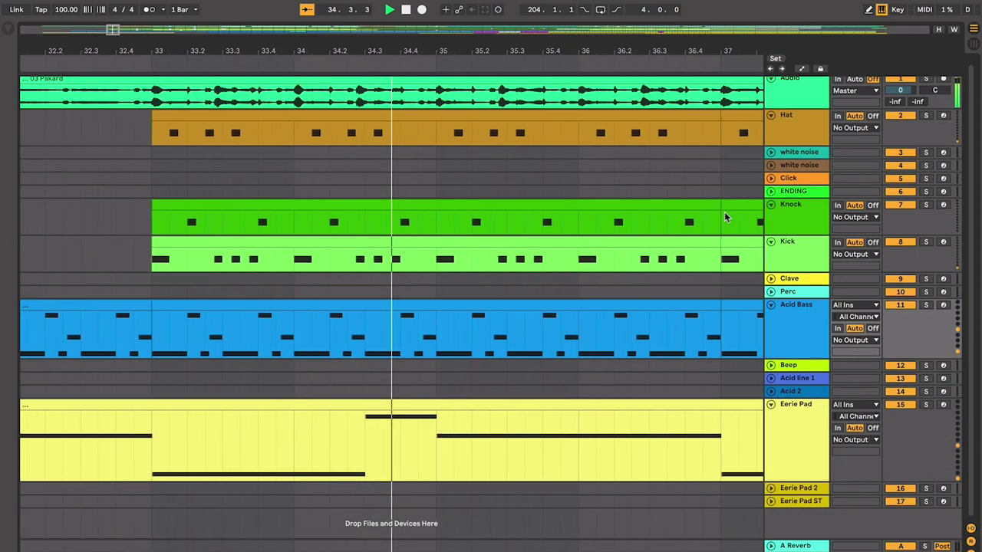
- Stop playback and examine the first Kick and Knock clips starting at bar 33
click(560, 287)
key(space)
scroll(559, 284, down, 5)
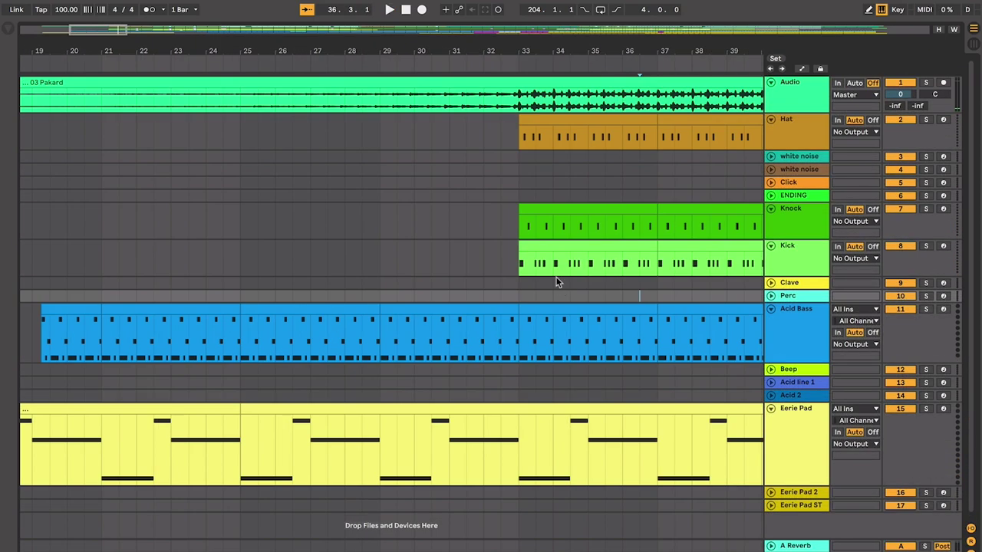
click(563, 253)
click(564, 253)
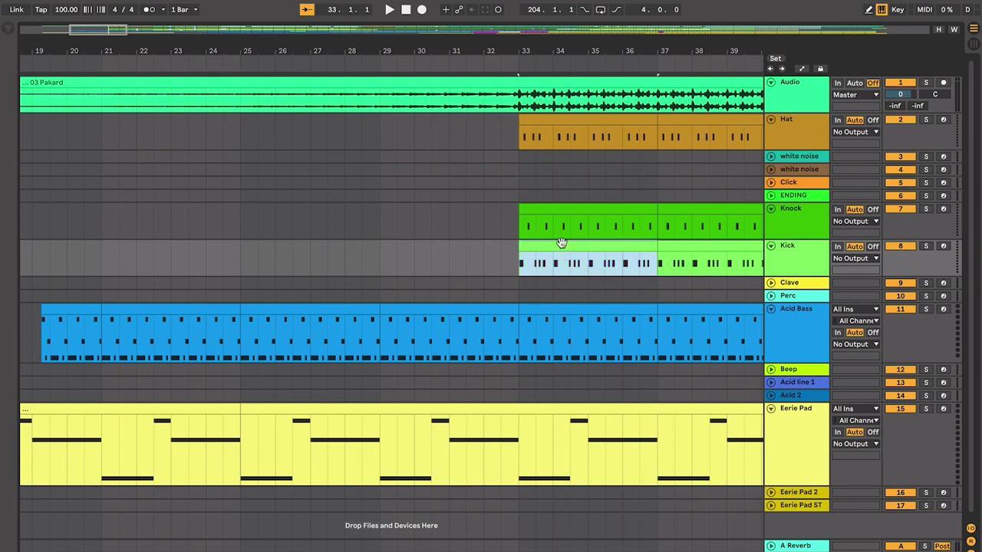
click(579, 209)
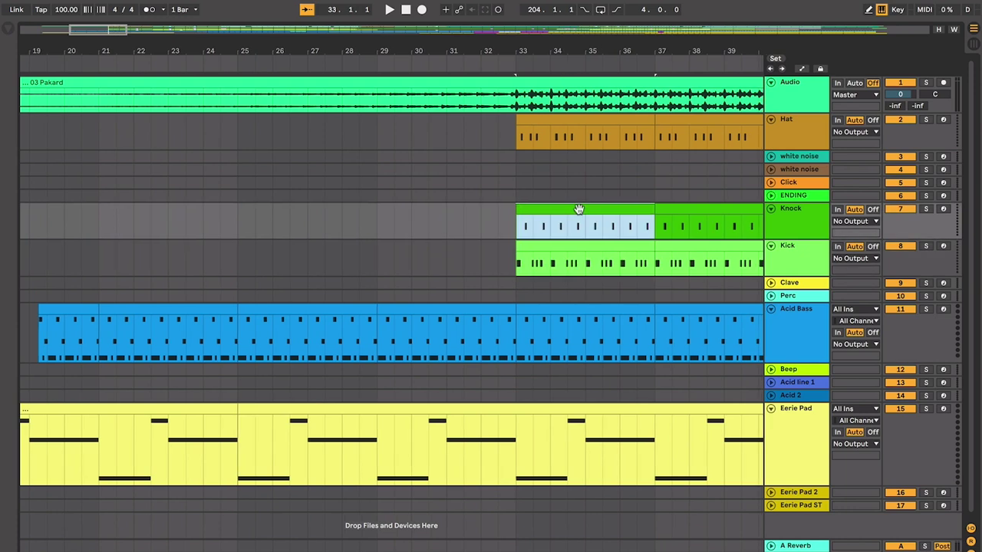
key(plus)
key(plus)
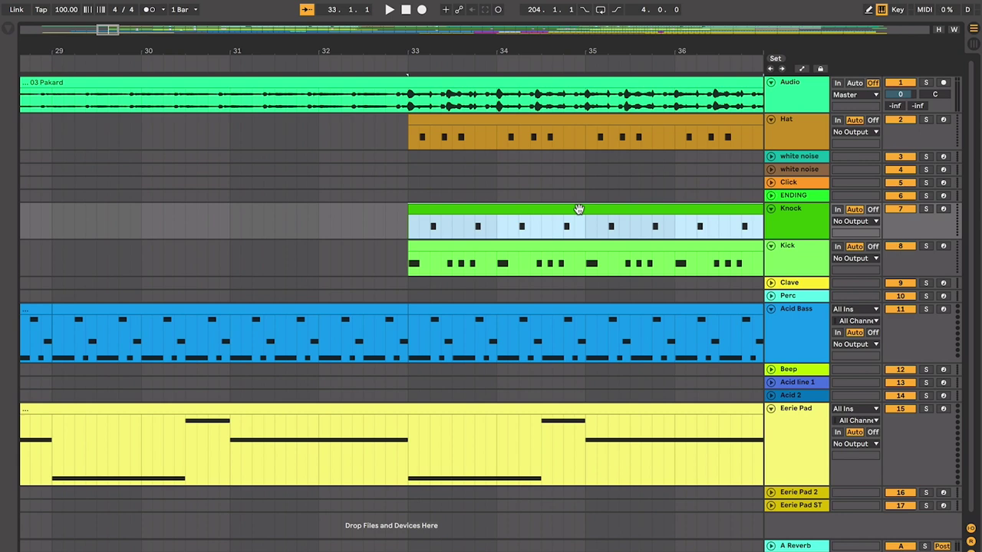
- Select the Hat clip at bar 33 and play its pattern briefly alongside the other drums
click(542, 119)
key(plus)
key(plus)
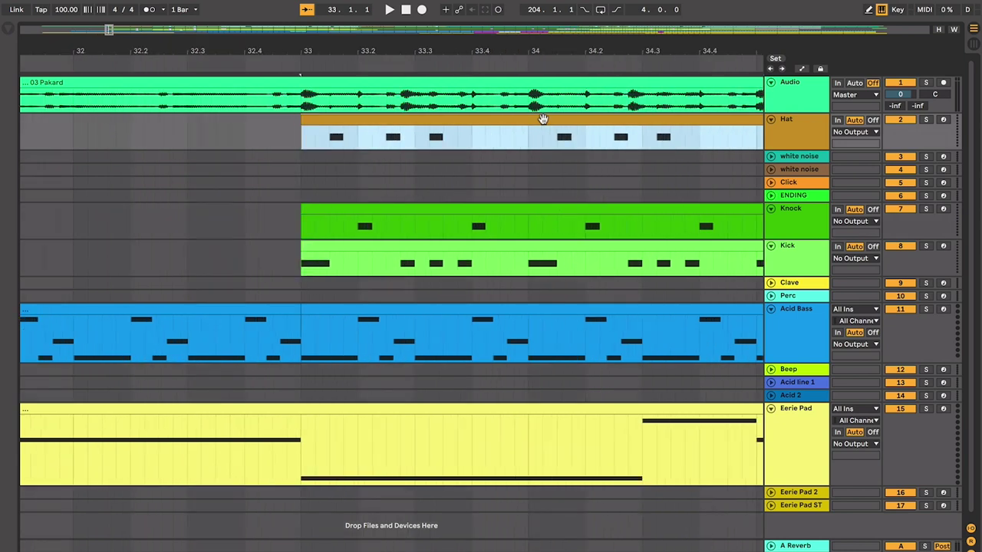
scroll(543, 119, left, 1)
key(space)
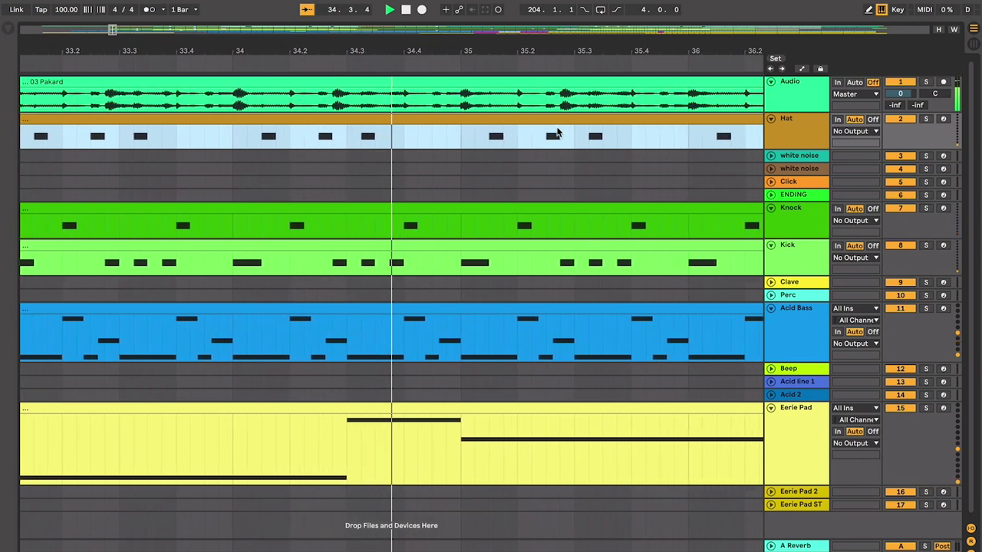
key(space)
- Set the insert marker at bar 33 on the Click track and play the full drum section from there
key(minus)
key(minus)
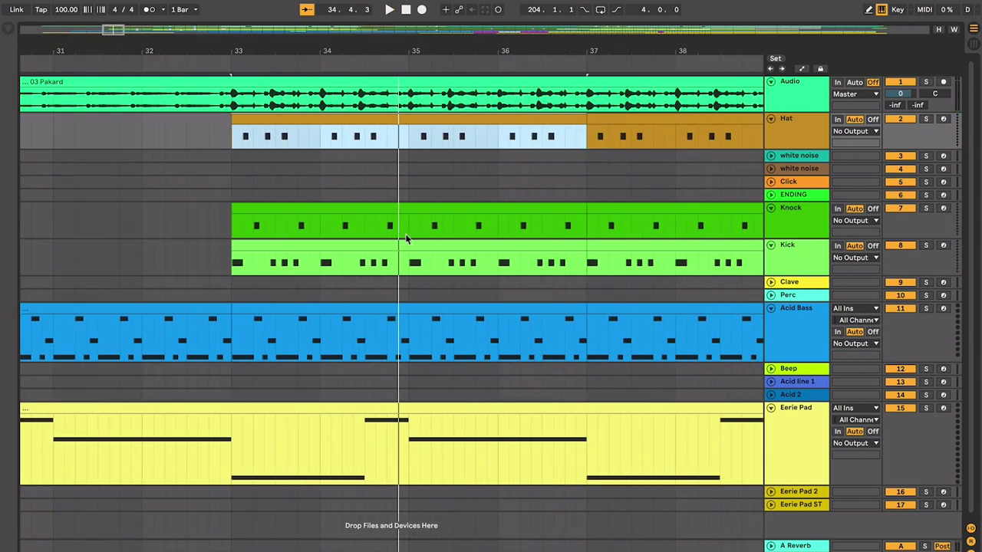
click(408, 192)
scroll(409, 188, right, 2)
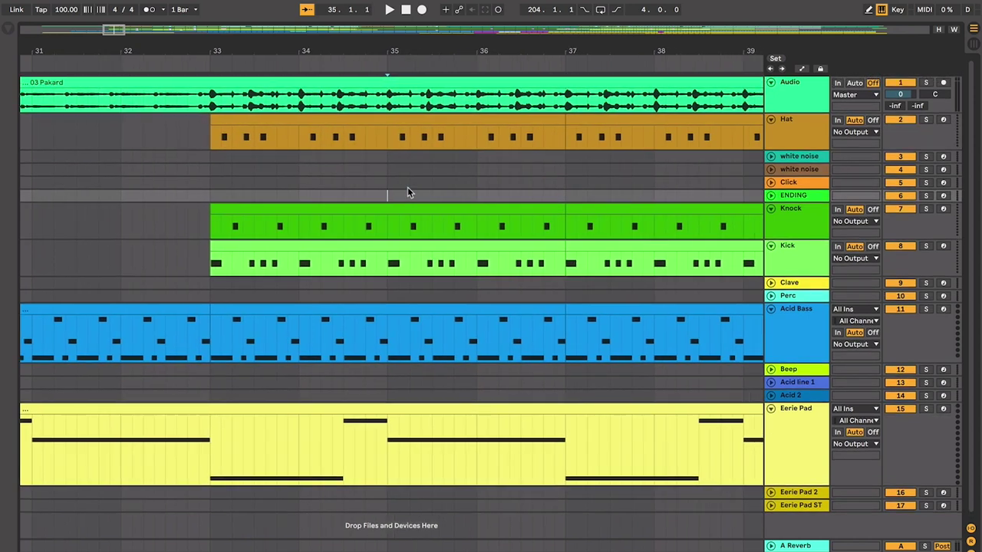
click(201, 180)
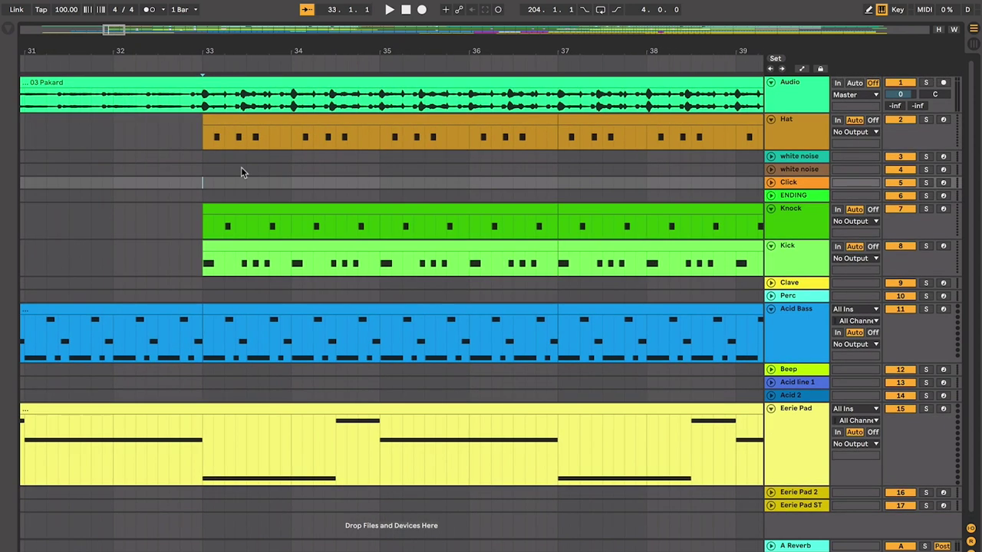
key(space)
key(plus)
key(plus)
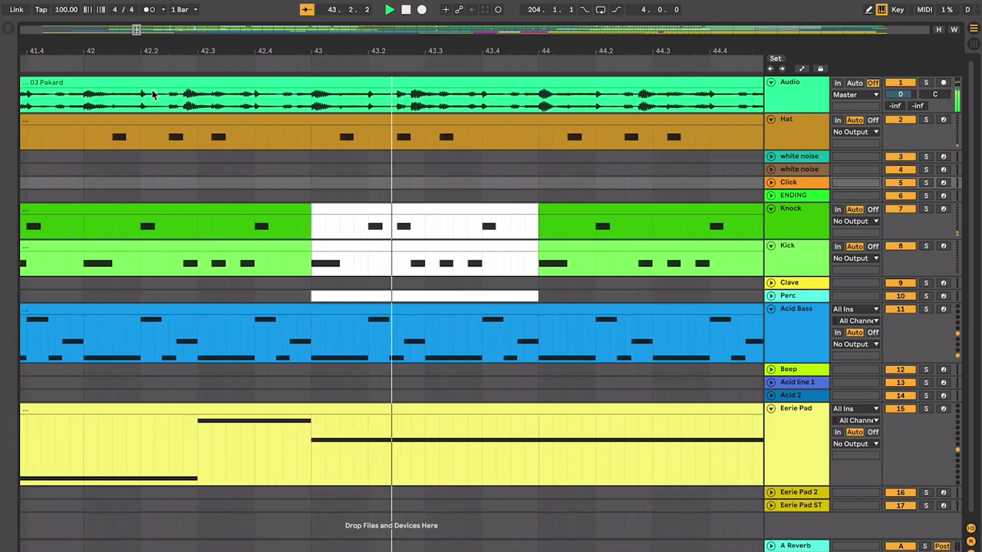
- Unfold the Perc track to show its MIDI notes and stop playback
click(458, 284)
click(771, 296)
click(540, 301)
key(space)
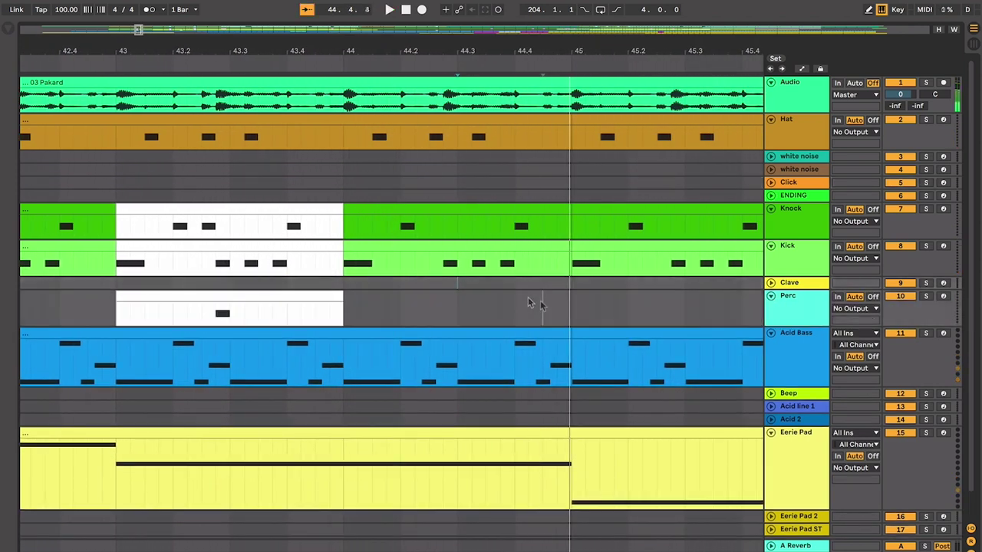
- Select the white fill clips at bar 43 across the Knock, Kick and Perc tracks
key(minus)
key(minus)
click(472, 206)
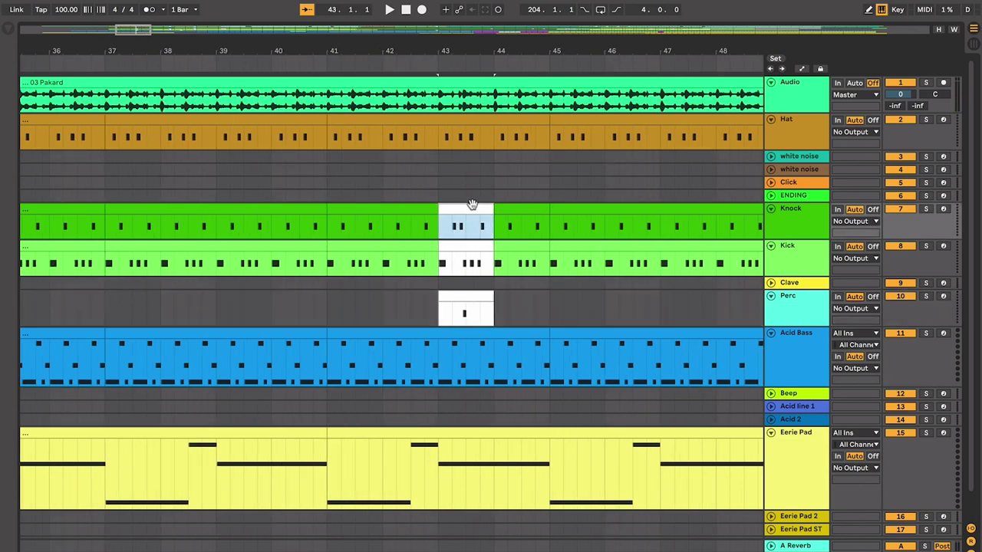
shift+click(473, 295)
scroll(477, 295, left, 5)
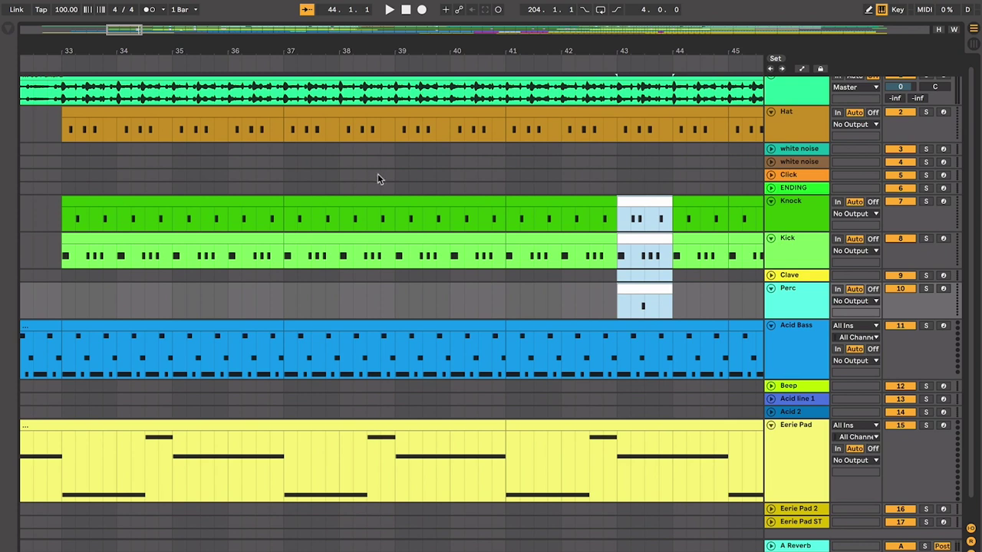
- Select the Knock clip covering bars 41 to 43 to compare it with the fill
click(422, 201)
click(591, 200)
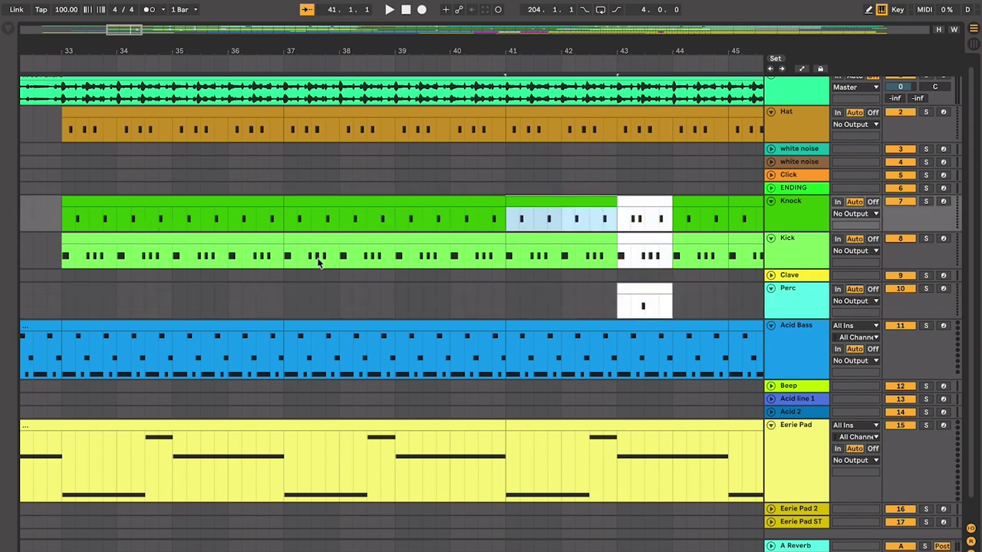
scroll(465, 232, right, 3)
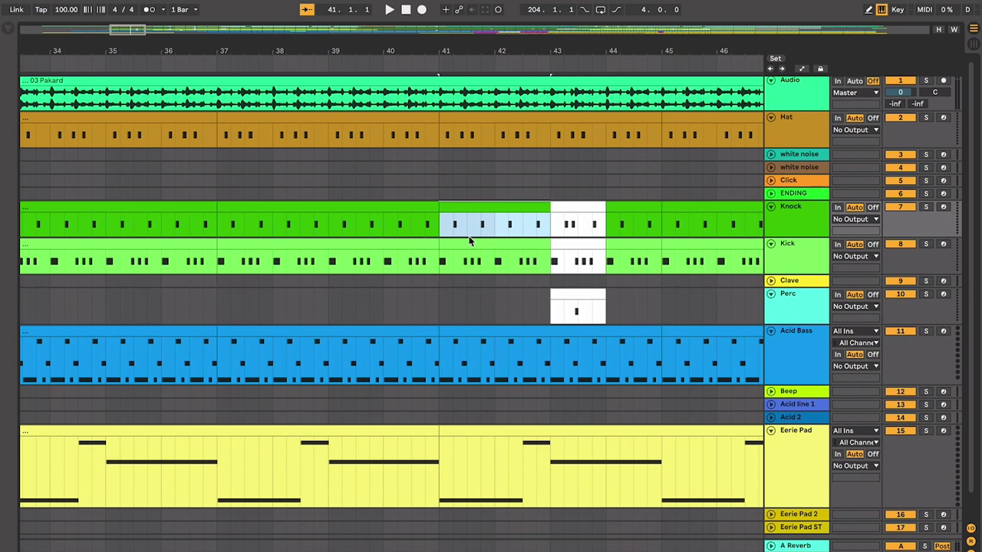
scroll(470, 241, right, 2)
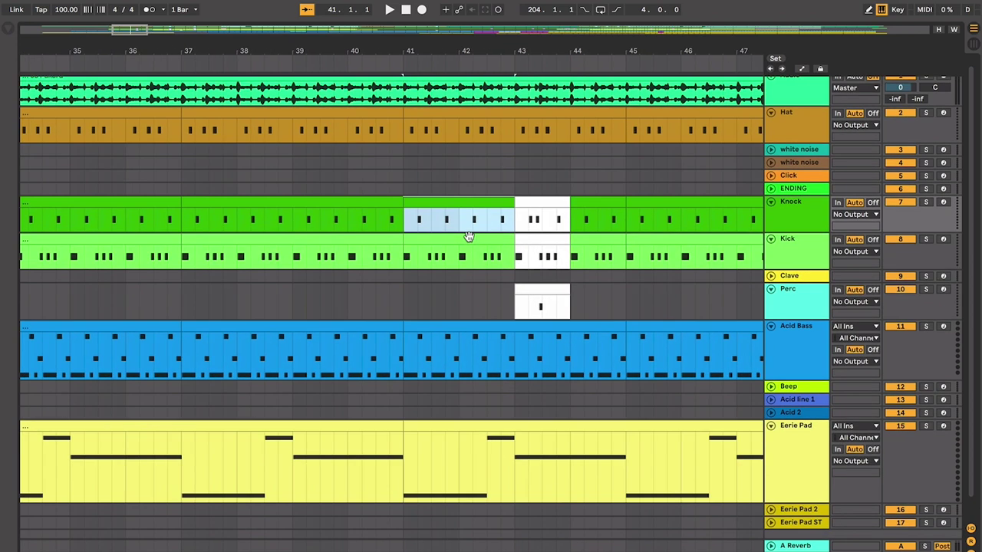
- Compare the white Knock-to-Perc clips at bar 43 with bars 37 to 41 of Kick through Acid Bass by selecting each range
click(559, 204)
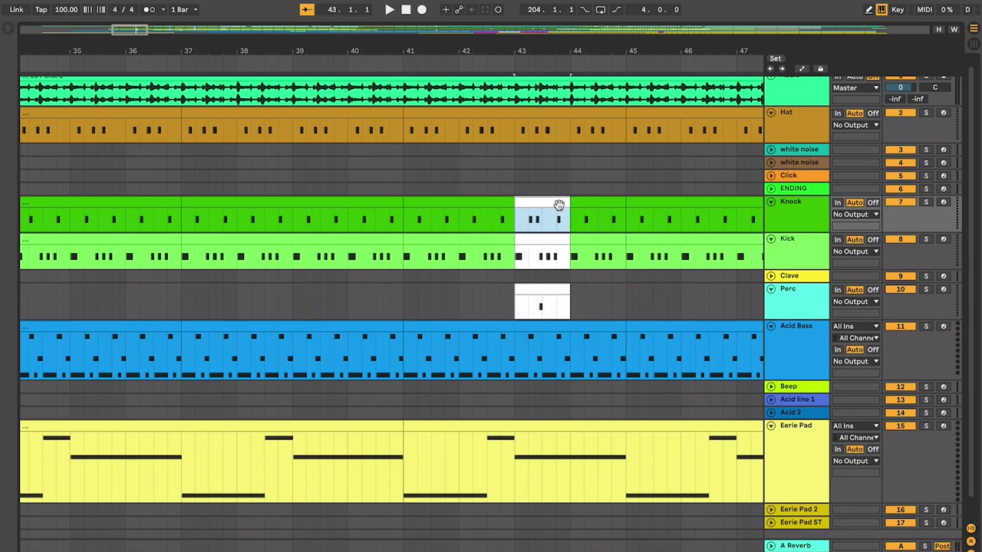
shift+click(553, 293)
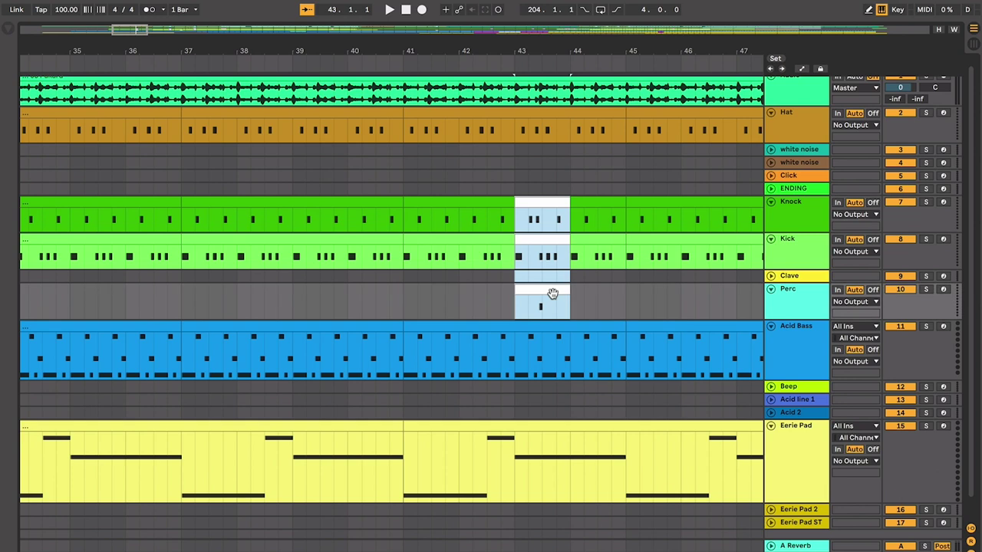
click(386, 241)
shift+click(376, 331)
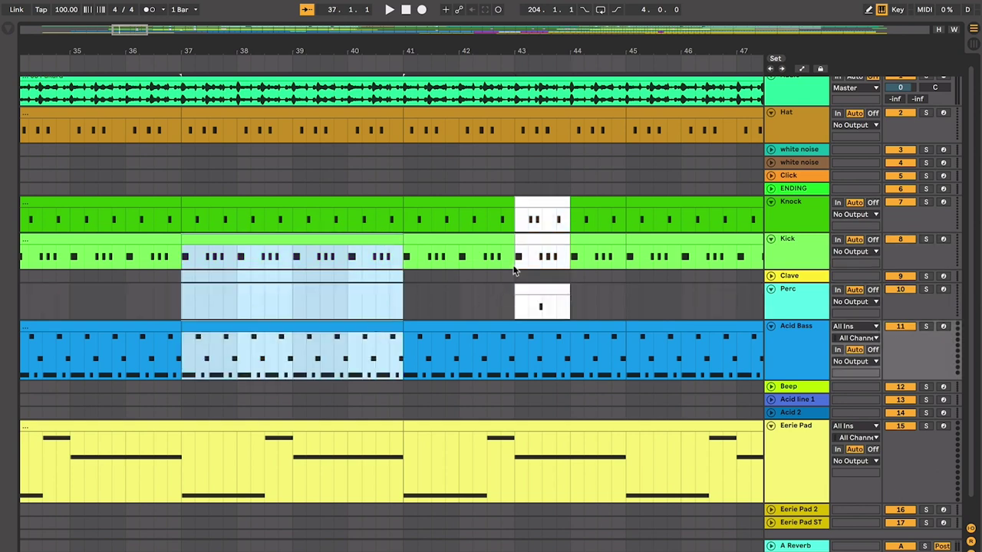
- Select the white Kick clip at bar 43 and place the insert marker at 43.2 in the Knock clip
click(532, 240)
scroll(535, 237, right, 1)
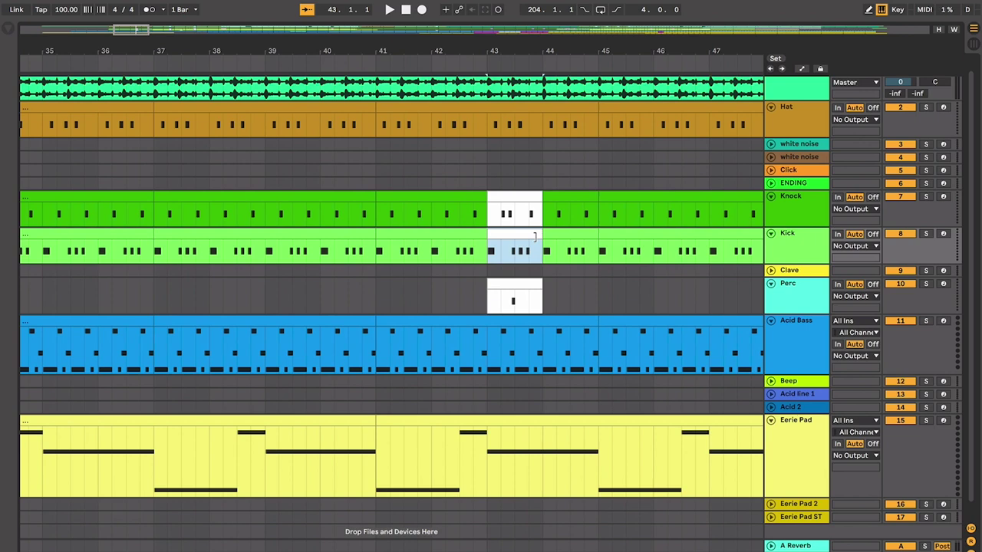
click(500, 212)
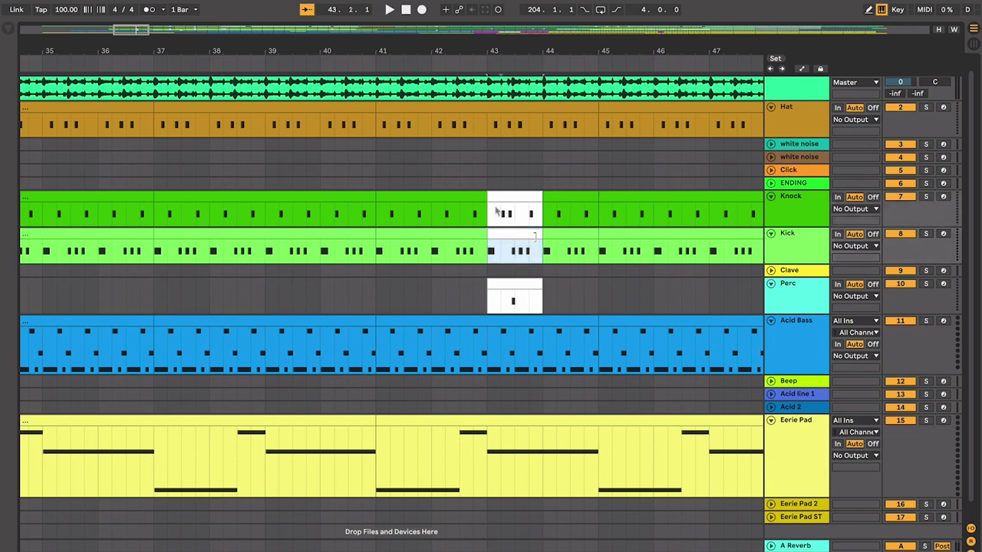
- Play the fill briefly from the white Knock clip at bar 43 and place the insert marker at the Perc note
key(plus)
click(499, 195)
scroll(495, 195, right, 1)
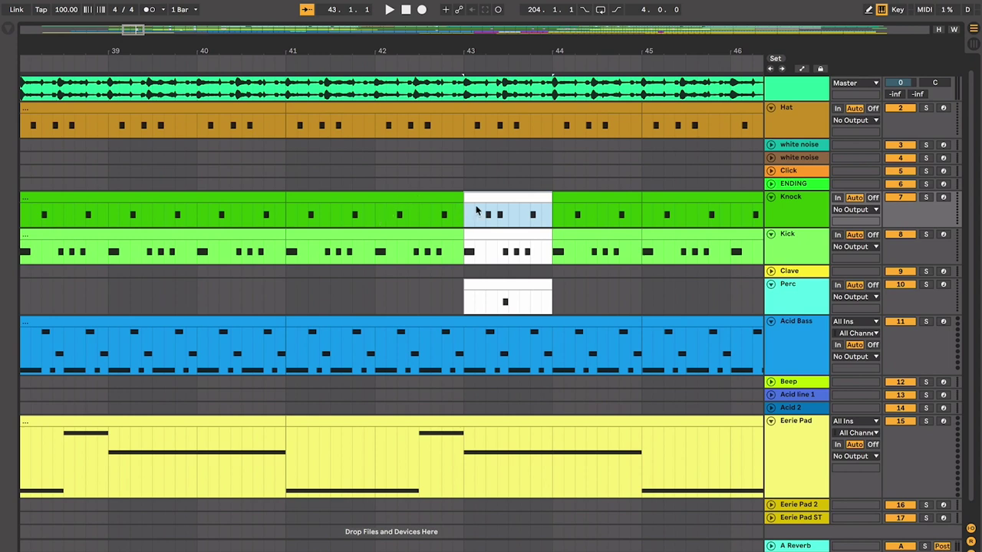
key(space)
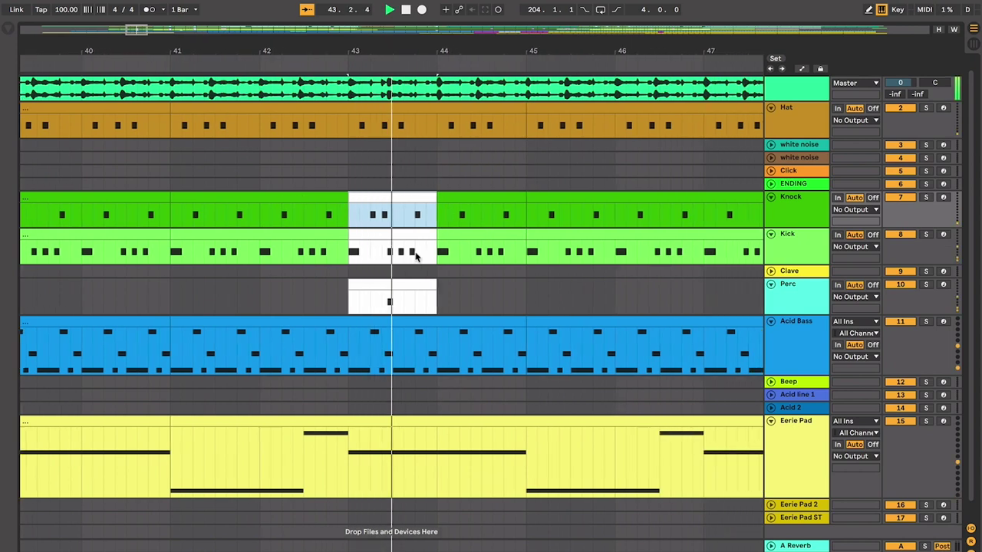
key(space)
click(344, 301)
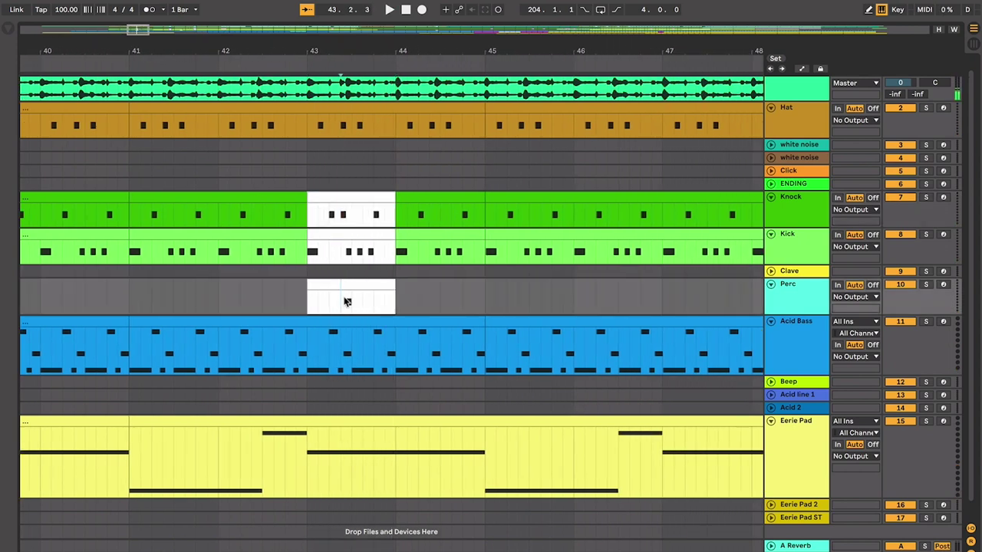
- Play the bar 43 fill from the start of the white Perc clip and stop playback in bar 44
key(plus)
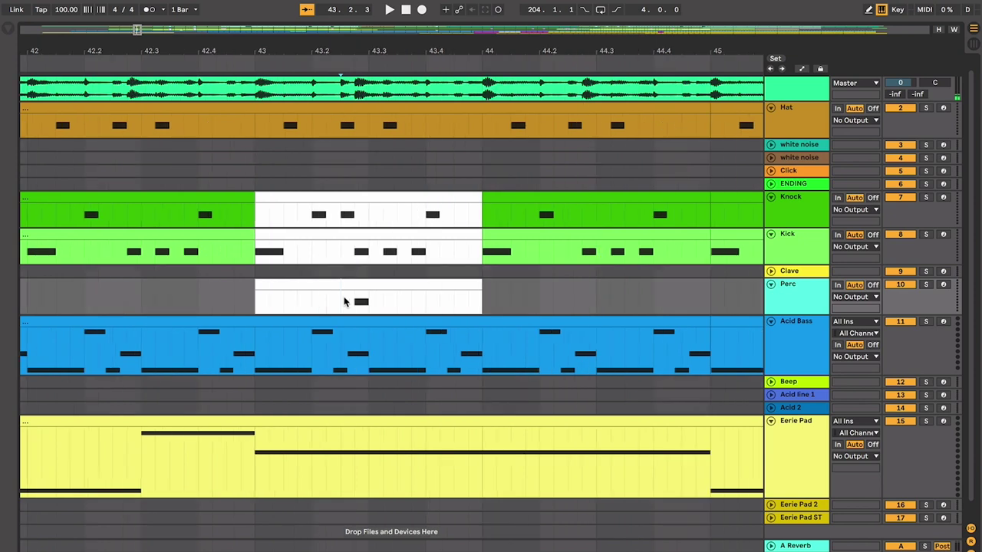
click(261, 299)
key(space)
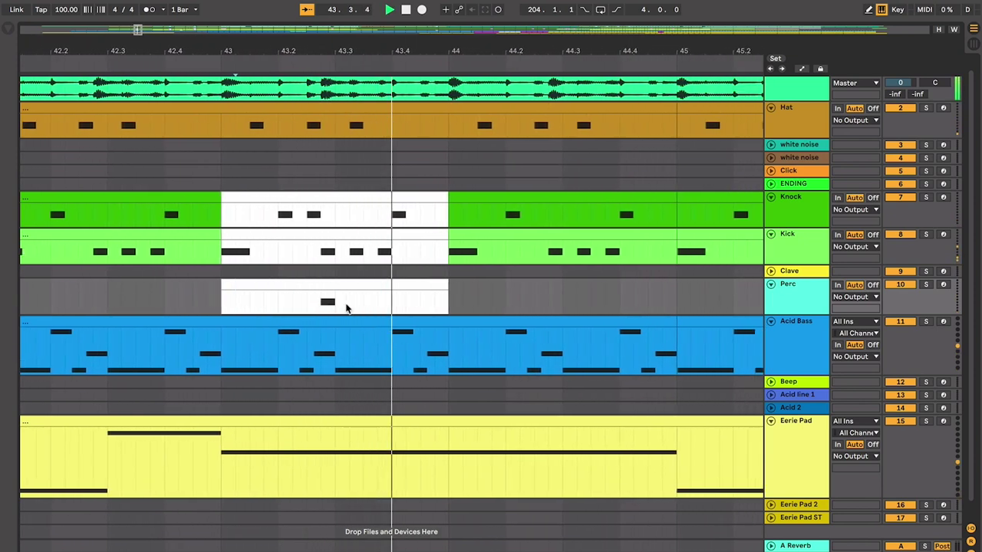
key(minus)
key(minus)
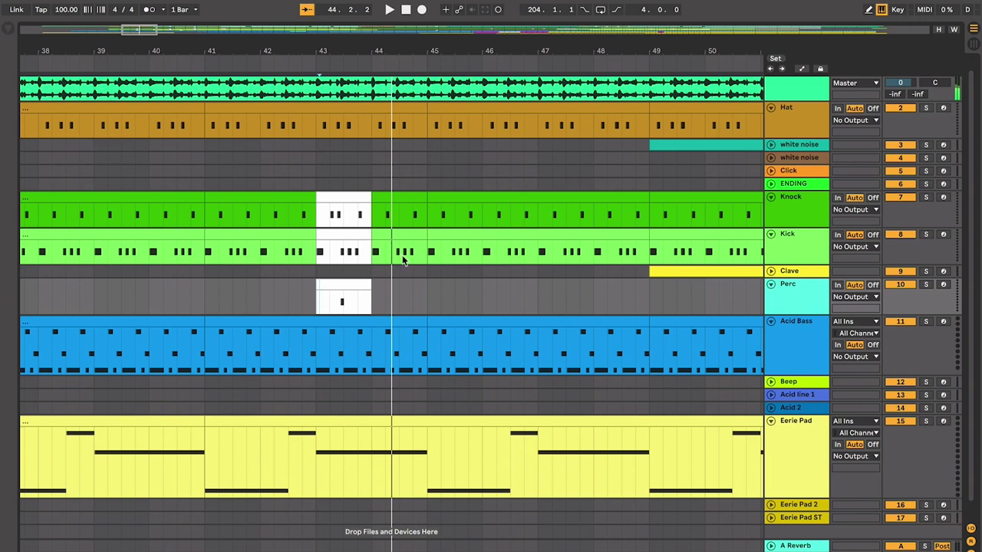
key(space)
- Play the arrangement from bar 45 to bar 57 while unfolding the Clave track and both white noise tracks
click(414, 261)
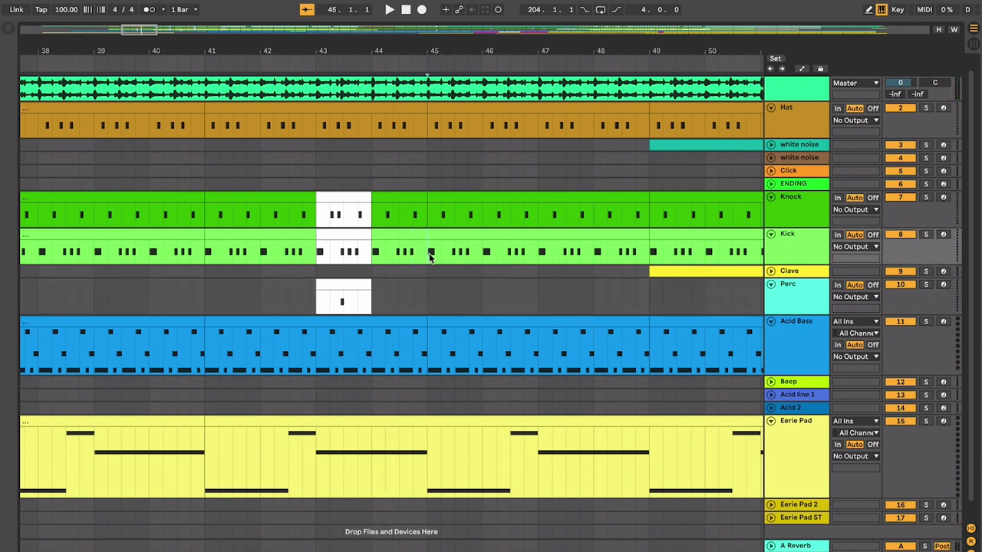
key(space)
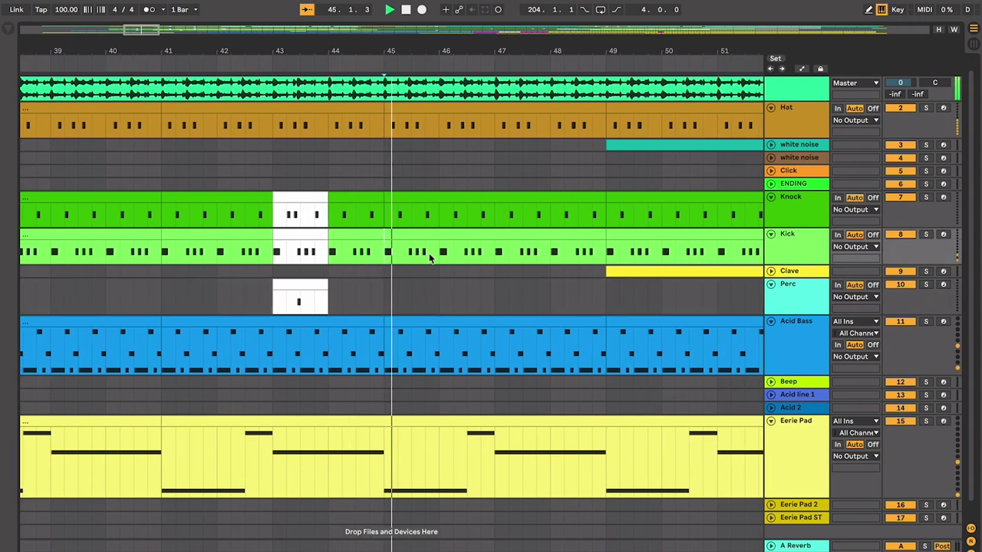
click(770, 144)
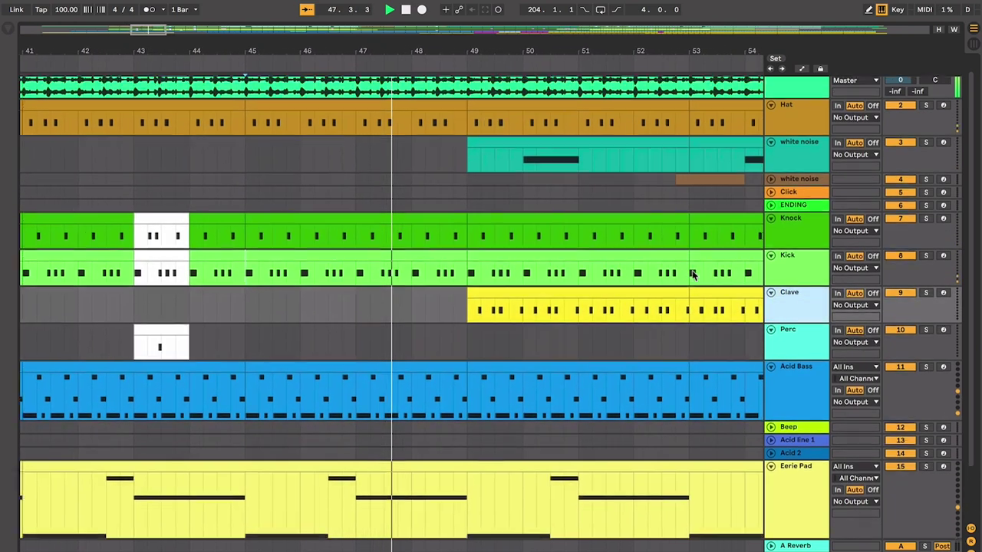
scroll(693, 275, down, 1)
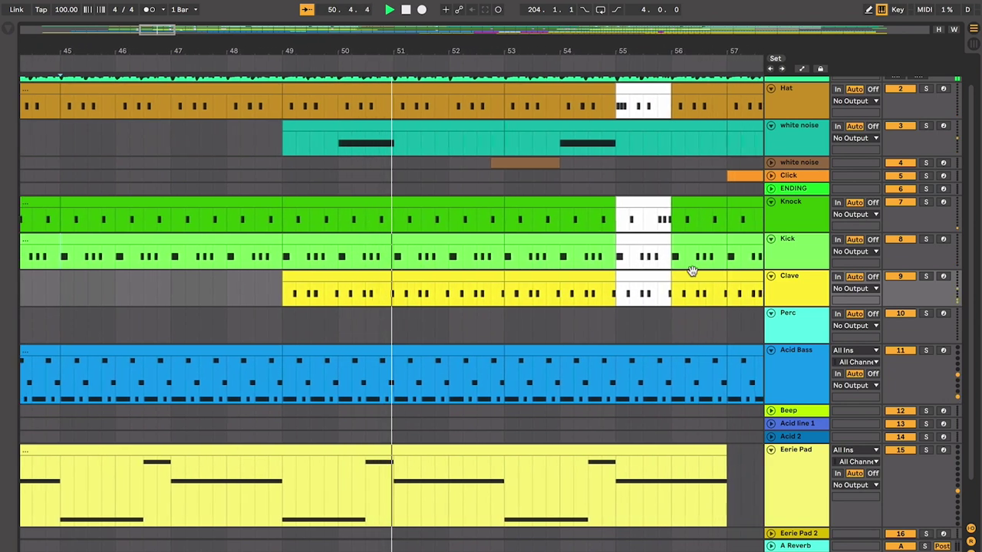
click(771, 163)
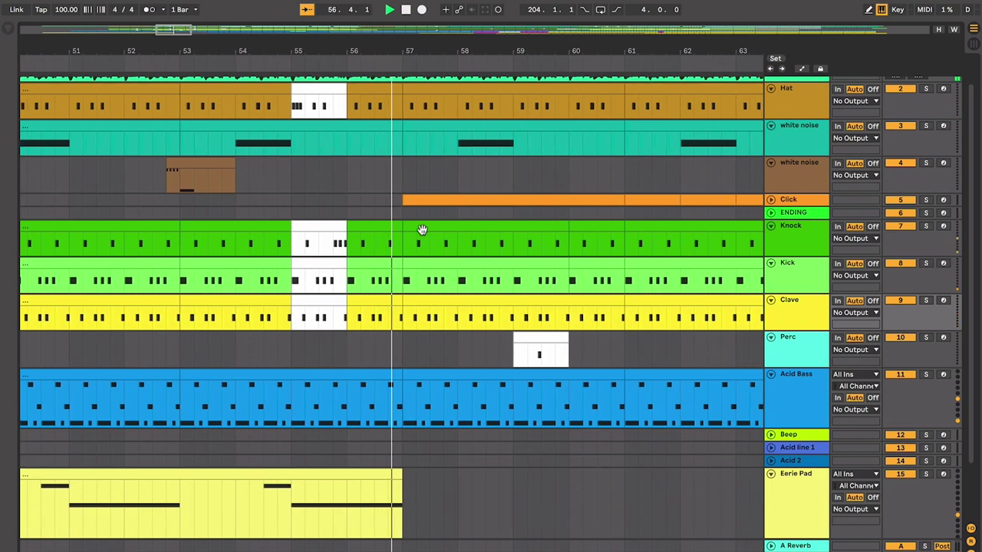
key(space)
- Select the Clave clip covering bars 49 to 53 and play its pattern until bar 50
scroll(423, 235, down, 1)
scroll(422, 234, left, 3)
scroll(422, 234, up, 1)
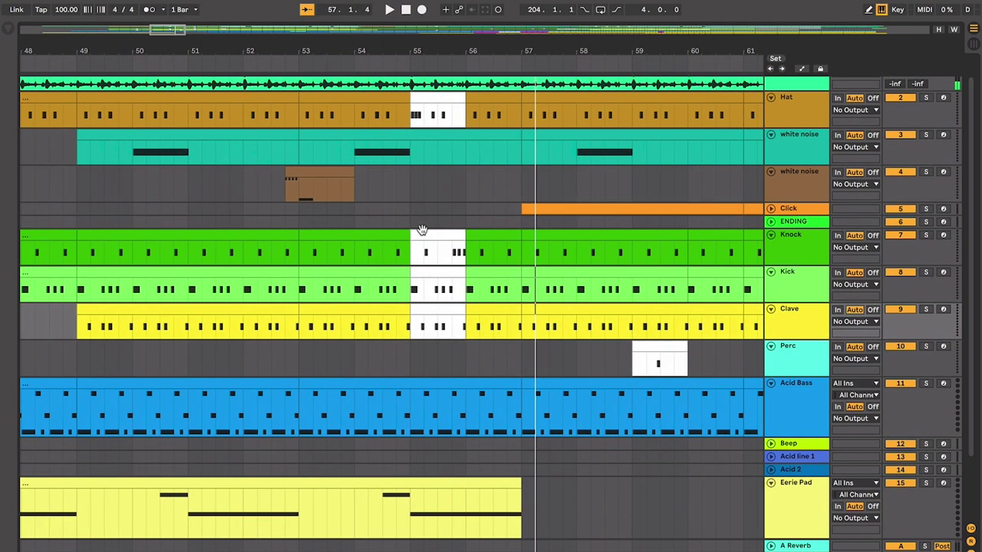
scroll(422, 230, left, 3)
scroll(300, 180, left, 3)
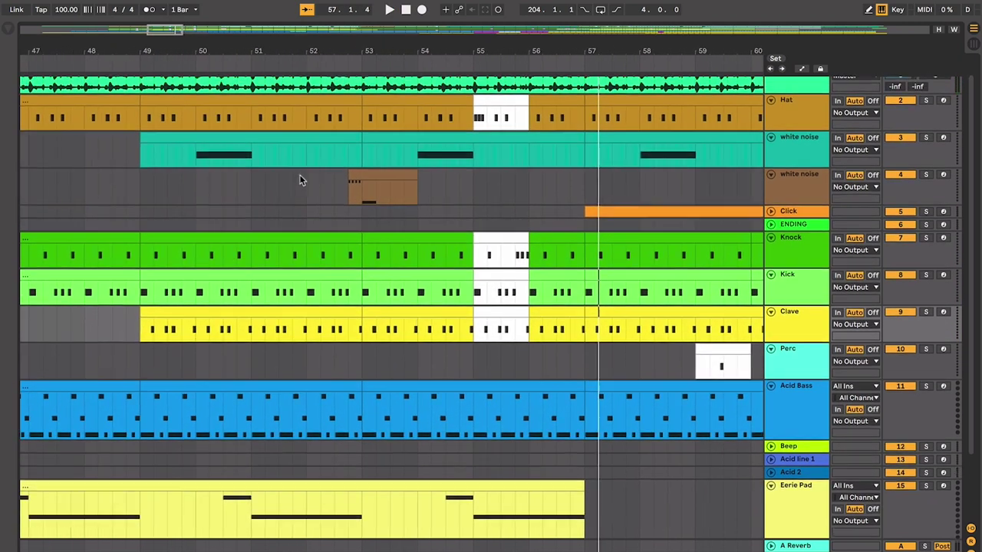
click(179, 182)
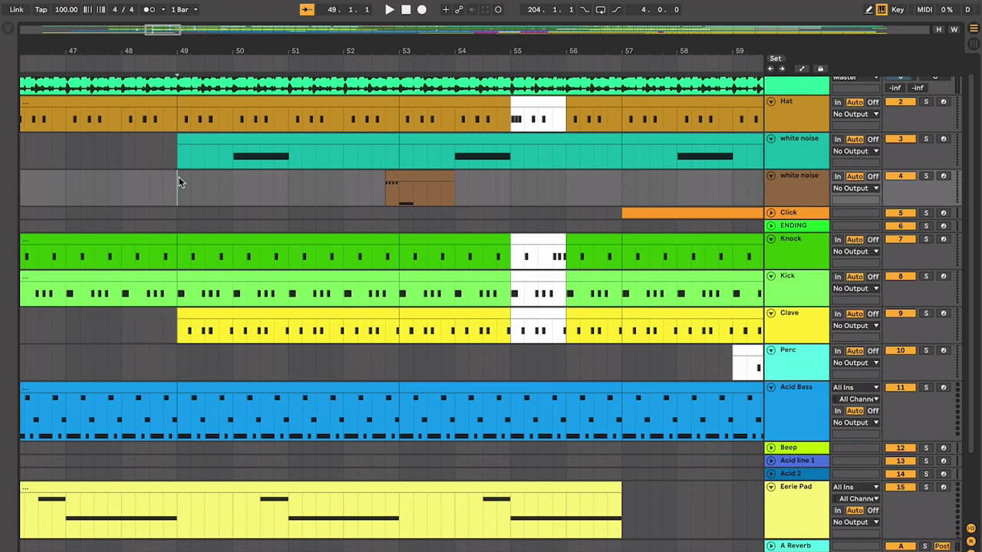
click(268, 315)
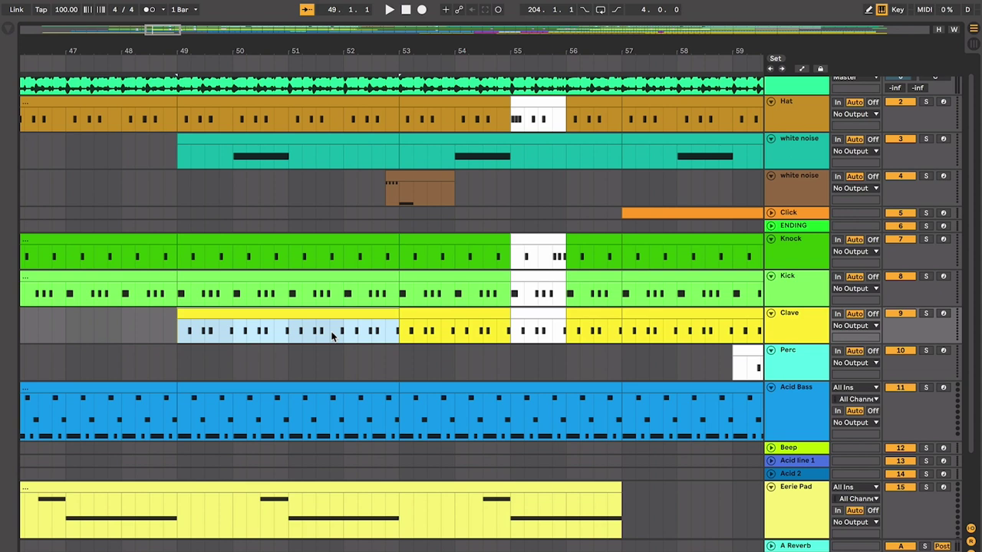
key(space)
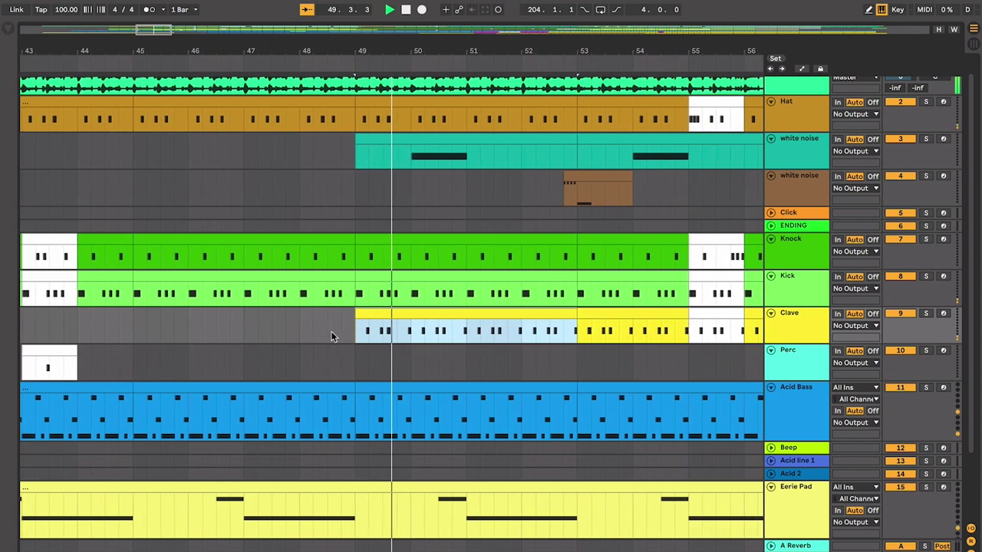
key(space)
- Place the insert marker at bar 50 in the teal white noise clip and play its first note
scroll(331, 337, right, 1)
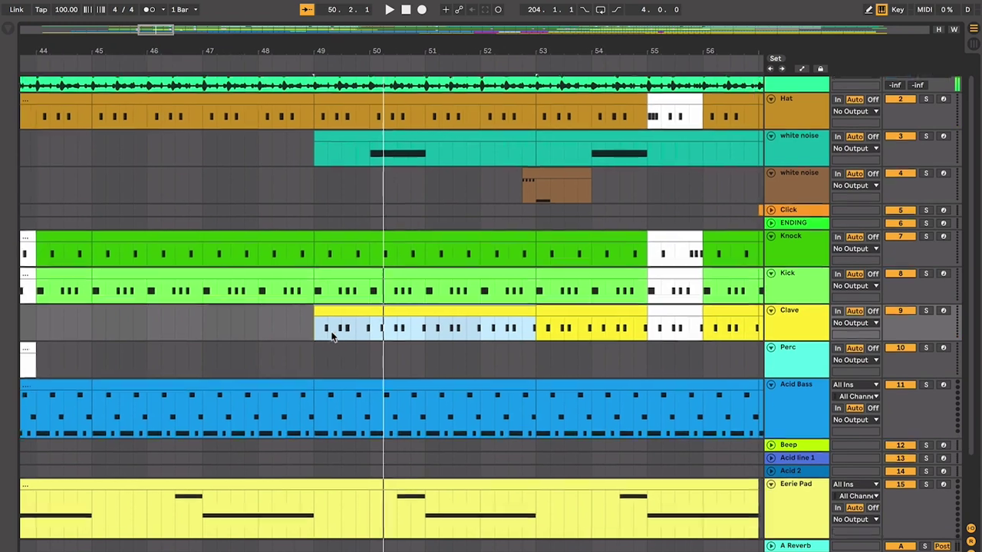
scroll(348, 340, right, 1)
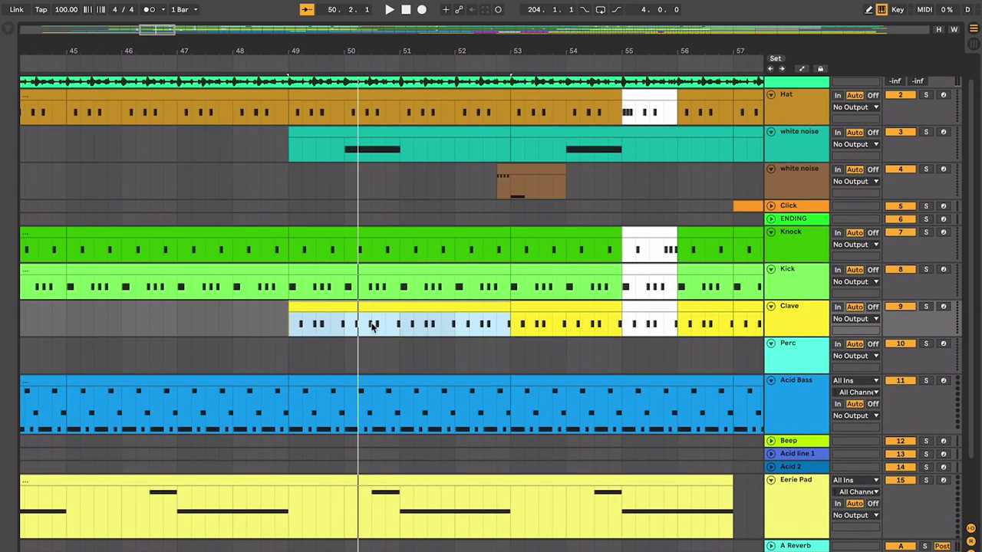
scroll(392, 253, right, 2)
click(323, 155)
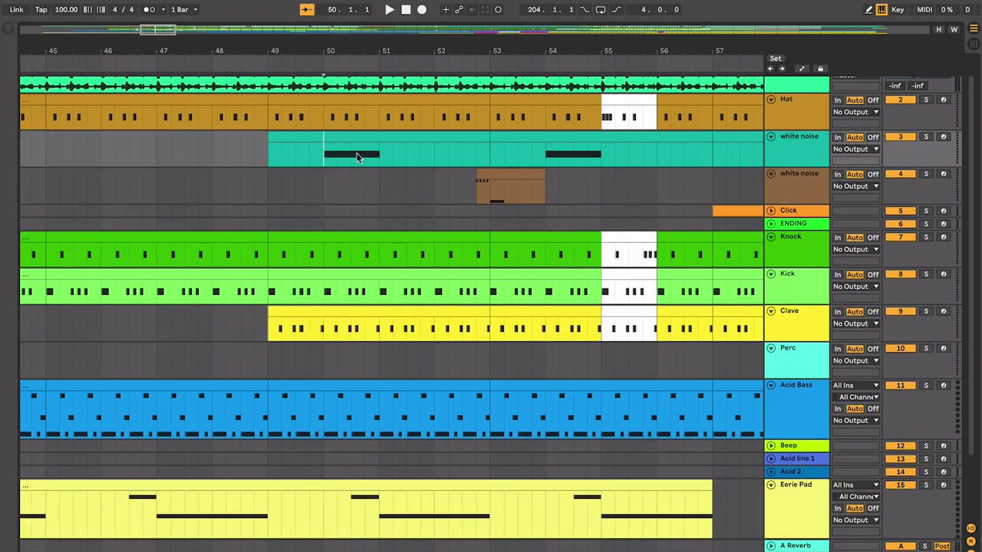
key(space)
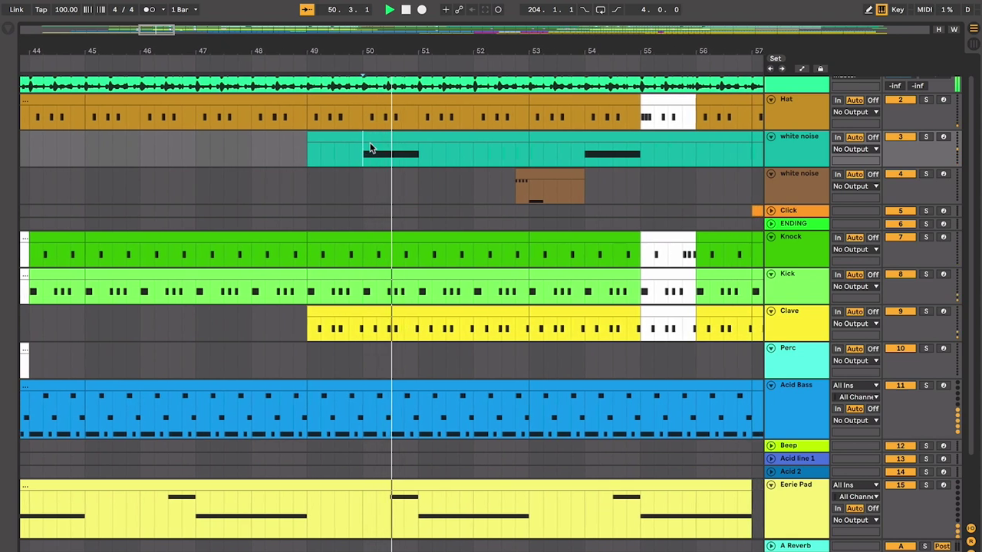
key(space)
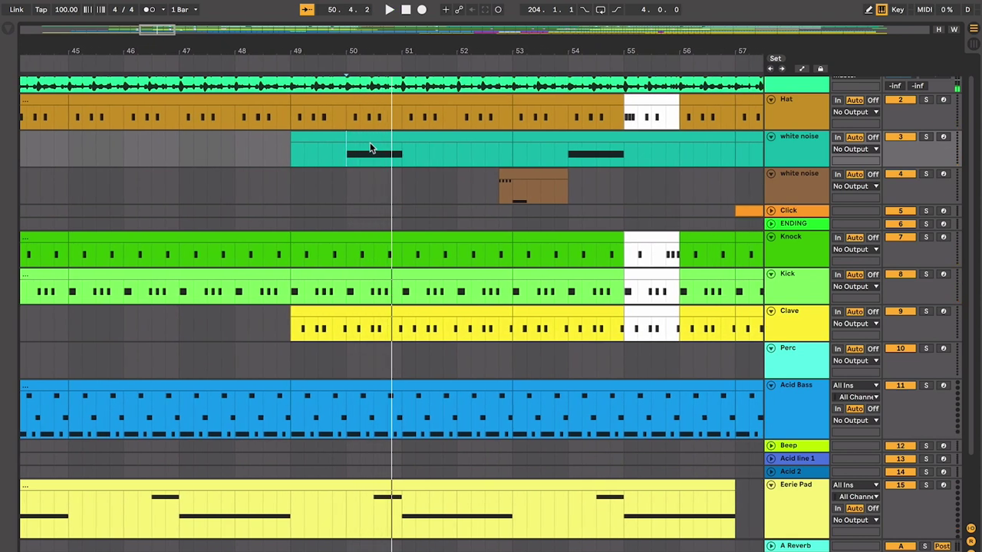
- Select the brown white noise clip starting at 52.4 and play it briefly
scroll(518, 155, right, 2)
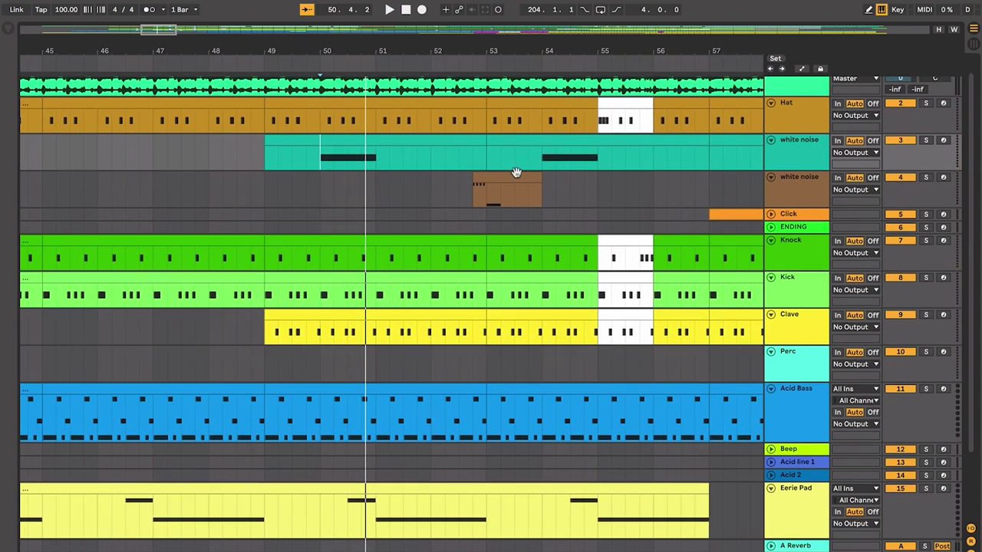
click(500, 178)
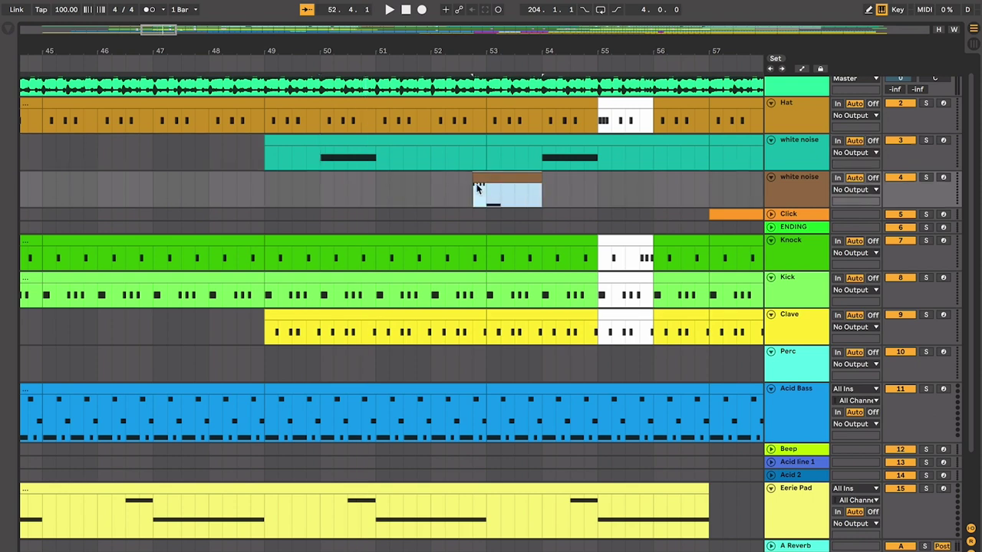
key(space)
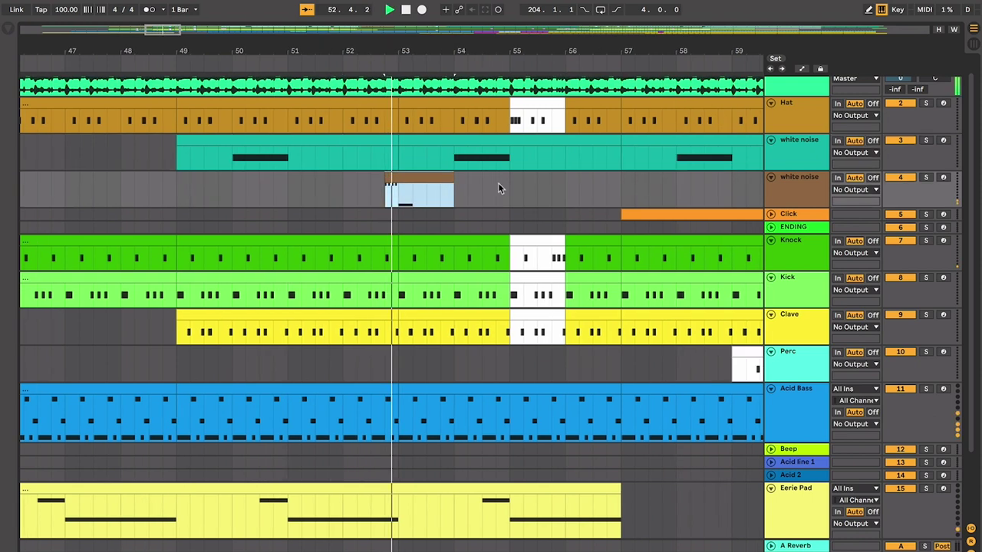
key(space)
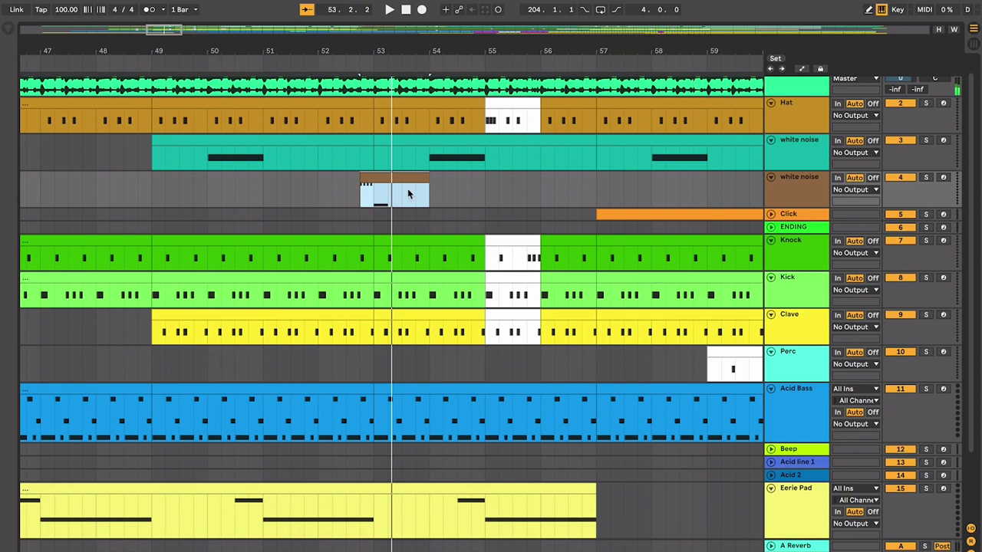
- Examine the short notes and longer note of the brown white noise clip up close while replaying it to bar 54
key(plus)
key(plus)
key(plus)
scroll(409, 193, left, 3)
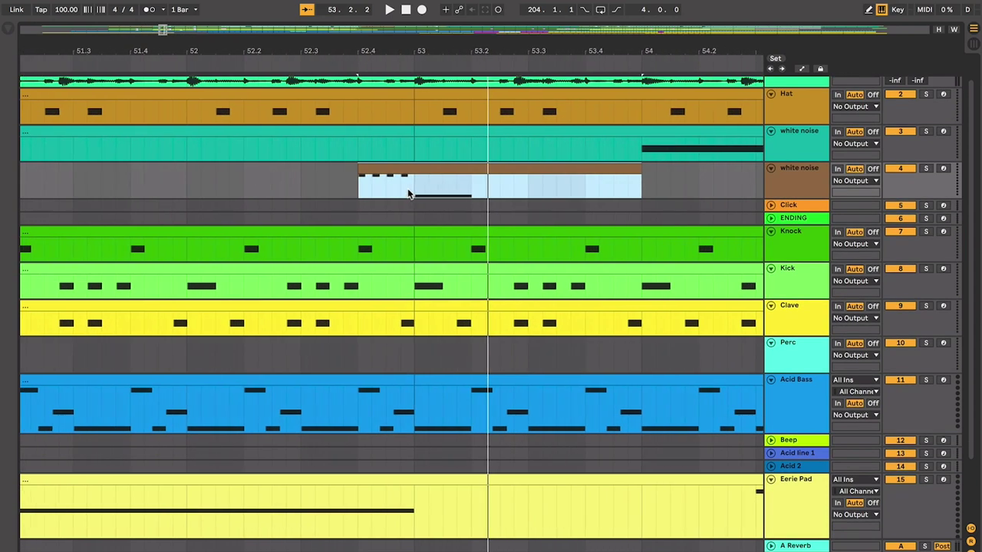
key(space)
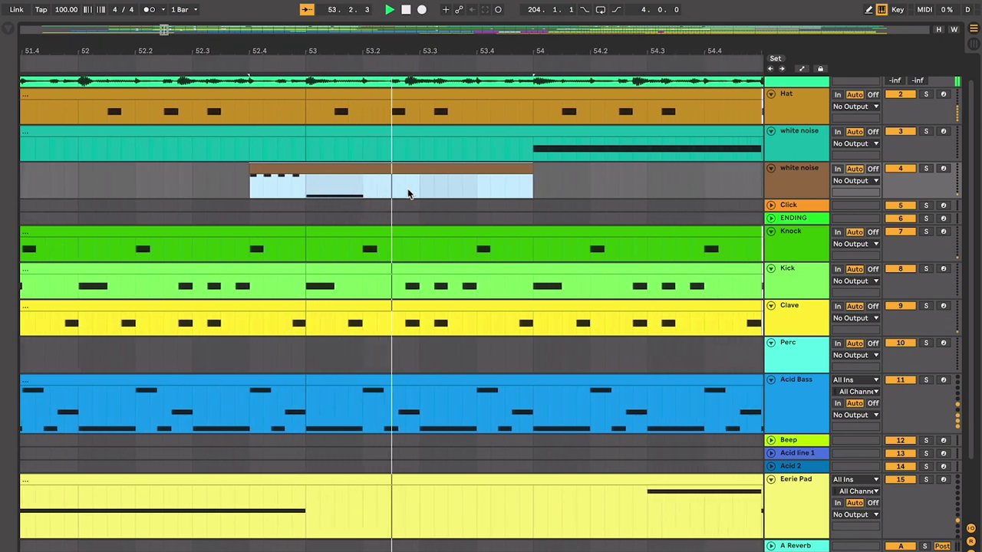
key(space)
- Select the white Knock clip at bar 55 and play that bar's fill
key(minus)
key(minus)
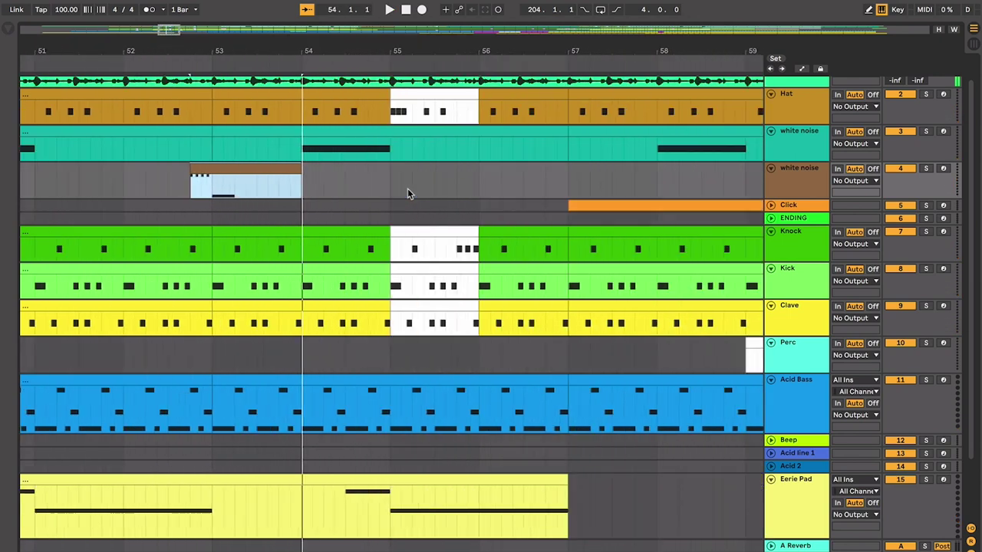
key(minus)
click(370, 230)
key(space)
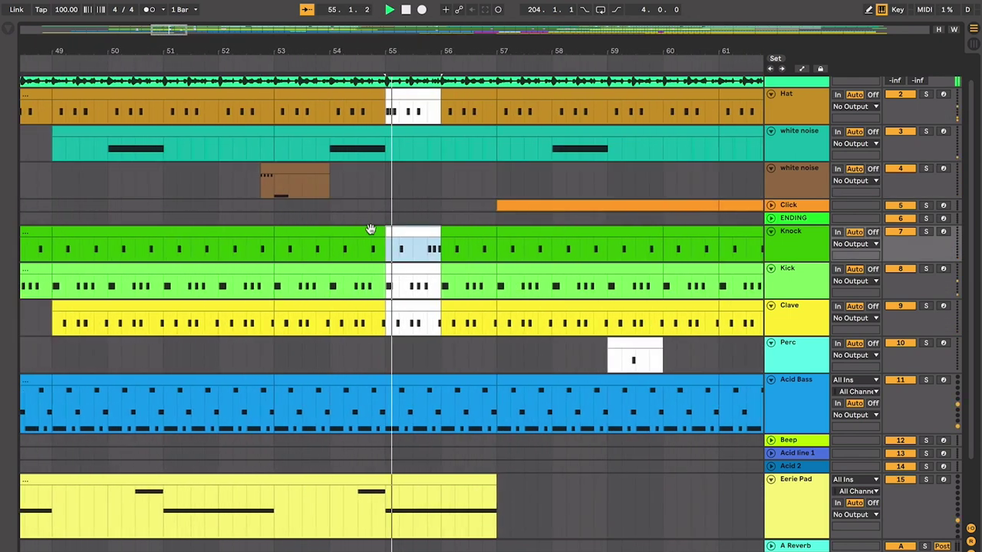
key(space)
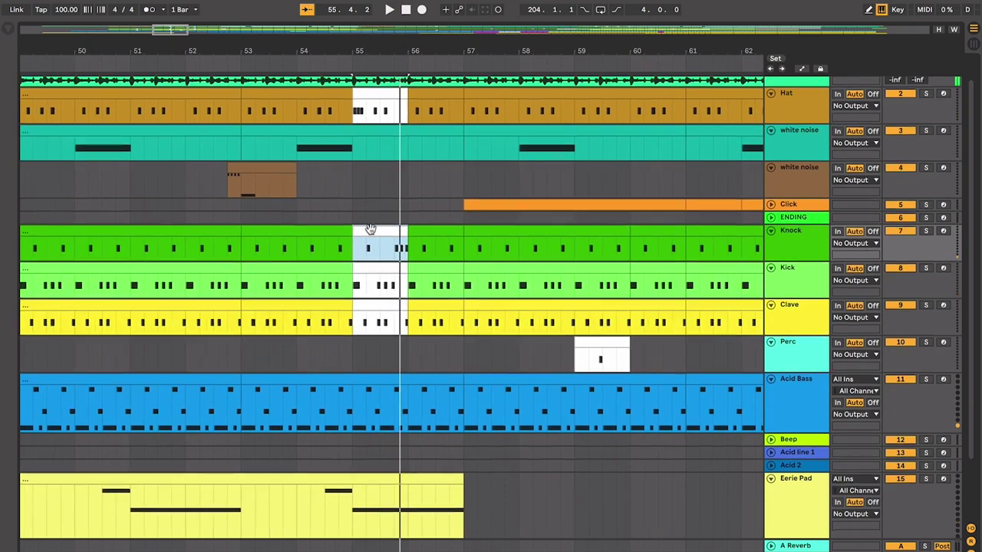
- Deactivate the clips from 49.2 to bar 57 across the brown white noise through Acid 2 tracks, and undo the deactivation
drag(145, 194, 569, 481)
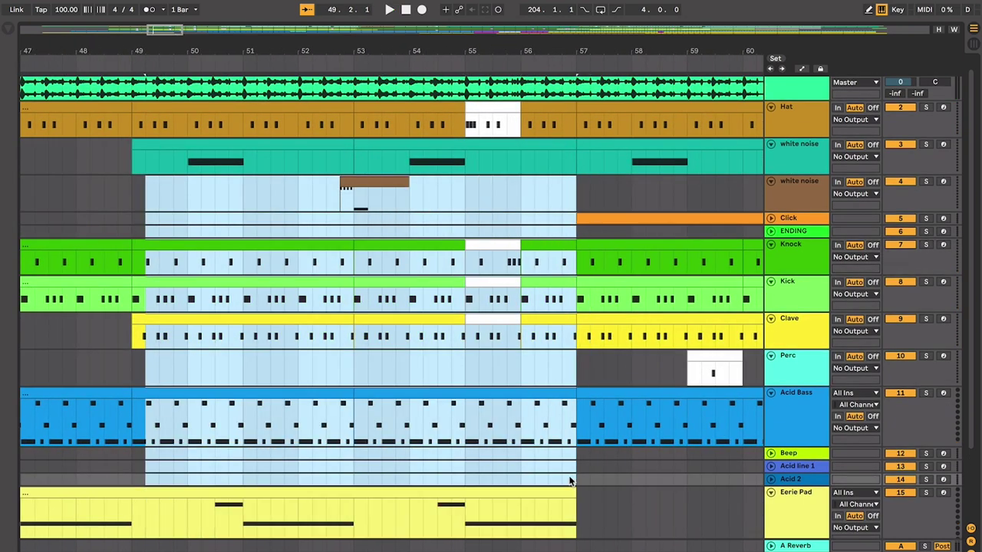
scroll(197, 323, left, 2)
key(Delete)
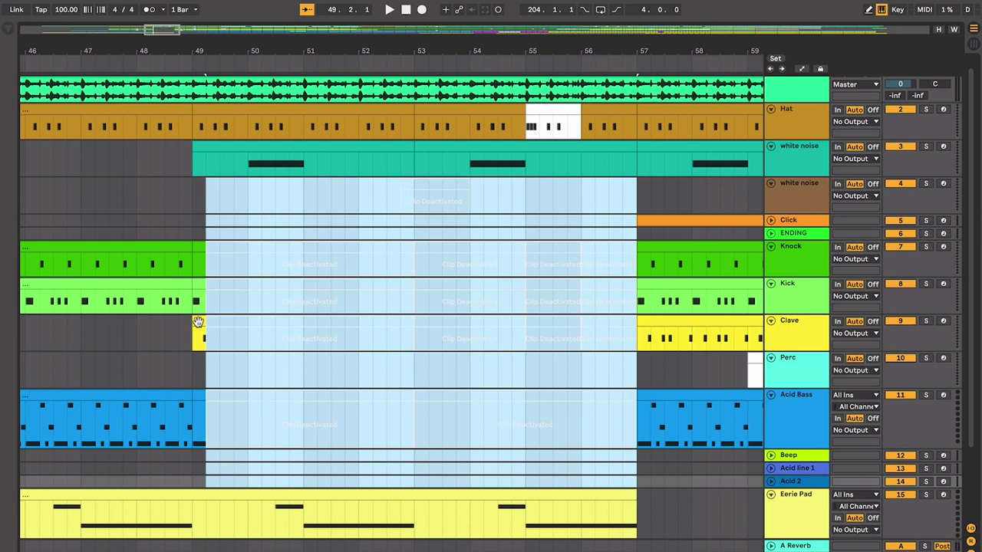
key(super+z)
key(minus)
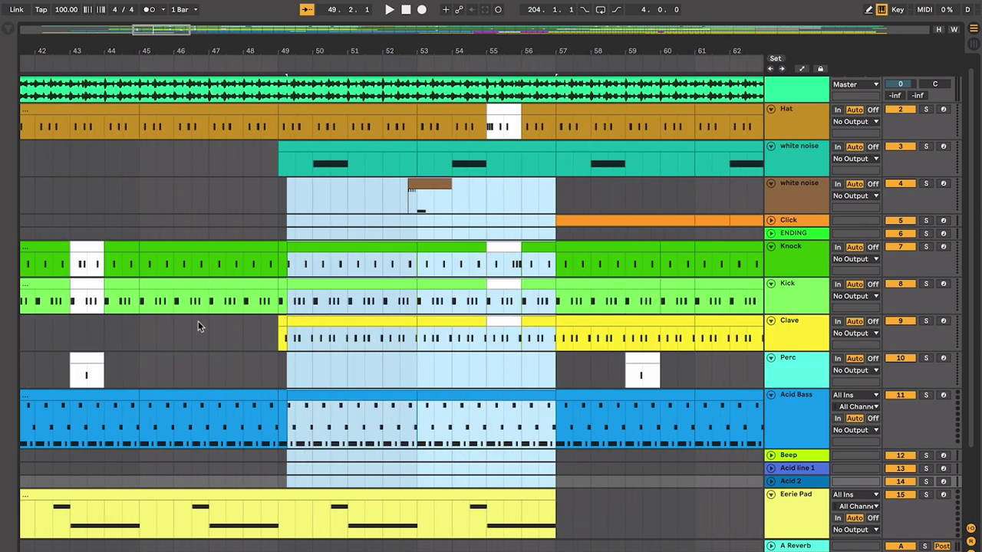
- Review the elements added from bar 49 by selecting the teal white noise, Clave, brown white noise and white bar 55 Knock clips
click(456, 384)
scroll(445, 379, left, 5)
scroll(348, 333, right, 4)
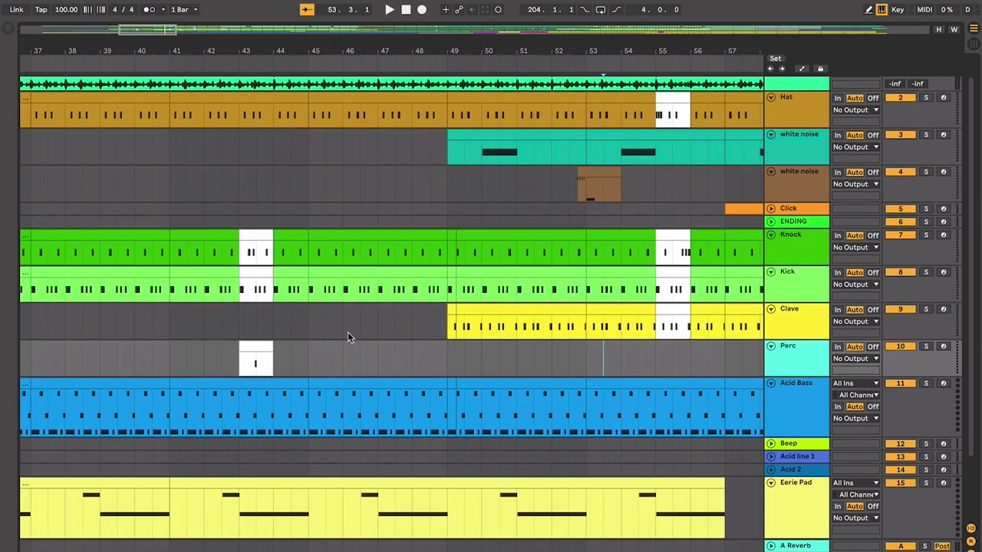
click(432, 142)
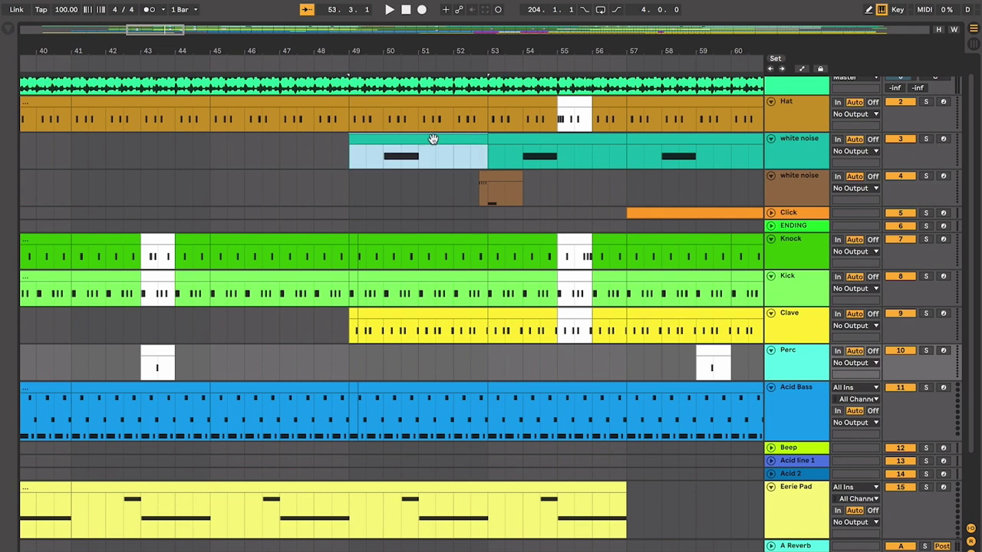
click(452, 313)
scroll(523, 315, right, 1)
click(472, 188)
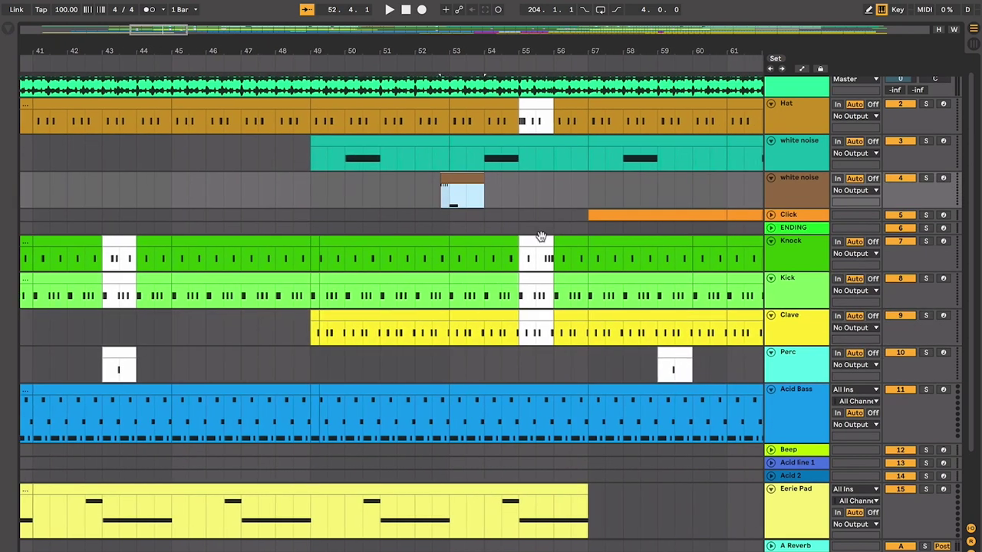
click(541, 237)
- Unfold the Click track and bring its clips from bar 57 into view
scroll(537, 241, right, 1)
click(508, 217)
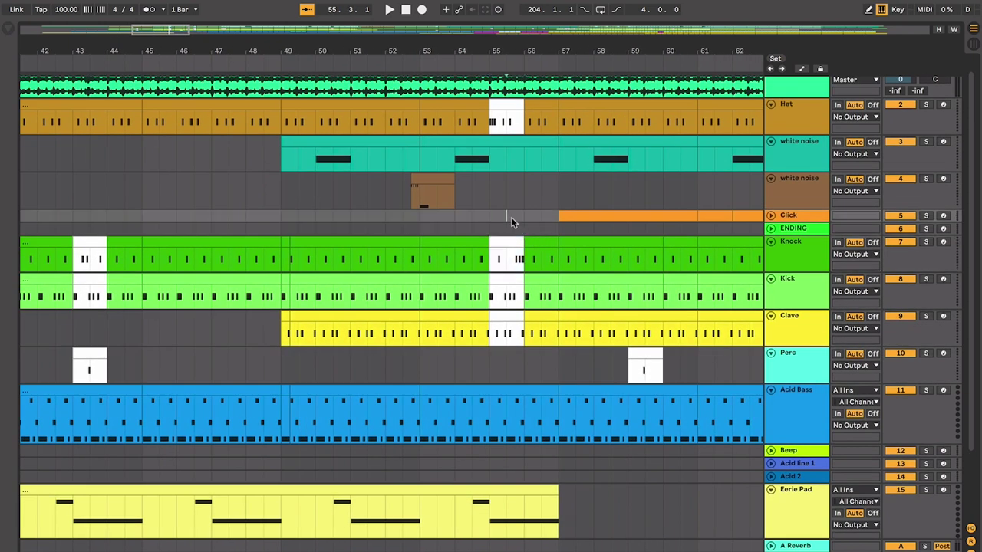
click(771, 215)
scroll(601, 251, right, 2)
scroll(601, 251, down, 2)
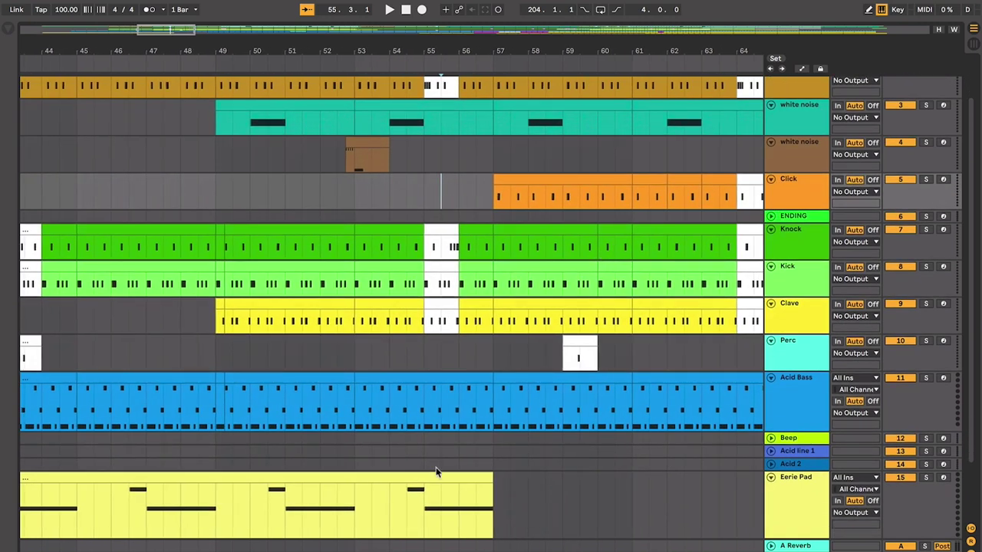
- Examine the section change at bar 57 by selecting the Eerie Pad clip that ends there and the Click clip that starts there
click(436, 472)
click(444, 190)
scroll(468, 203, right, 1)
scroll(468, 202, up, 1)
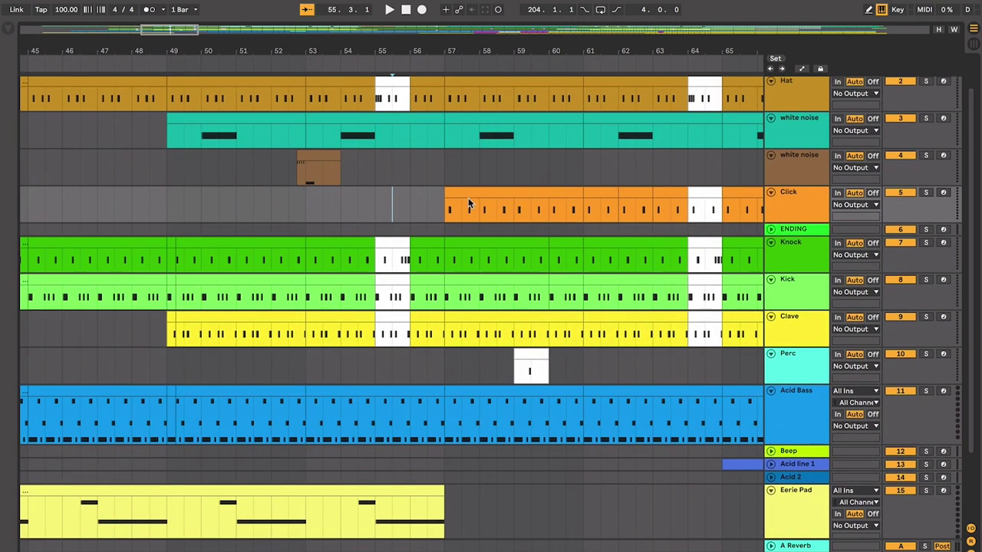
click(468, 197)
click(410, 205)
click(328, 496)
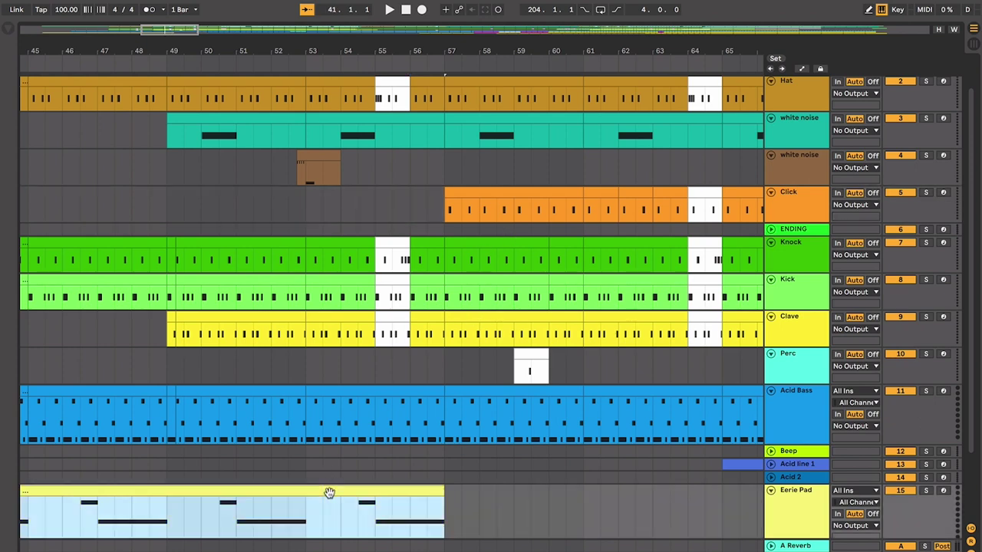
click(427, 326)
- Play the arrangement from bar 56 into bar 65, following the Click entrance and the Perc hit in bar 59
click(414, 202)
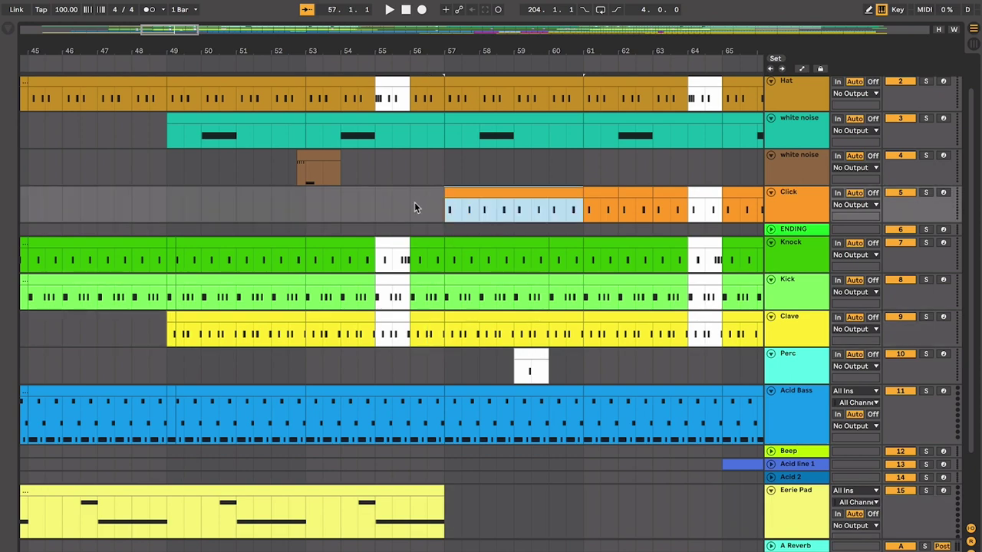
scroll(415, 202, right, 4)
key(space)
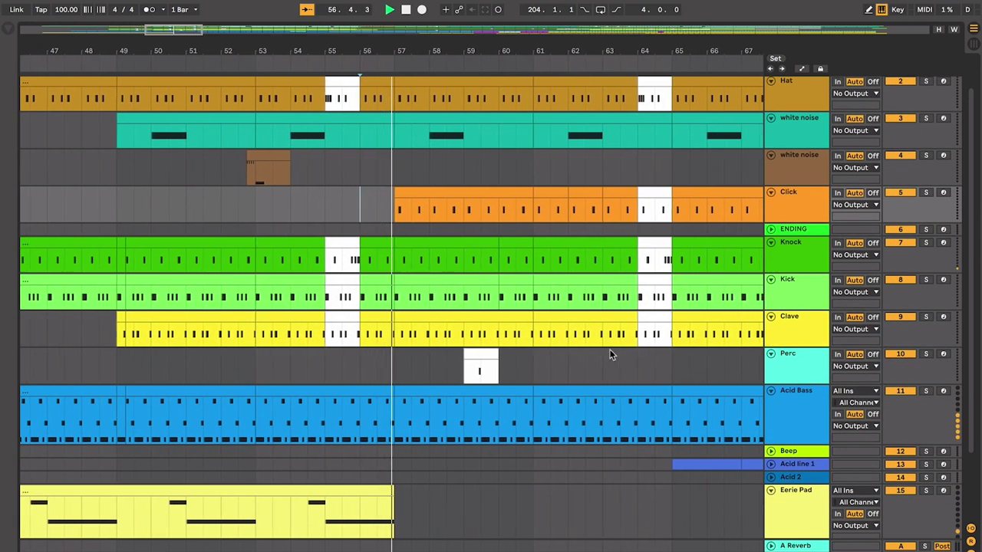
key(plus)
key(plus)
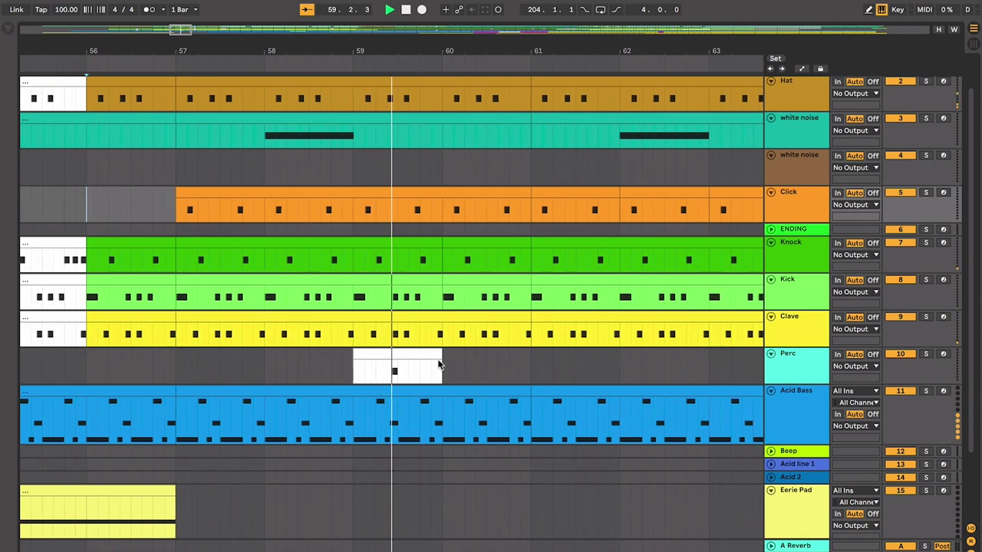
click(400, 361)
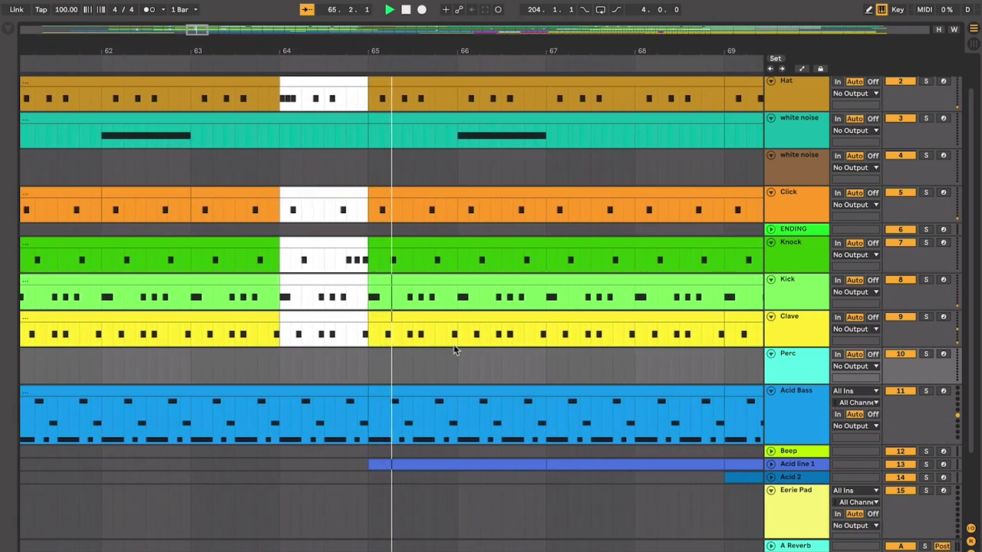
scroll(453, 350, up, 1)
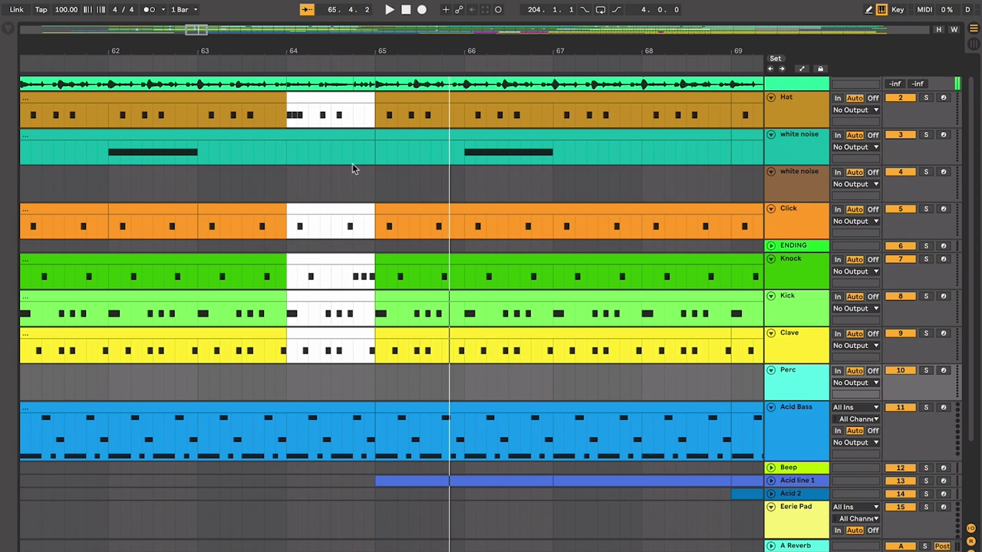
- Select the last beat of bar 64 across the drum tracks down to Clave, and play the fill from bar 64
drag(352, 168, 370, 351)
scroll(371, 351, up, 1)
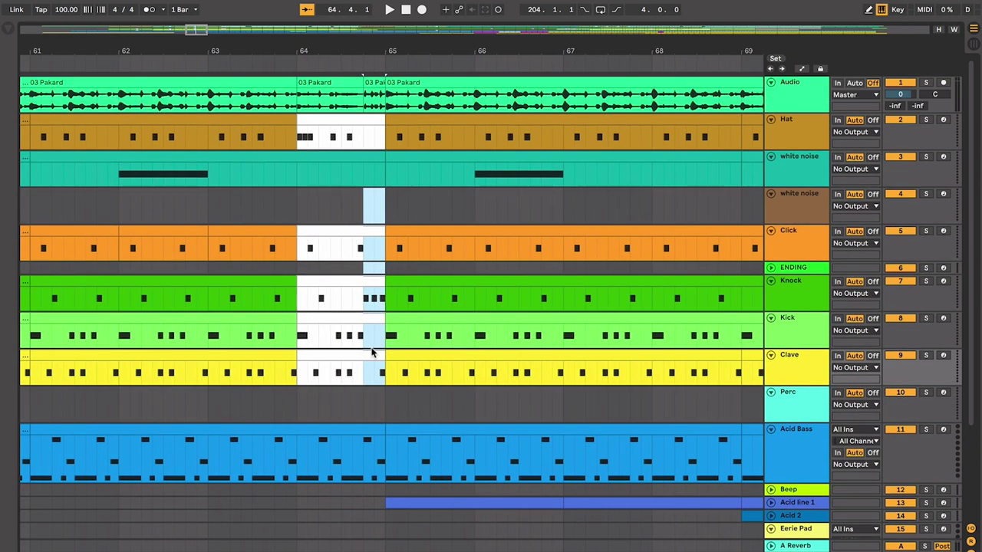
click(299, 214)
key(space)
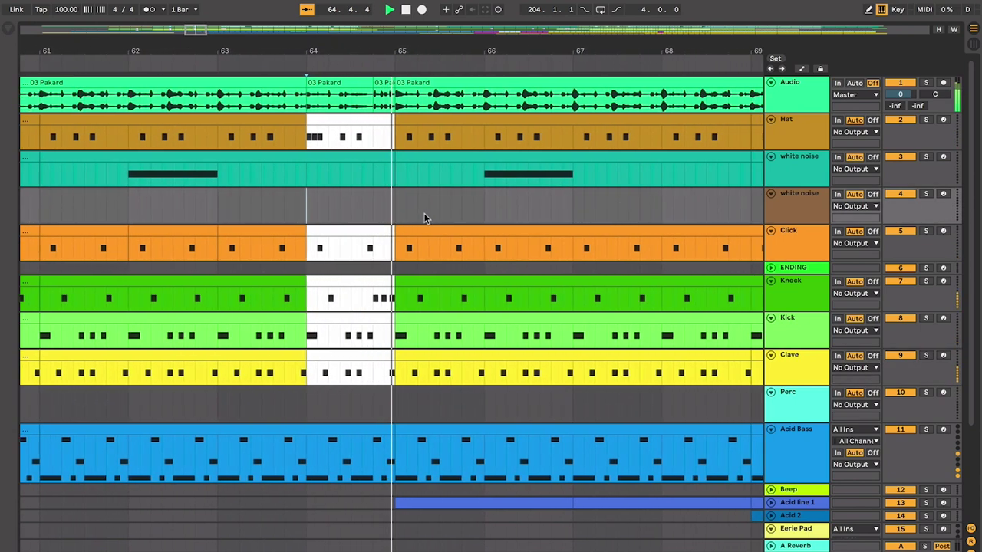
click(330, 220)
key(space)
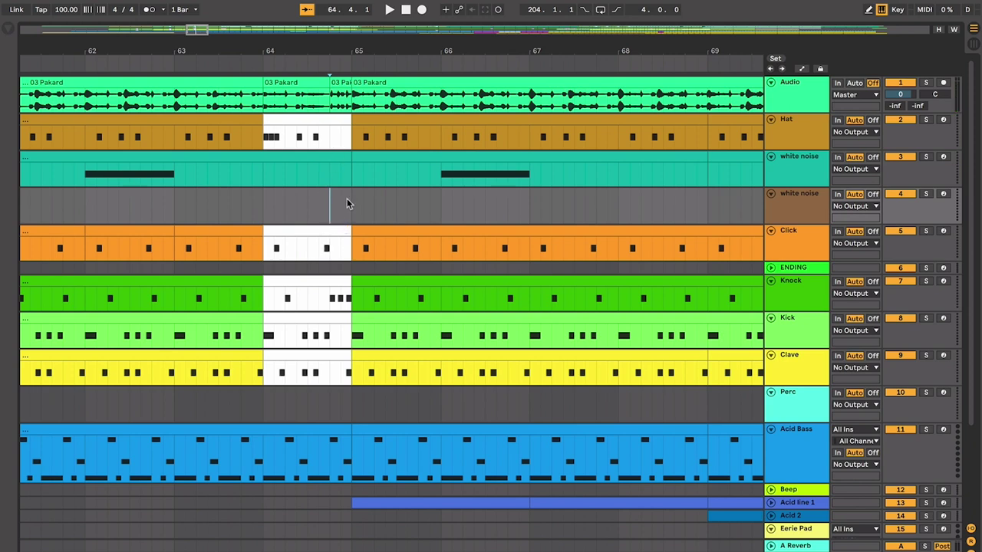
- Examine the bar 64 fill clips on the Knock, Clave, Kick and Click tracks around beat 4
click(334, 301)
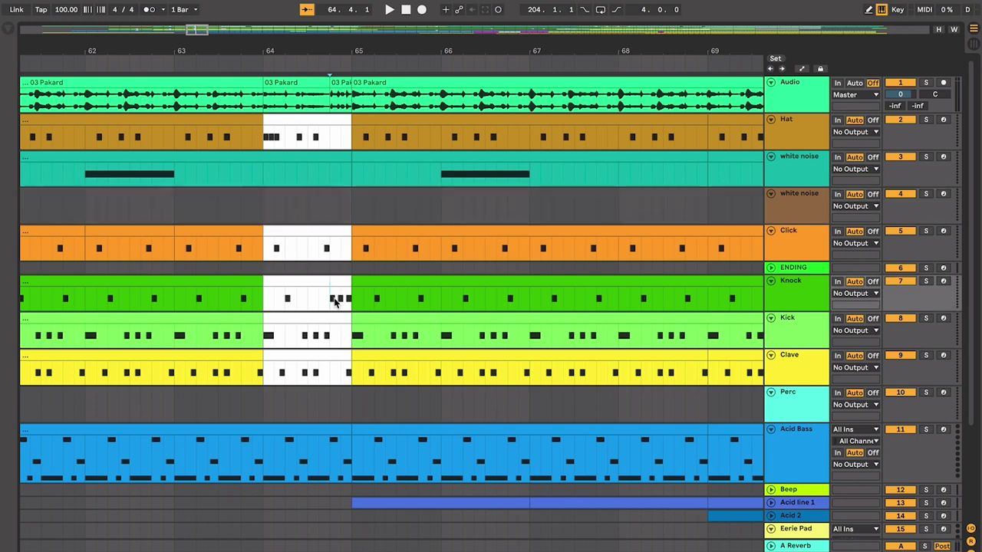
click(336, 357)
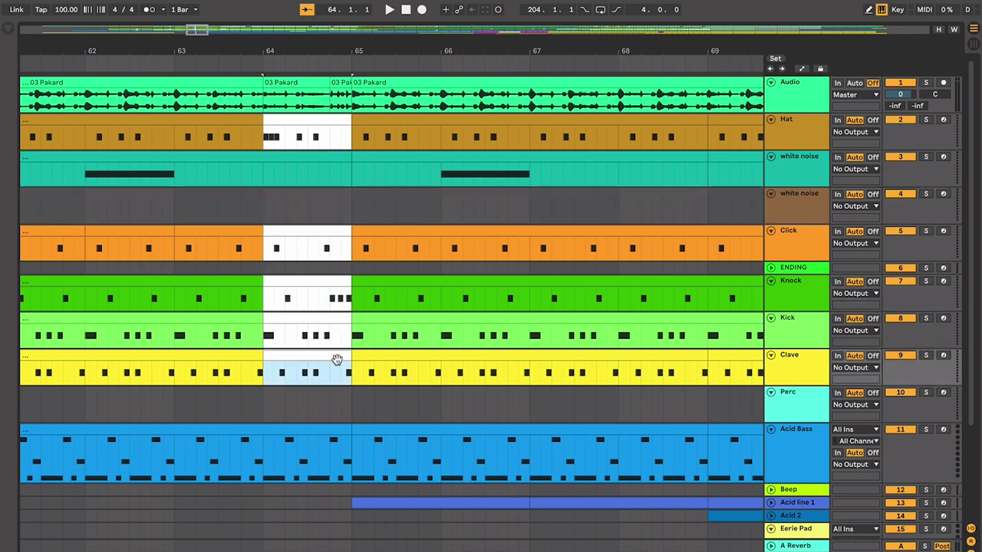
click(331, 337)
click(337, 250)
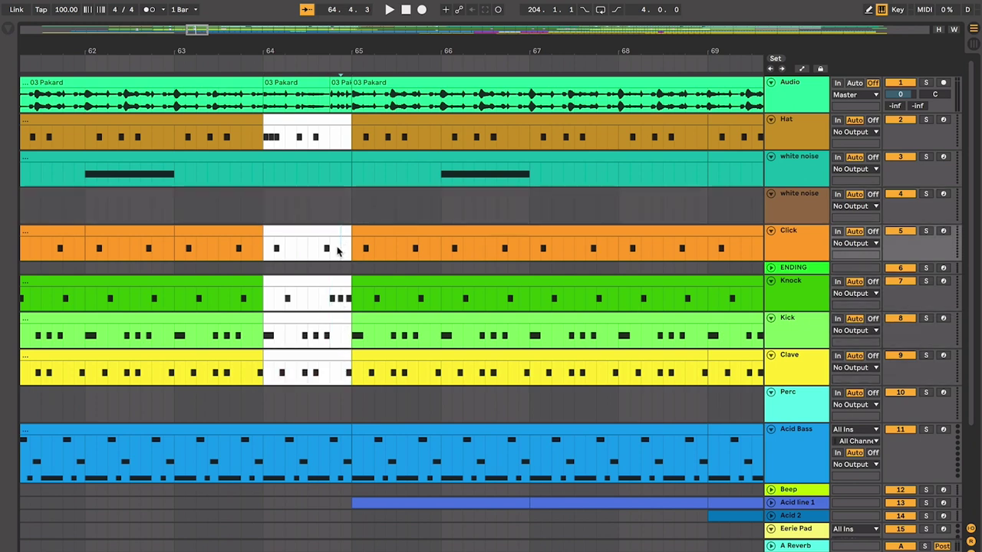
click(329, 217)
scroll(334, 221, down, 1)
scroll(335, 221, right, 1)
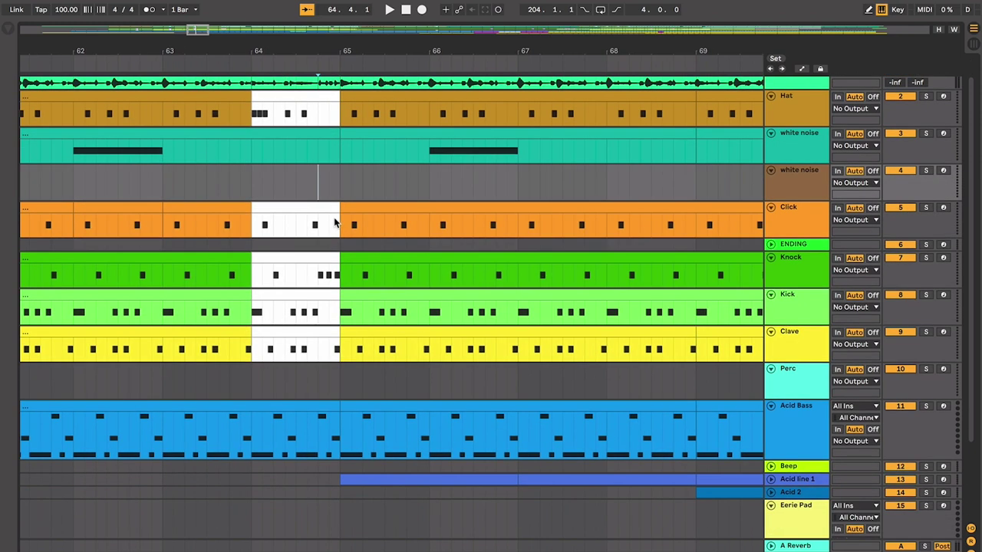
- Unfold the Acid line 1 and Acid 2 tracks to show their notes from bars 65 and 69
click(770, 475)
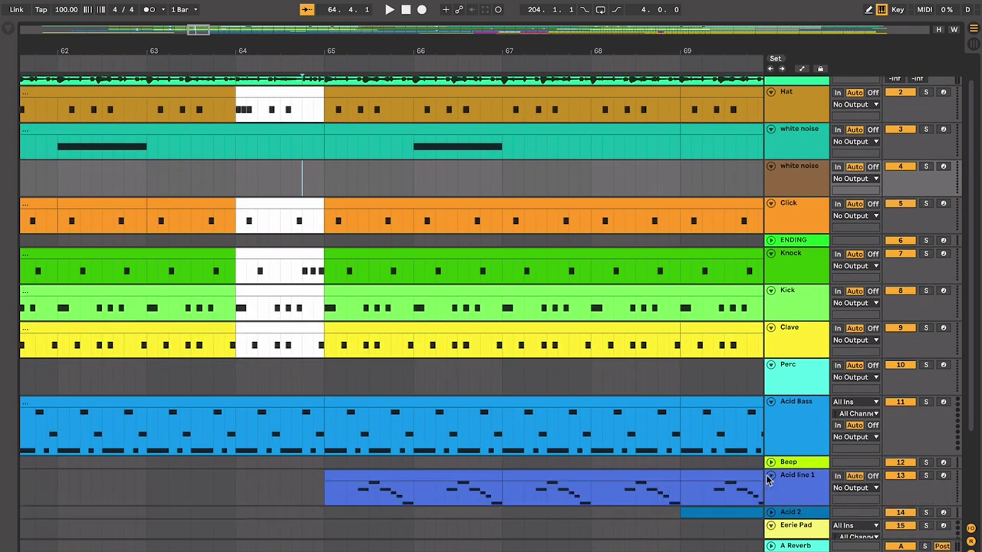
scroll(480, 396, down, 2)
scroll(479, 397, right, 2)
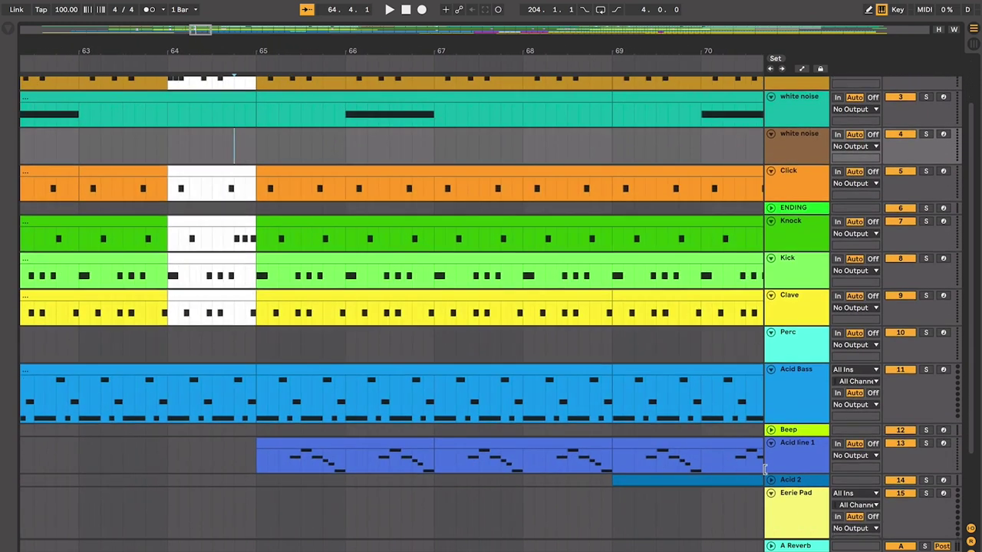
click(771, 479)
click(771, 459)
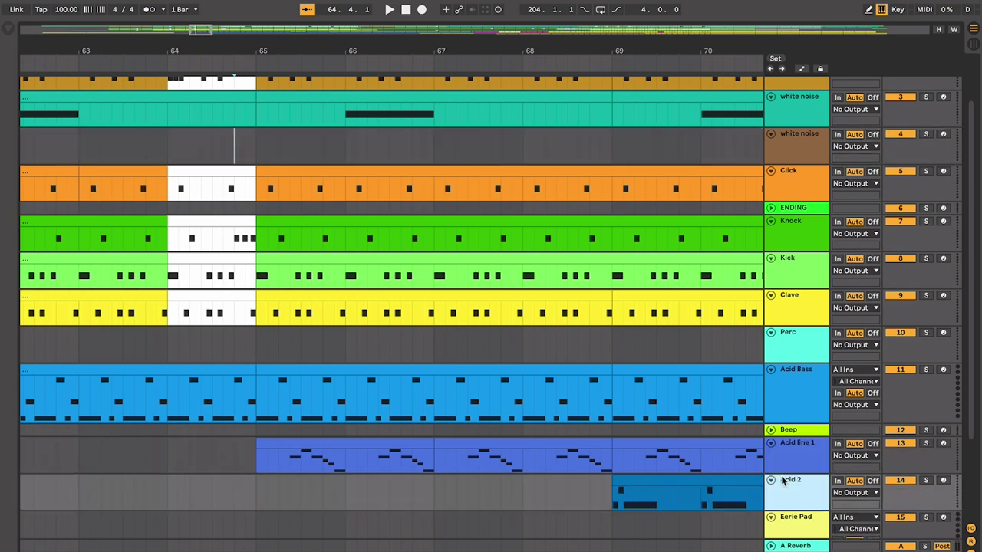
- Play the arrangement from bar 65 through the Acid line 1 and Acid 2 entrances into bar 75
click(252, 149)
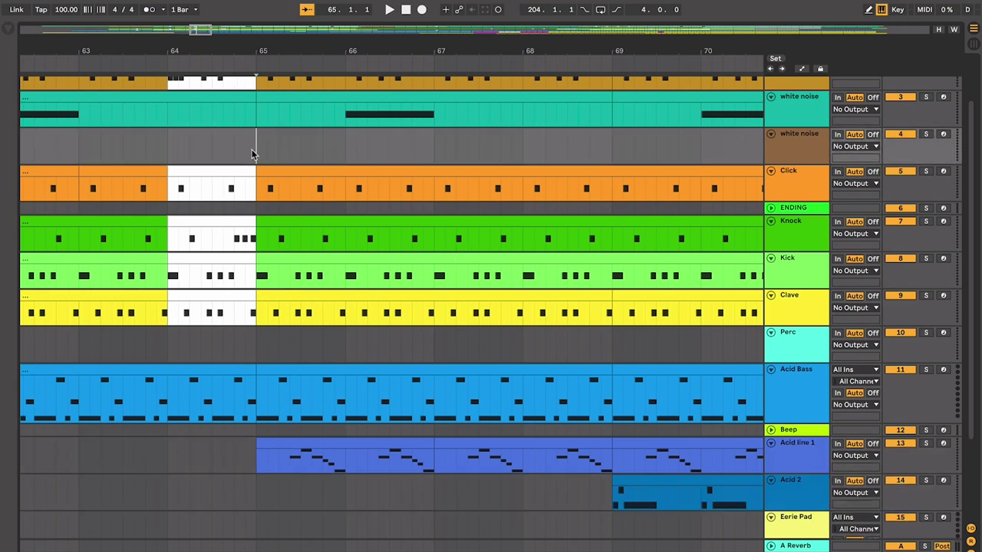
key(space)
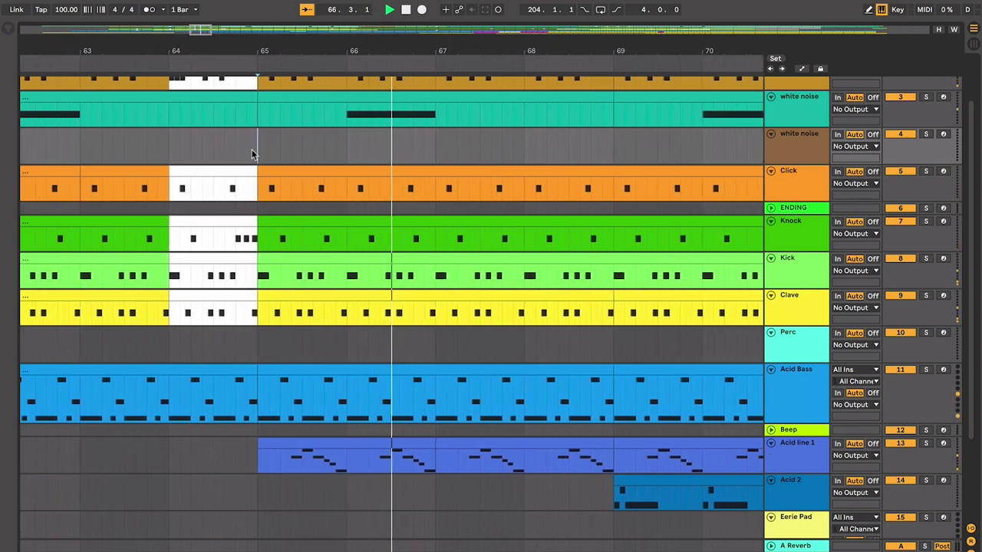
scroll(252, 149, up, 1)
scroll(252, 149, right, 3)
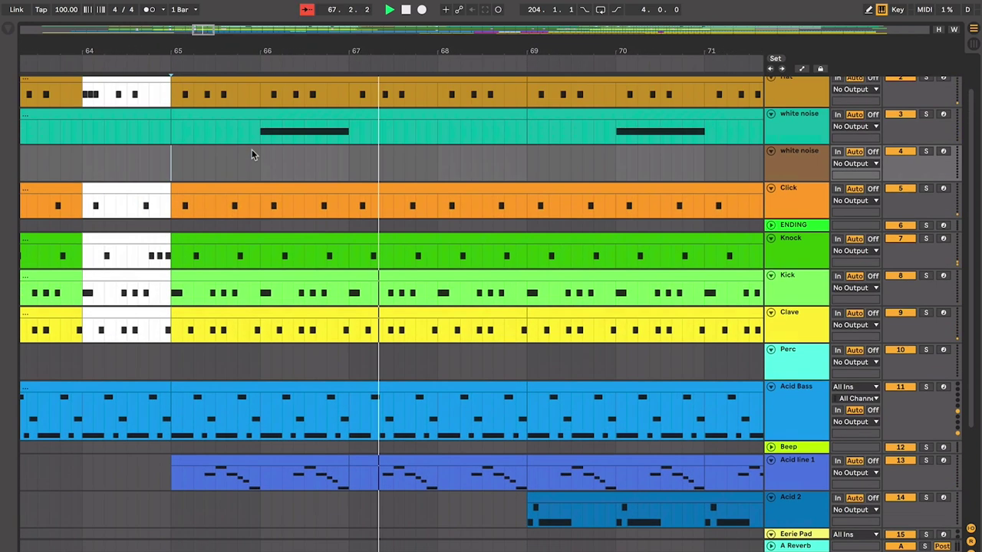
scroll(252, 150, down, 1)
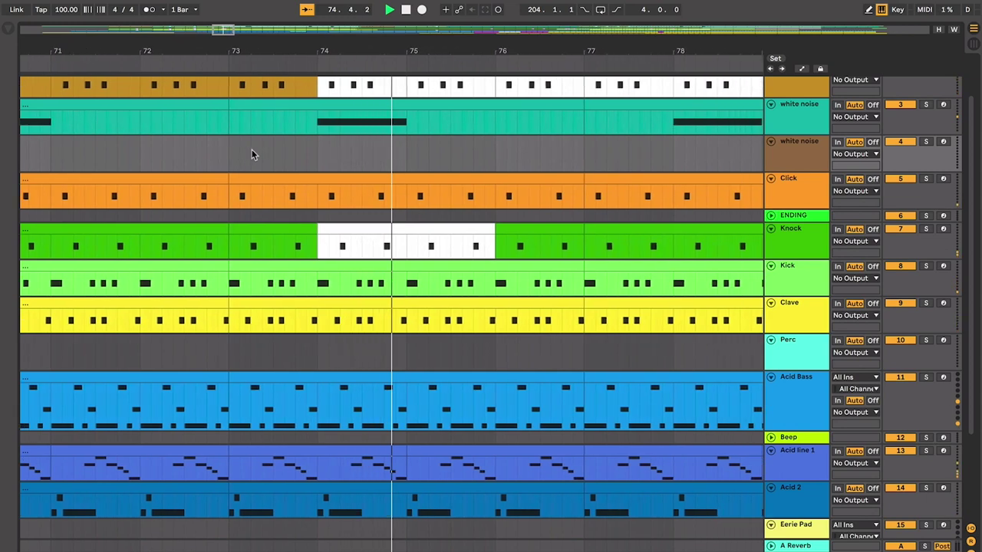
scroll(251, 153, up, 2)
scroll(251, 153, up, 1)
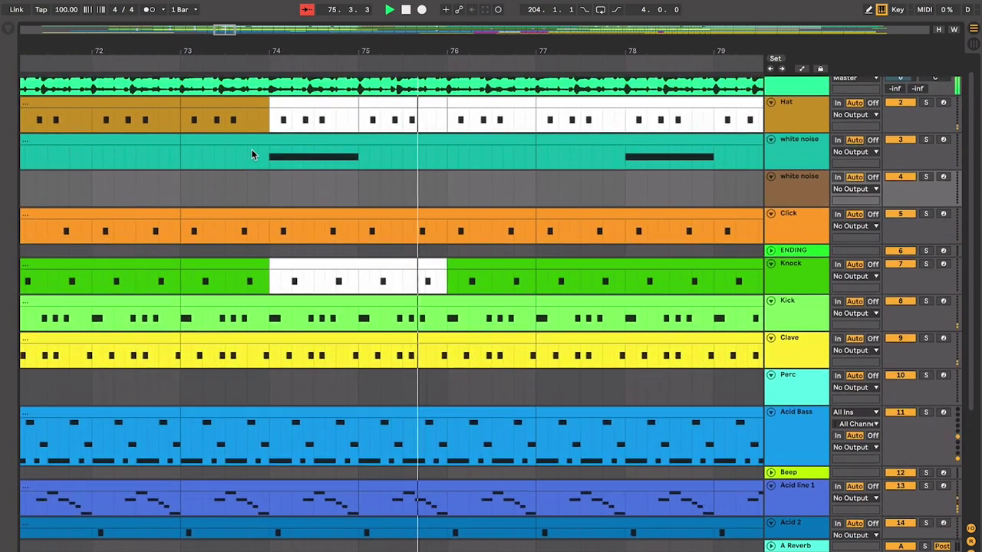
- Move the Acid line 1 and Acid 2 tracks above the Beep track, directly beneath Acid Bass
key(ctrl+f)
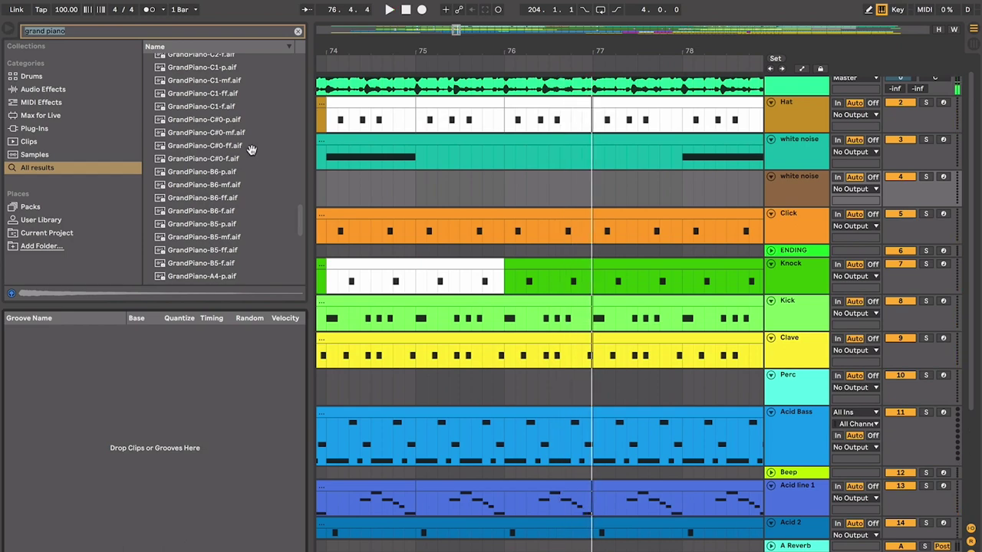
key(super+alt+b)
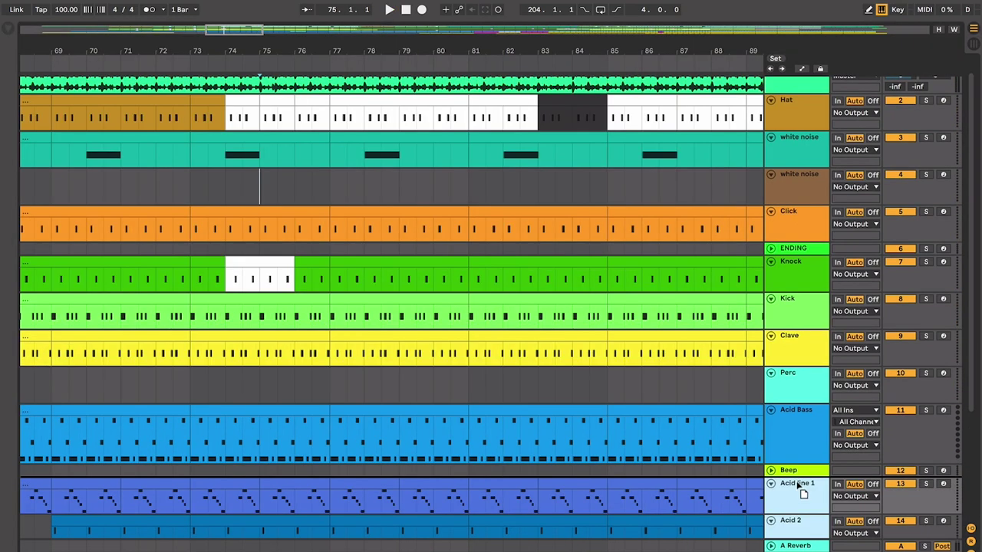
click(798, 472)
key(Delete)
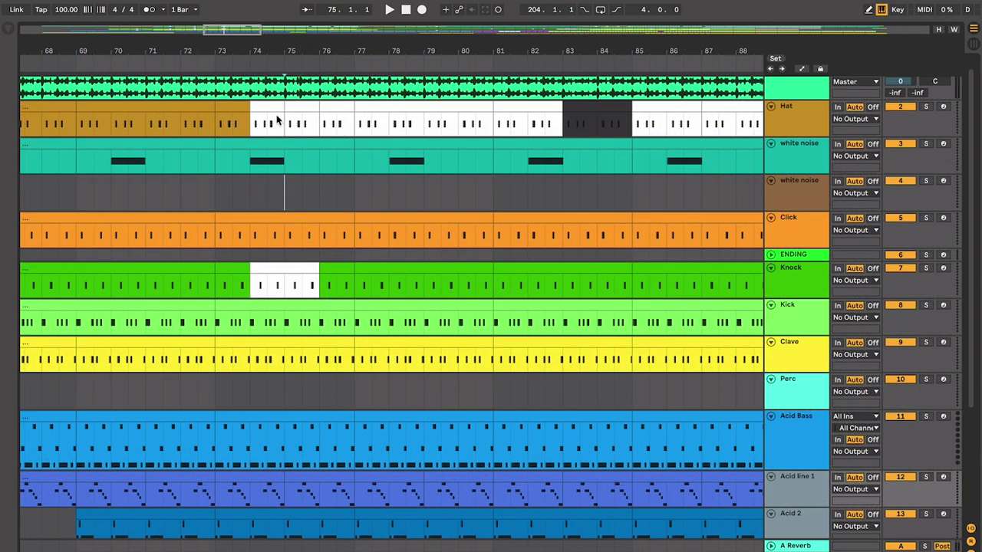
- Play the white Hat variation from bar 74 into bar 76, selecting its bar 74 and bar 75 clips
click(270, 109)
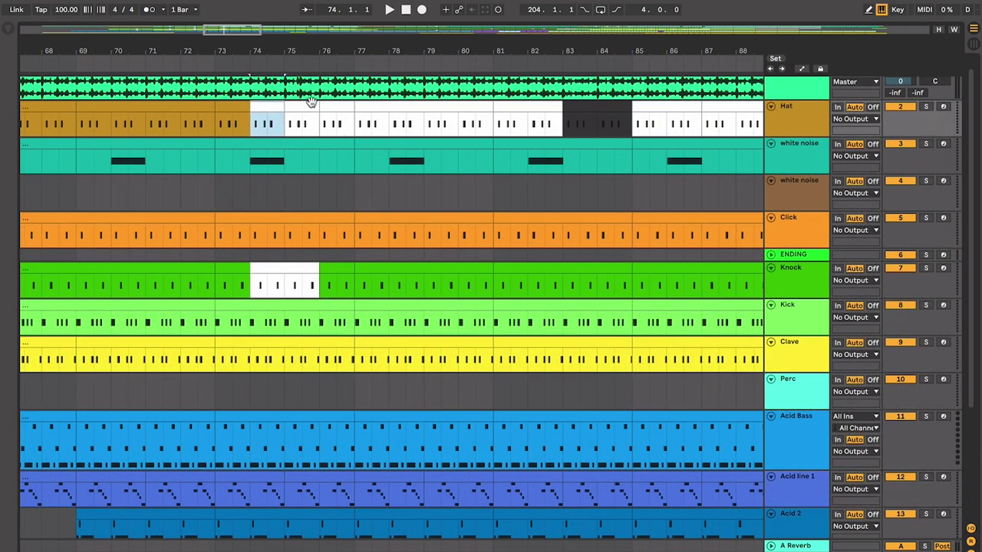
scroll(379, 106, left, 1)
scroll(360, 107, up, 1)
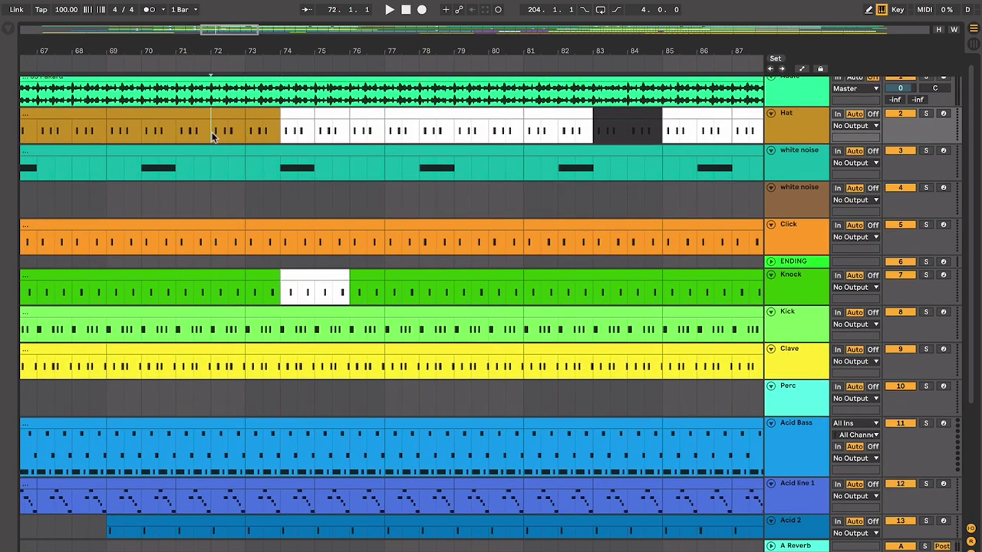
click(283, 130)
key(space)
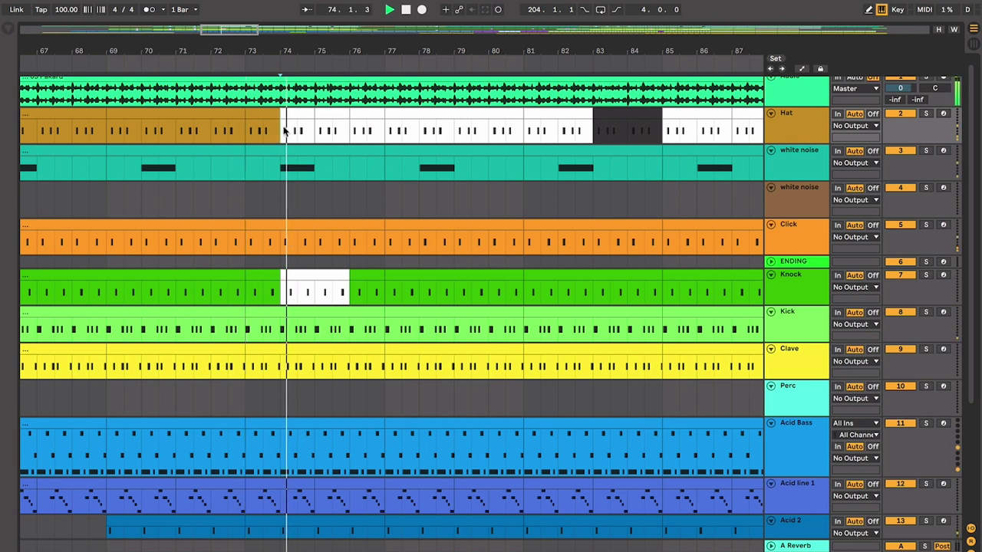
click(340, 131)
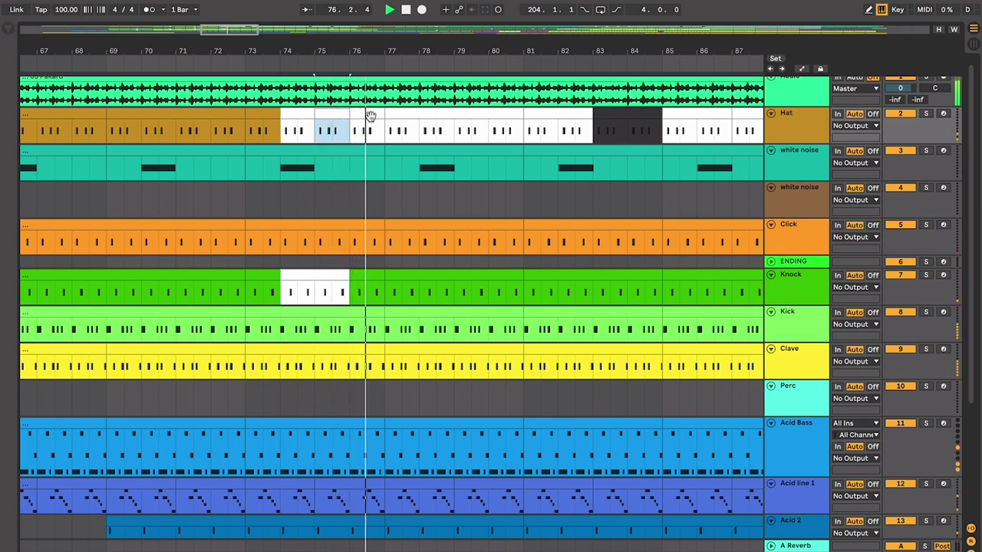
key(space)
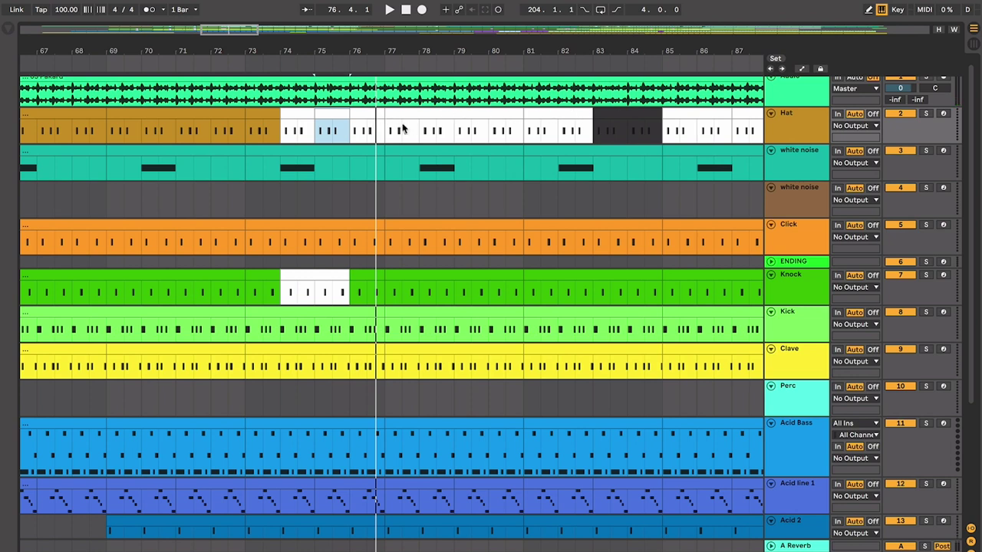
- Examine the white Knock clip at bars 74 to 75 and the Hat clip from bar 77 to 81, and place the insertion marker at bar 76
click(322, 274)
scroll(318, 278, down, 1)
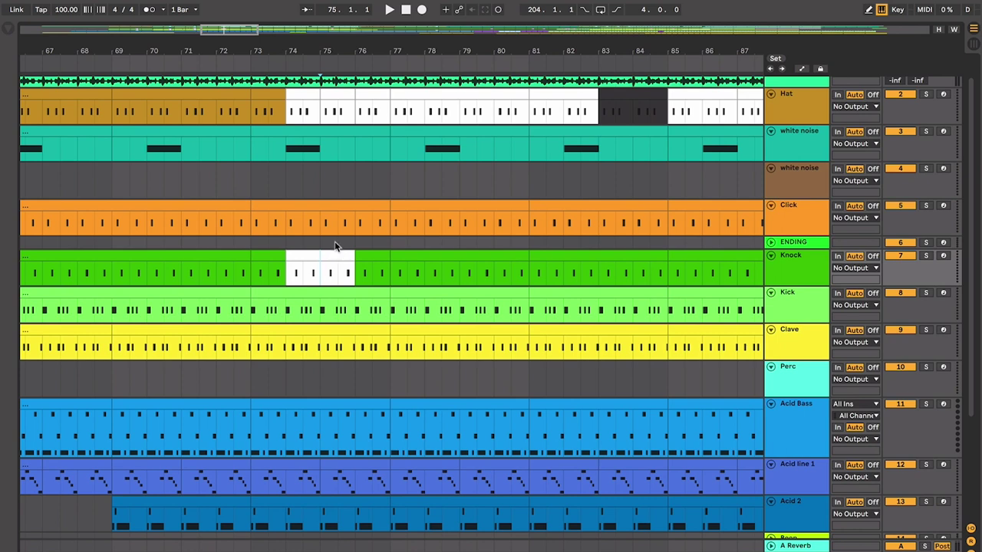
click(385, 240)
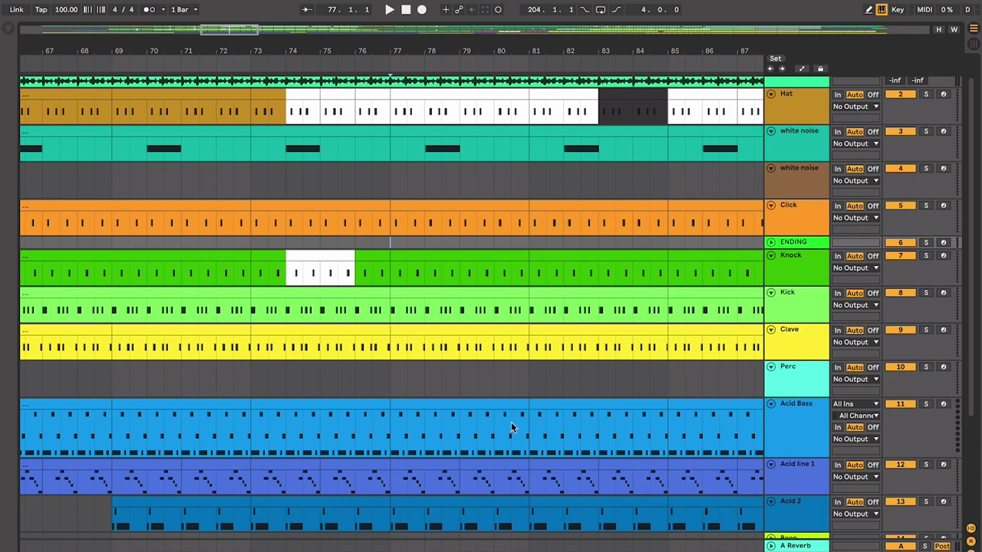
click(470, 93)
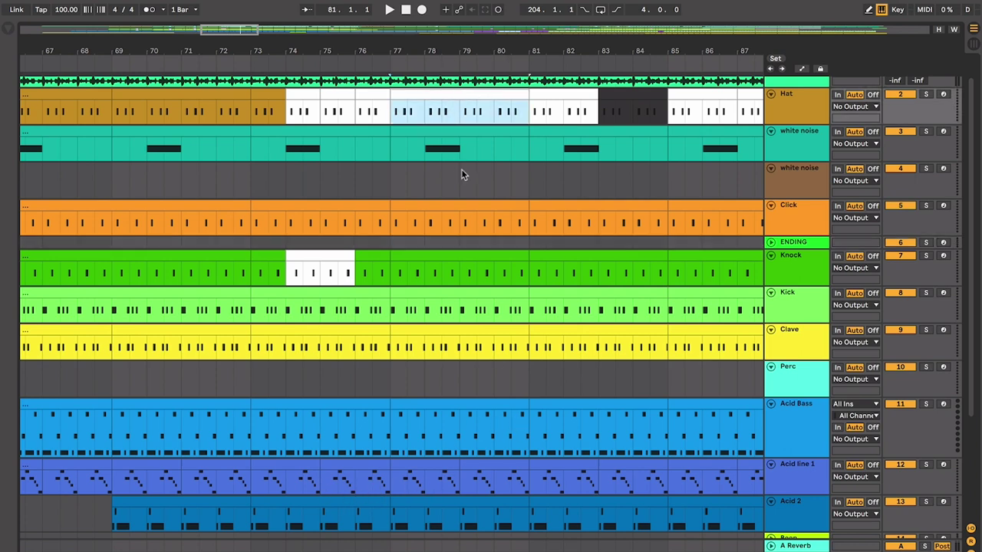
click(385, 240)
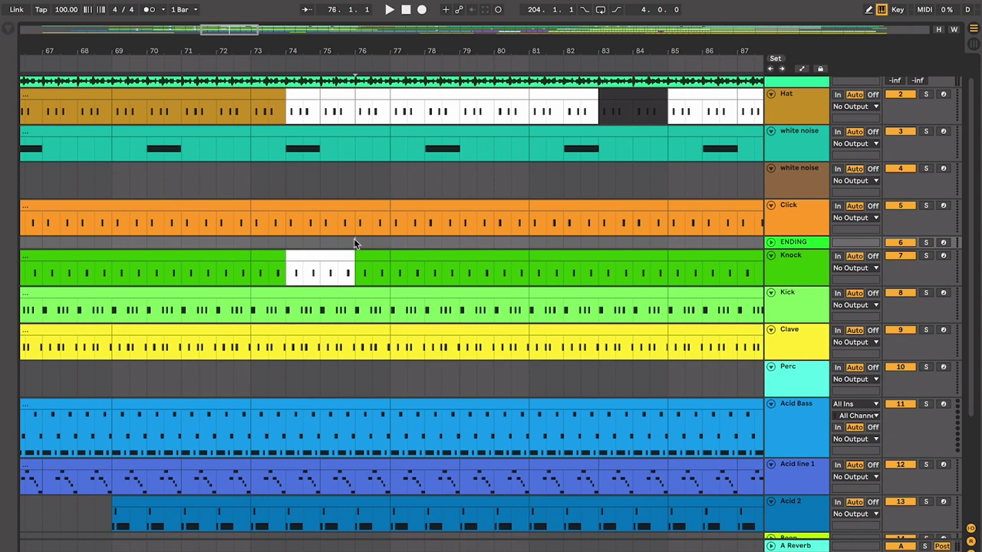
scroll(354, 239, down, 3)
scroll(353, 238, right, 1)
scroll(353, 240, up, 1)
scroll(352, 241, left, 1)
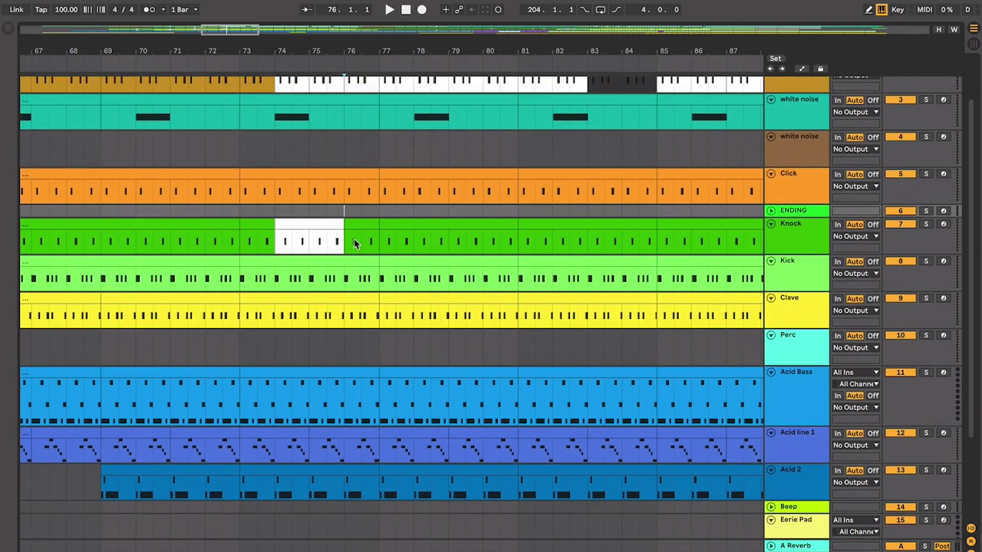
- Play the arrangement from bar 77 with the view following playback, and fold the empty Perc track
scroll(353, 239, up, 2)
scroll(353, 239, right, 1)
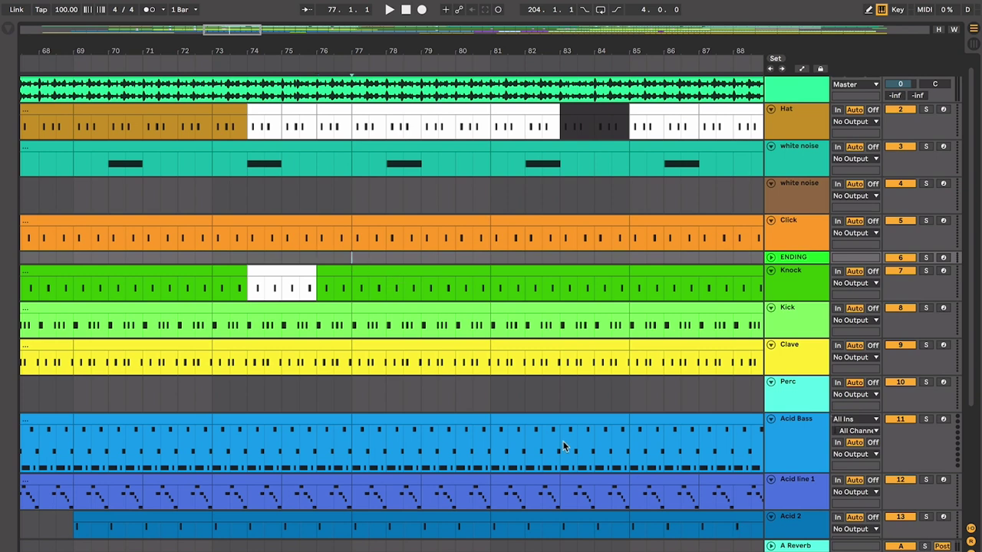
key(space)
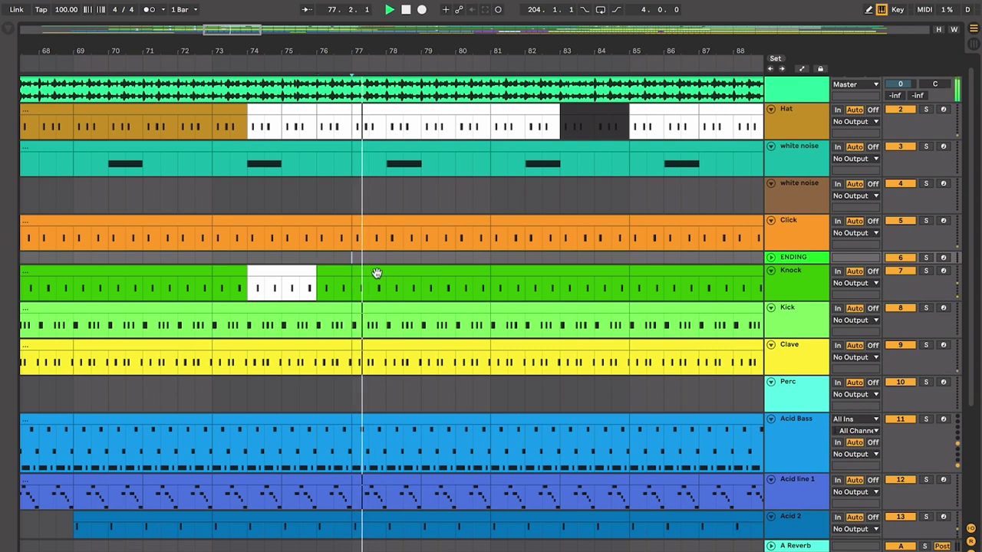
key(plus)
key(ctrl+shift+f)
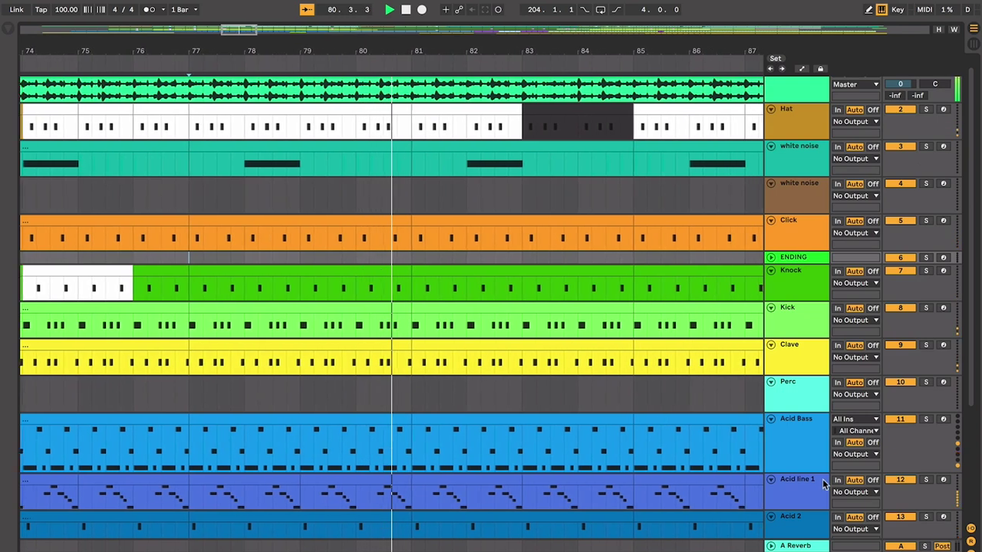
click(795, 398)
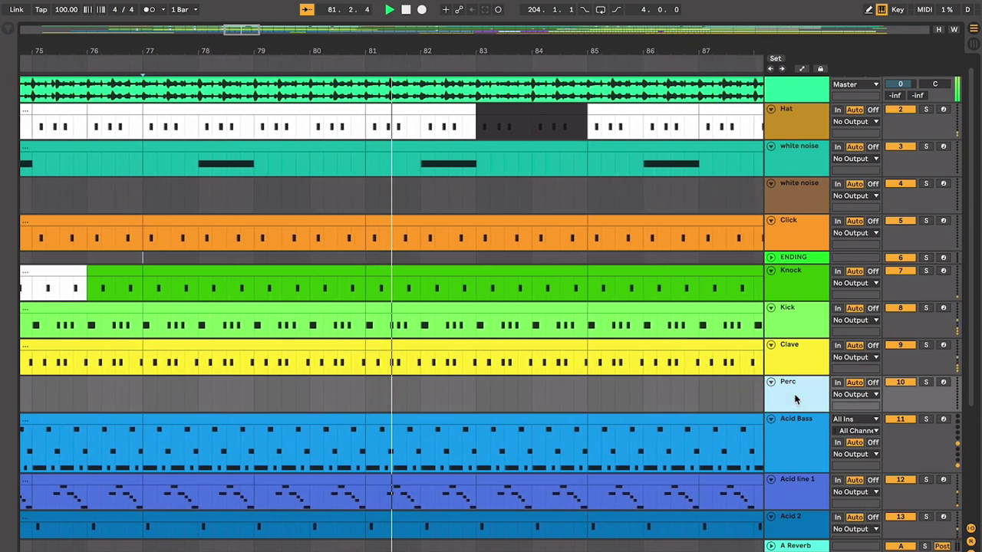
click(771, 382)
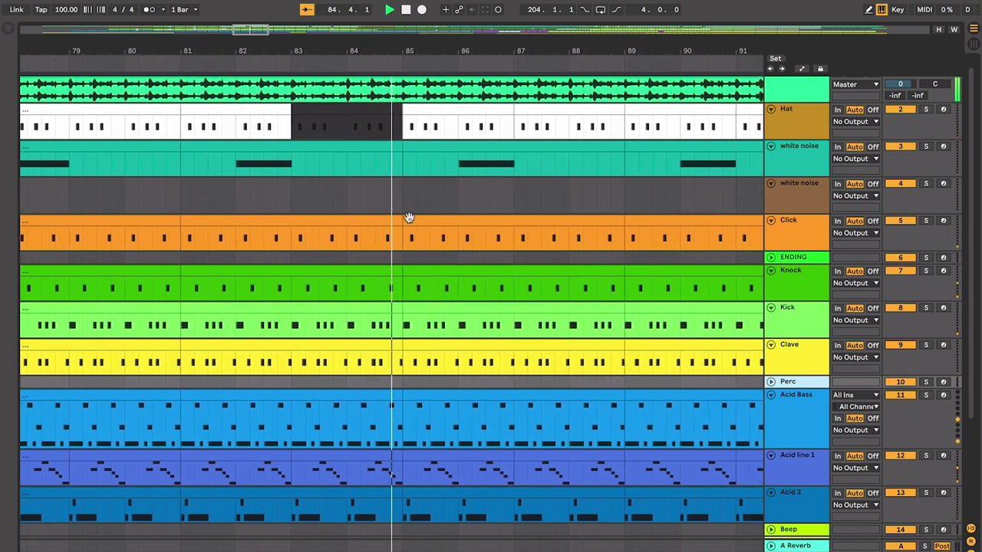
- Select the dark Hat clip at bars 83 to 84 and replay that section from bar 83 into bar 89
key(space)
click(342, 108)
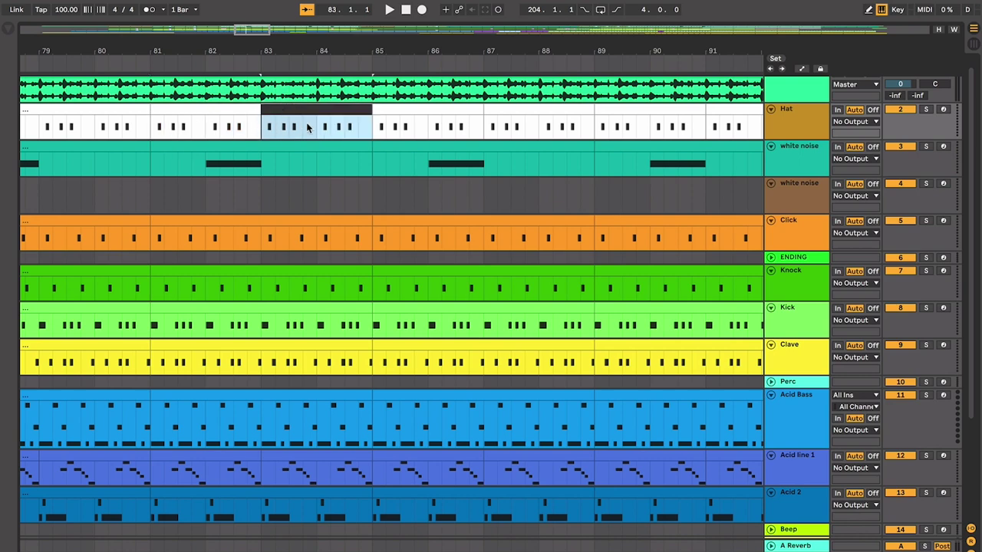
key(0)
key(space)
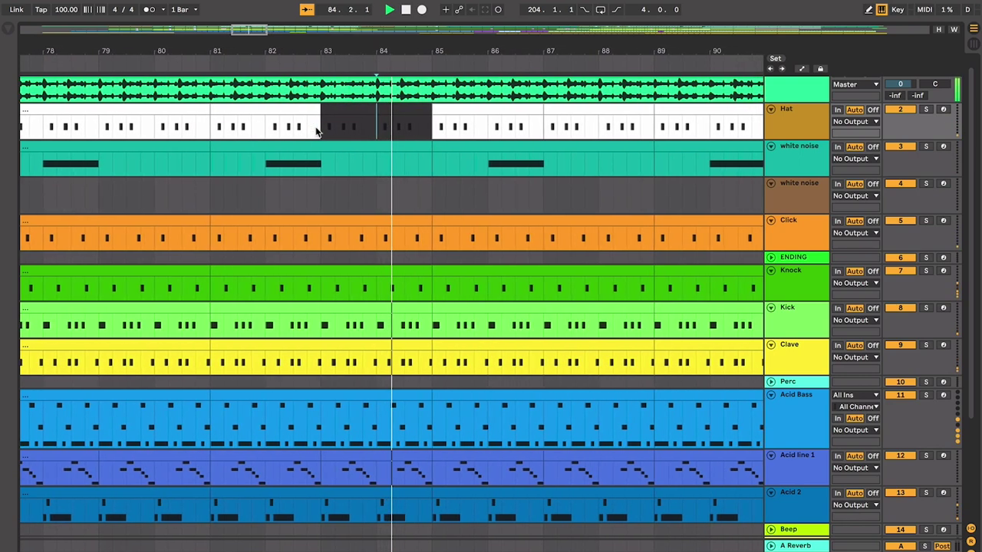
key(space)
key(space)
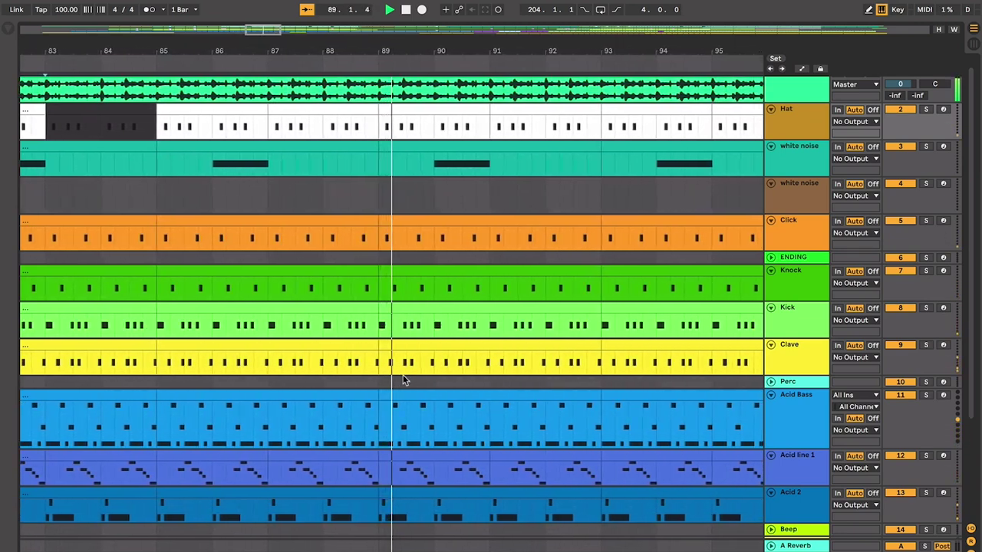
- Stop playback and select the two-bar Acid line 1 section starting at bar 87
drag(303, 456, 323, 454)
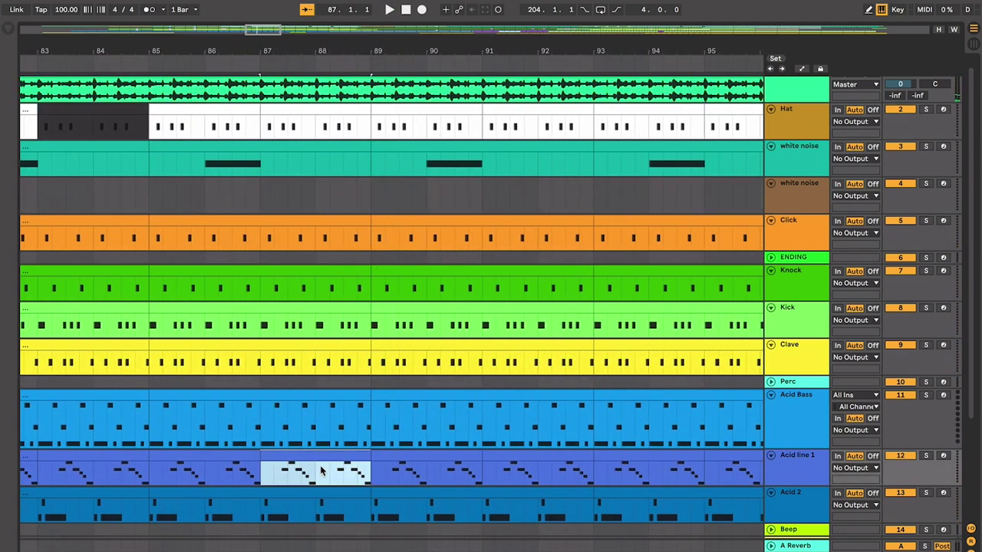
scroll(323, 471, left, 2)
scroll(322, 470, down, 3)
scroll(320, 467, left, 2)
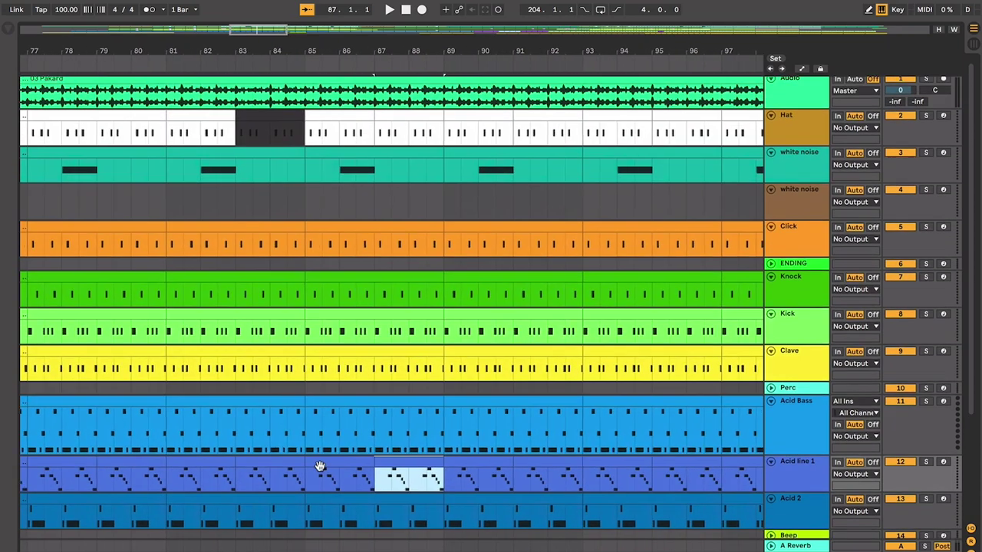
scroll(320, 466, left, 5)
scroll(350, 467, down, 1)
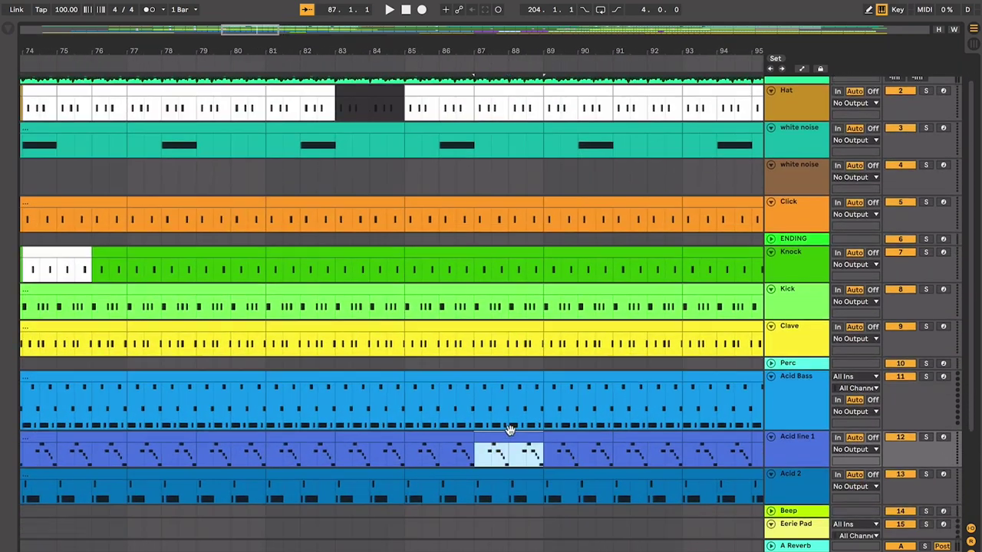
- Select the two-bar Acid line 1 section at bar 73 and play it into bar 74
scroll(510, 430, left, 4)
scroll(510, 429, down, 1)
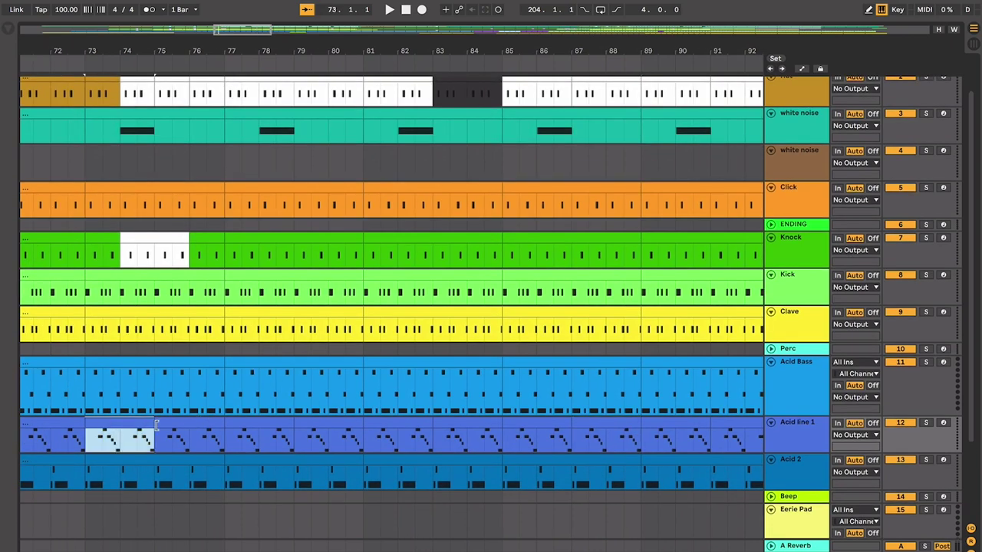
key(space)
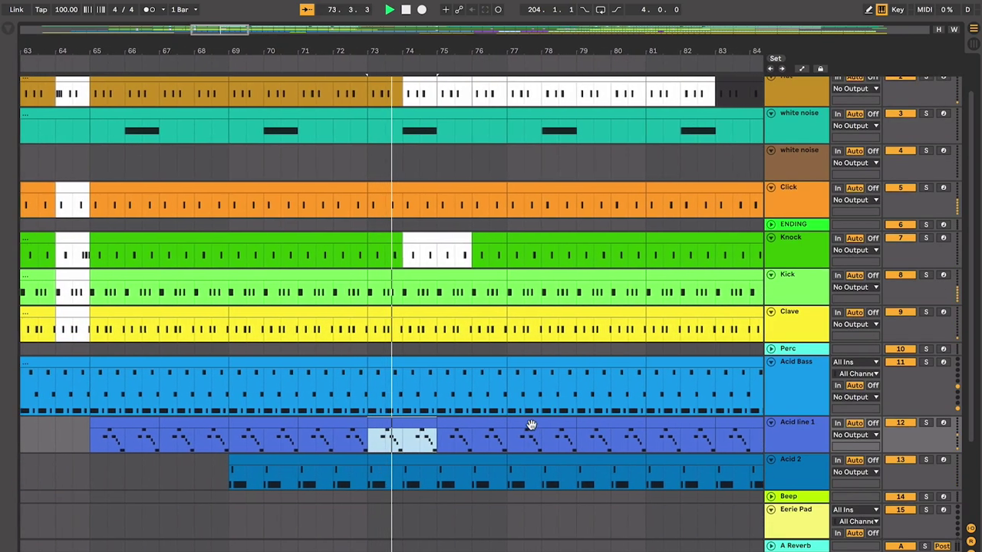
key(space)
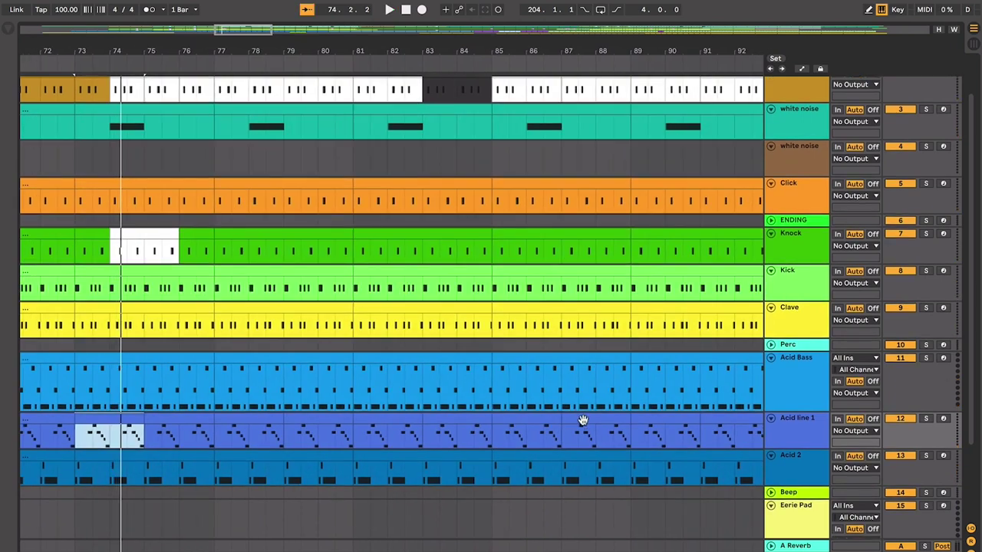
- Play the Acid line 1 section from bar 87 to 89, and compare it with the section from bar 89 to 91
click(583, 420)
key(space)
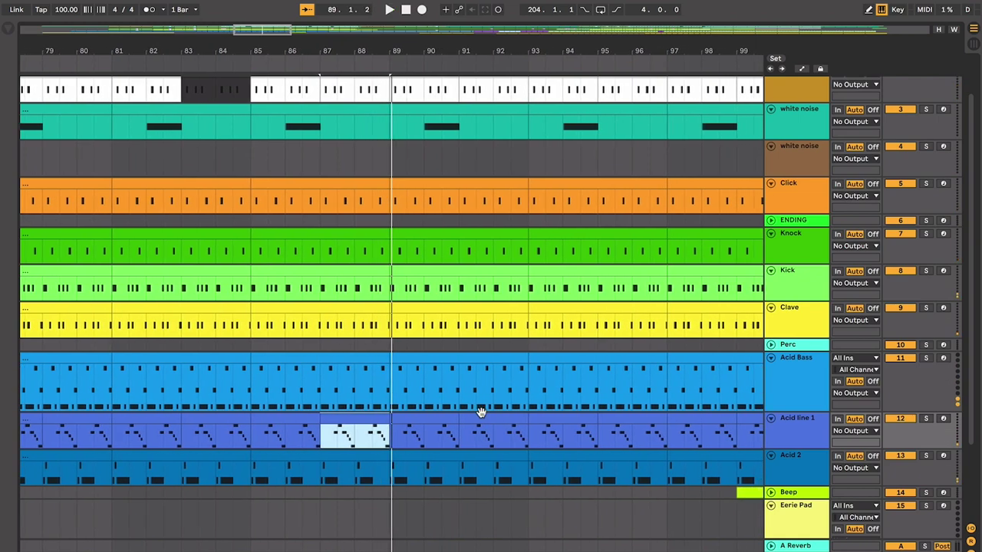
key(space)
scroll(482, 425, right, 1)
scroll(482, 425, up, 1)
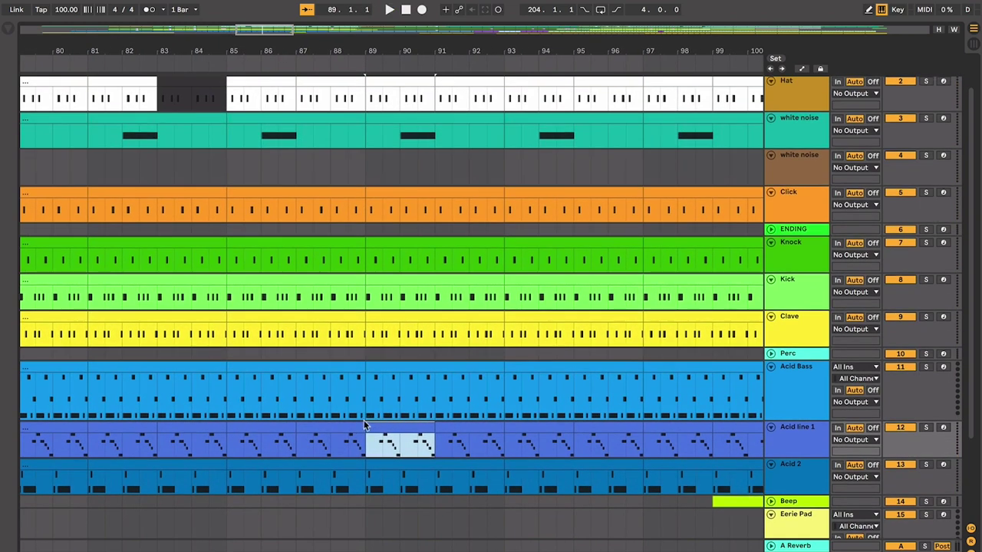
scroll(349, 424, left, 1)
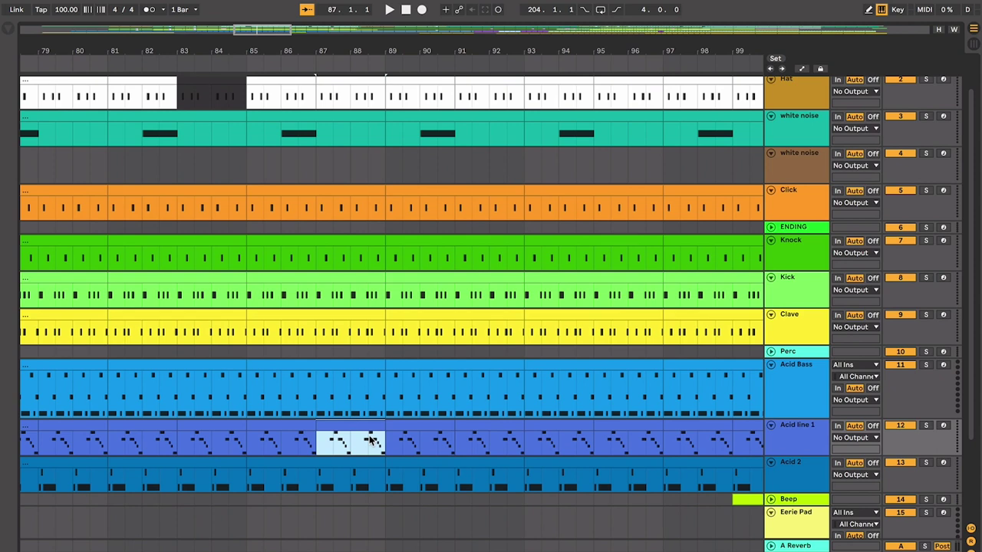
click(419, 436)
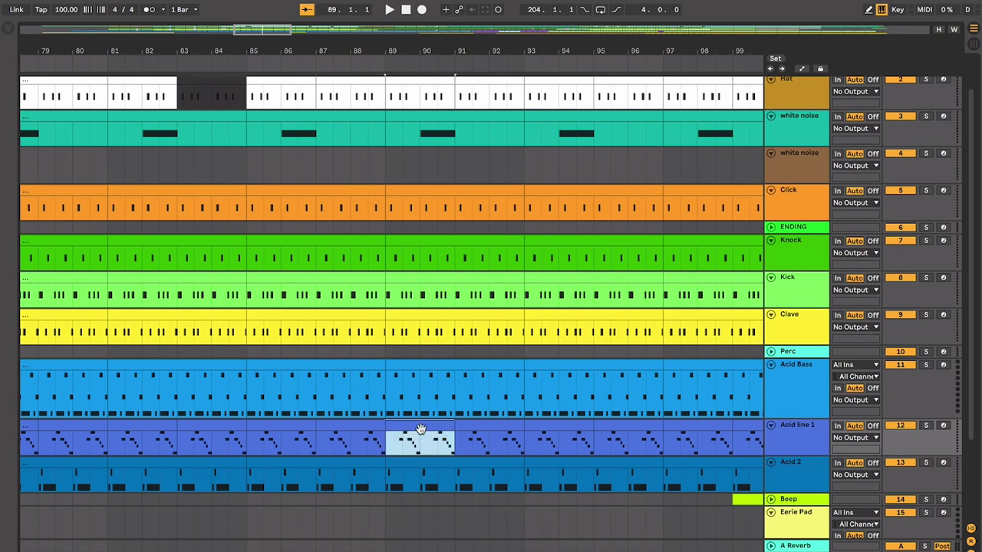
- Go through the Acid line 1, Acid 2 and Acid Bass tracks, and play the Acid line 1 section from bar 89
click(796, 433)
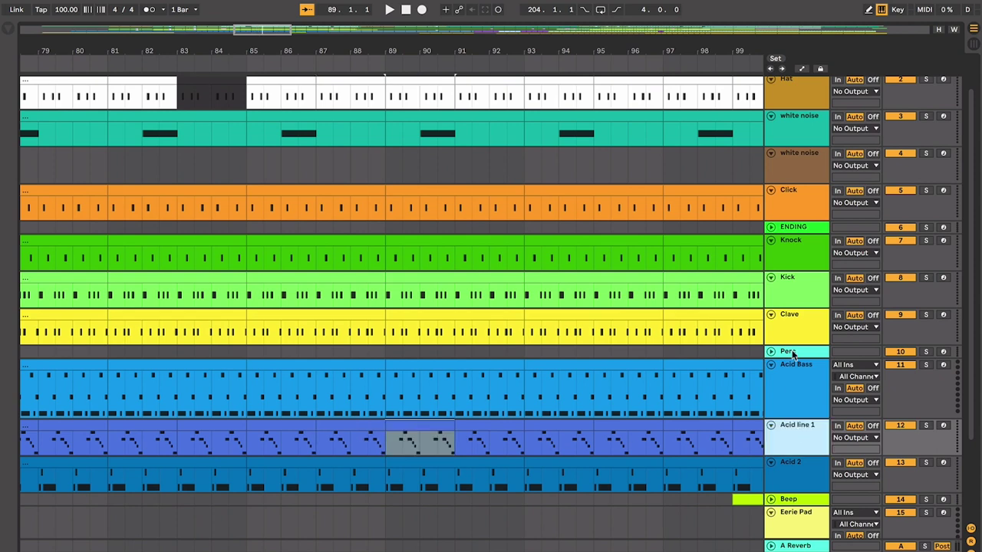
click(799, 461)
click(795, 440)
click(784, 384)
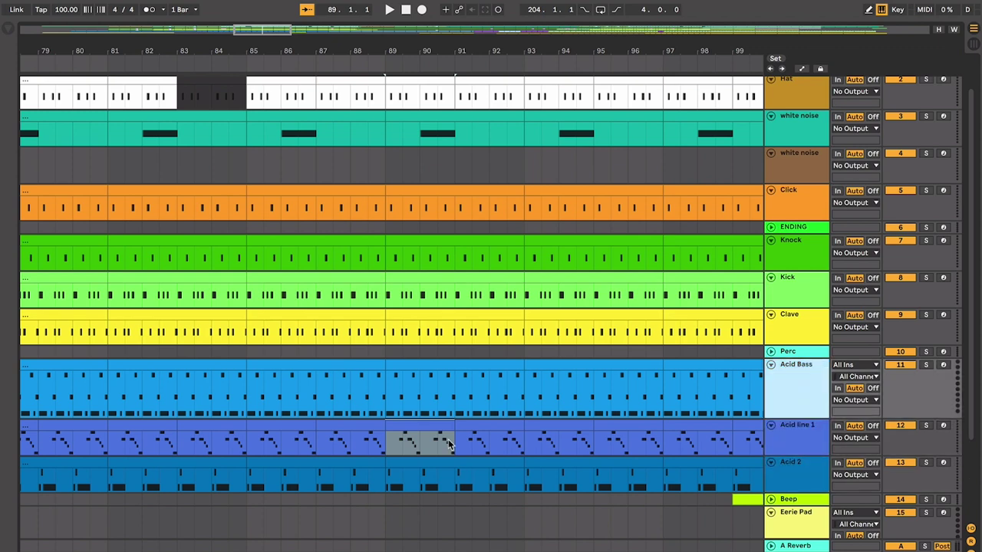
click(416, 424)
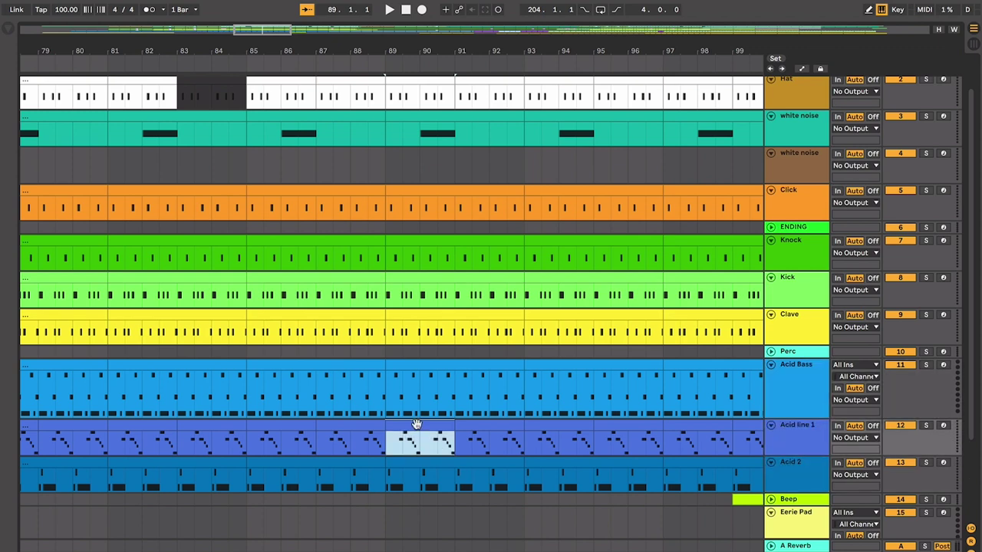
key(space)
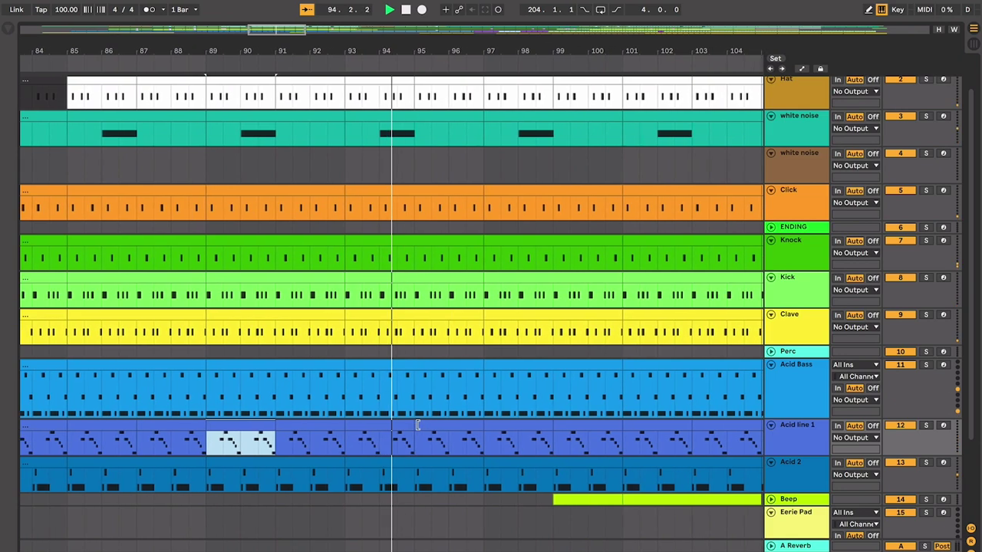
- Unfold the Beep track while playback runs into its clip at bar 99, and select the track
scroll(541, 469, down, 1)
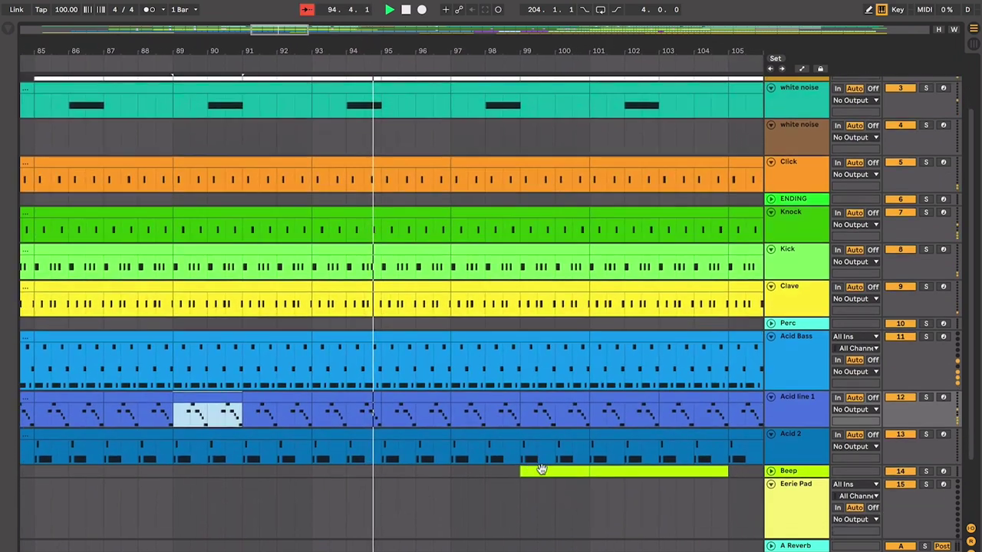
click(770, 472)
click(770, 472)
scroll(559, 410, up, 1)
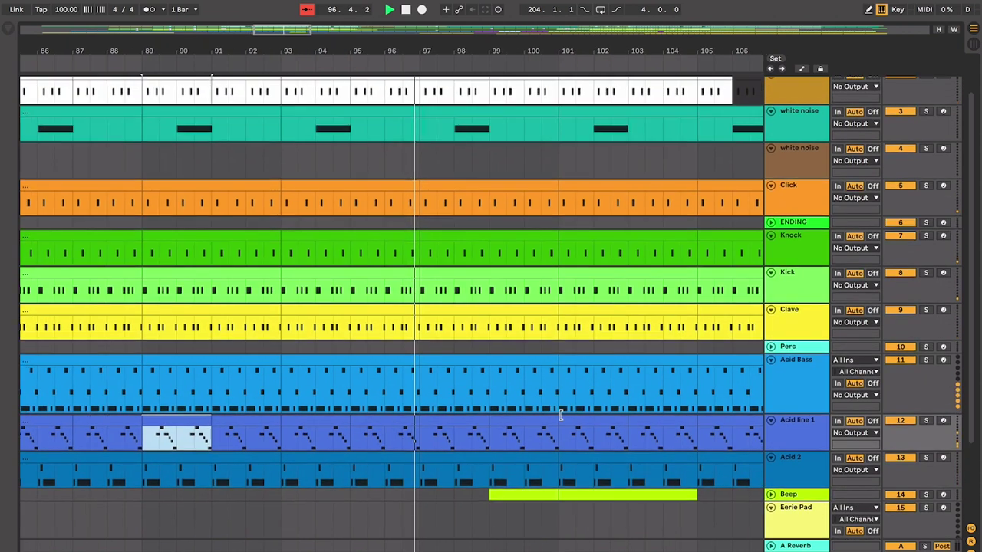
scroll(560, 417, up, 1)
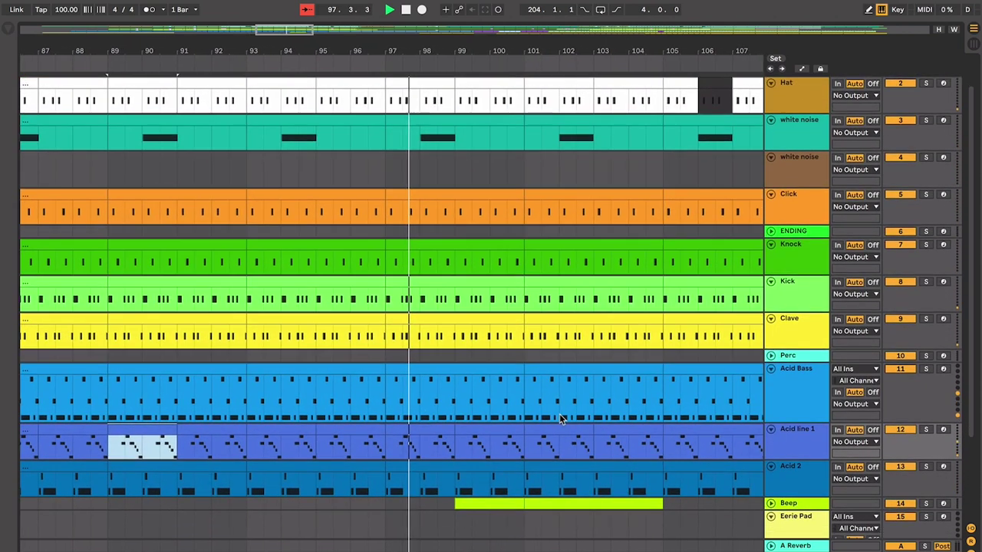
scroll(561, 417, down, 1)
click(770, 486)
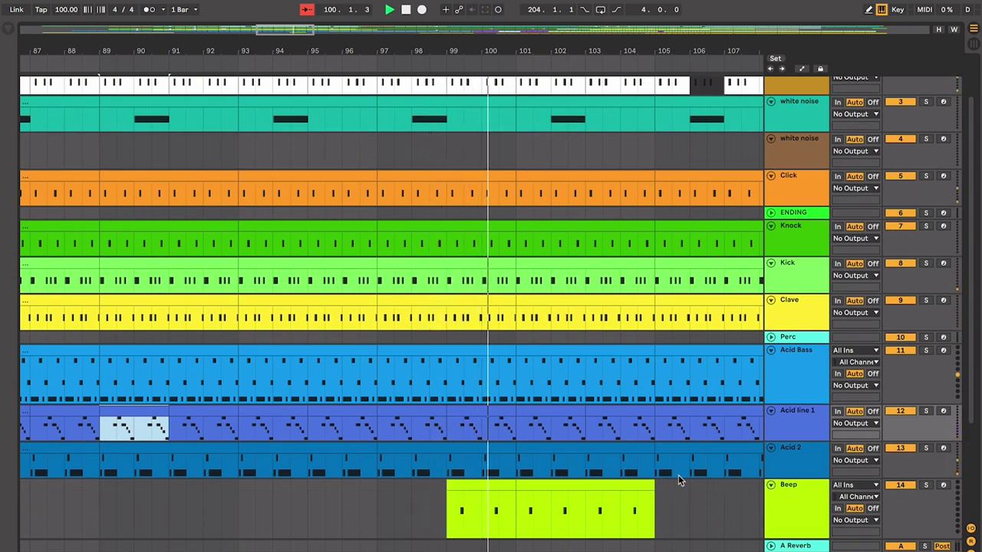
click(783, 498)
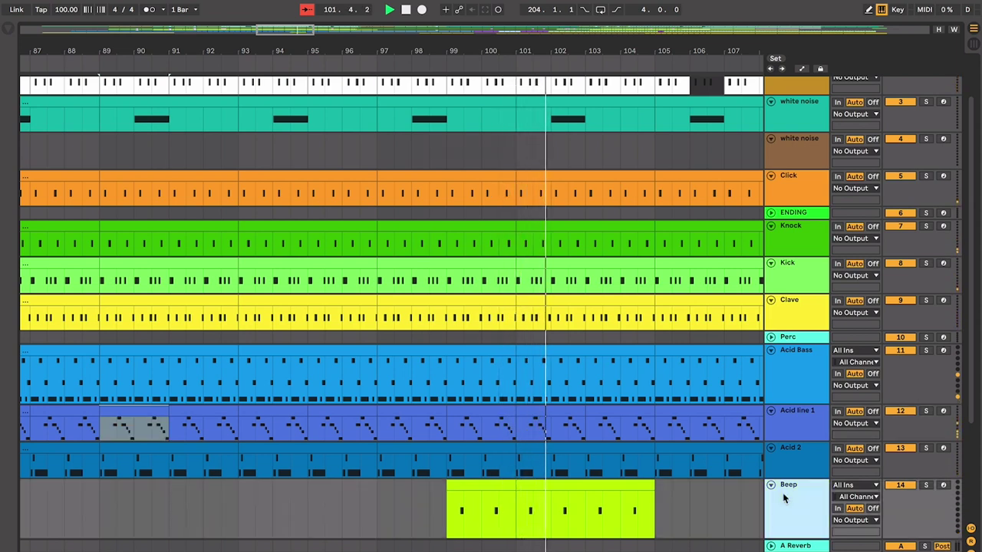
- Stop playback, examine the Beep clips from bar 99 to 105, and place the insertion marker on Acid line 1 at 99.3
key(space)
click(501, 489)
click(572, 484)
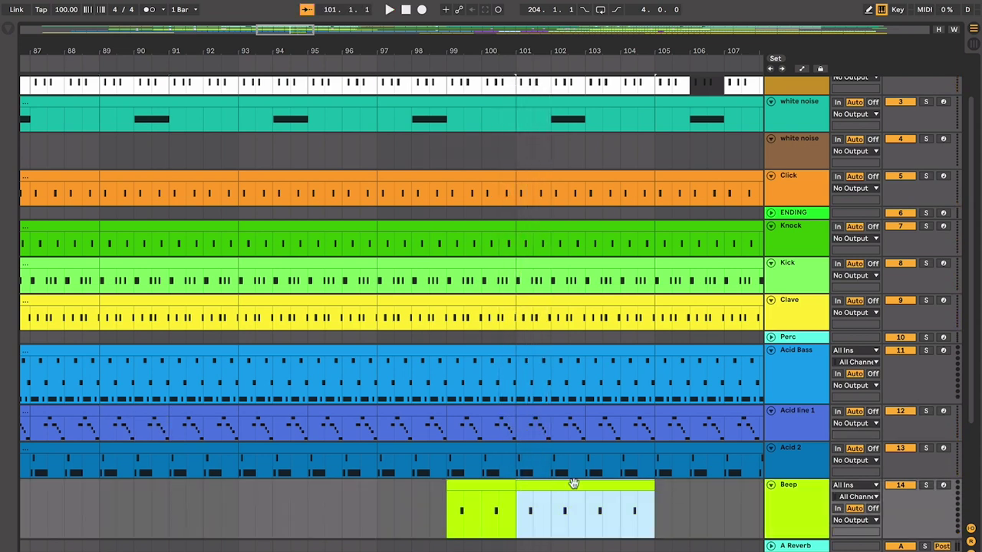
click(804, 488)
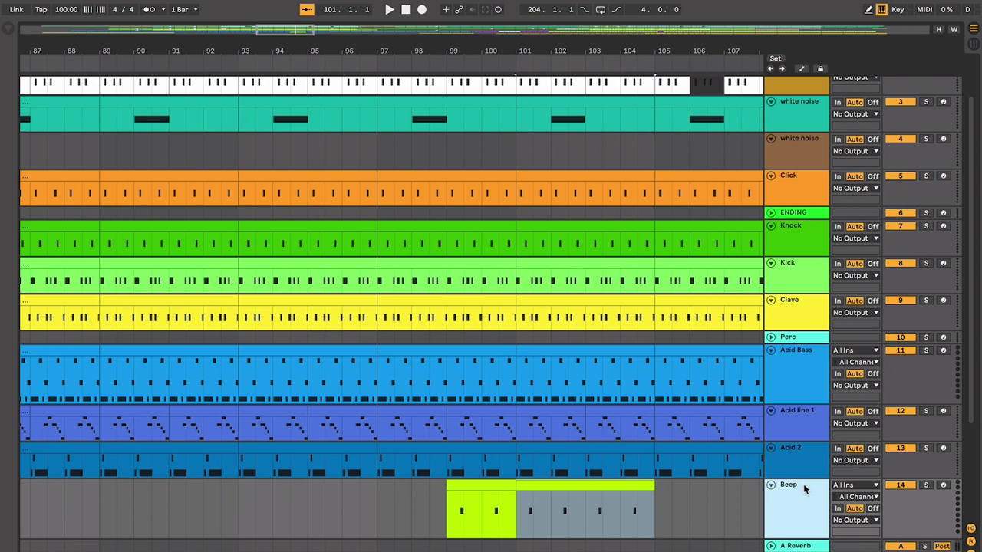
click(457, 429)
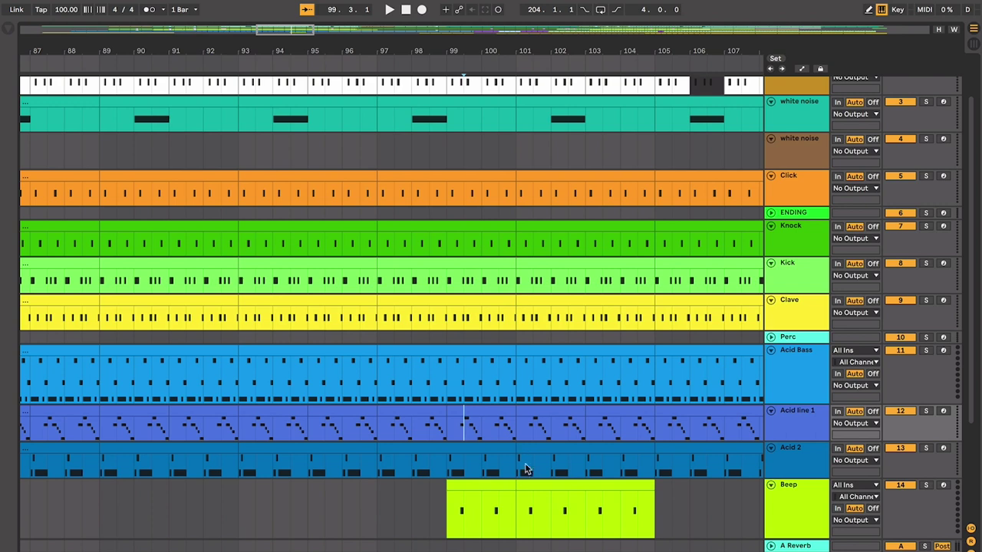
- Compare the Acid line 1 notes at 99.2.3 and 100.2.3 with the Beep notes beneath them, selecting each in close-up
click(527, 484)
click(452, 419)
key(plus)
key(plus)
key(plus)
key(plus)
click(541, 425)
drag(543, 428, 557, 427)
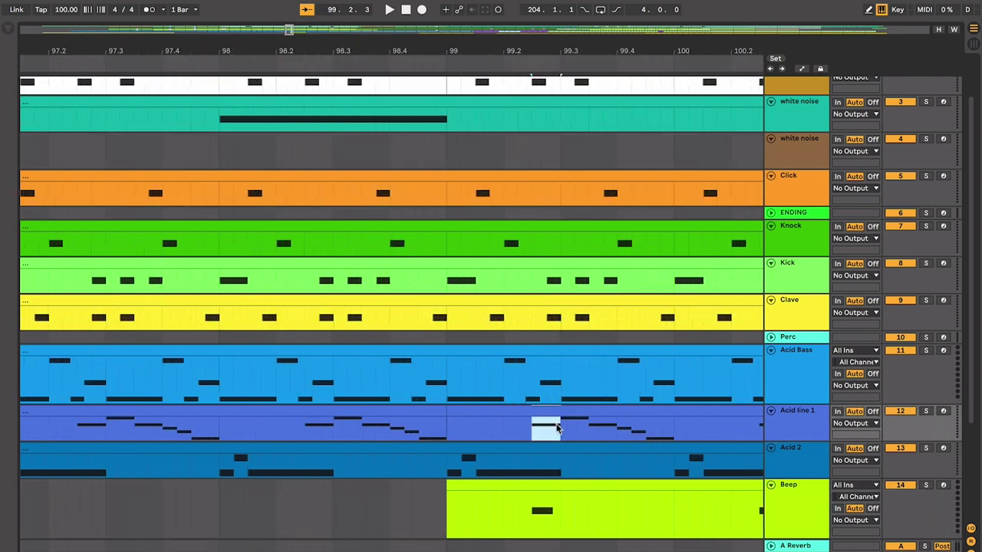
scroll(557, 427, right, 3)
click(636, 431)
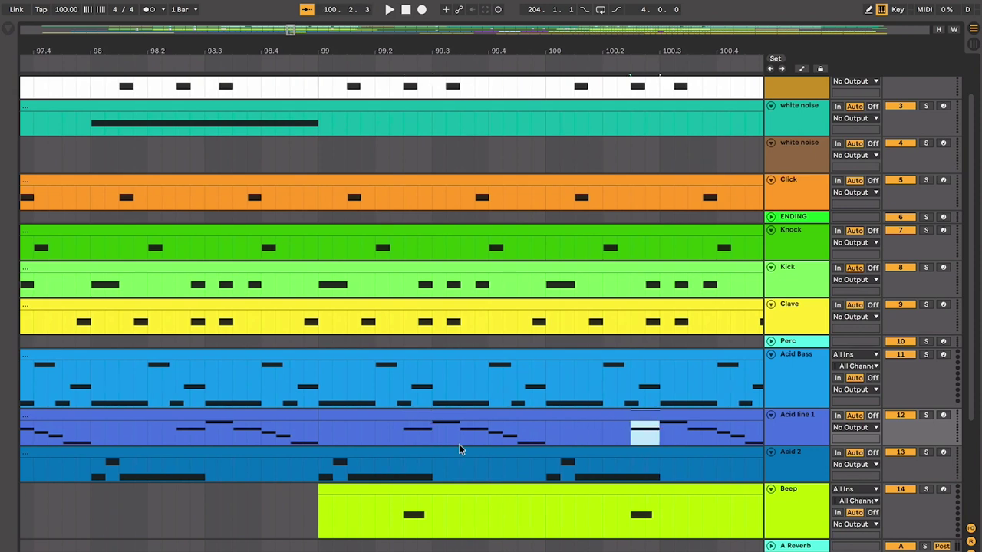
- Play the Acid line 1 and Beep overlap from the first Beep note in bar 99 through bar 100
click(405, 438)
key(space)
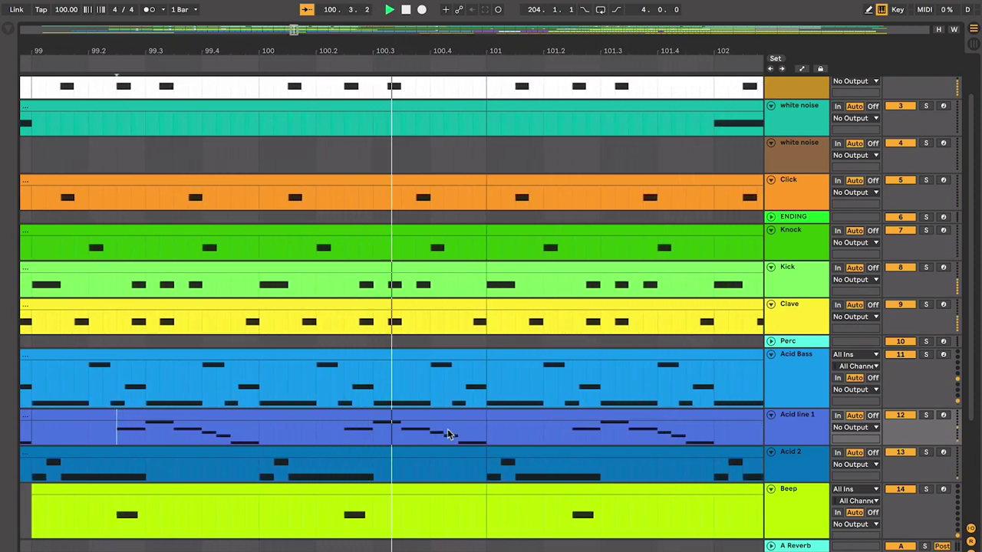
key(space)
- Select the Acid line 1 note at 100.4.2, place the insertion marker at 100.2.3, and select the Beep track
drag(353, 428, 368, 426)
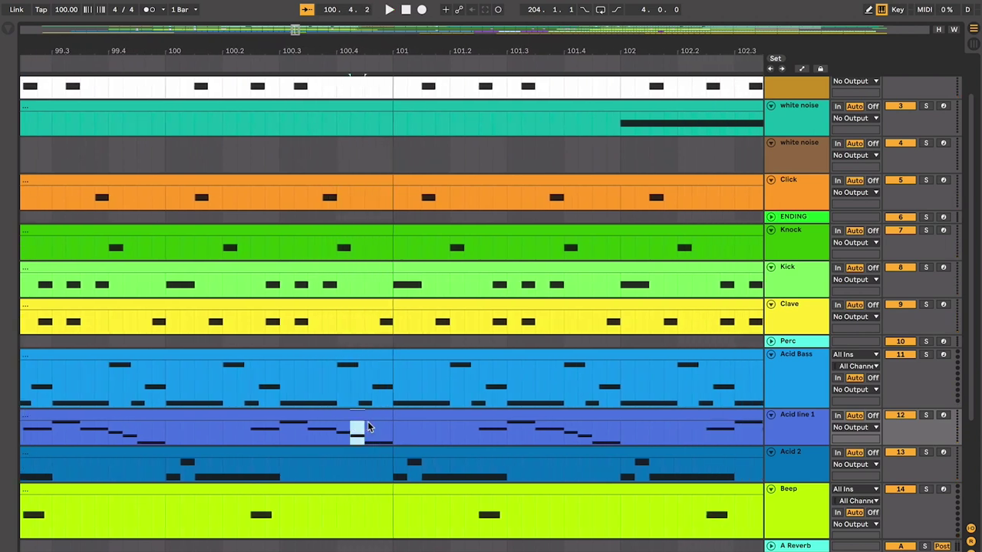
click(252, 428)
click(796, 491)
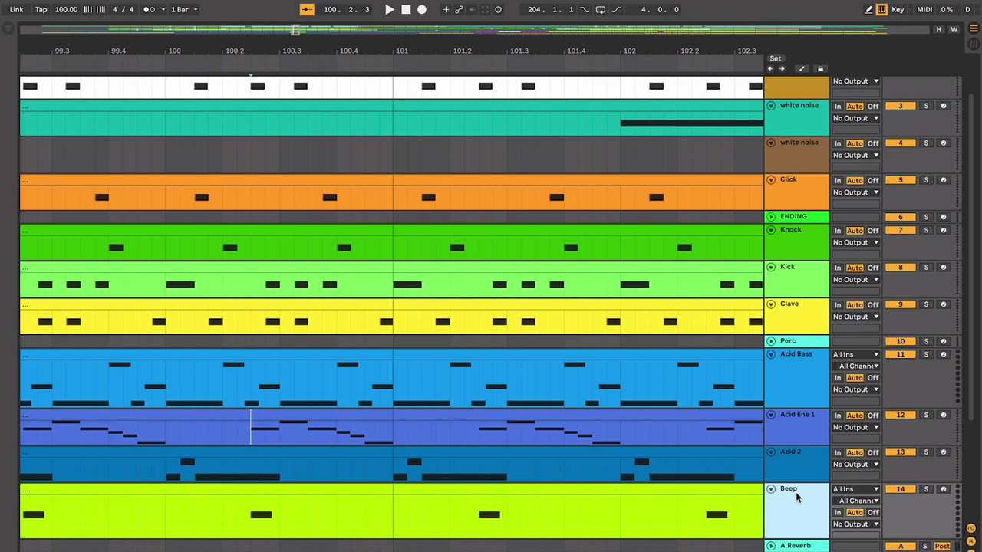
- Delete the Beep track to examine the surrounding arrangement without it, and undo the deletion
key(Delete)
click(275, 428)
key(minus)
key(minus)
key(minus)
key(minus)
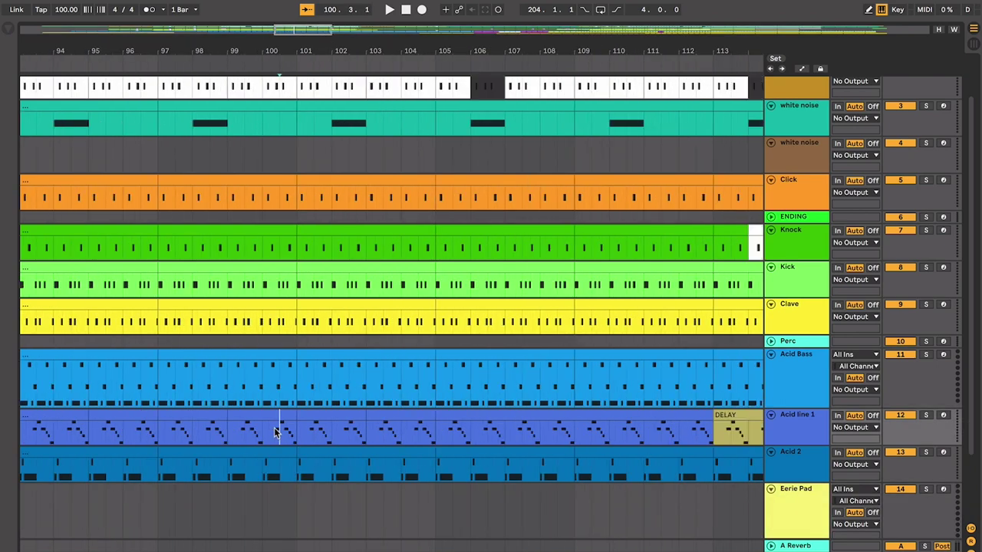
drag(250, 418, 276, 430)
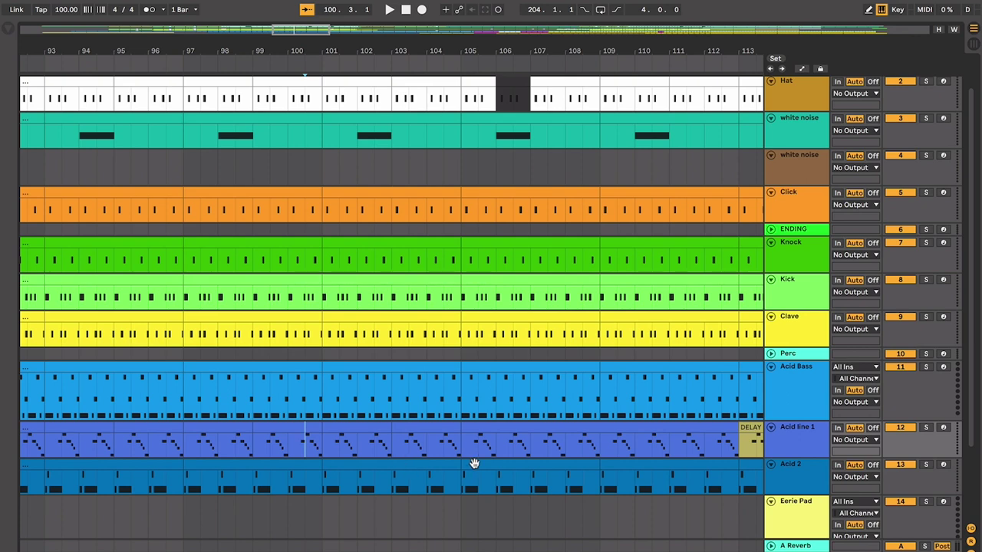
key(ctrl+z)
- Select the Beep clip from bar 101 to 105 for inspection, and delete the Beep track
click(778, 497)
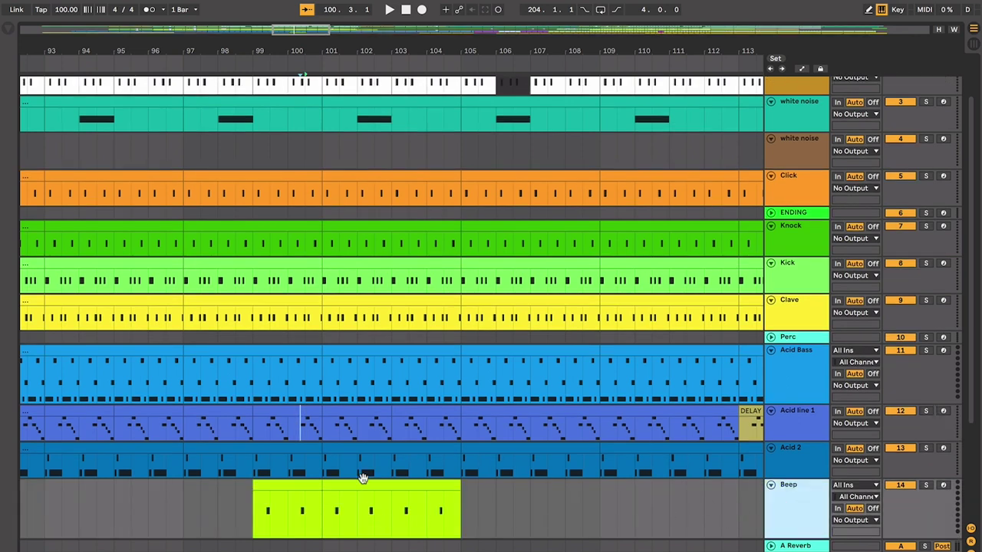
click(363, 478)
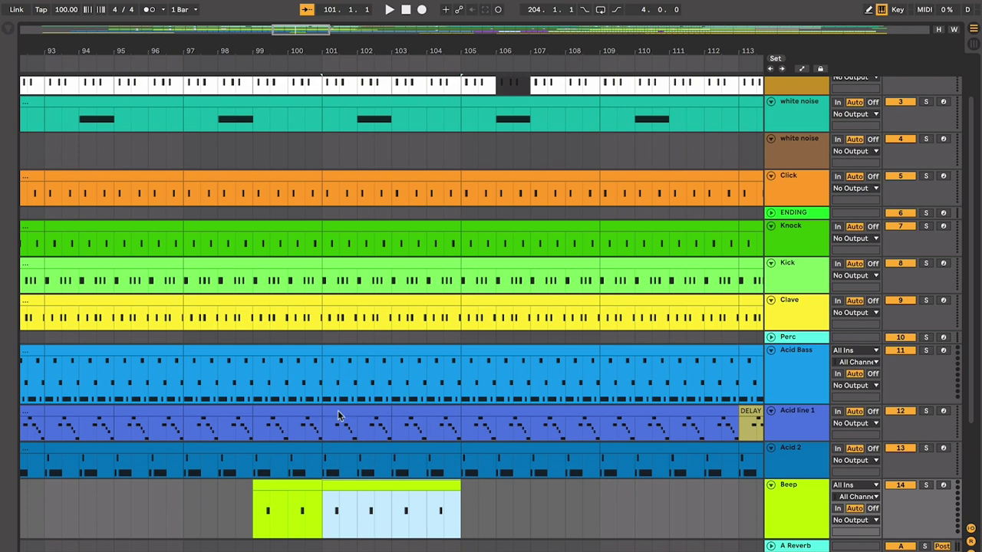
scroll(389, 468, left, 2)
scroll(389, 468, down, 1)
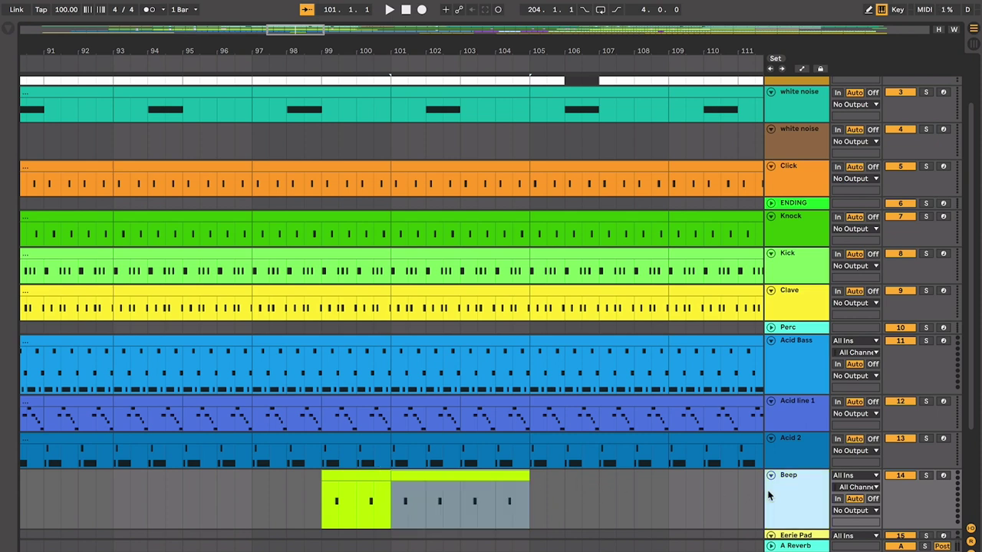
key(Delete)
- Play the arrangement without the Beep layer from bar 101 to bar 114, and select the DELAY clip on Acid line 1
scroll(394, 417, up, 2)
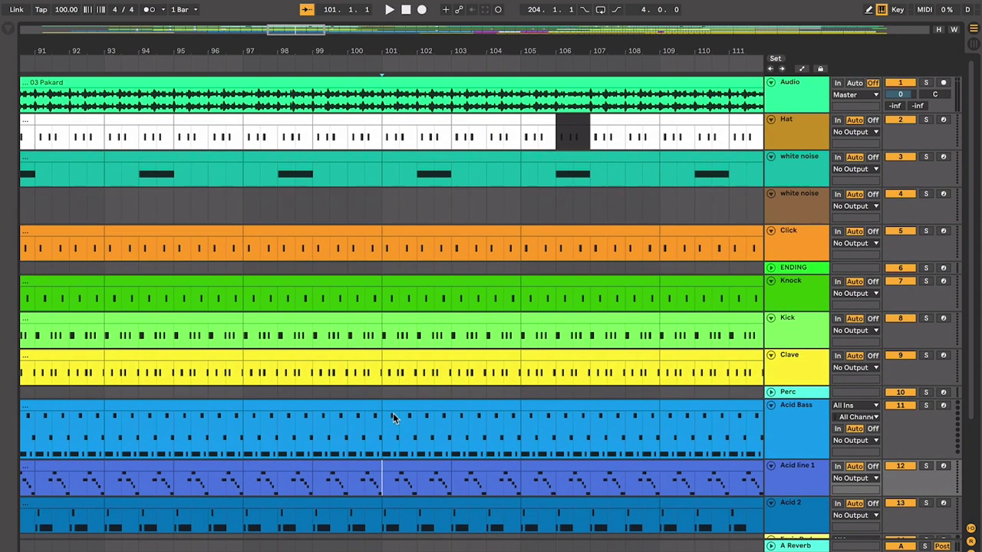
scroll(395, 419, up, 1)
scroll(394, 418, right, 1)
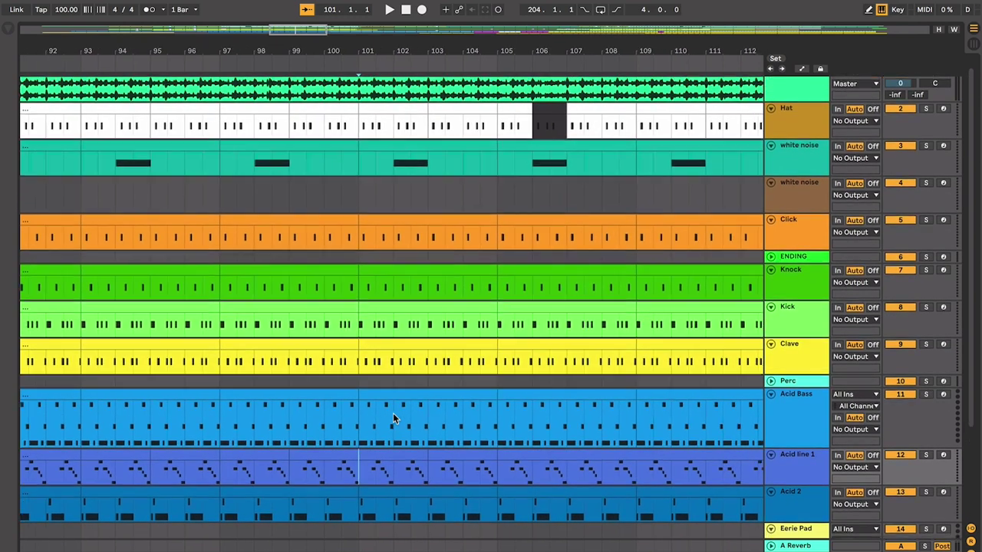
scroll(395, 420, down, 1)
key(minus)
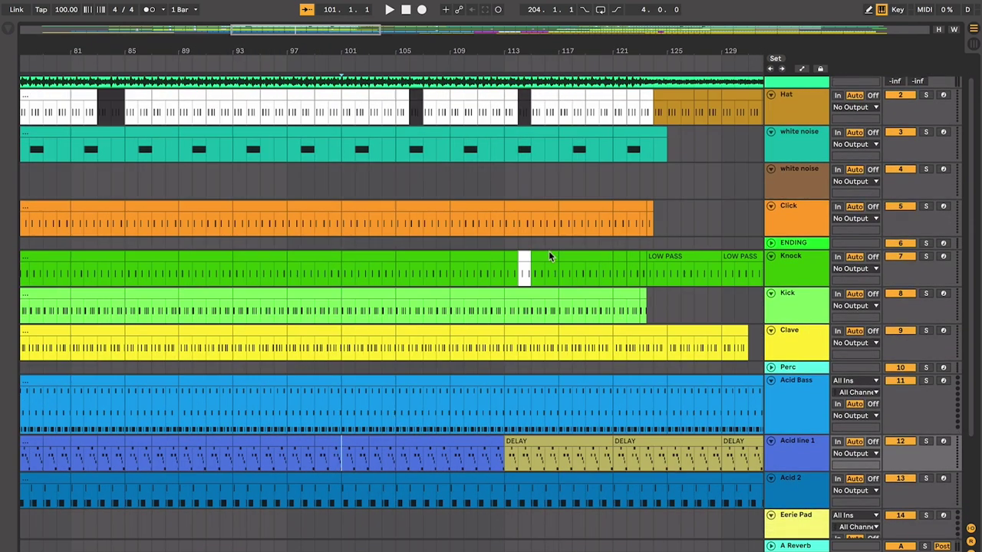
key(plus)
key(plus)
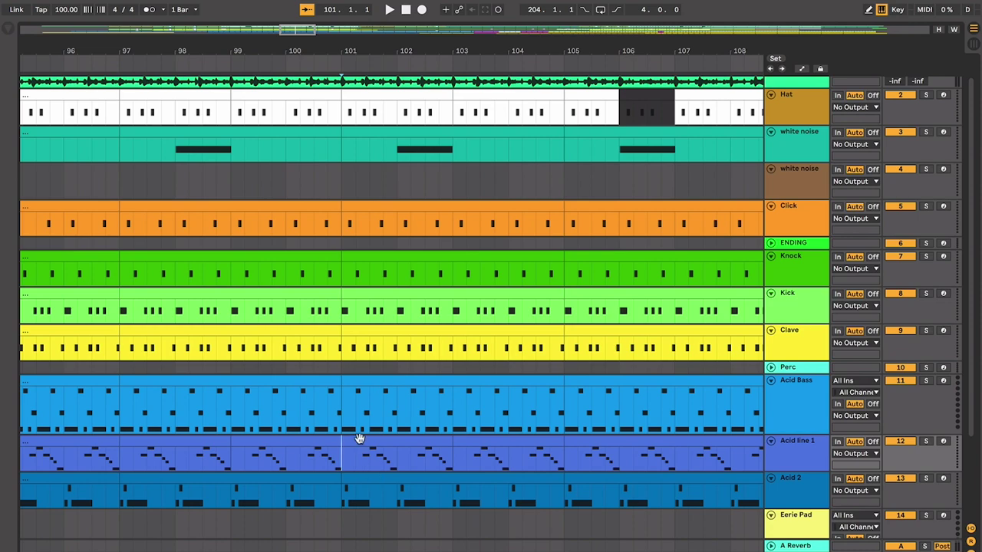
key(space)
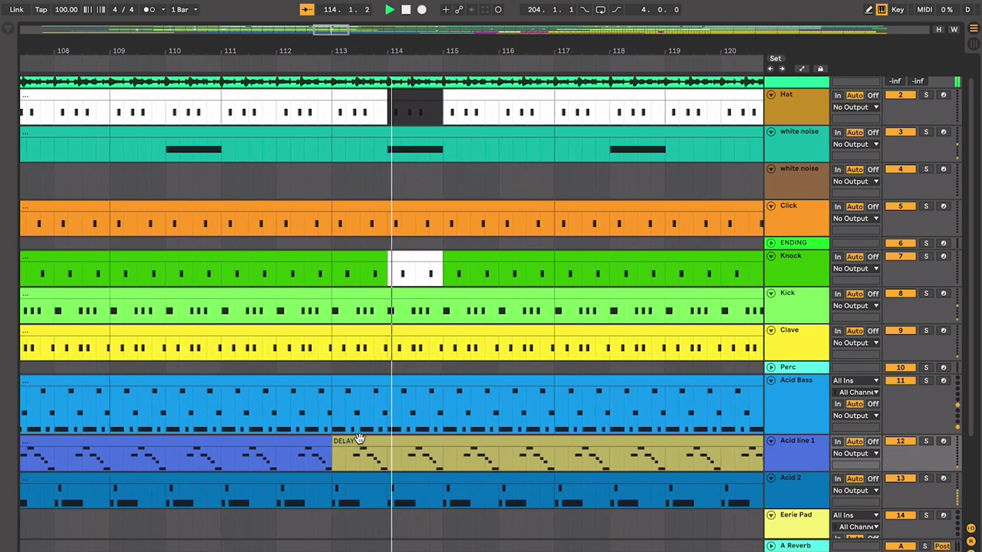
key(space)
click(369, 436)
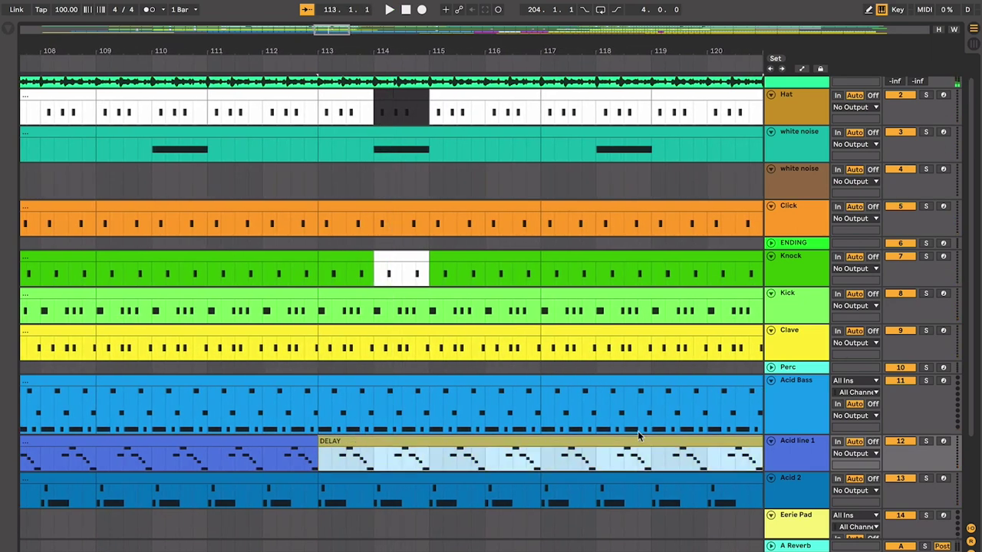
- Insert a new MIDI track directly below Acid line 1
click(224, 477)
click(790, 427)
key(ctrl+shift+t)
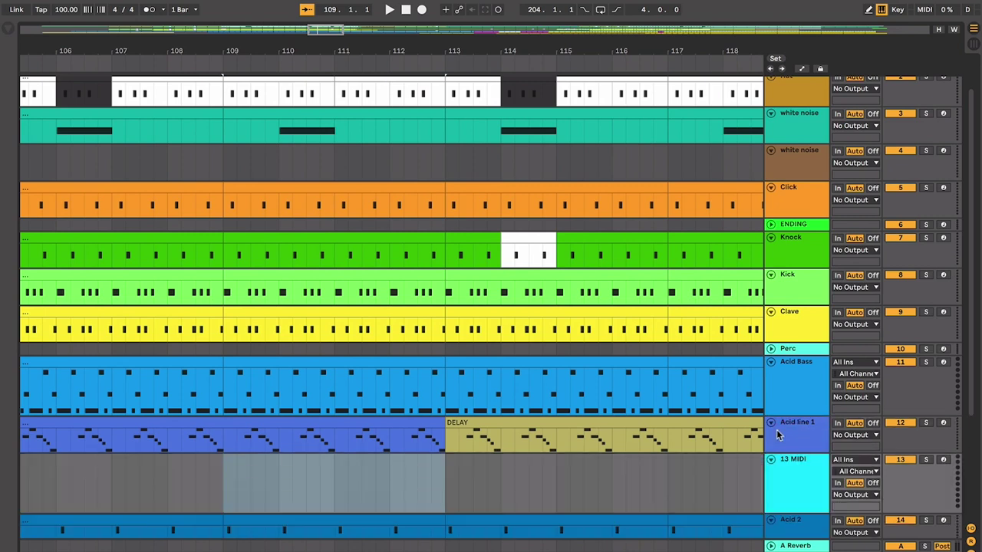
- Create an empty MIDI clip on the new track from bar 109 to 111 and loop those two bars
click(221, 440)
key(plus)
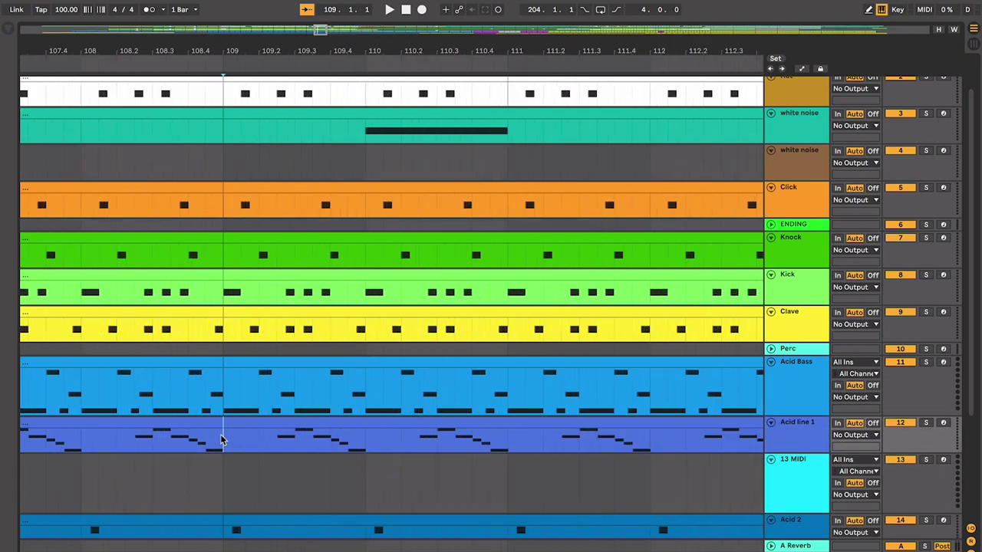
drag(224, 470, 511, 467)
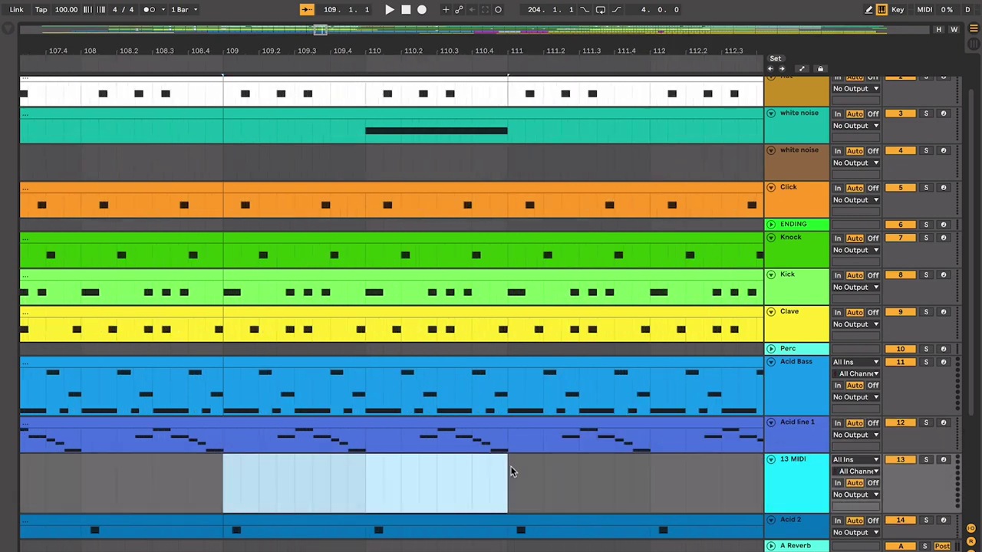
key(ctrl+shift+m)
key(ctrl+alt+l)
key(ctrl+l)
key(ctrl+l)
scroll(335, 345, up, 1)
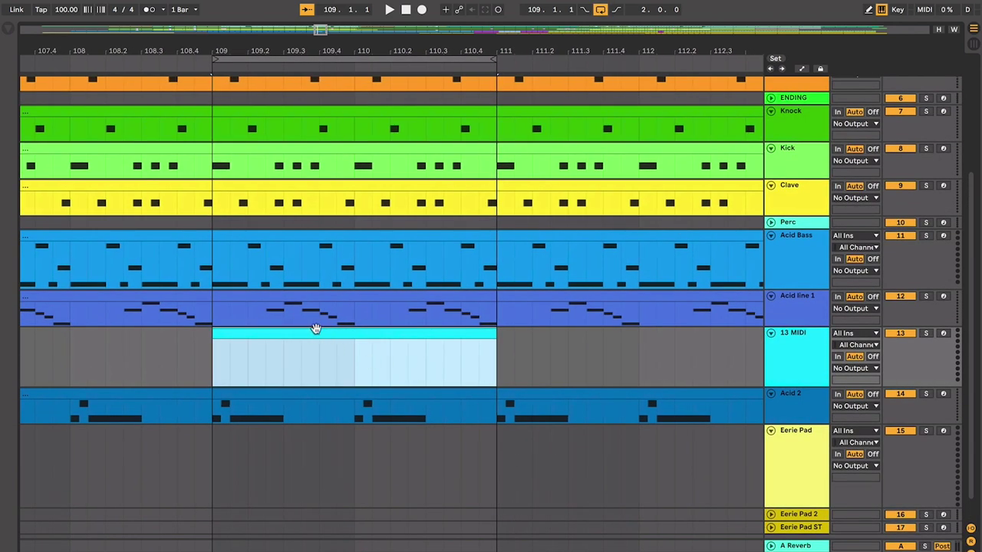
- Play the looped bars, and copy Acid line 1's notes from bar 109 to 111 onto the new MIDI track
key(space)
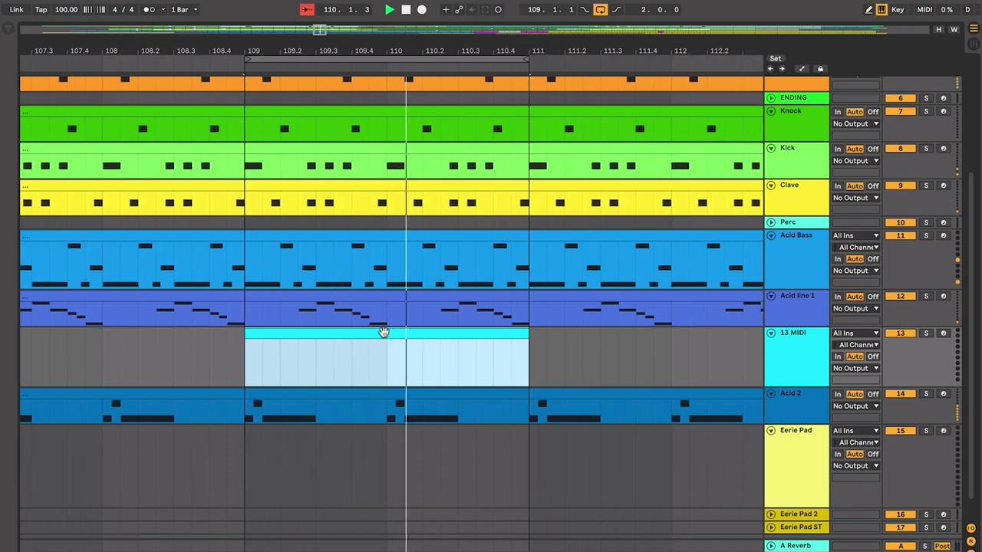
key(space)
drag(376, 298, 375, 306)
click(266, 311)
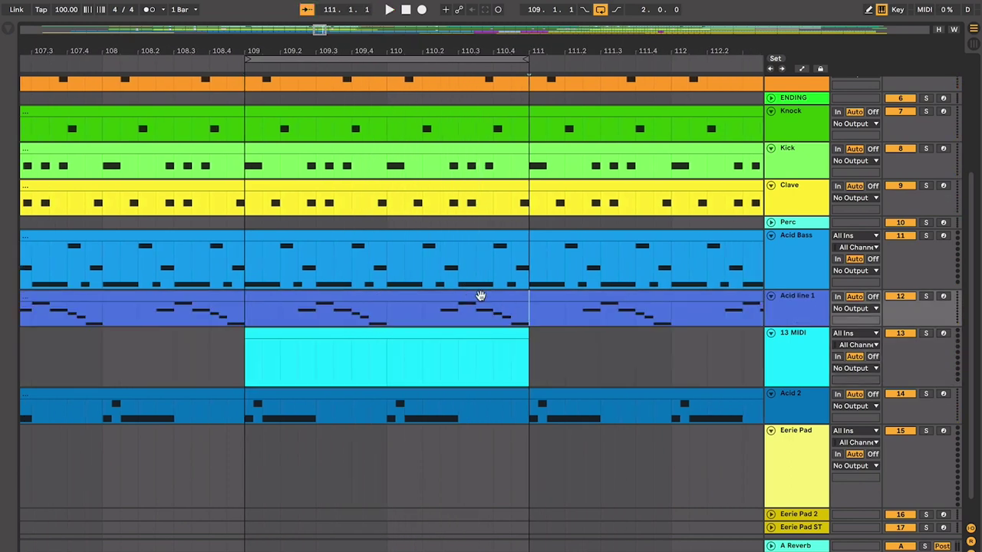
drag(481, 296, 466, 322)
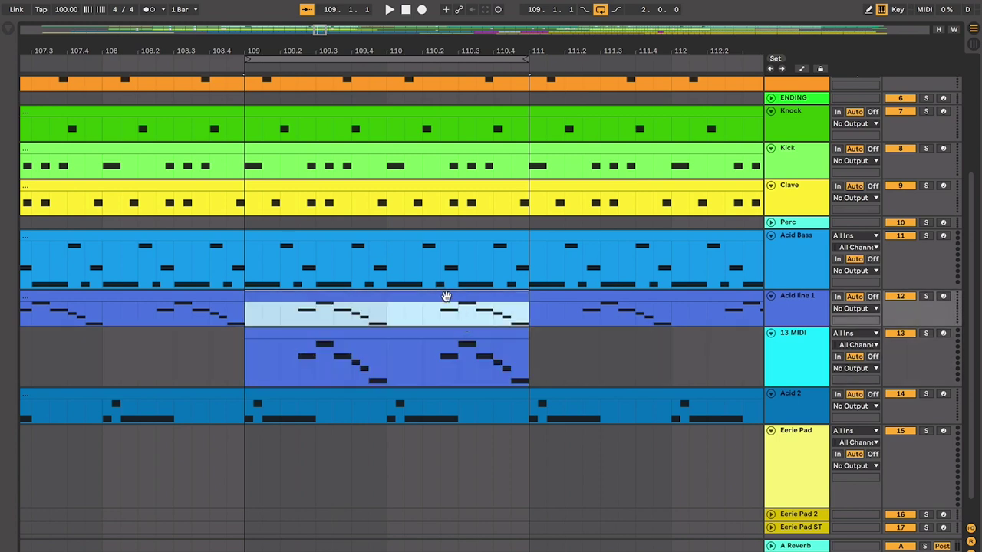
- Delete the G#3 note at 5.3 and the F#3 note at 5.3.3 from the copied clip, playing the loop to check
double_click(417, 338)
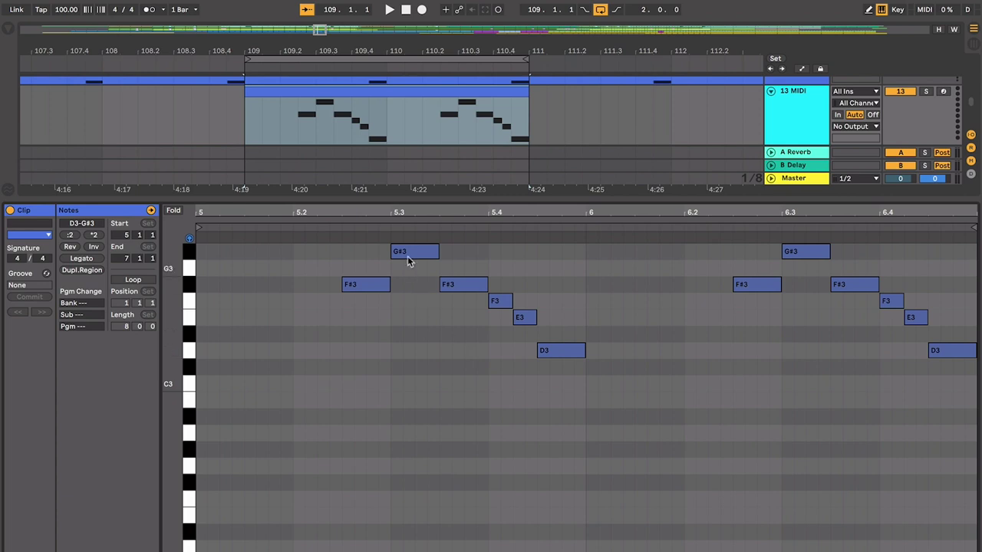
click(430, 268)
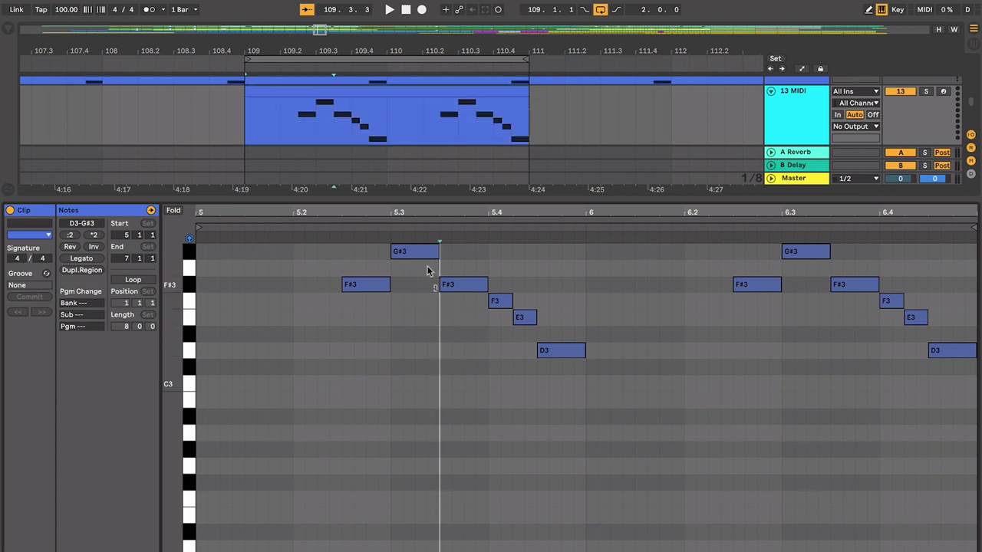
double_click(421, 246)
scroll(420, 244, up, 3)
key(space)
click(628, 383)
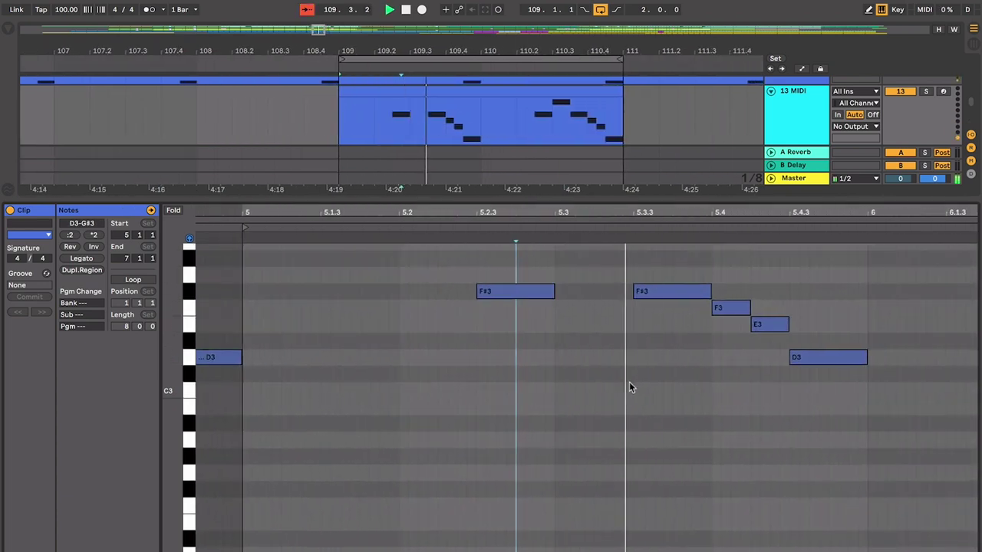
key(space)
click(673, 294)
key(Delete)
key(space)
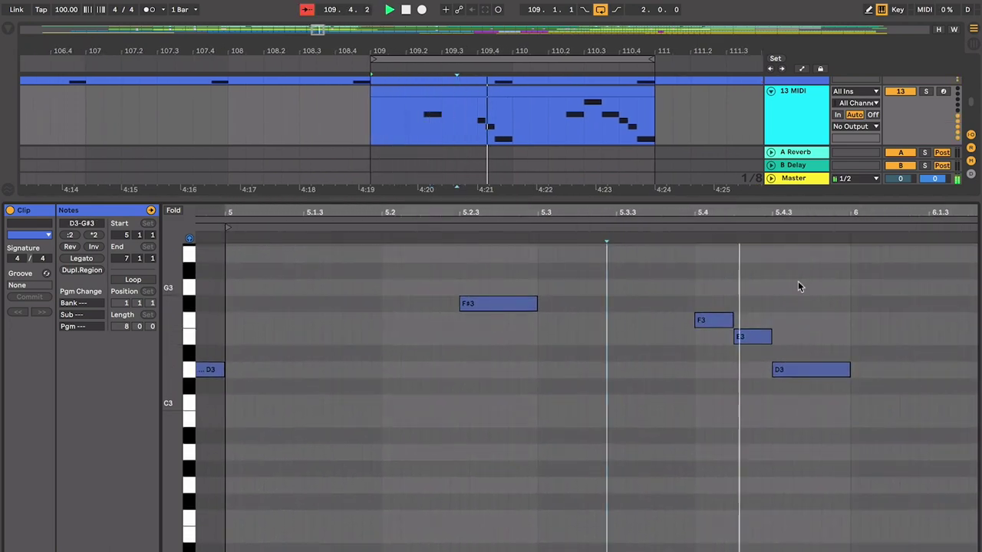
- Split the copied clip at bar 110 and repeat its edited first bar there as one consolidated two-bar clip
key(ctrl+alt+l)
click(511, 332)
key(super+e)
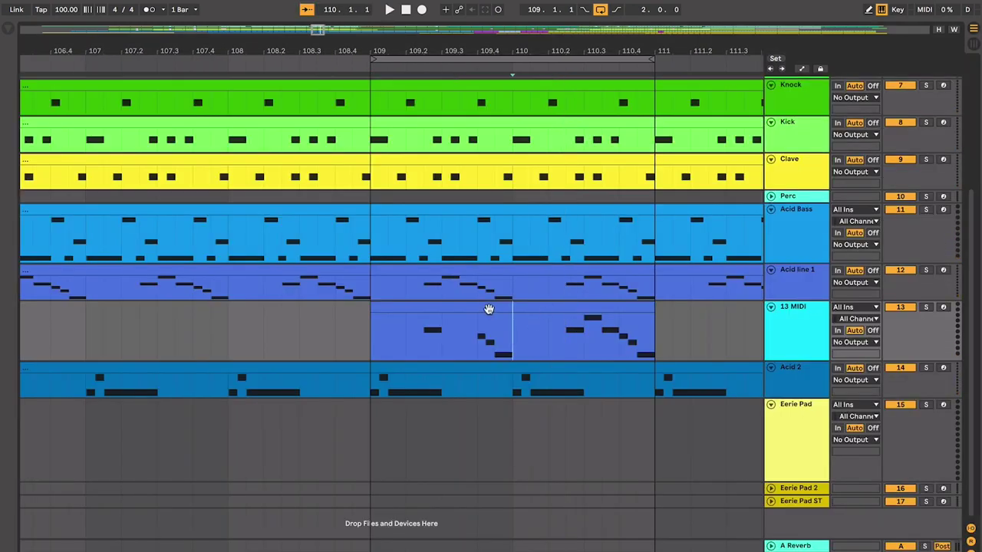
click(488, 308)
key(super+d)
shift+click(486, 304)
key(space)
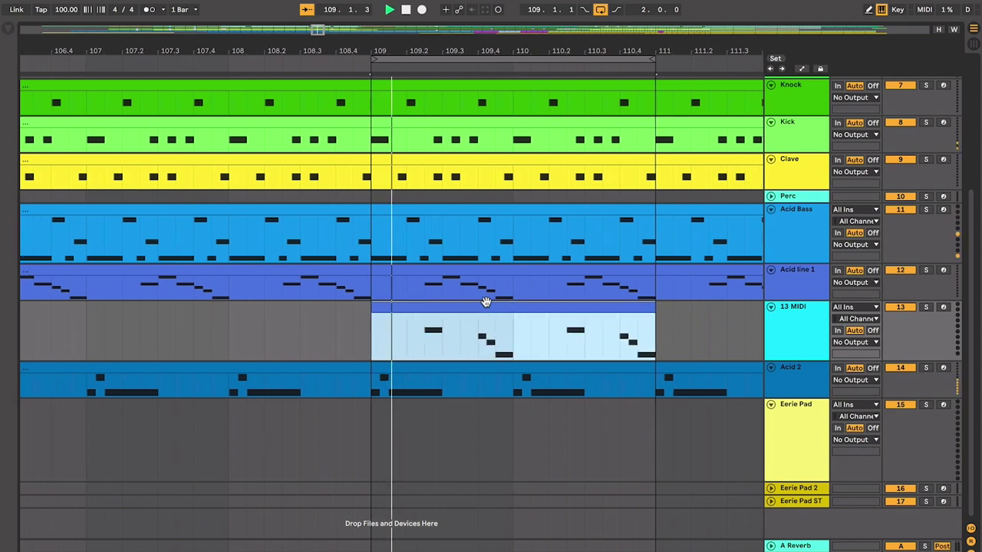
- Add a G3 note at the very start of the new track's clip and play it
key(ctrl+alt+l)
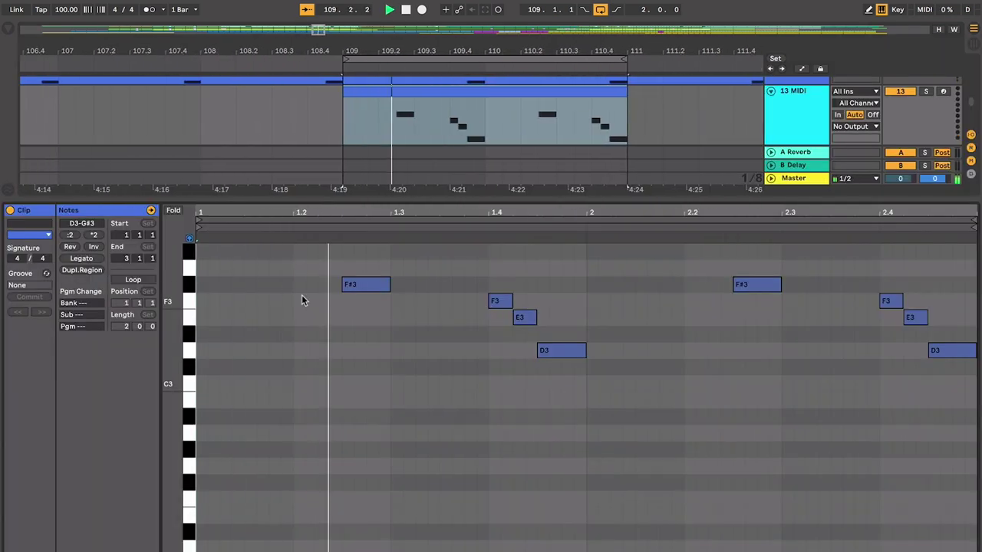
key(space)
double_click(203, 268)
key(space)
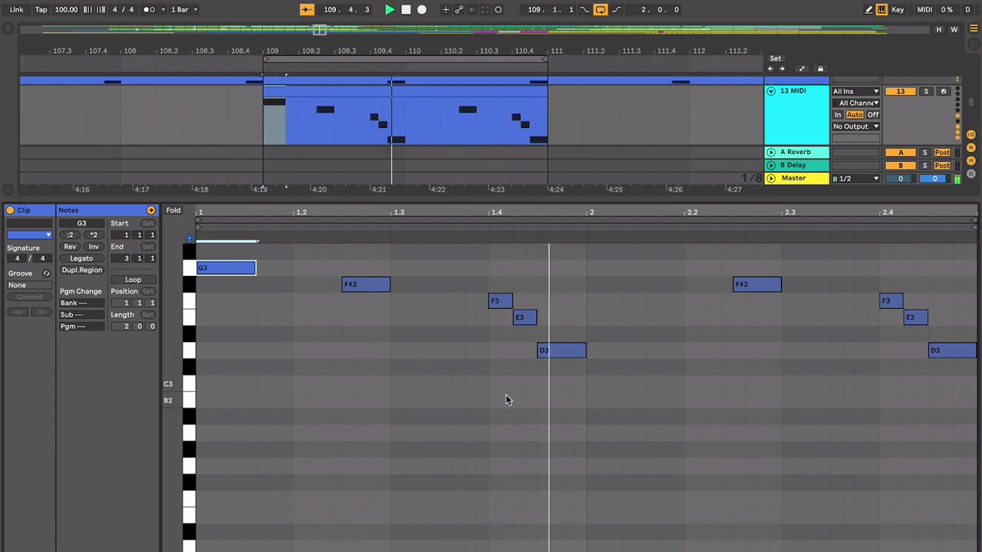
- Repeat the first bar with its G3 note over bar 110, and play the two-bar loop
key(ctrl+alt+l)
click(330, 307)
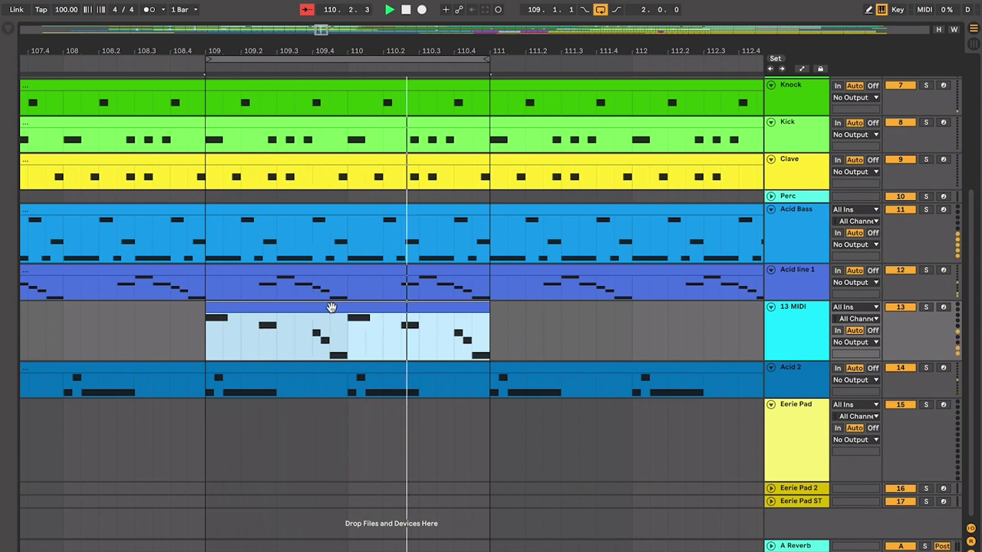
key(space)
key(minus)
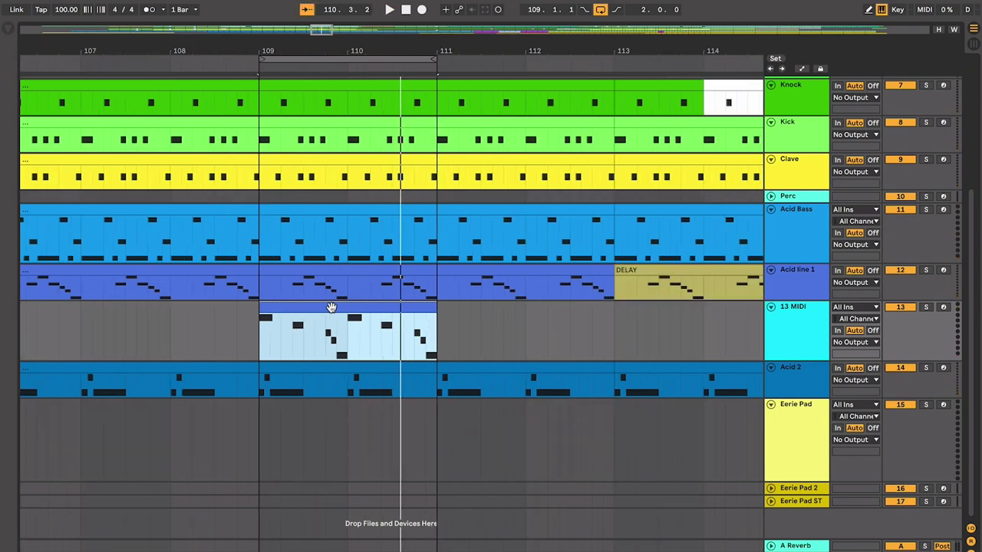
key(space)
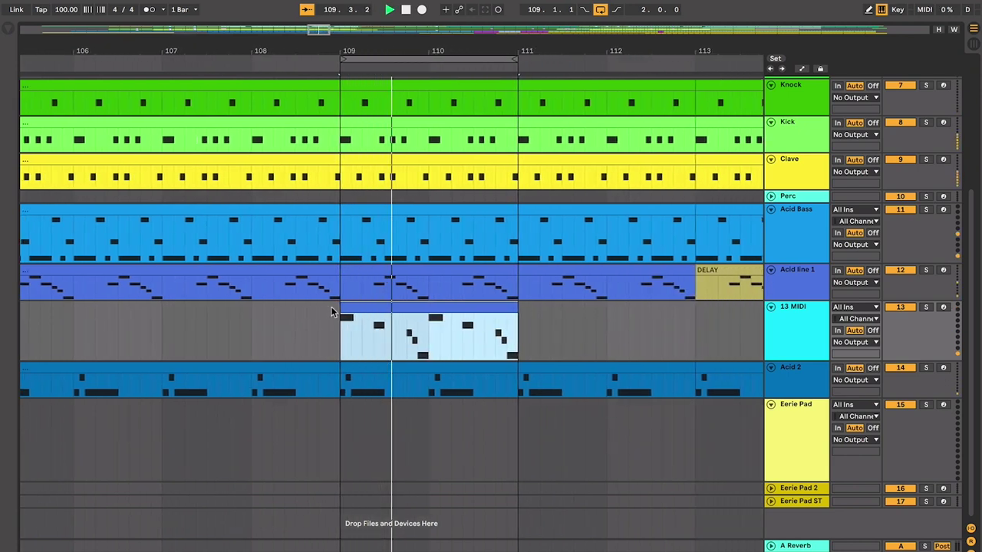
key(minus)
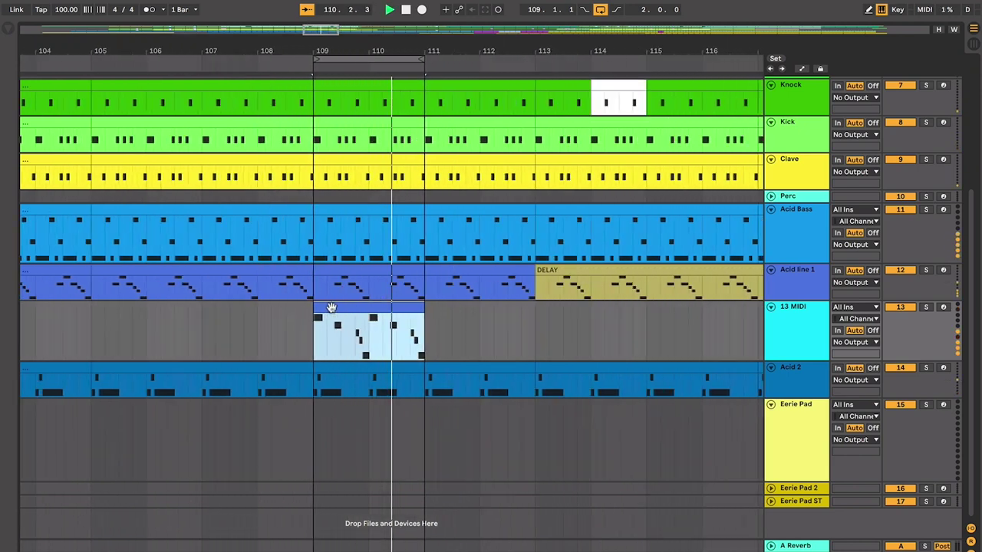
key(space)
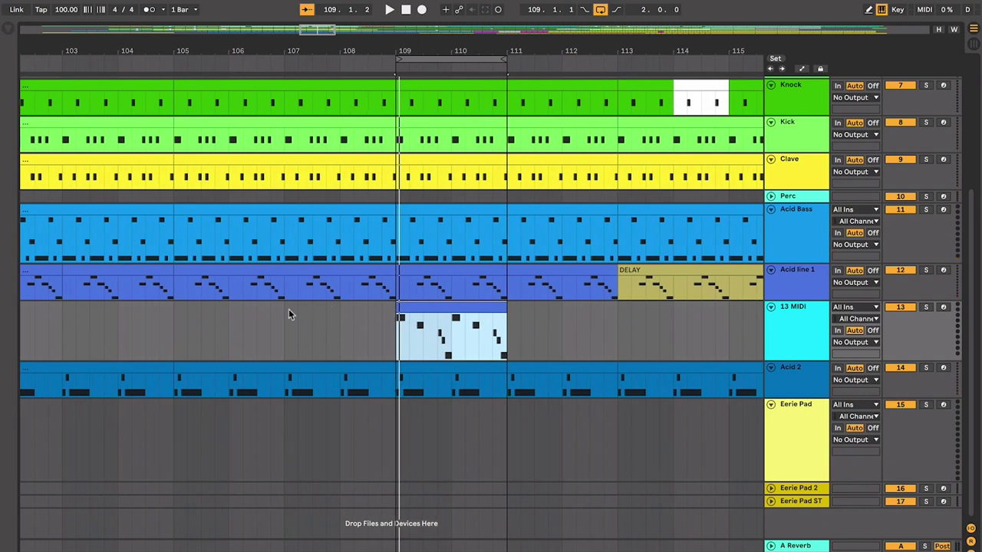
- Fill bars 105 to 109 of the new MIDI track with copies of the two-bar clip
click(283, 310)
click(540, 309)
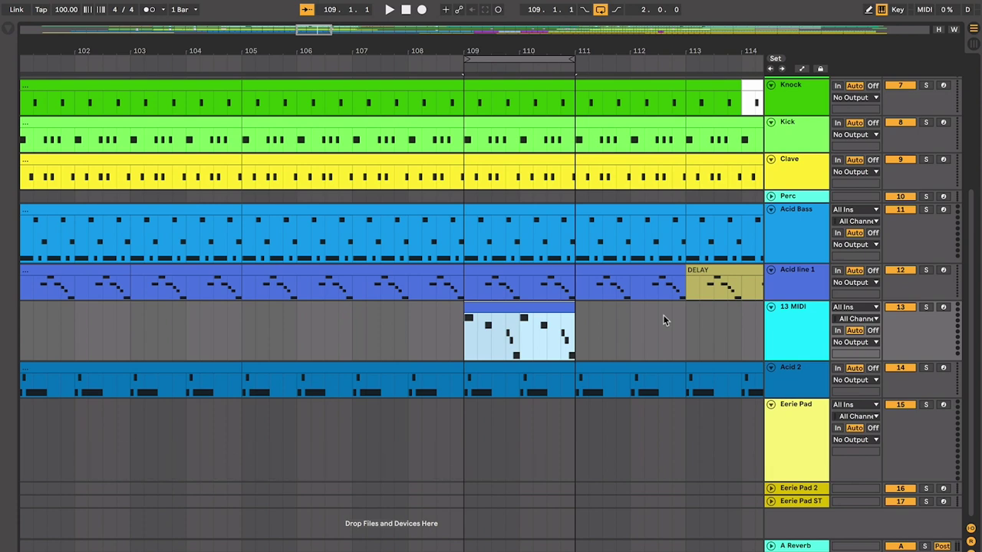
key(minus)
click(344, 311)
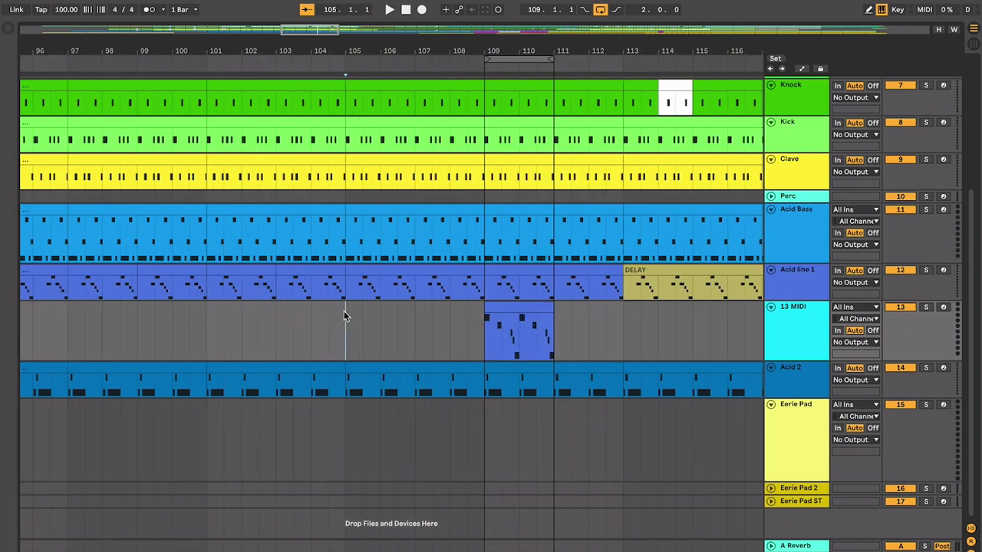
scroll(343, 311, left, 3)
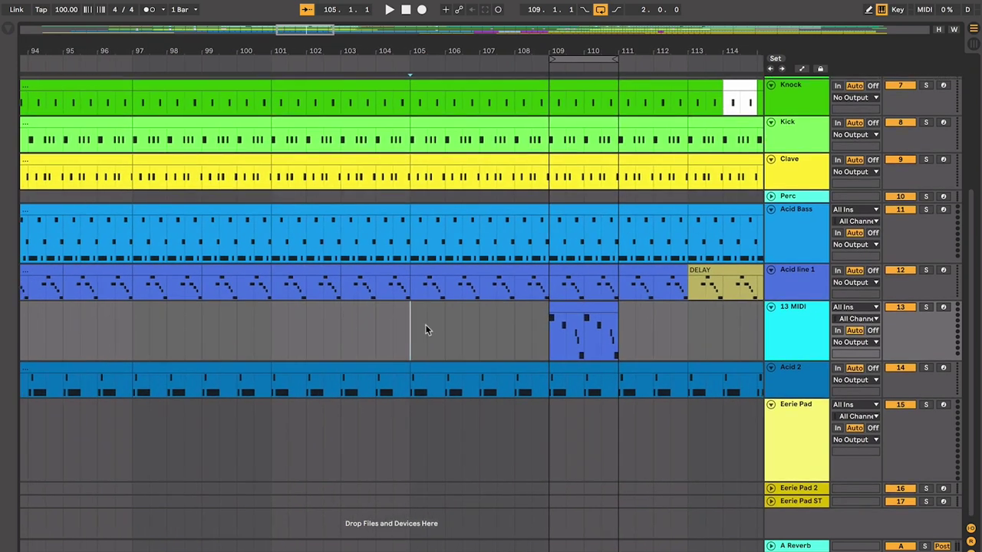
key(space)
drag(527, 310, 392, 306)
key(super+d)
- Place the insertion marker at bar 101 on the new MIDI track and play from there
click(244, 312)
key(space)
key(space)
key(space)
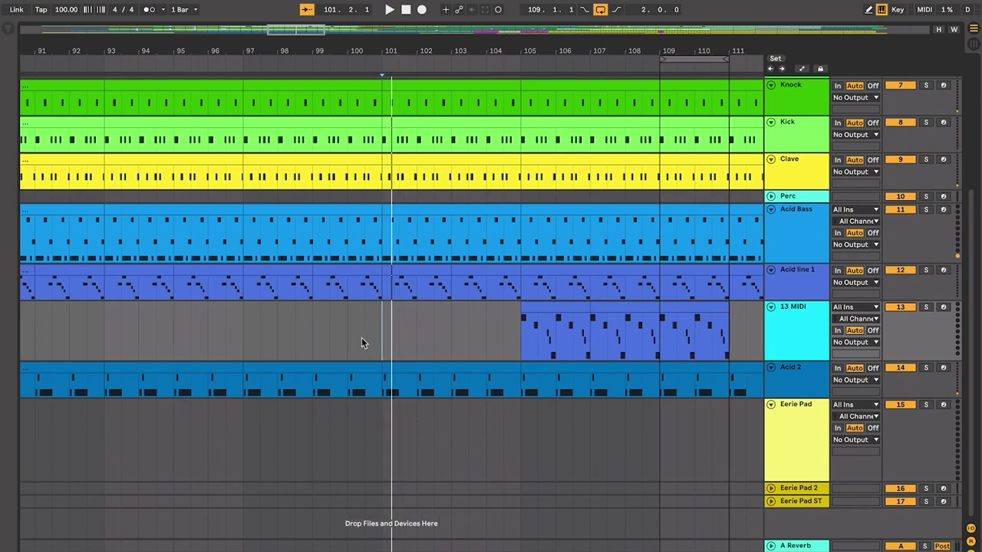
- Copy the four-bar clip on the new MIDI track back to bars 101 and 97, and play from bar 97
scroll(362, 337, left, 3)
scroll(362, 337, up, 1)
key(minus)
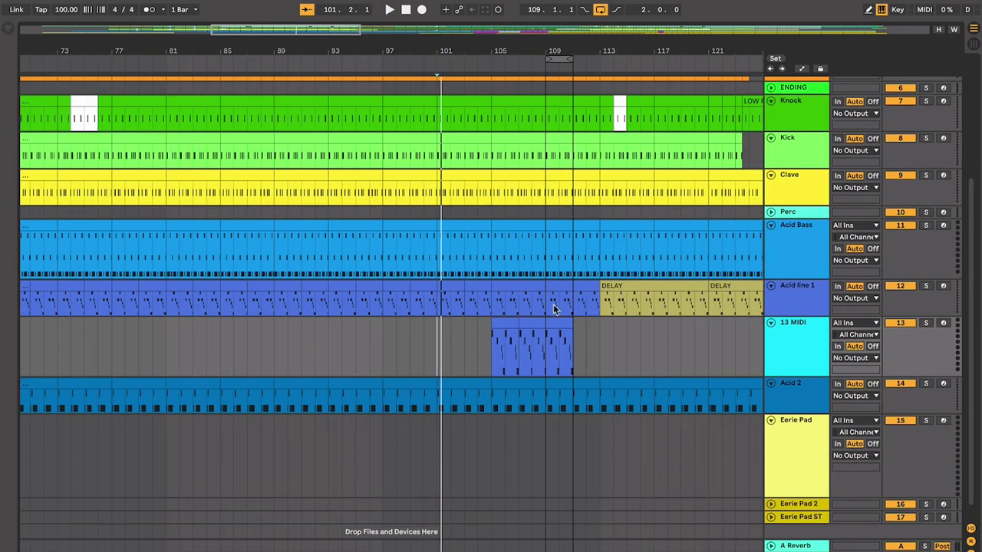
drag(545, 330, 460, 331)
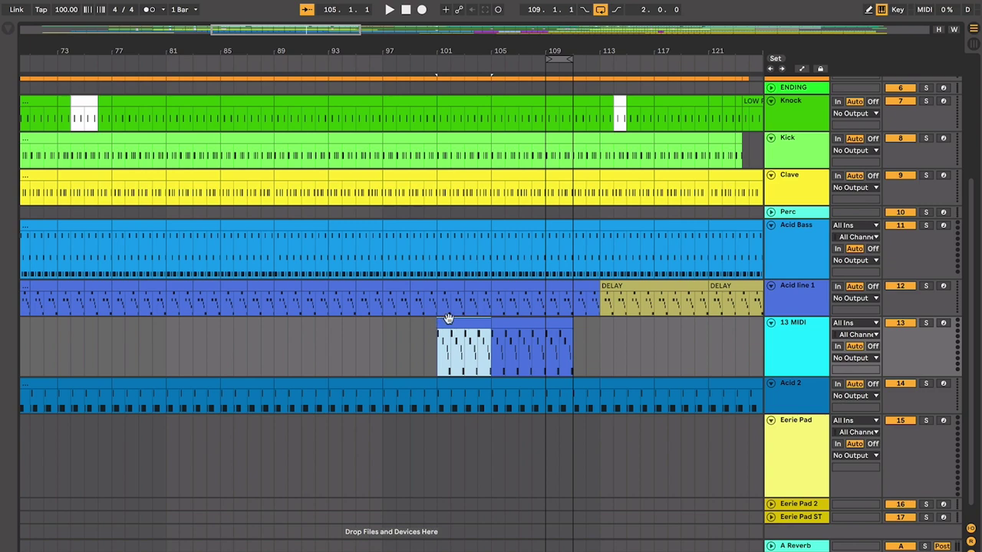
key(plus)
drag(449, 328, 362, 329)
key(space)
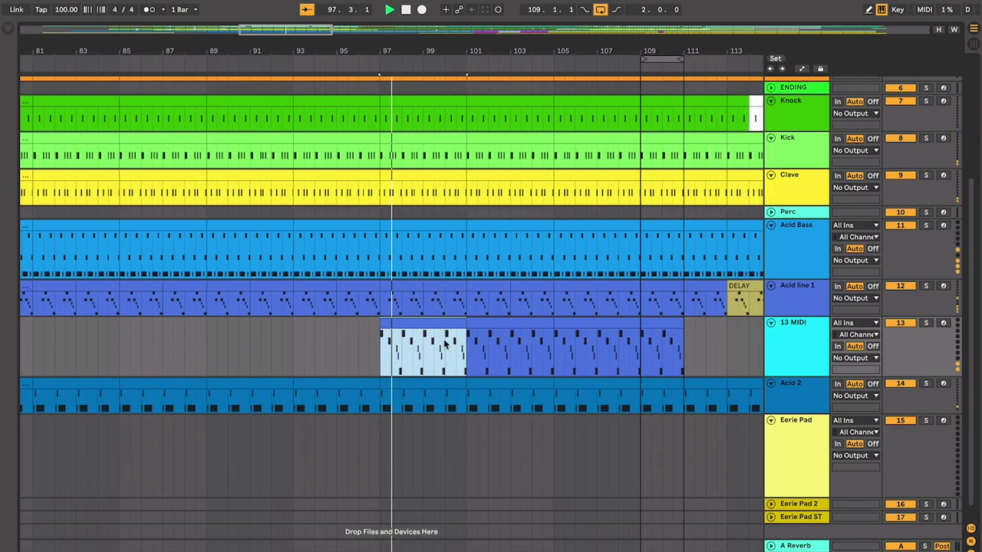
- Add another four-bar copy of the clip at bar 93 on the new MIDI track, and play from bar 81
click(300, 335)
mouse_move(524, 320)
mouse_down()
mouse_move(415, 334)
mouse_move(440, 340)
mouse_move(425, 320)
mouse_move(515, 331)
mouse_move(512, 323)
mouse_up()
click(436, 335)
scroll(511, 322, left, 4)
click(292, 332)
key(space)
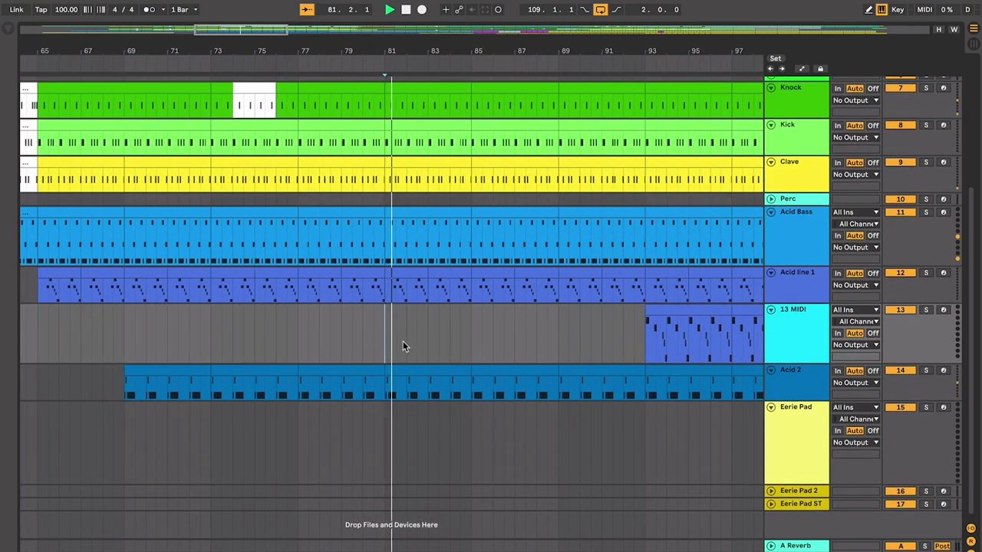
- Place the insertion marker at bar 89 on the new MIDI track and listen from there
click(443, 322)
key(space)
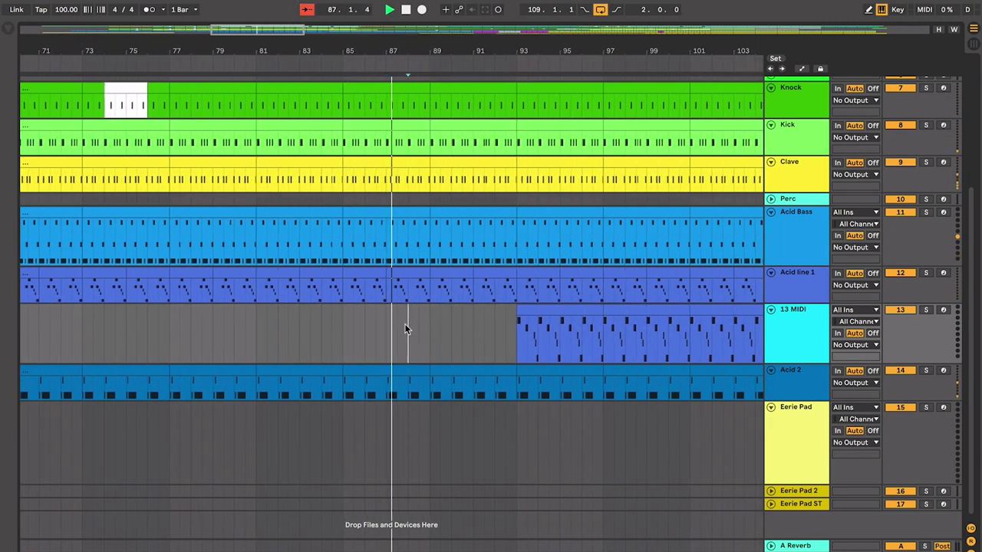
click(411, 328)
key(space)
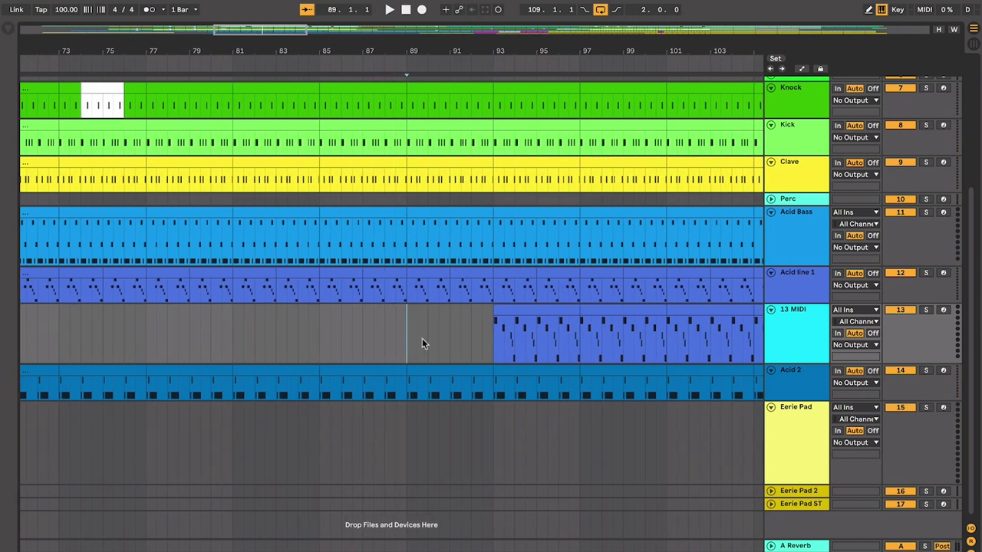
key(space)
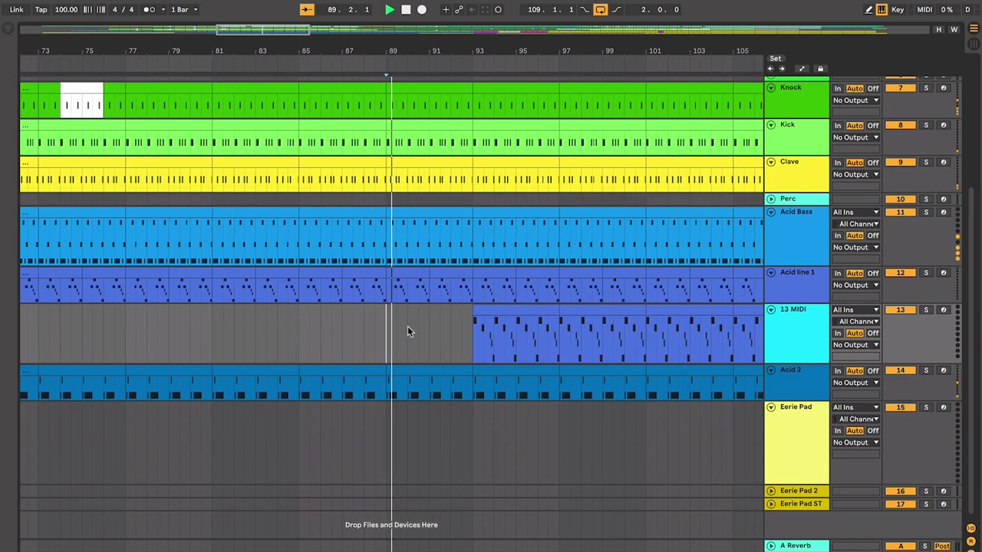
key(space)
- Extend the new MIDI track's pattern back to bar 89 and forward to bar 113, and select the whole passage
drag(483, 310, 396, 308)
scroll(415, 308, down, 5)
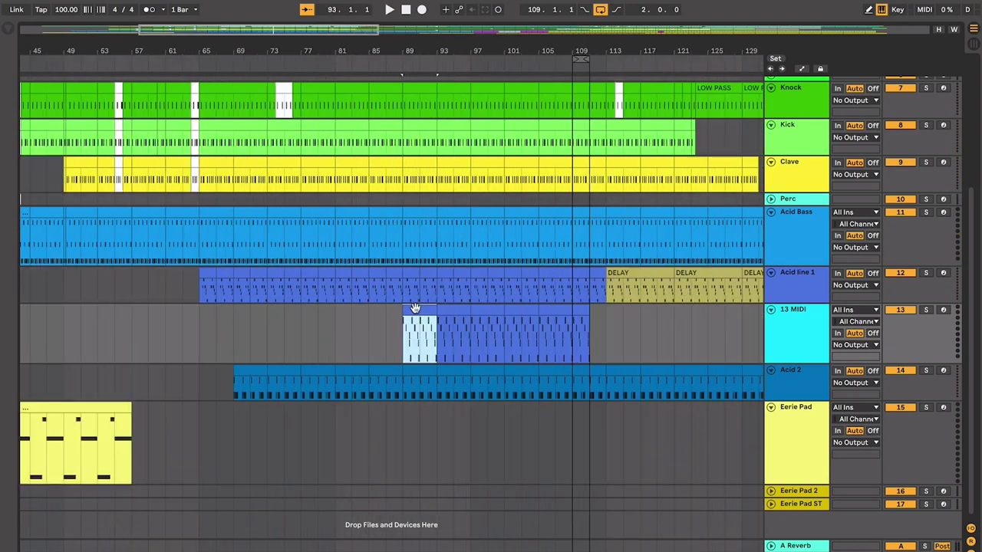
scroll(415, 307, up, 3)
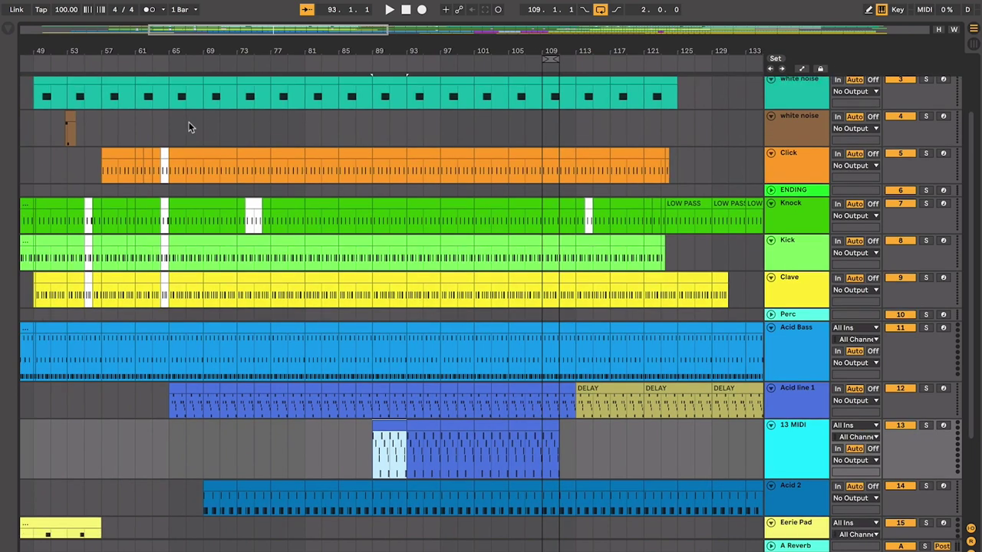
drag(189, 122, 576, 537)
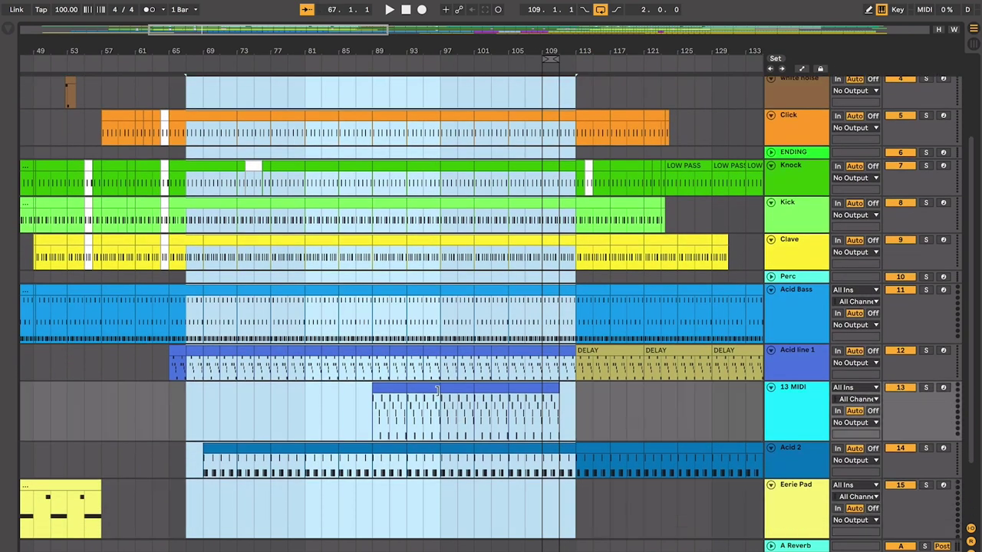
click(489, 385)
click(527, 388)
scroll(528, 389, right, 2)
scroll(528, 388, up, 1)
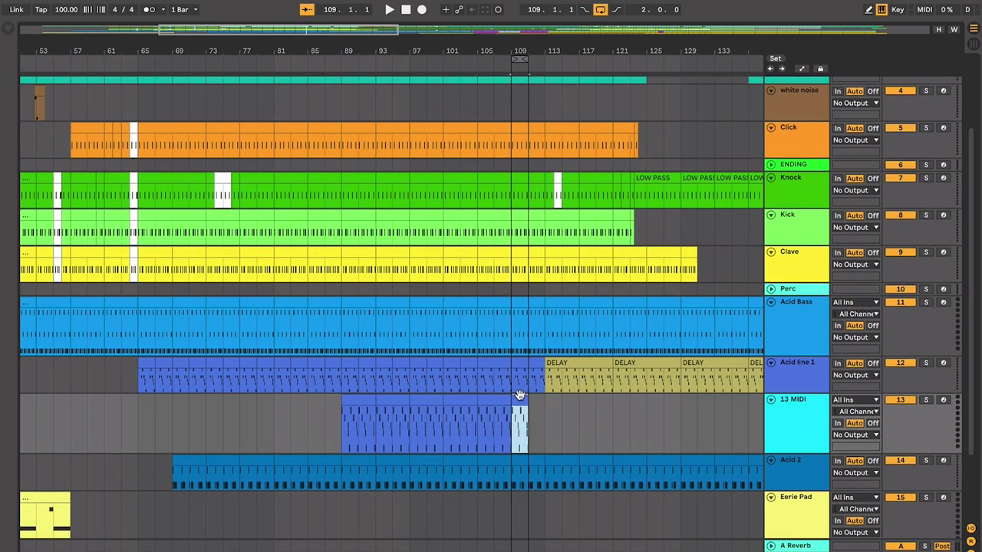
click(362, 396)
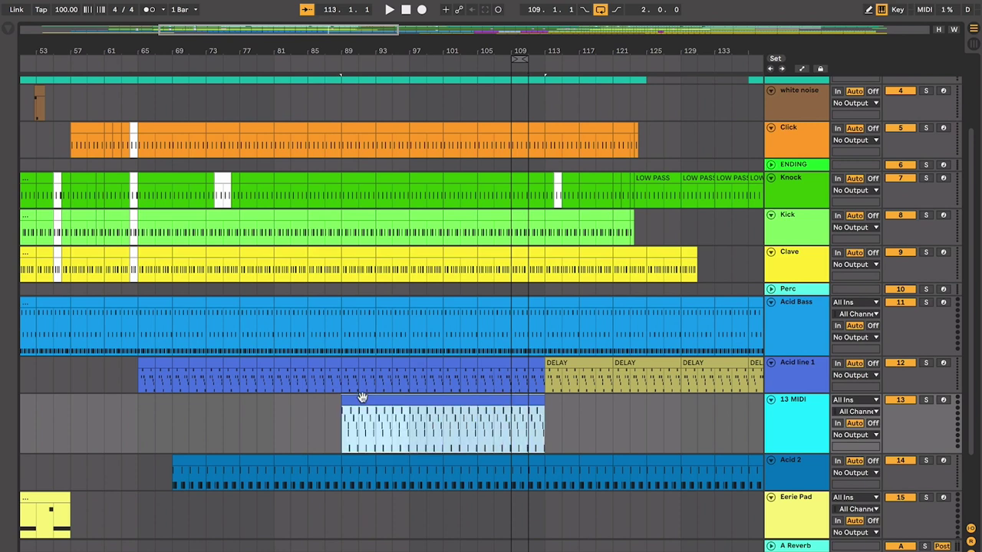
- Rename the new MIDI track as Acid Line 3 and move it below the Acid 2 track
click(755, 434)
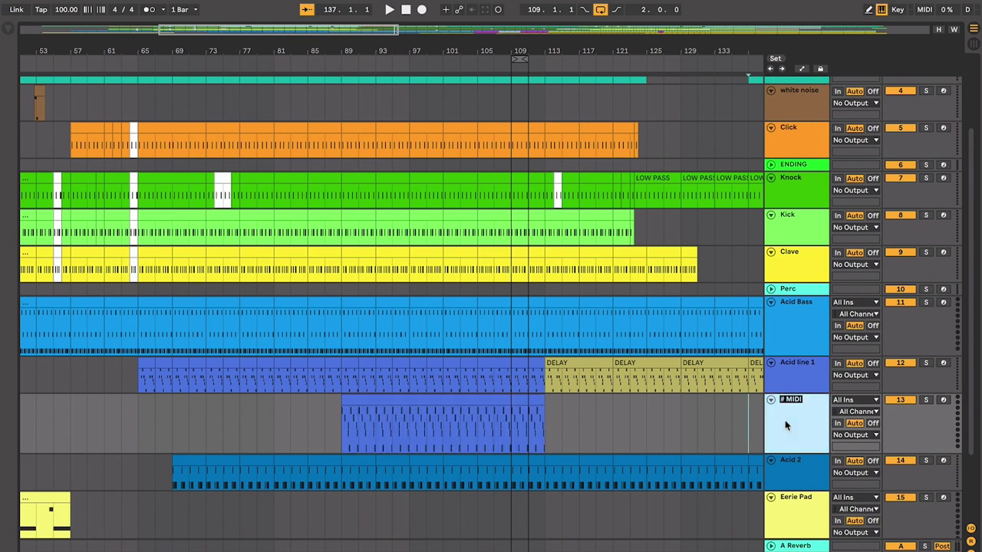
key(ctrl+r)
text(Acid Line)
key(Return)
text(3)
key(Return)
drag(802, 421, 773, 472)
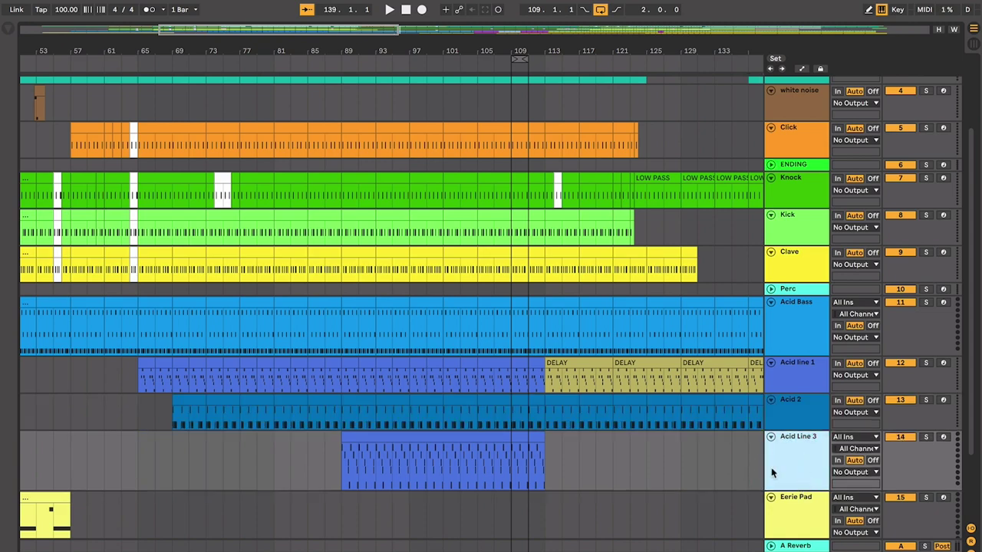
- Compare the Acid Line 3 pattern with the Acid line 1 clips between bars 89 and 113
click(477, 387)
scroll(478, 390, up, 5)
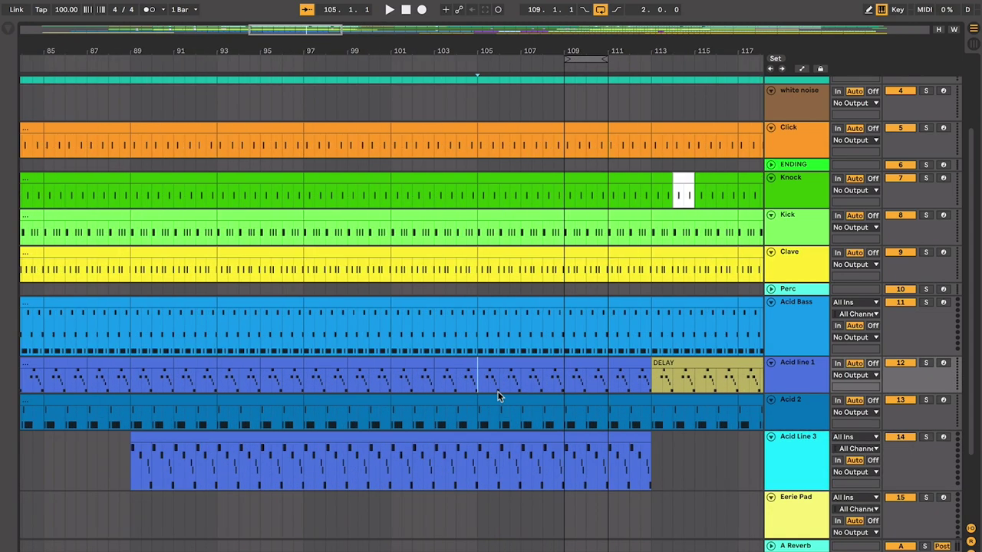
scroll(518, 403, left, 2)
scroll(519, 403, down, 1)
click(544, 429)
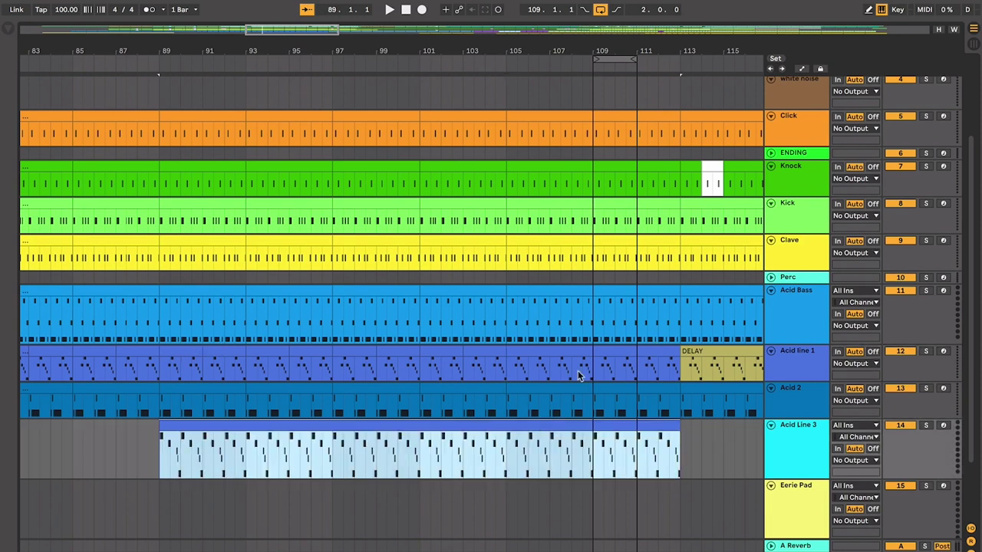
scroll(523, 380, down, 2)
scroll(527, 360, right, 2)
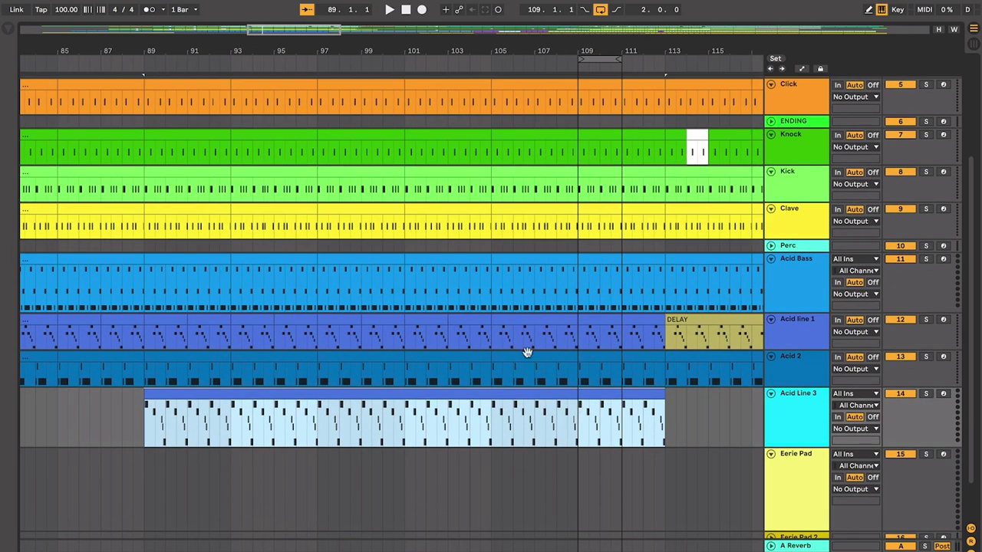
click(807, 424)
key(0)
click(177, 319)
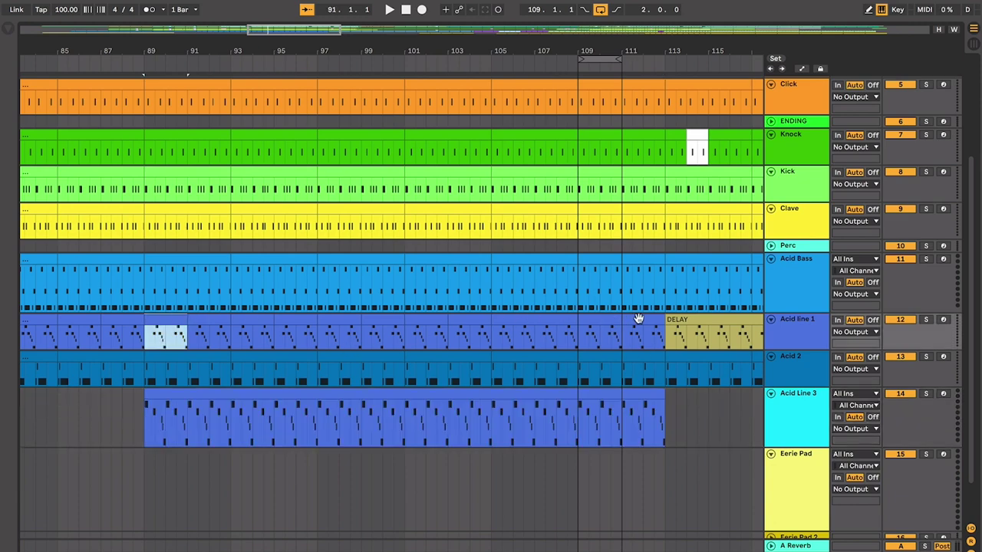
click(479, 390)
scroll(538, 353, right, 3)
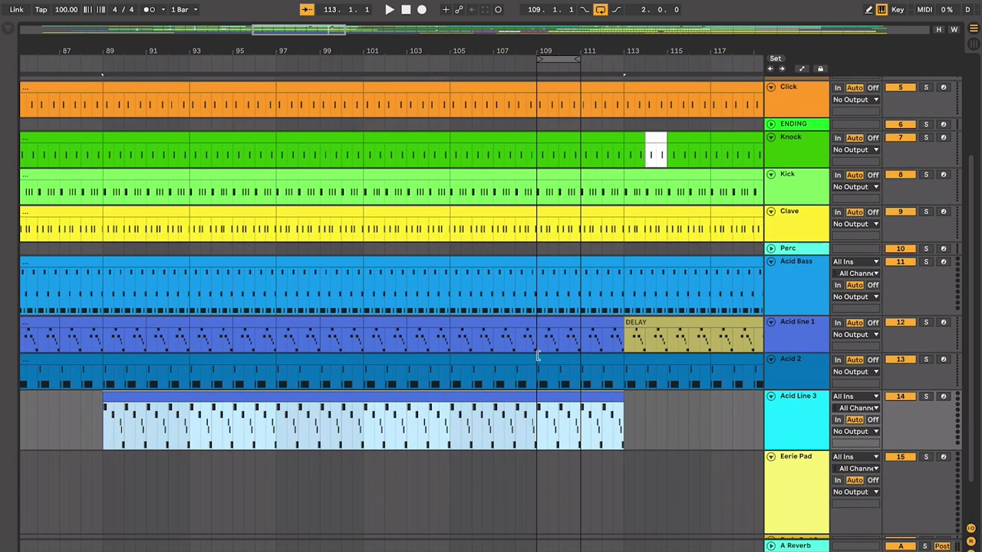
- Examine the drum and acid layers around bars 109 to 113, including the Knock and Kick clips
click(543, 348)
scroll(542, 349, right, 1)
scroll(543, 349, right, 2)
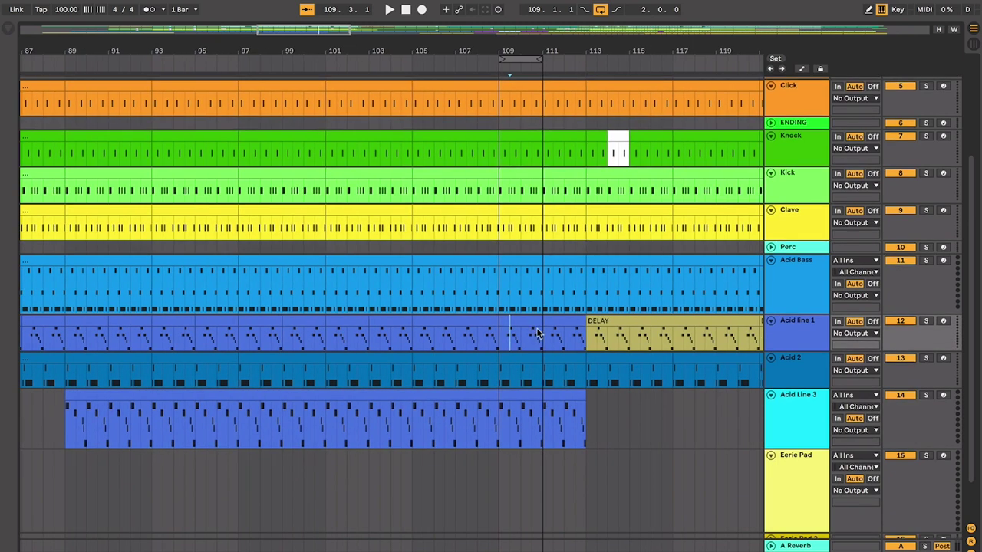
scroll(536, 328, up, 3)
scroll(537, 328, right, 2)
scroll(536, 328, up, 1)
scroll(536, 327, right, 1)
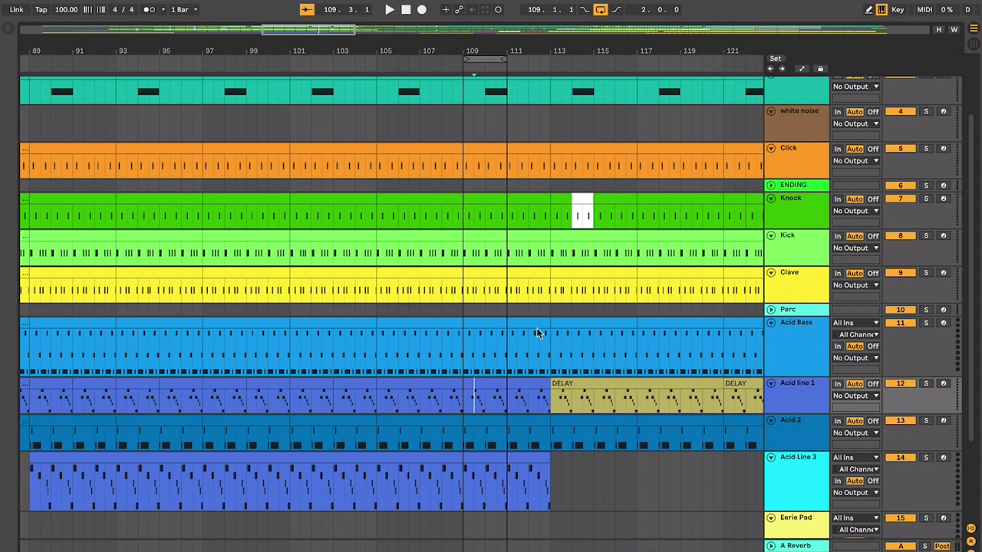
click(481, 220)
click(483, 233)
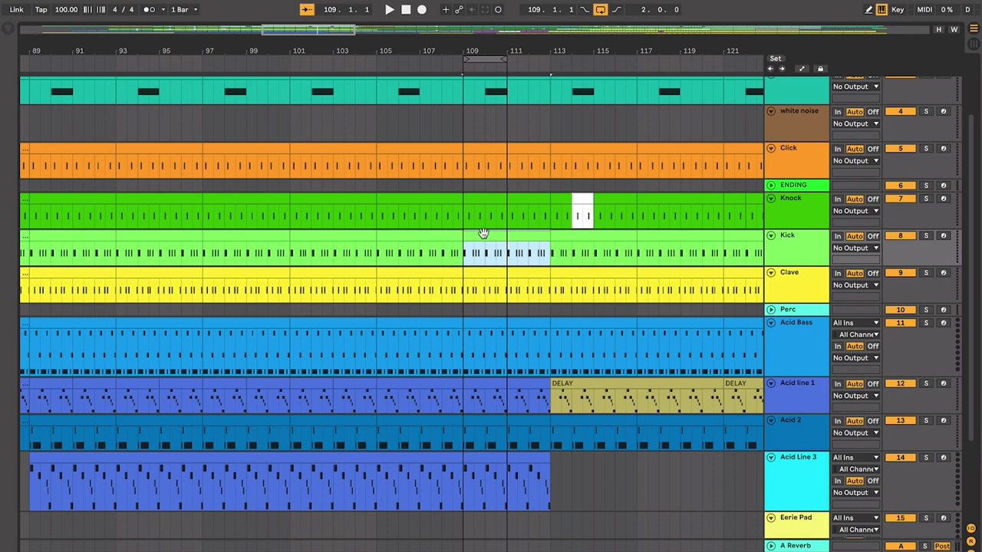
scroll(483, 233, down, 2)
- Play the arrangement from bar 111 to hear the transition into the Acid line 1 delay section
click(489, 312)
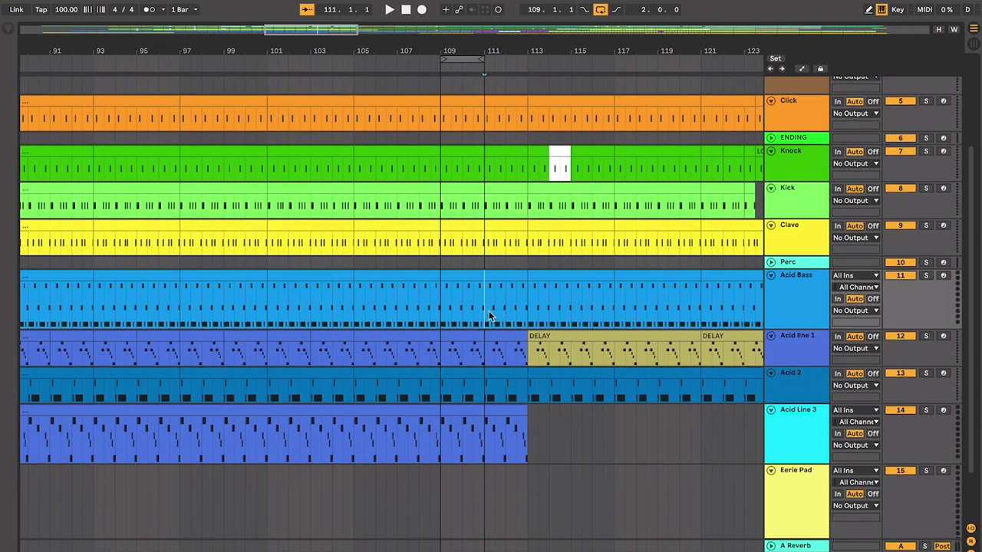
key(space)
key(plus)
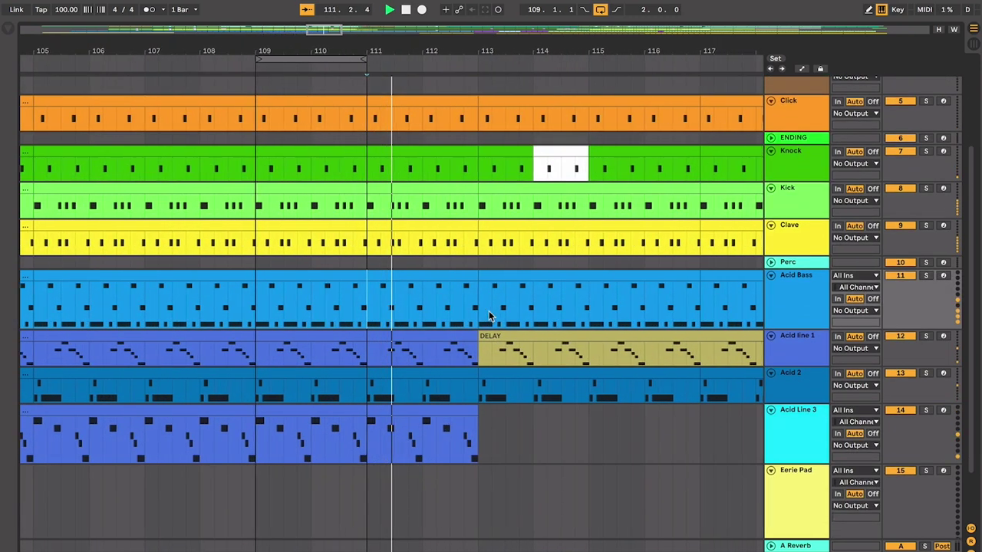
click(412, 410)
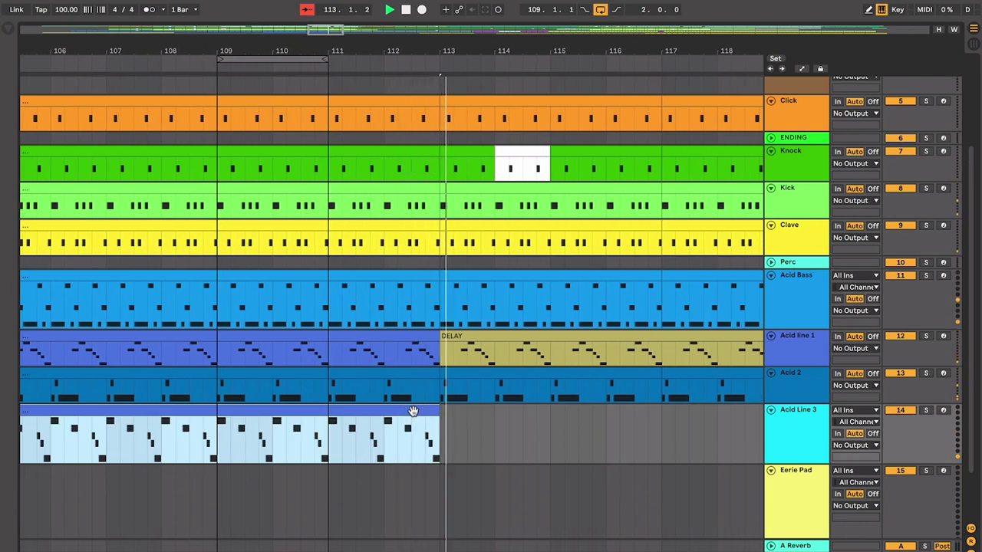
- Duplicate the last two-bar Acid Line 3 clip three times to continue the pattern from bar 113 to bar 119
click(330, 434)
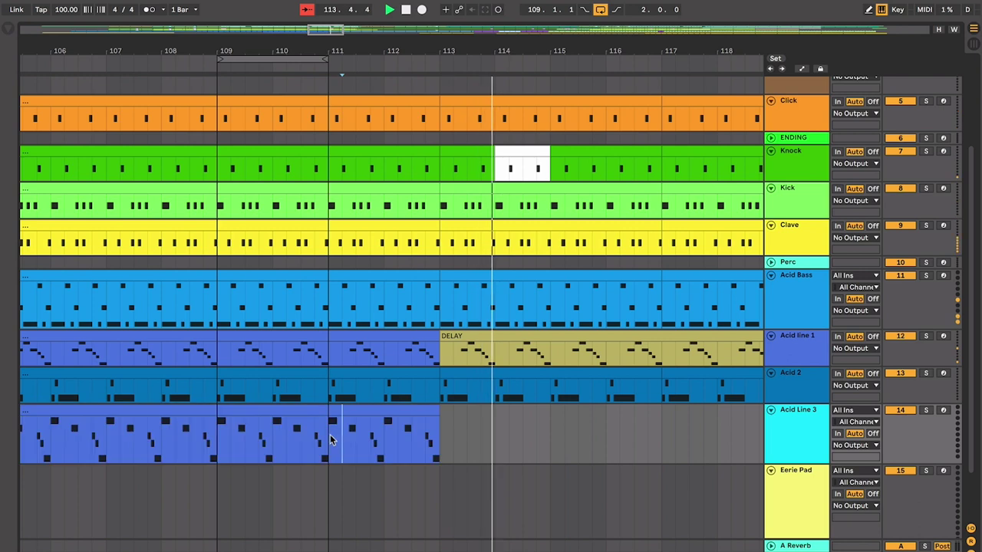
click(356, 412)
key(ctrl+d)
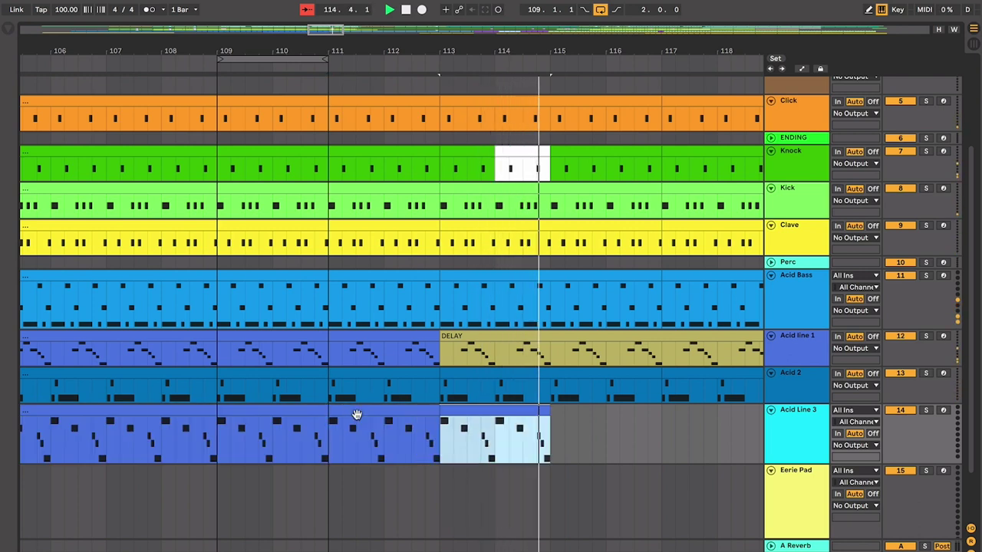
key(ctrl+d)
key(ctrl+d)
scroll(357, 415, up, 3)
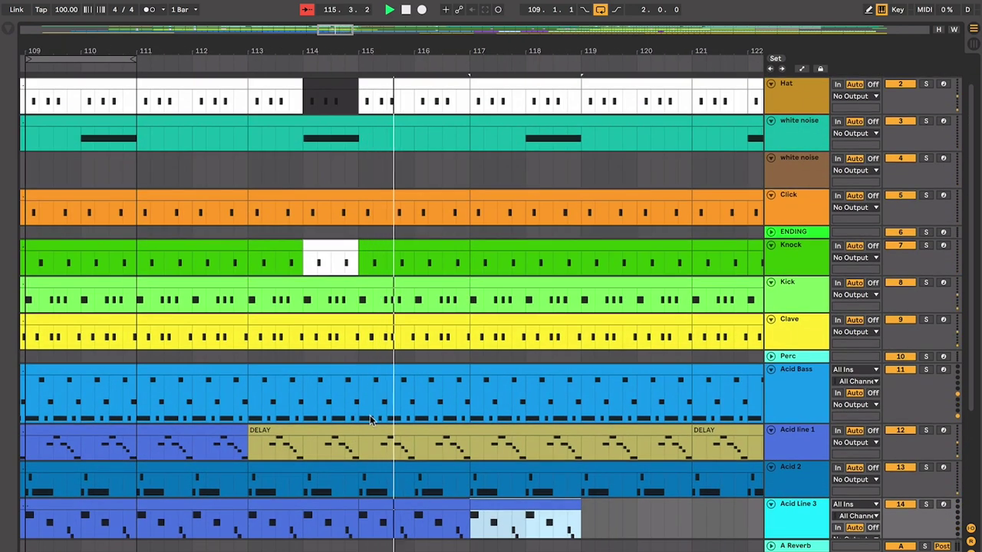
- Duplicate the Acid Line 3 clips during playback to continue the pattern from bar 119 to bar 125
scroll(370, 414, down, 2)
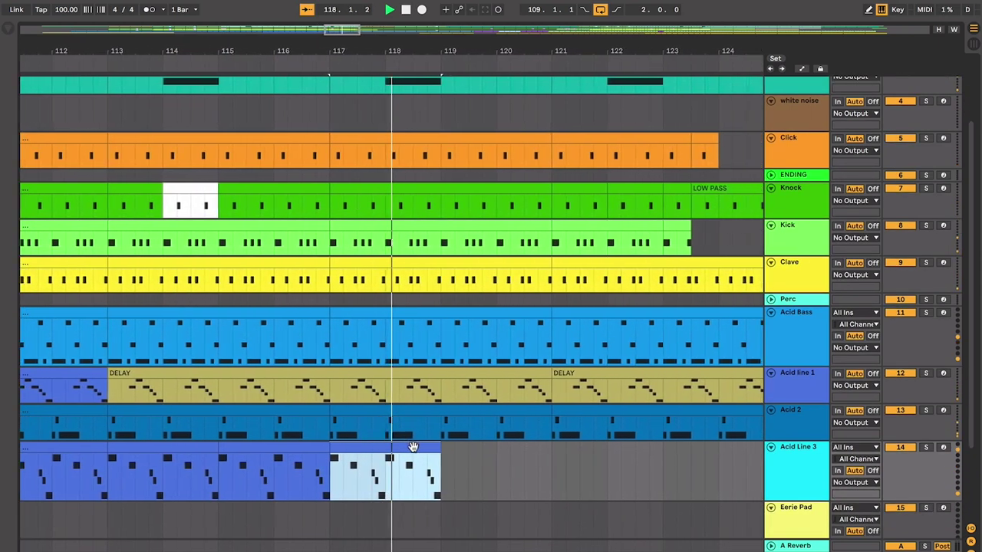
key(super+d)
scroll(413, 448, up, 1)
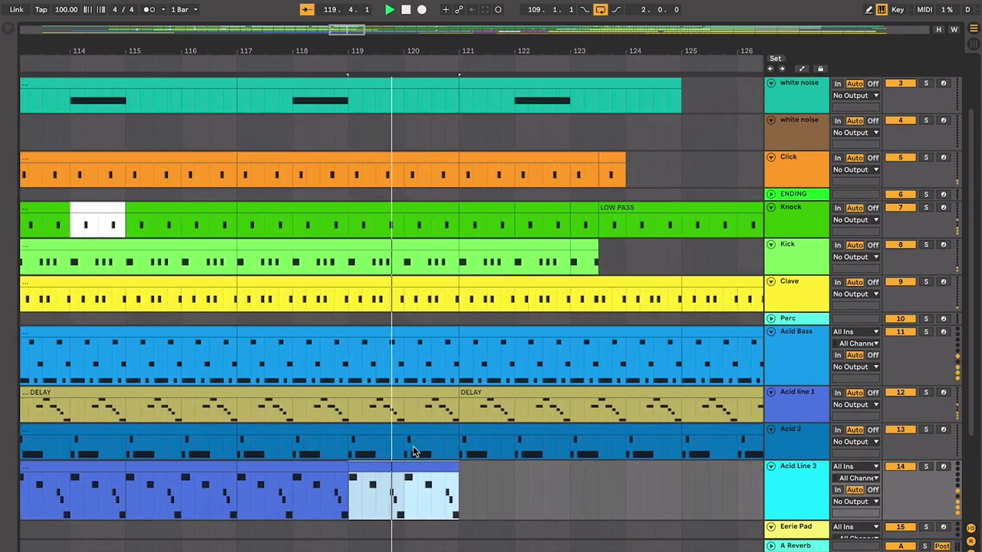
click(338, 468)
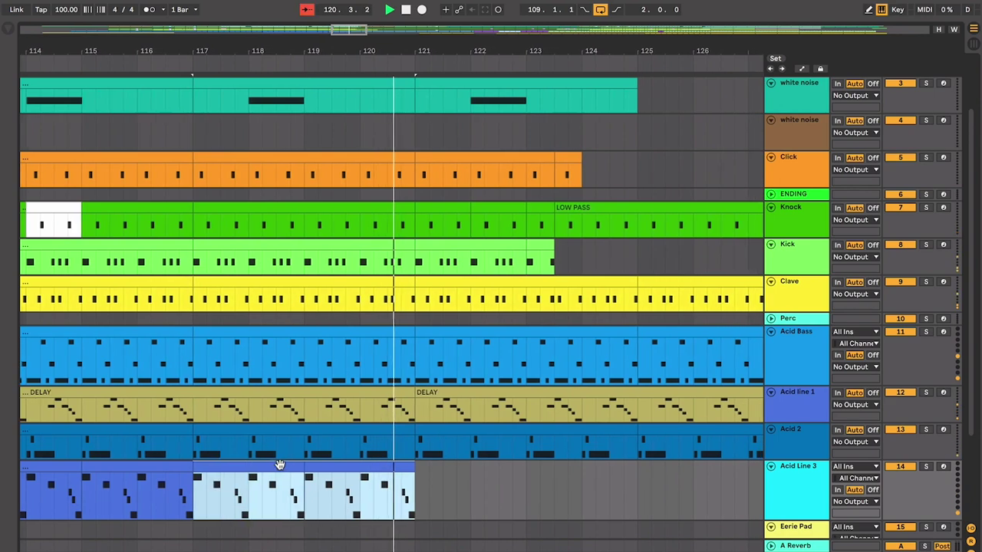
key(super+d)
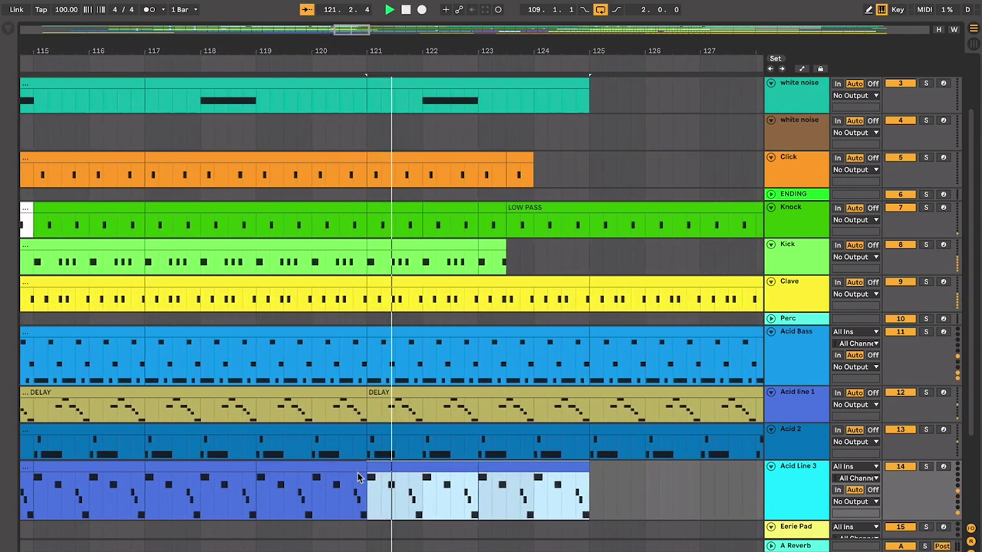
- Add one more two-bar copy of the Acid Line 3 clip at bar 125
scroll(358, 475, up, 2)
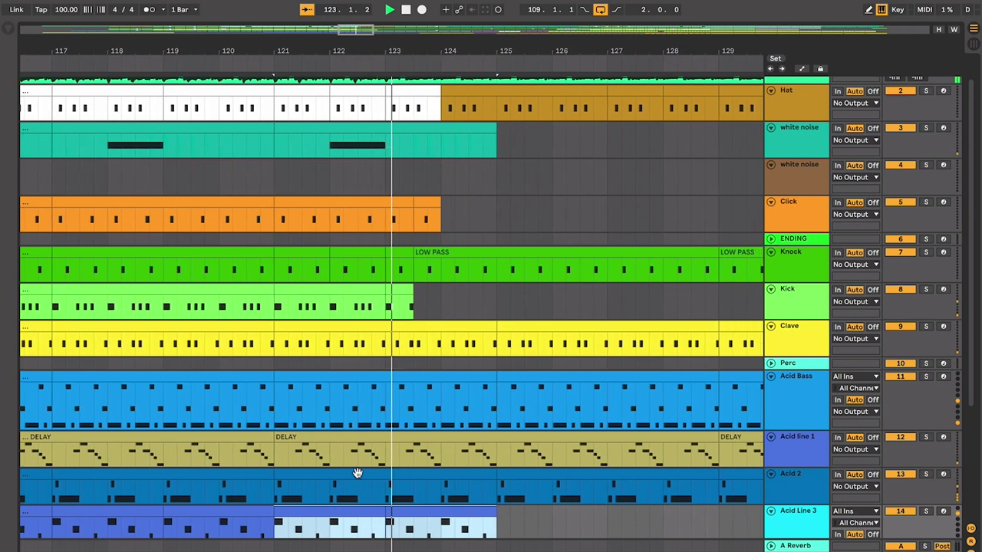
scroll(357, 472, down, 1)
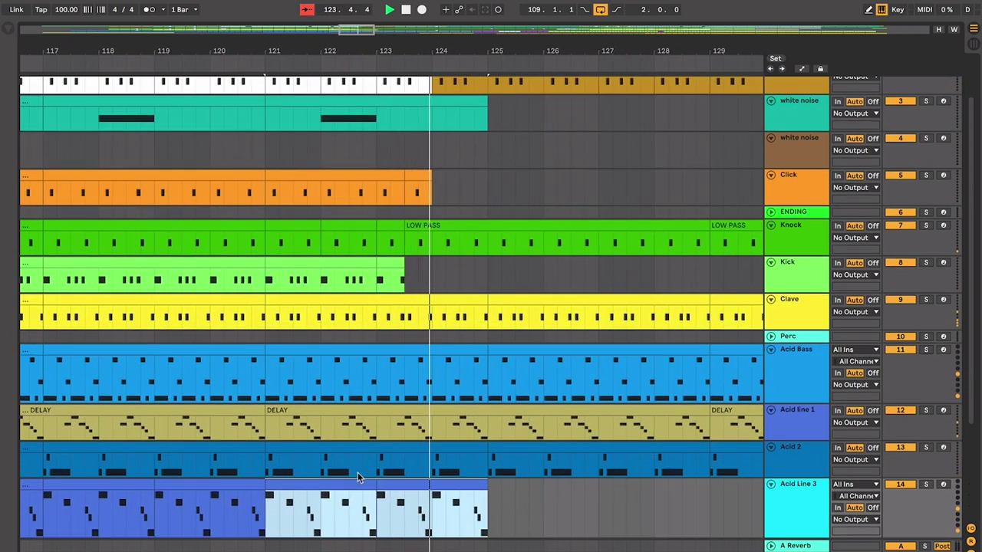
click(419, 484)
key(ctrl+d)
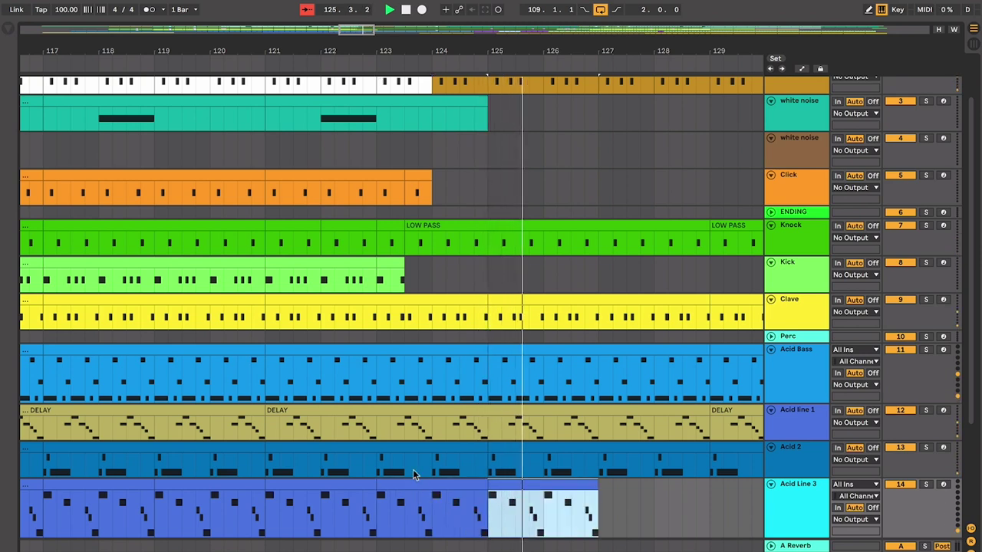
- Duplicate the last white noise clip to continue the pattern from bar 125 to bar 129
click(416, 119)
key(ctrl+d)
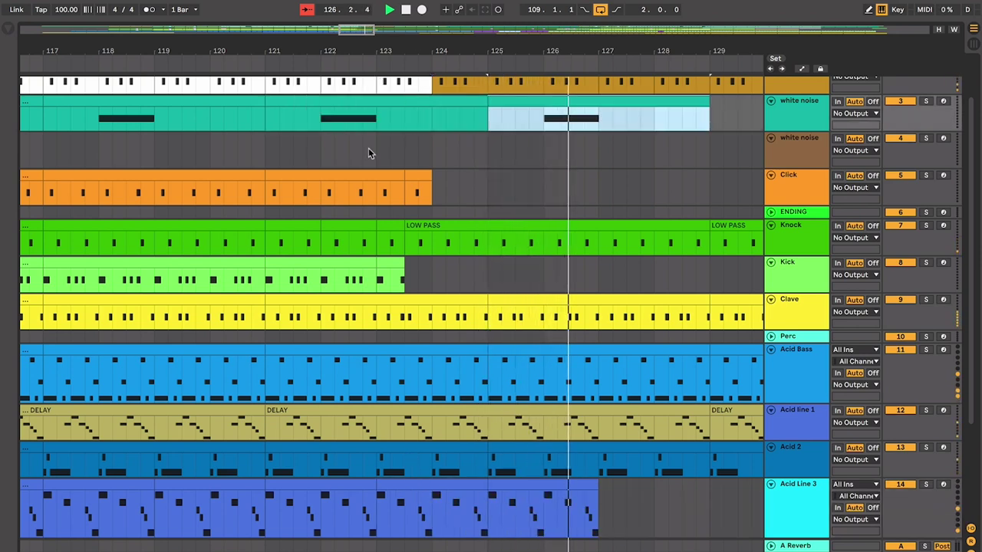
click(270, 150)
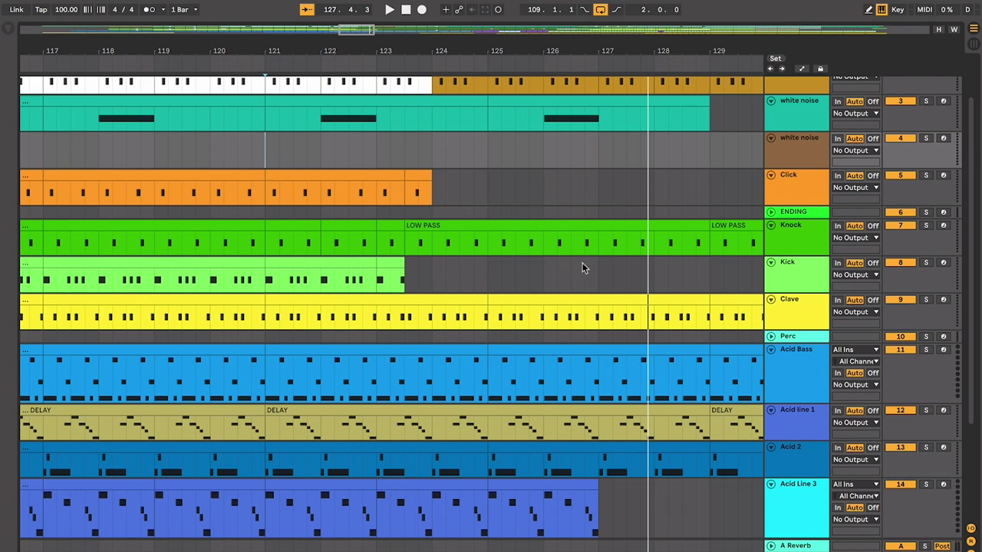
- Try clearing bars 125 to 129 on every track from the second white noise down to Acid Line 3
click(418, 173)
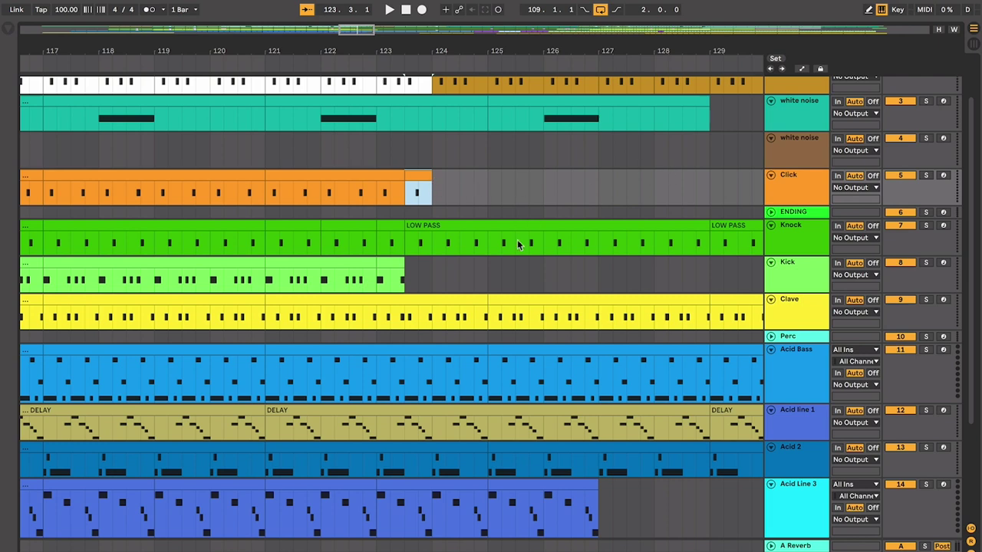
click(407, 263)
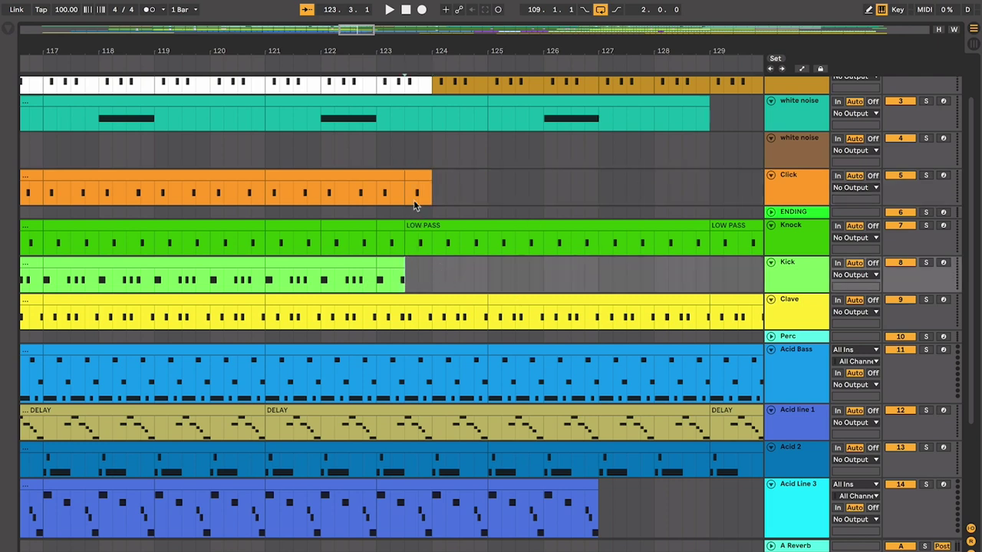
drag(489, 142, 707, 520)
key(Delete)
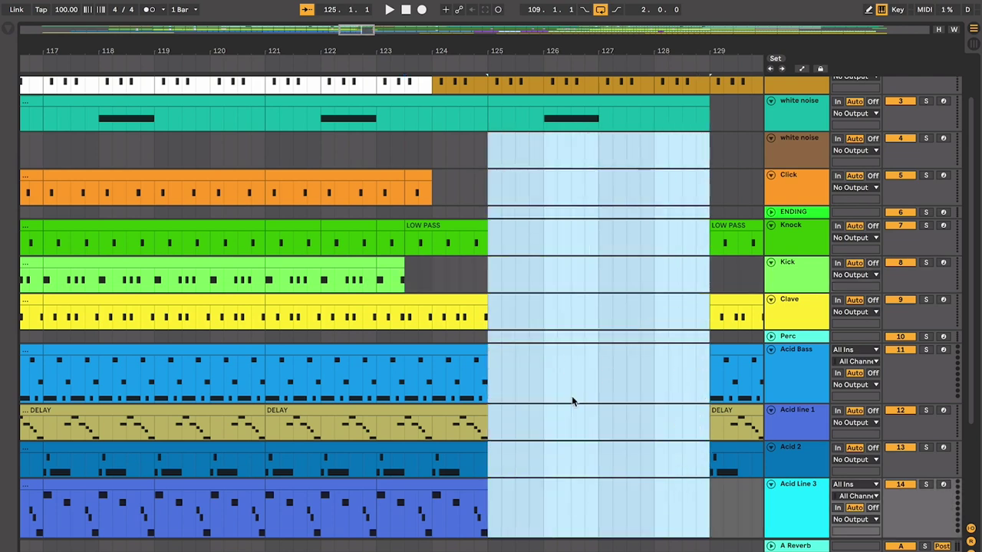
key(ctrl+z)
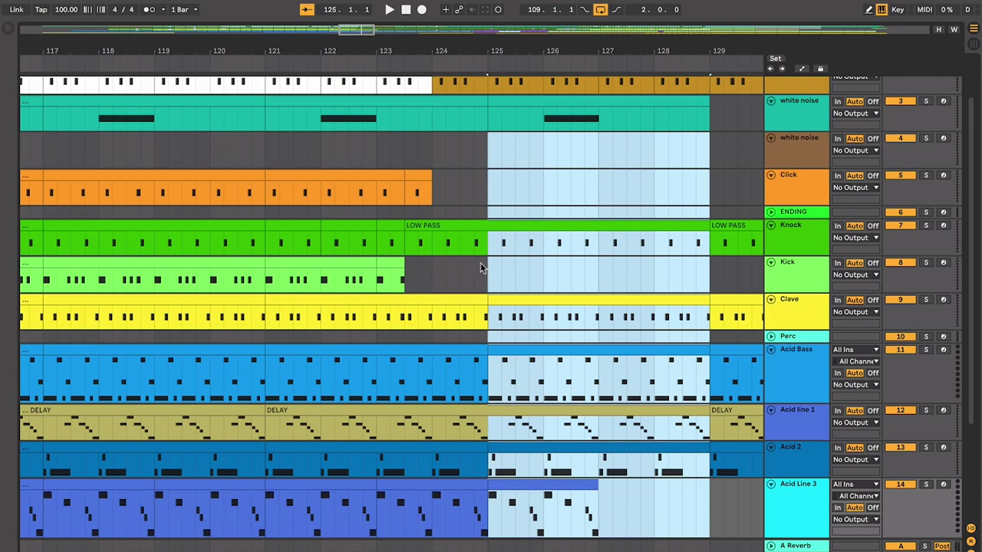
click(480, 263)
- Examine the ends of the Click and Kick parts against the start of the Knock track's LOW PASS clip
scroll(482, 264, left, 2)
scroll(483, 264, up, 1)
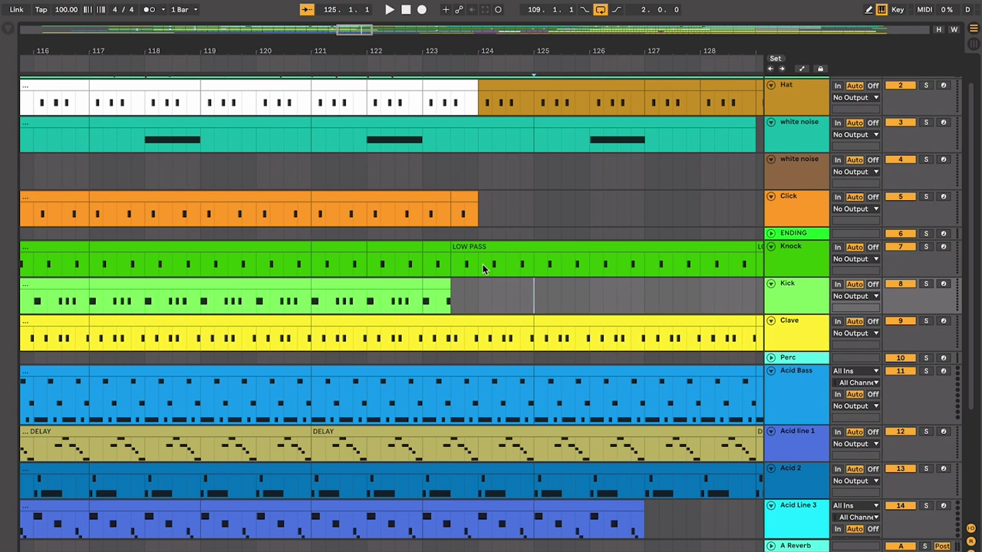
click(376, 201)
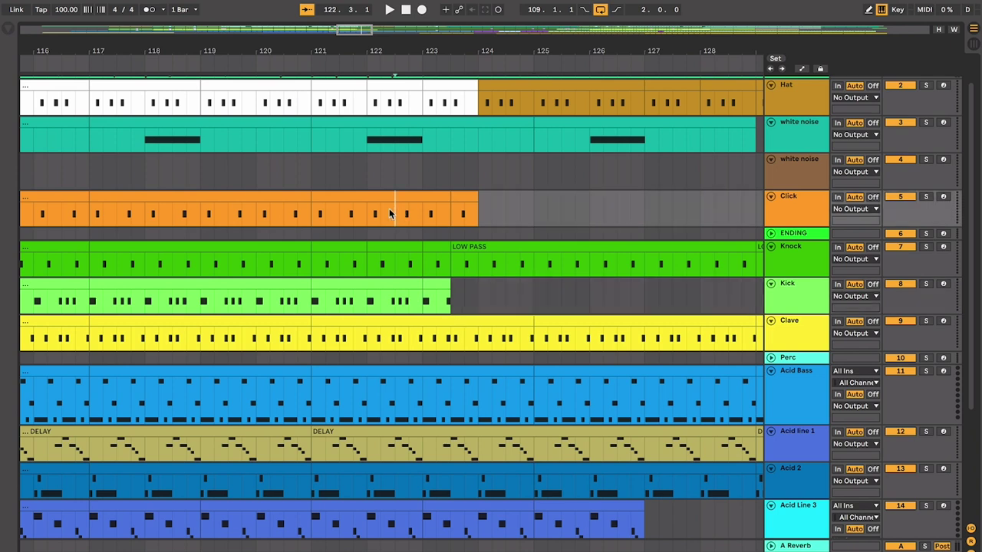
click(377, 199)
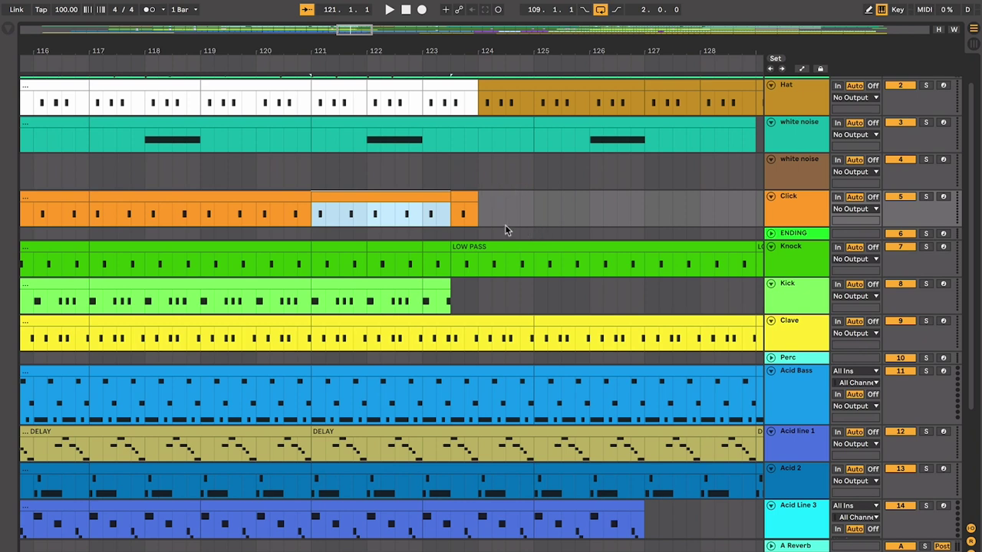
click(505, 201)
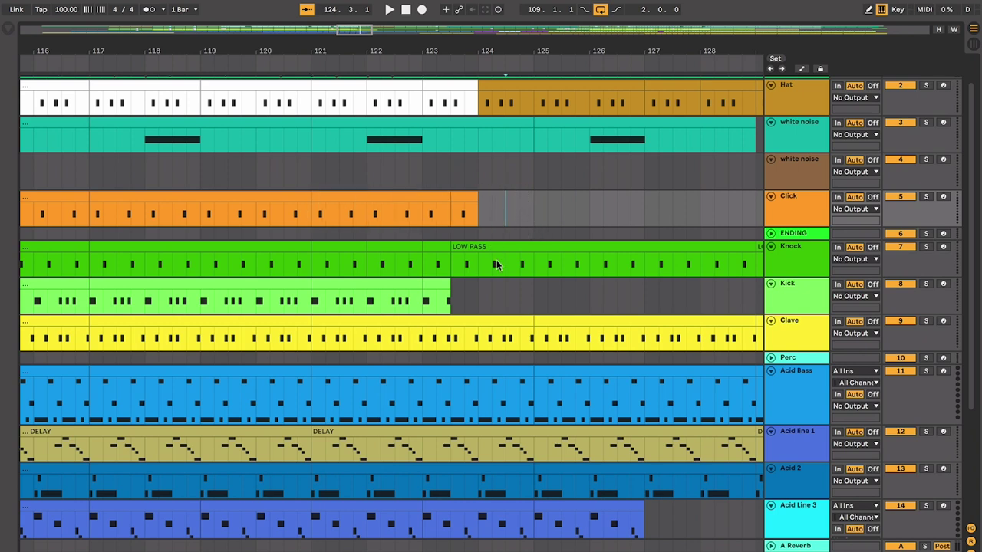
mouse_move(452, 295)
mouse_down()
mouse_move(534, 289)
mouse_move(454, 264)
mouse_up()
- Play the Kick and Click dropout from bar 122, and replay it from bar 123
click(407, 266)
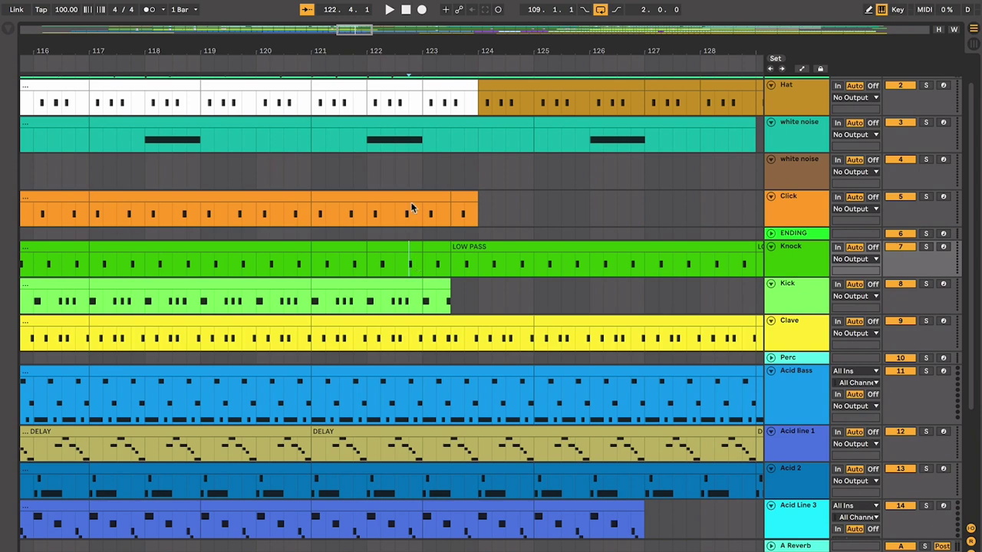
key(space)
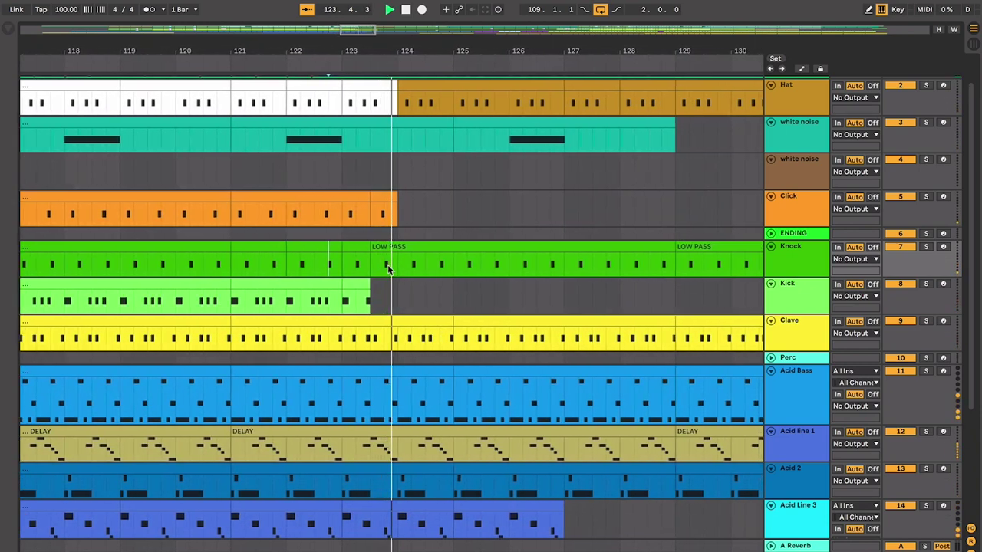
key(space)
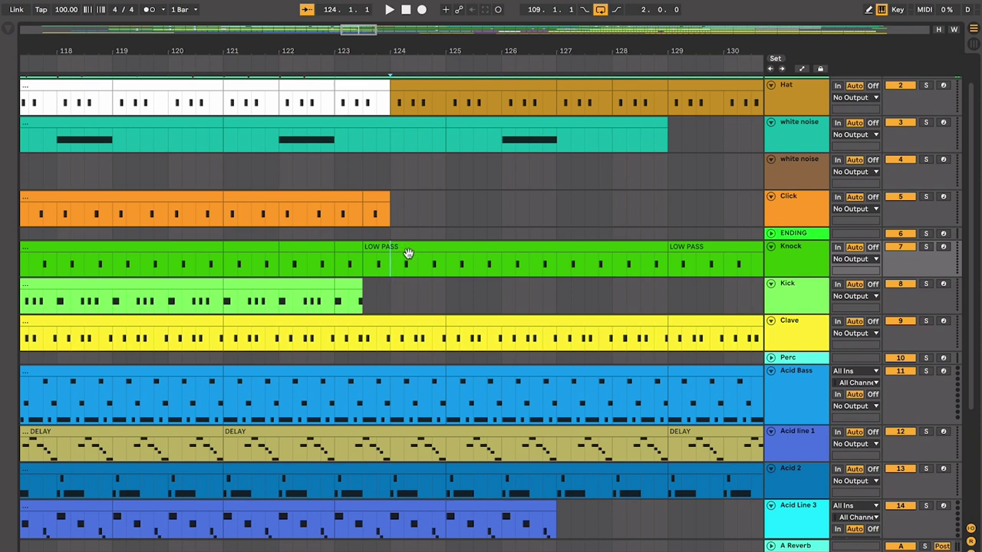
click(323, 300)
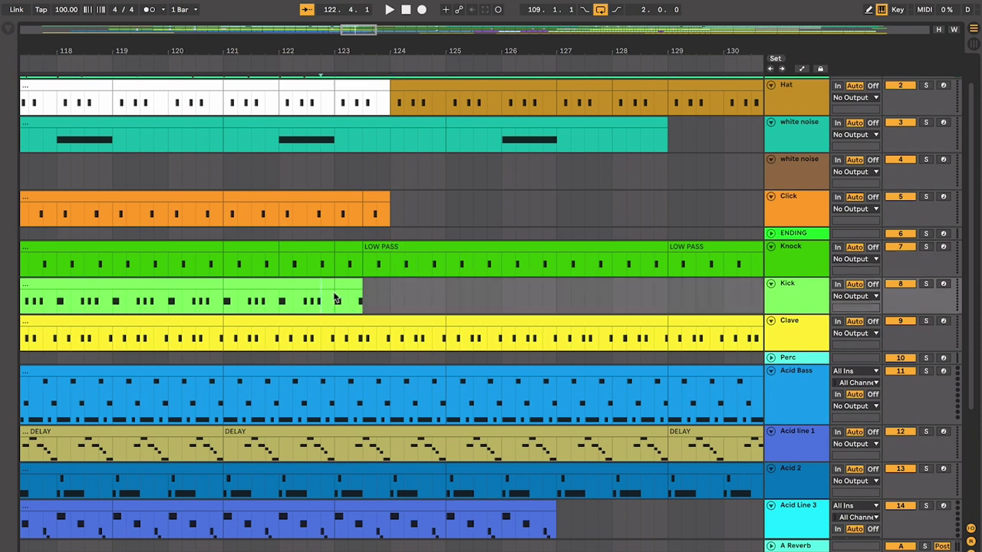
click(337, 299)
key(space)
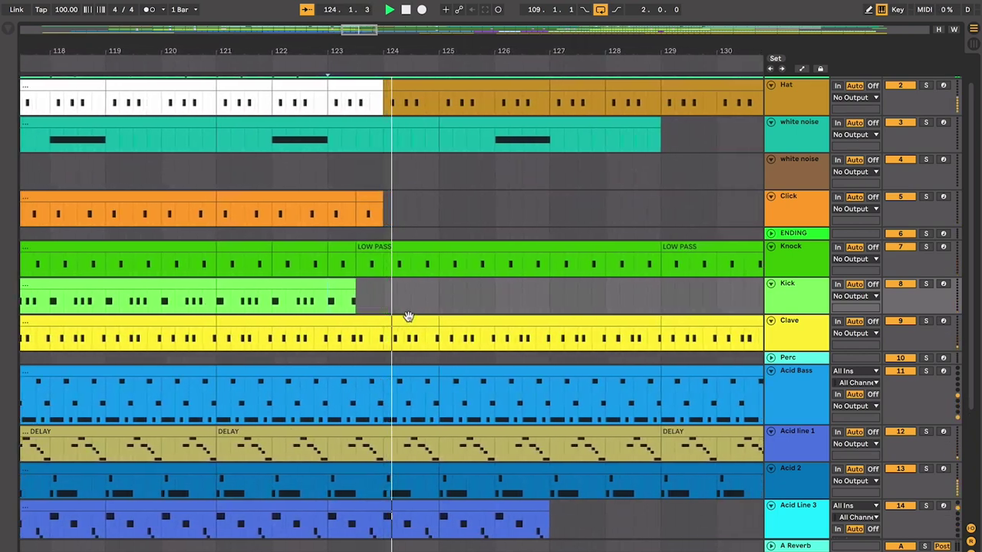
key(space)
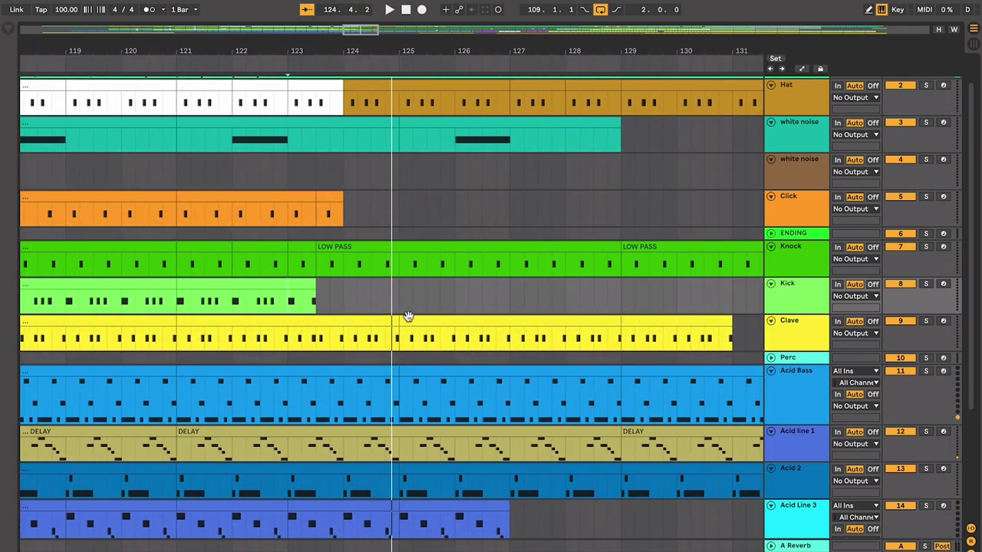
- Inspect the gap after the last Kick clip and the final Click hits between bars 123 and 125
drag(390, 290, 335, 290)
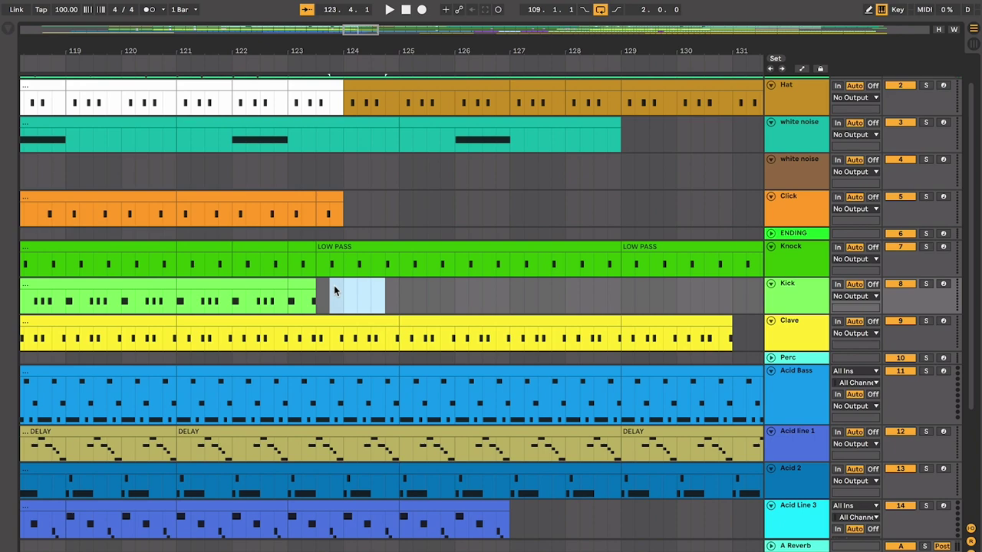
scroll(372, 300, up, 2)
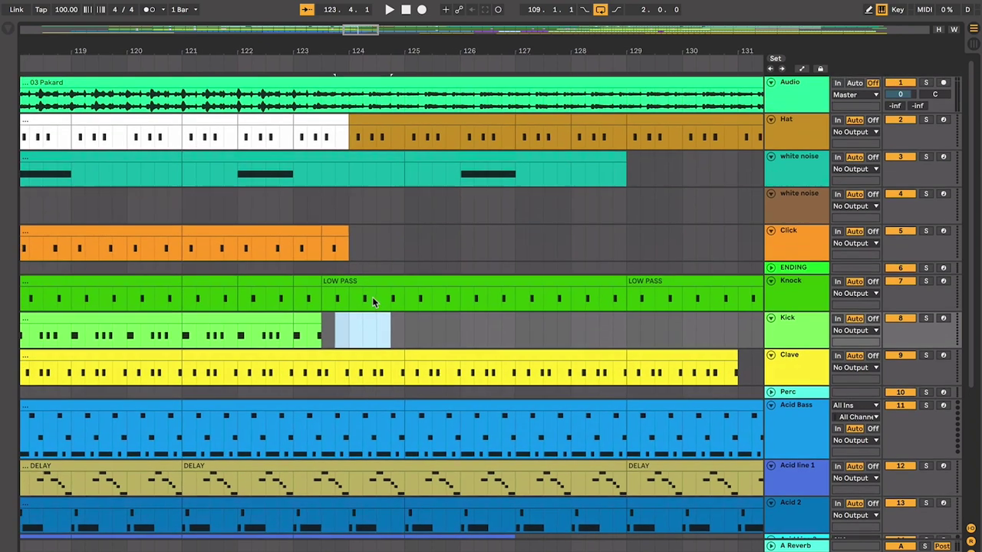
click(342, 244)
click(316, 251)
click(300, 250)
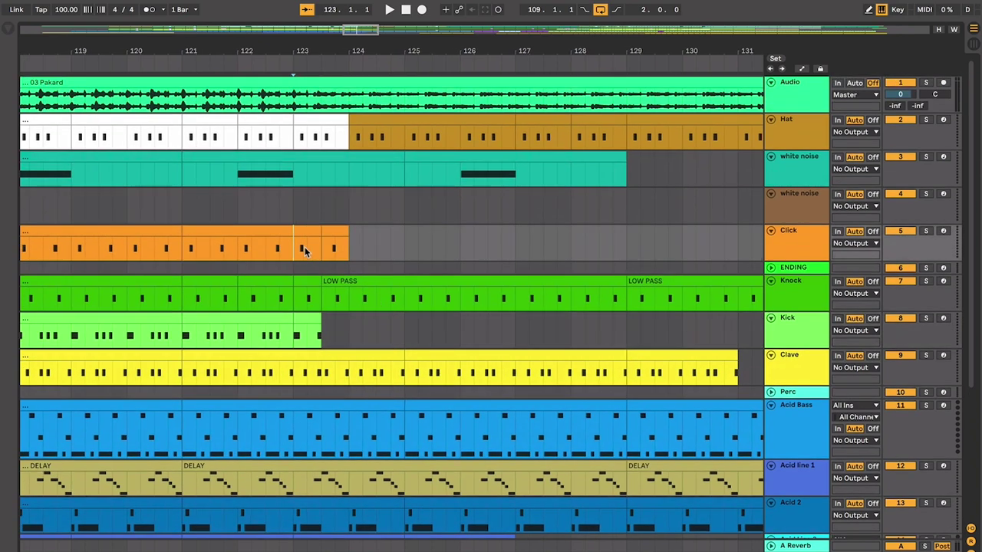
scroll(331, 246, down, 2)
scroll(332, 248, down, 1)
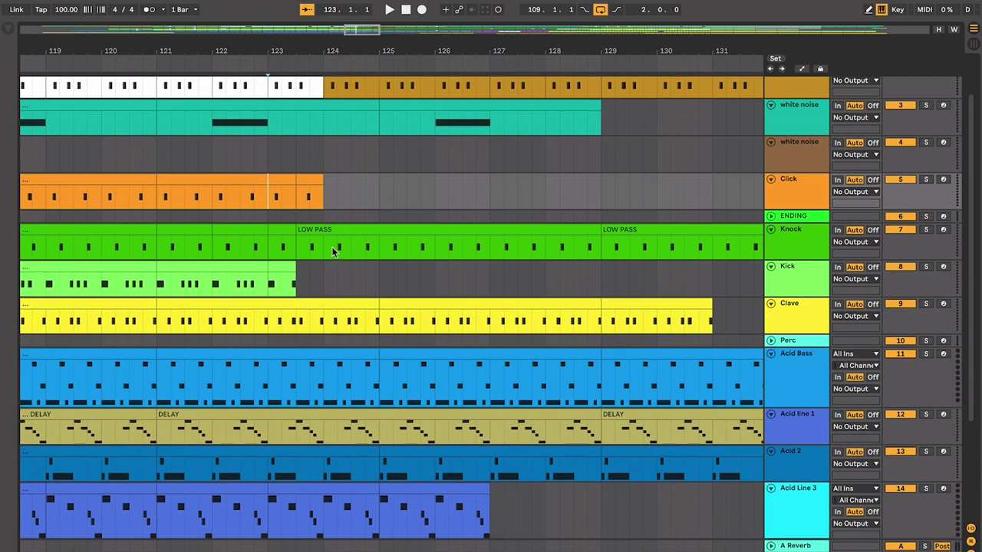
scroll(330, 245, up, 2)
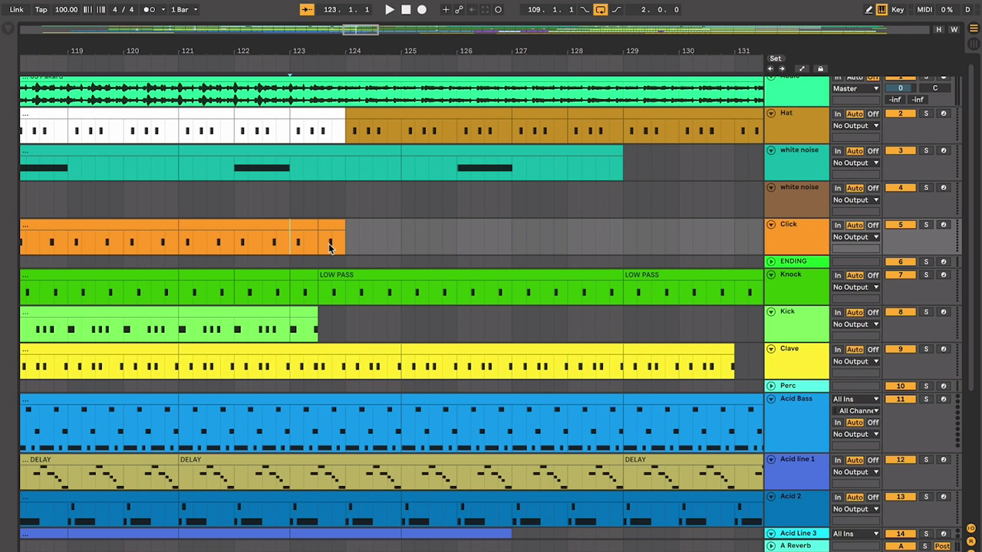
- Examine the Acid Bass, Acid line 1 DELAY, Clave, Click and Hat clips around the dropout between bars 121 and 129
click(222, 406)
click(227, 399)
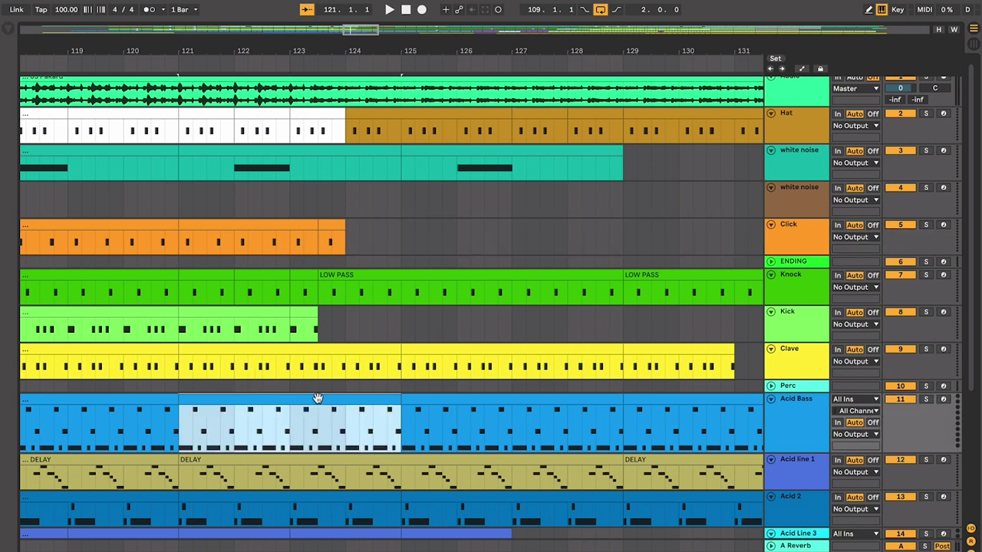
scroll(327, 403, down, 5)
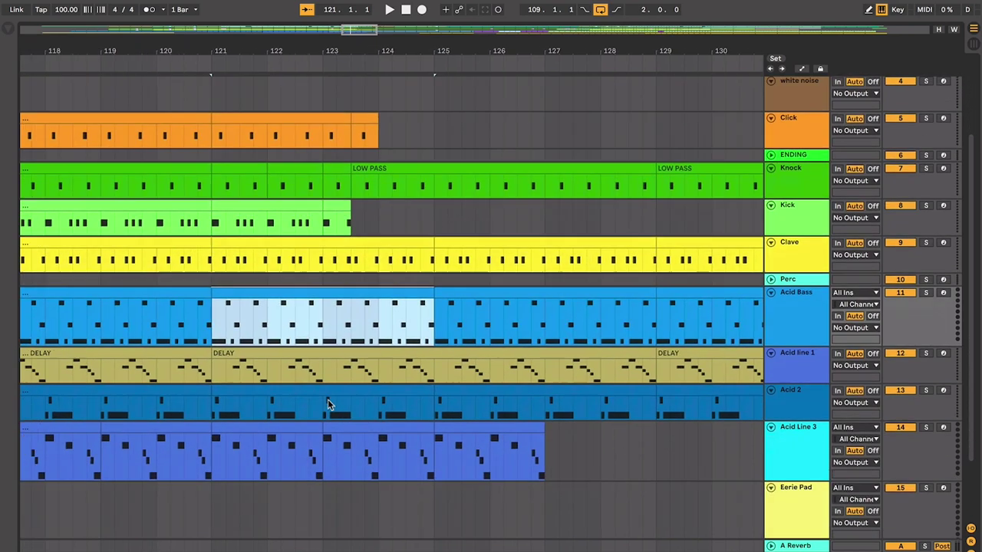
double_click(354, 353)
key(alt+super+l)
scroll(383, 355, up, 2)
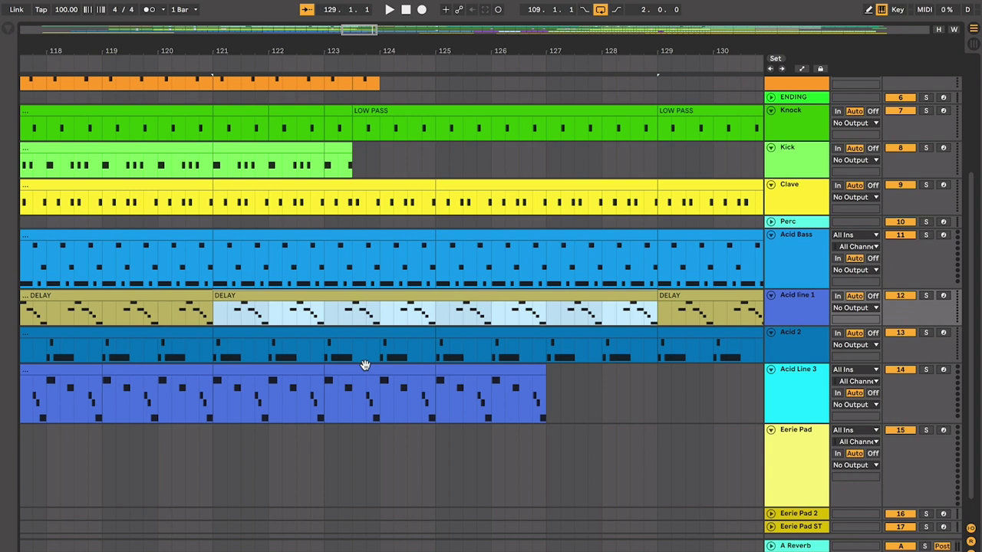
scroll(366, 366, up, 3)
click(344, 245)
scroll(345, 246, up, 3)
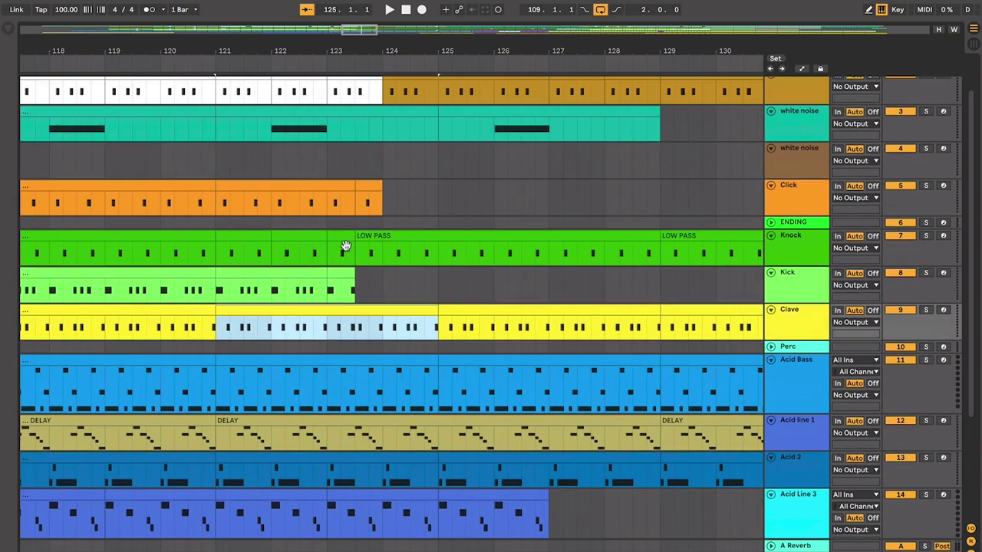
scroll(345, 245, up, 1)
click(332, 212)
scroll(329, 211, up, 1)
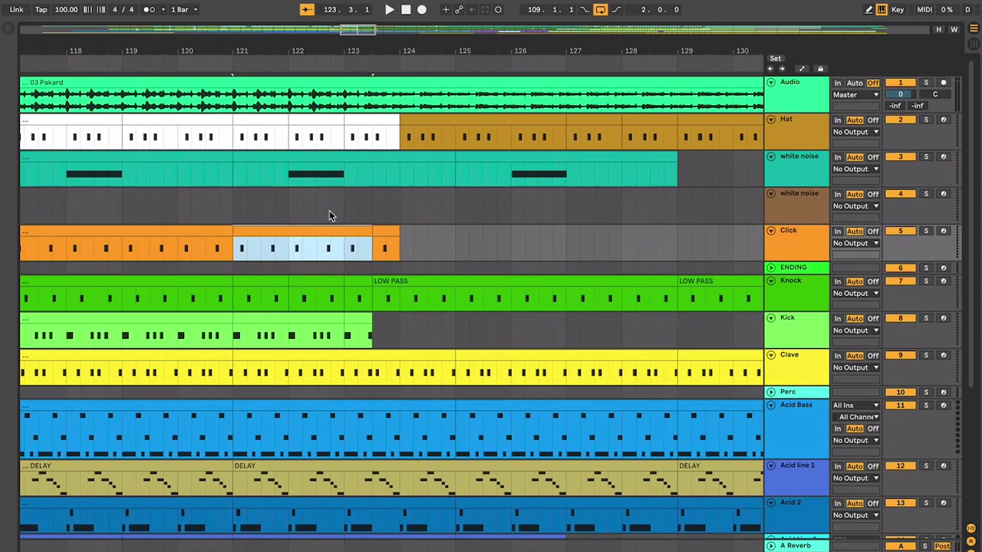
click(435, 118)
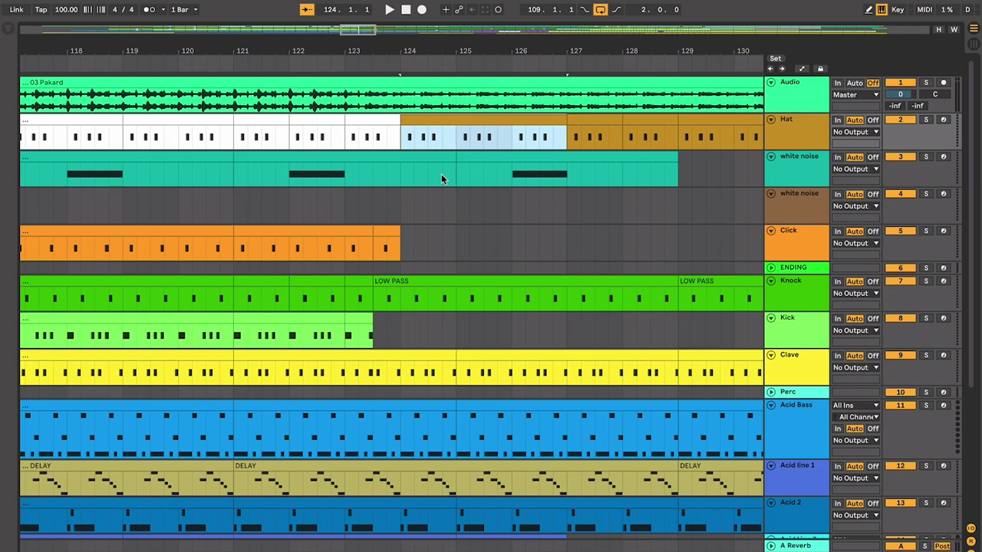
- Review the four-bar block from bar 121 to bar 125 across the percussion tracks and the Acid Bass
scroll(441, 175, down, 1)
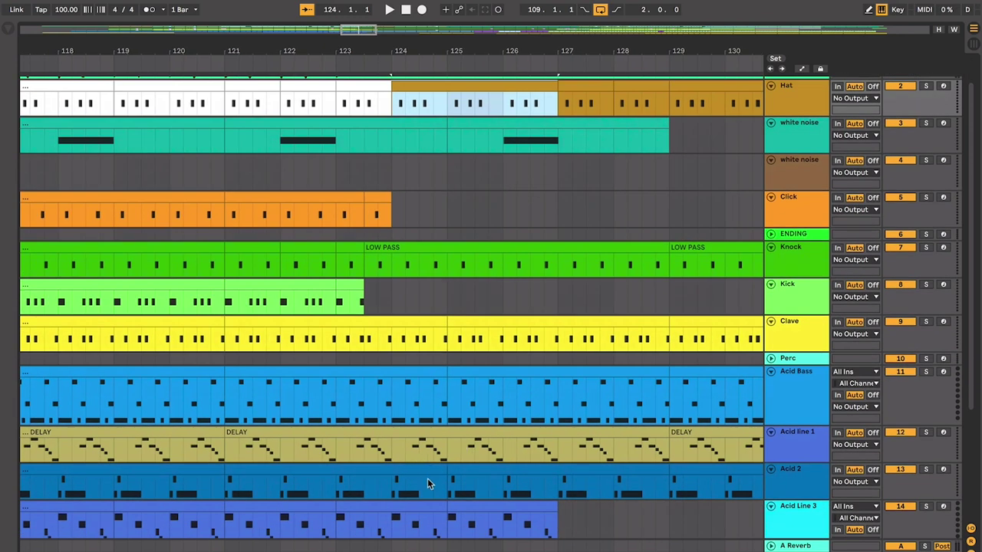
click(447, 451)
scroll(446, 452, down, 1)
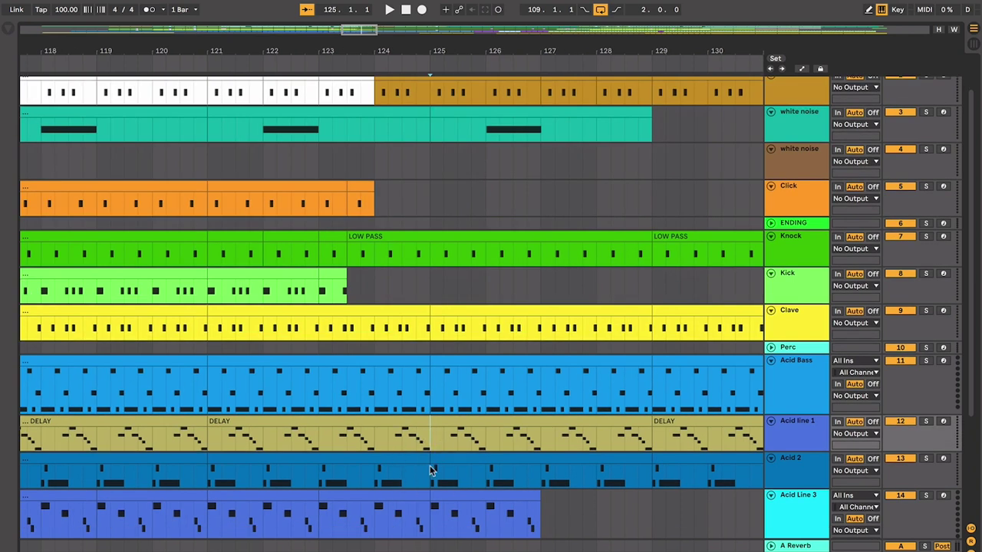
click(192, 384)
click(207, 384)
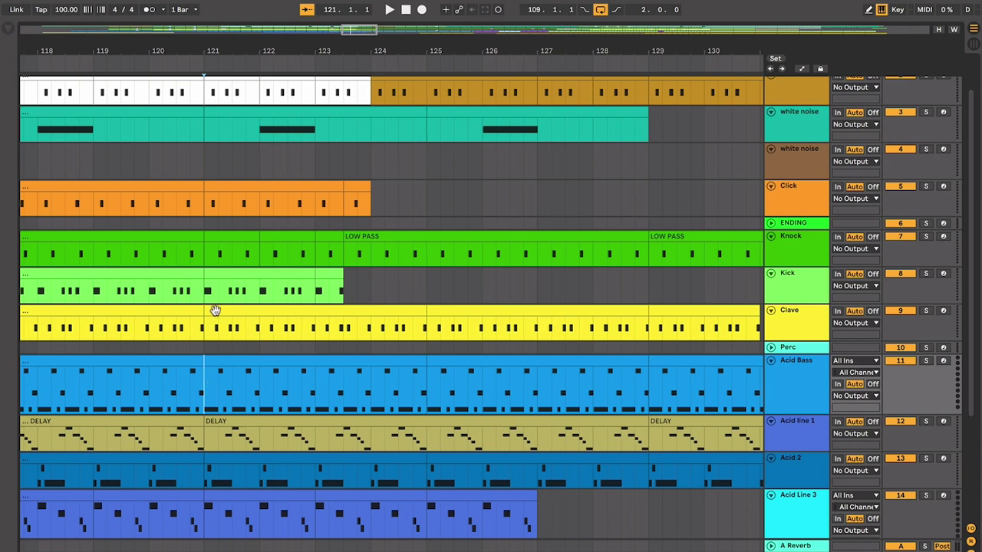
drag(211, 319, 434, 122)
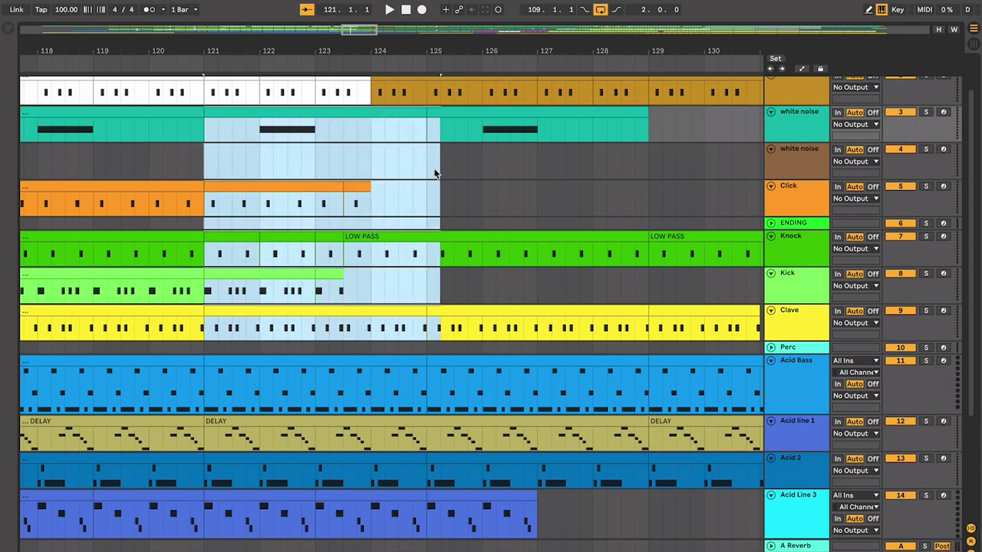
click(297, 274)
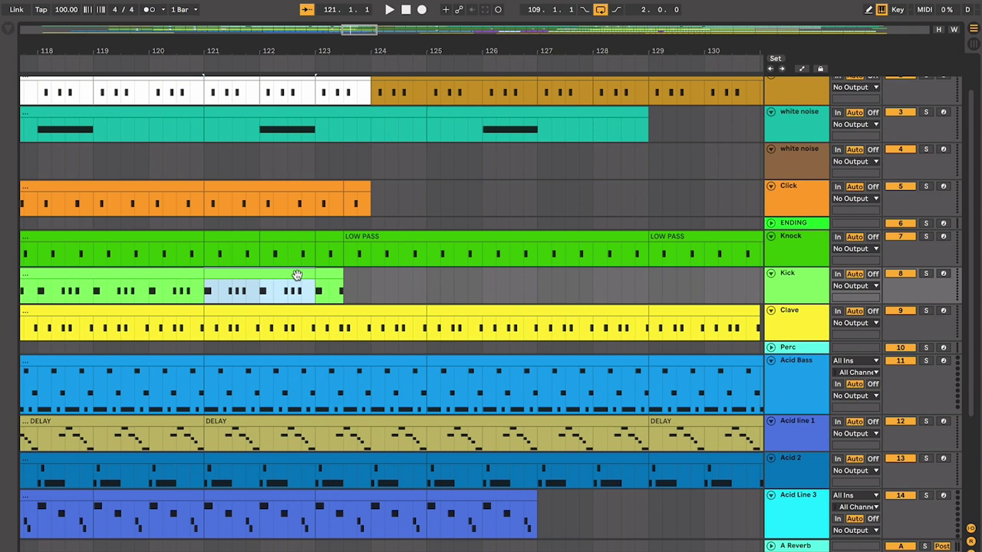
click(392, 393)
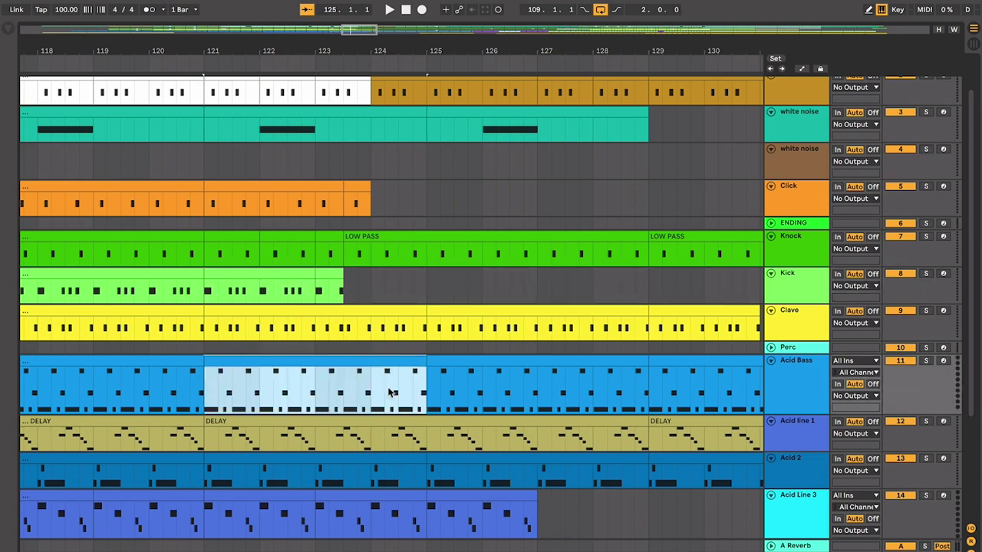
click(418, 397)
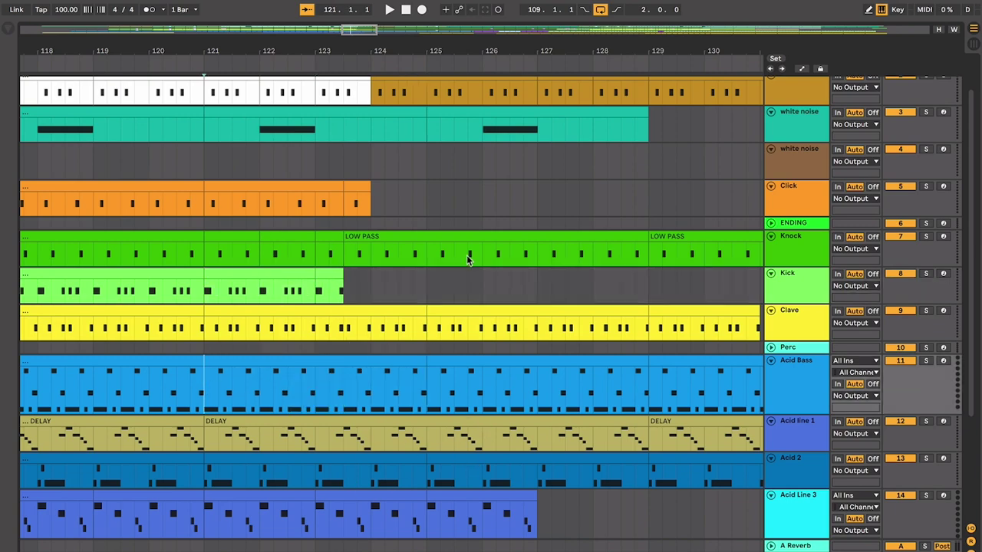
scroll(418, 337, up, 1)
scroll(418, 338, right, 2)
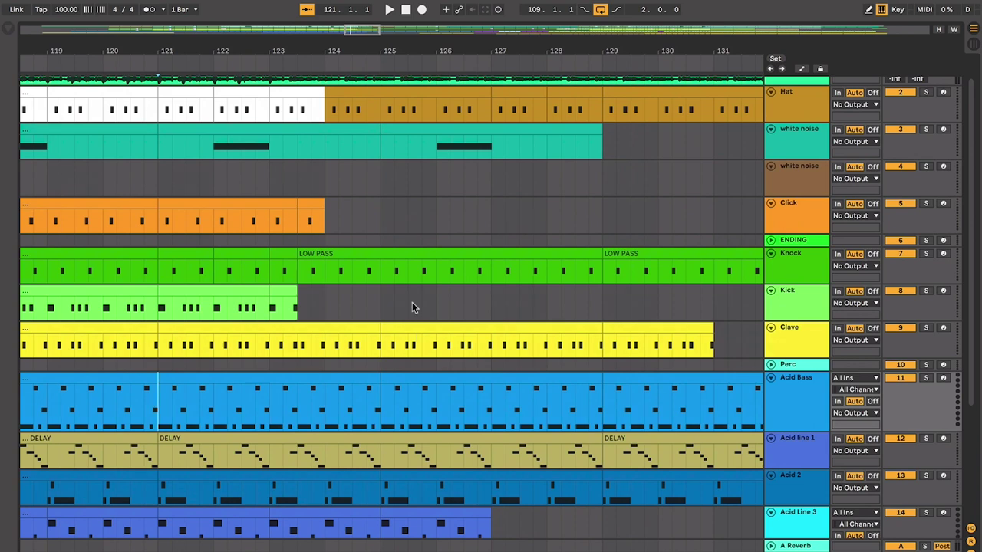
- Examine the Hat clip from bar 124 and the Acid Bass at bar 121, and survey the lower tracks through about bar 169
click(397, 112)
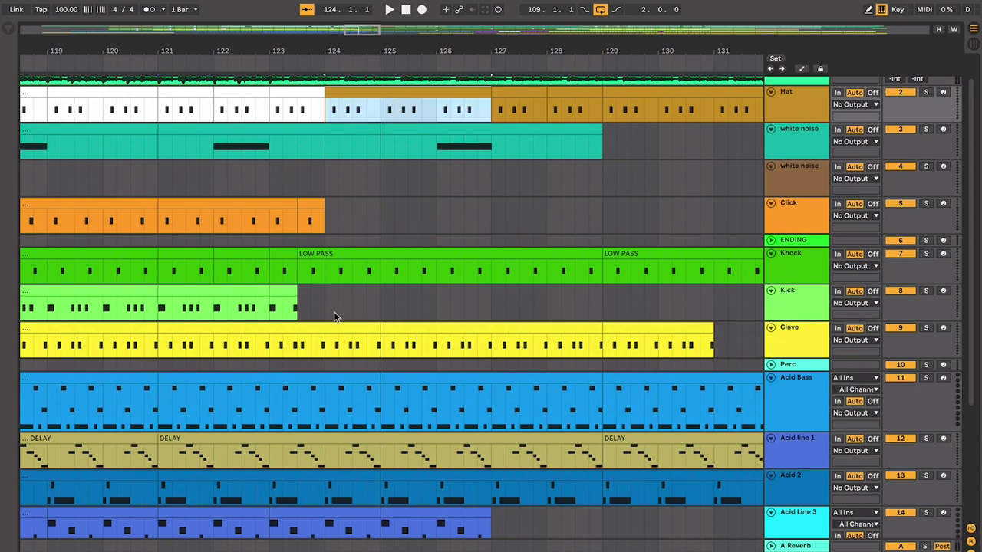
click(158, 400)
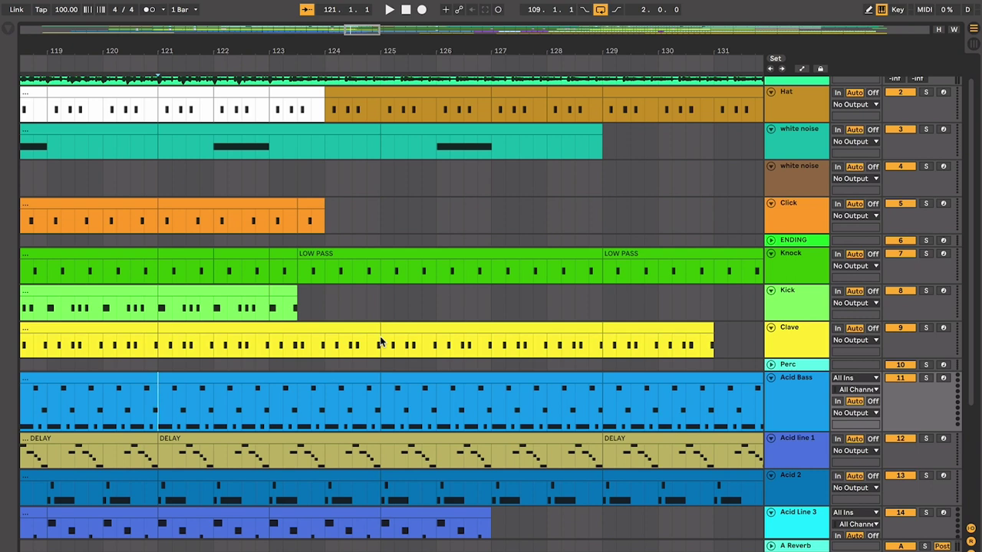
scroll(379, 342, down, 5)
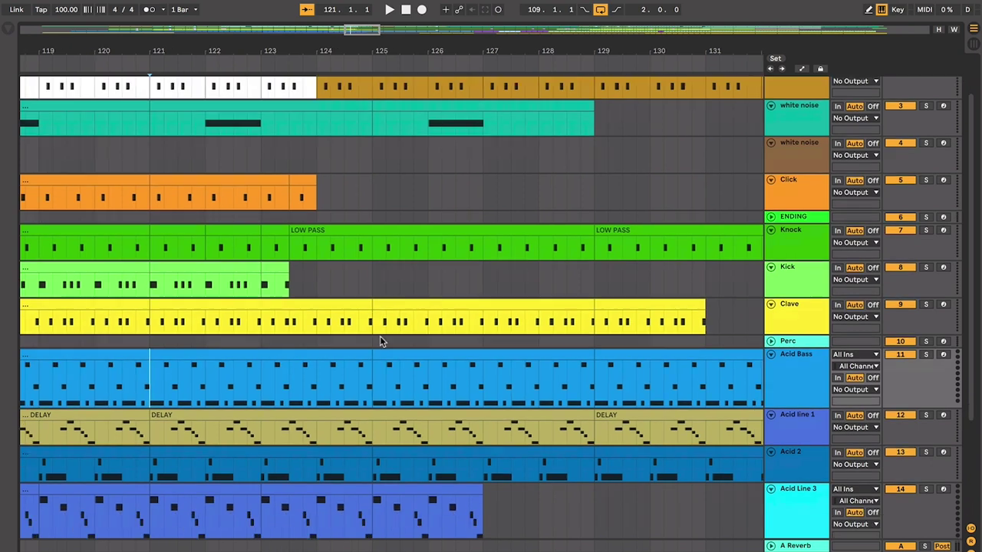
scroll(379, 343, right, 10)
key(minus)
key(minus)
key(minus)
key(minus)
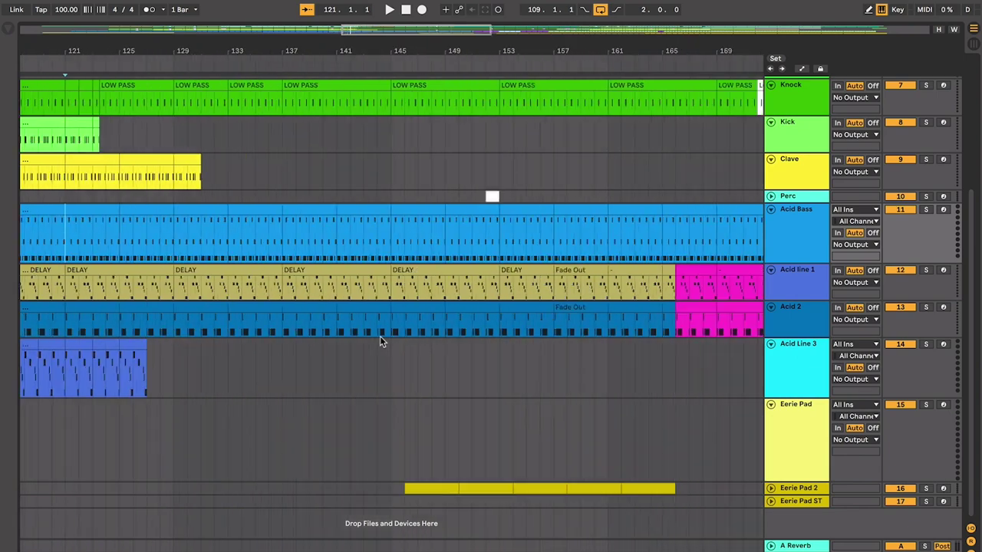
- Review the percussion and acid tracks between bars 110 and 130, checking the Acid Bass near bar 113 and the Knock near bar 120
scroll(381, 338, left, 4)
scroll(381, 338, up, 2)
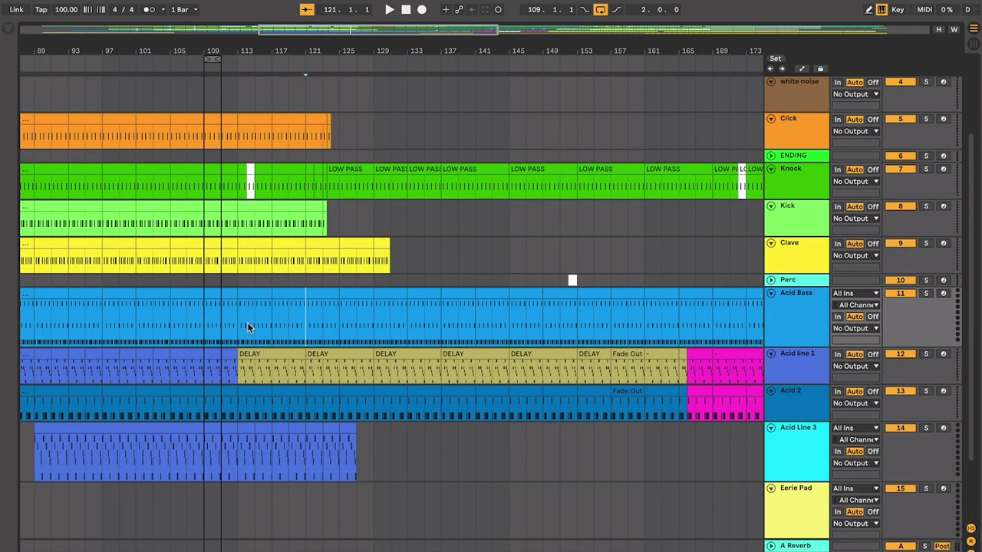
scroll(247, 322, up, 8)
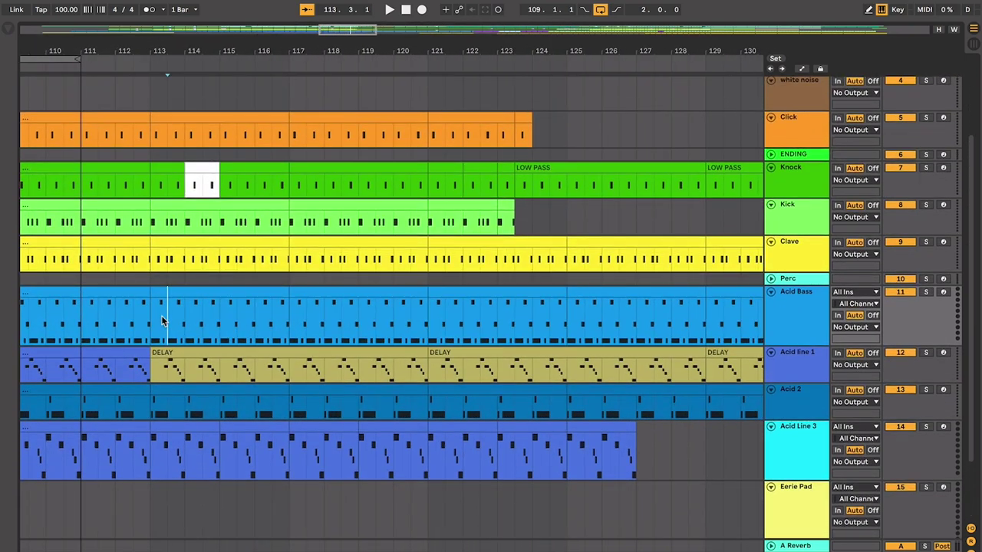
scroll(228, 322, up, 4)
click(400, 274)
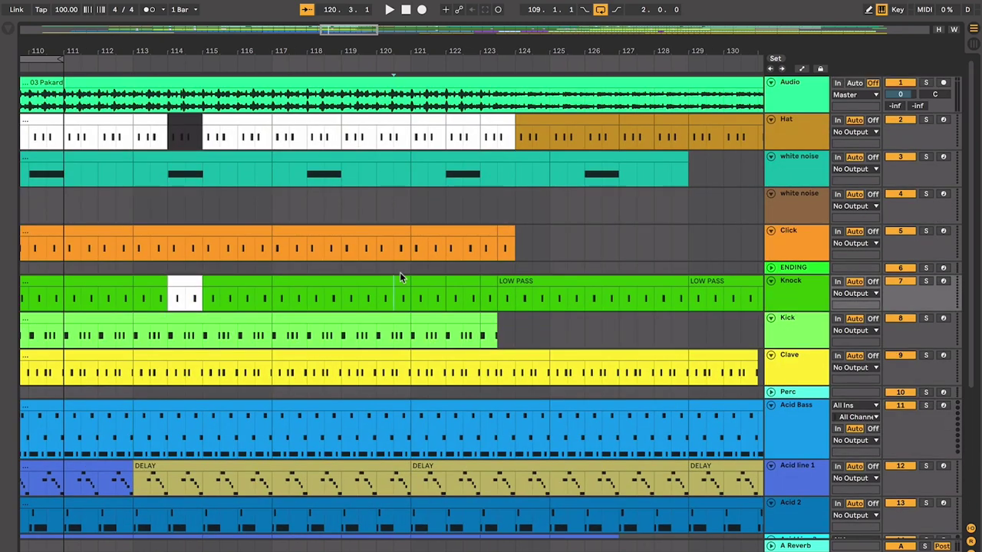
- Play the arrangement from bar 120 and move the portion of the white noise clip starting at bar 126 back to bar 125
key(space)
scroll(400, 272, up, 5)
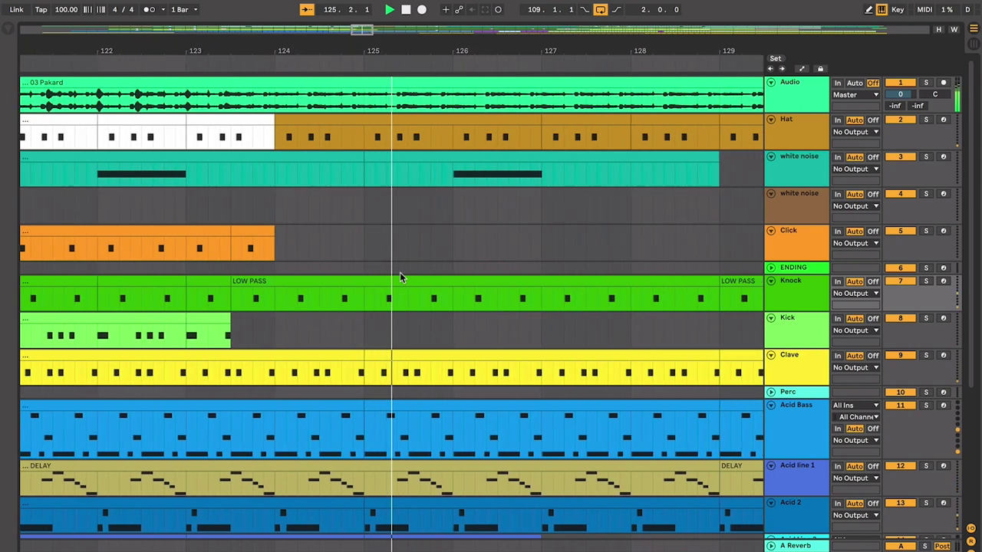
click(392, 174)
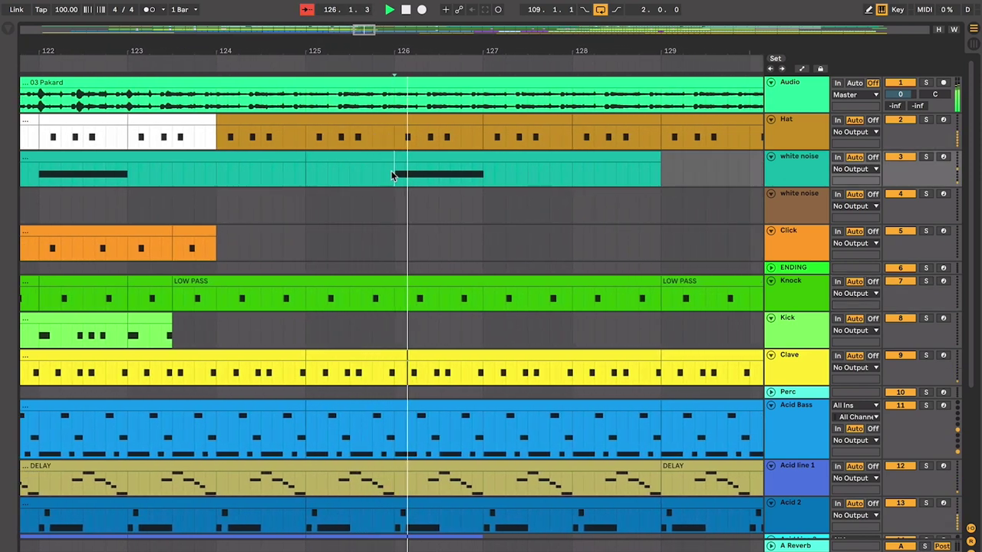
drag(424, 155, 336, 158)
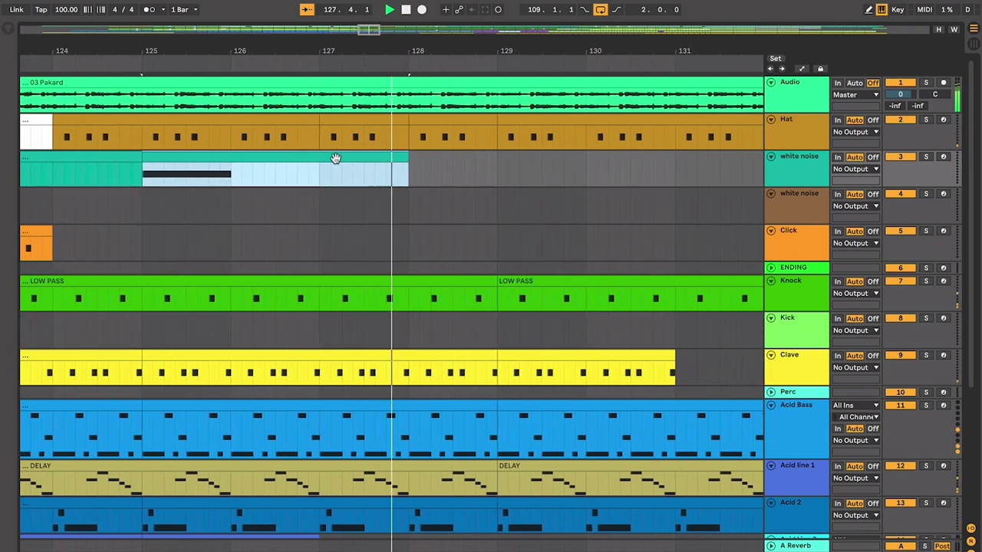
- Extend the moved white noise clip to bar 129 and duplicate it over bars 129 to 133
scroll(335, 159, left, 5)
key(minus)
key(minus)
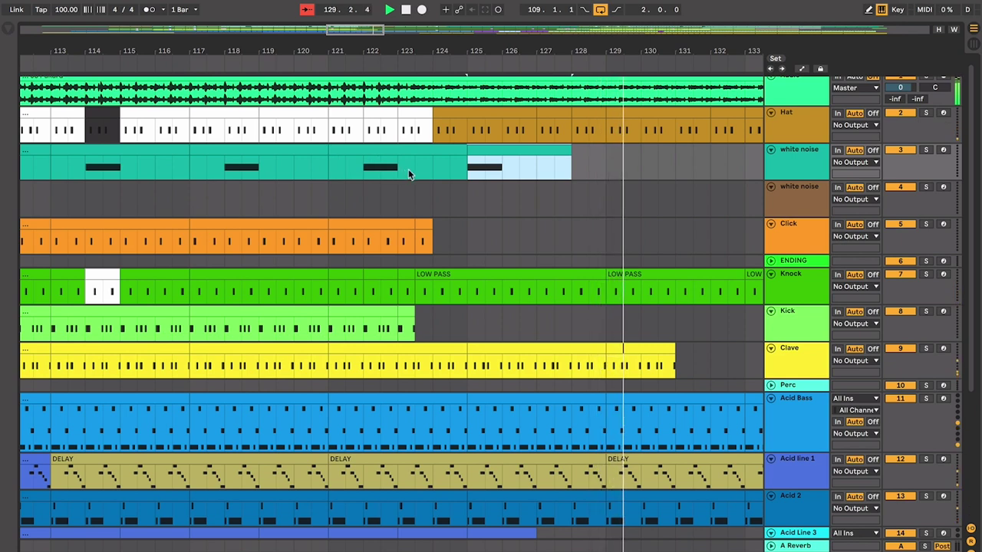
drag(572, 151, 604, 154)
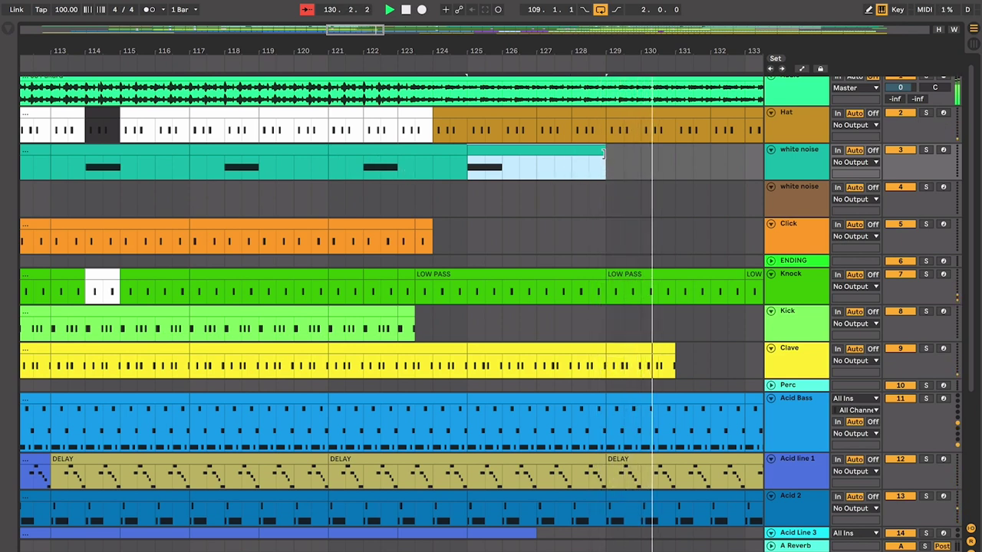
key(space)
key(super+d)
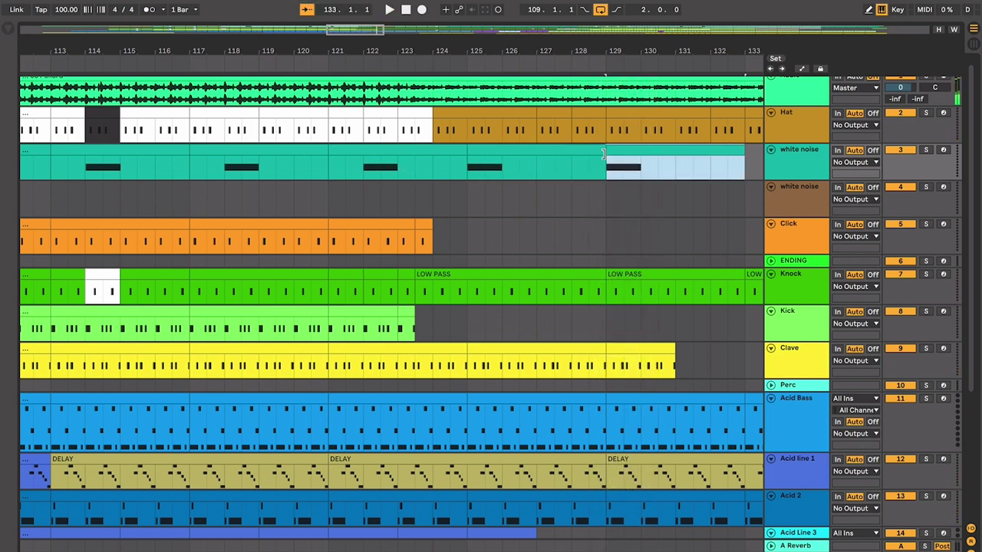
- Examine the spacing of the white noise hits across the clips around bars 110 to 141
scroll(398, 169, left, 5)
click(382, 175)
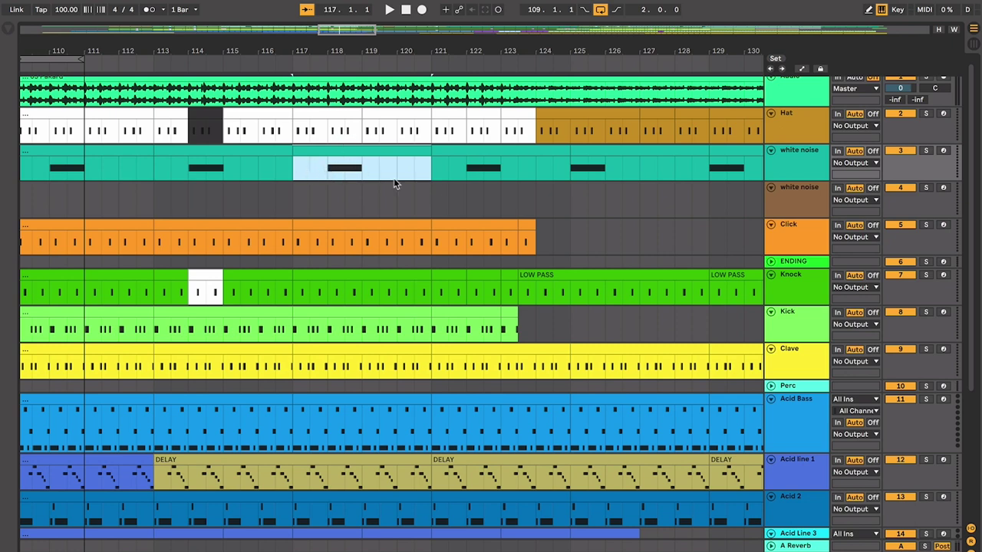
click(589, 154)
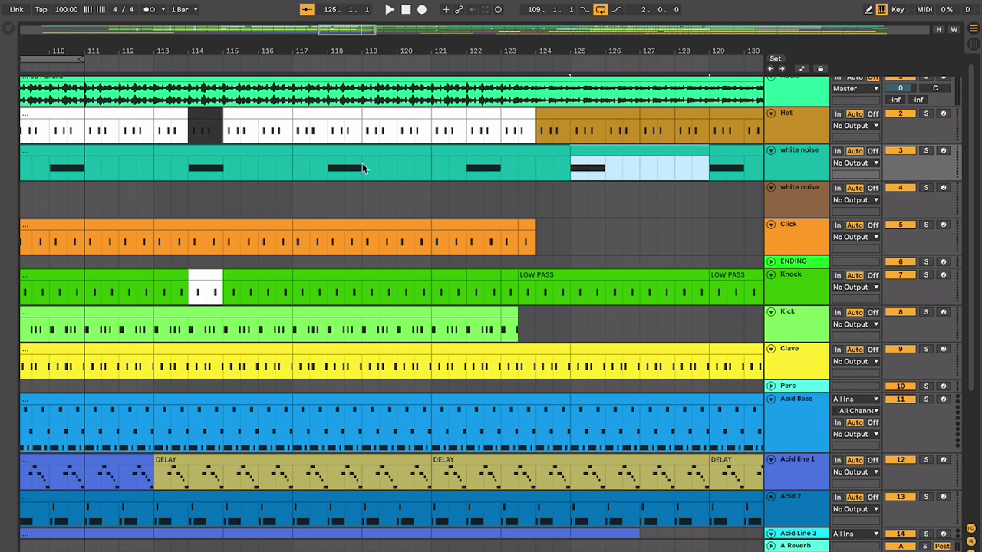
drag(362, 167, 537, 168)
scroll(568, 164, right, 2)
click(566, 158)
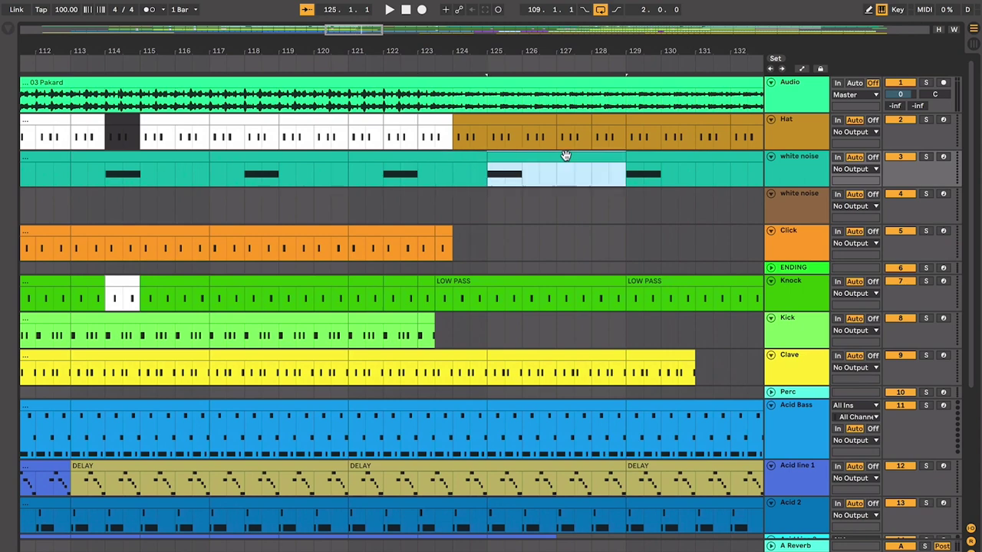
scroll(566, 156, down, 5)
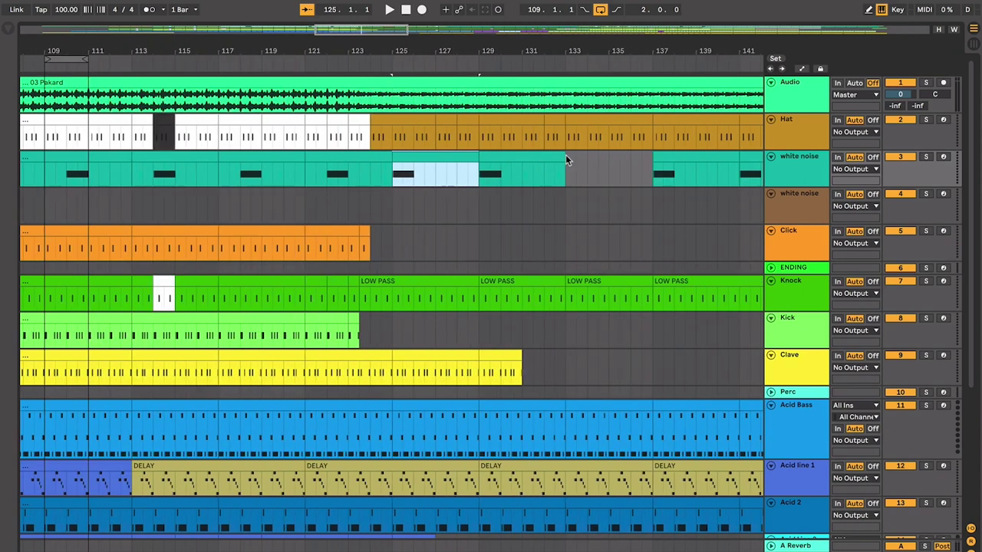
- Play from bar 124 and duplicate the last Acid Line 3 clip twice so the part continues to bar 131
click(393, 200)
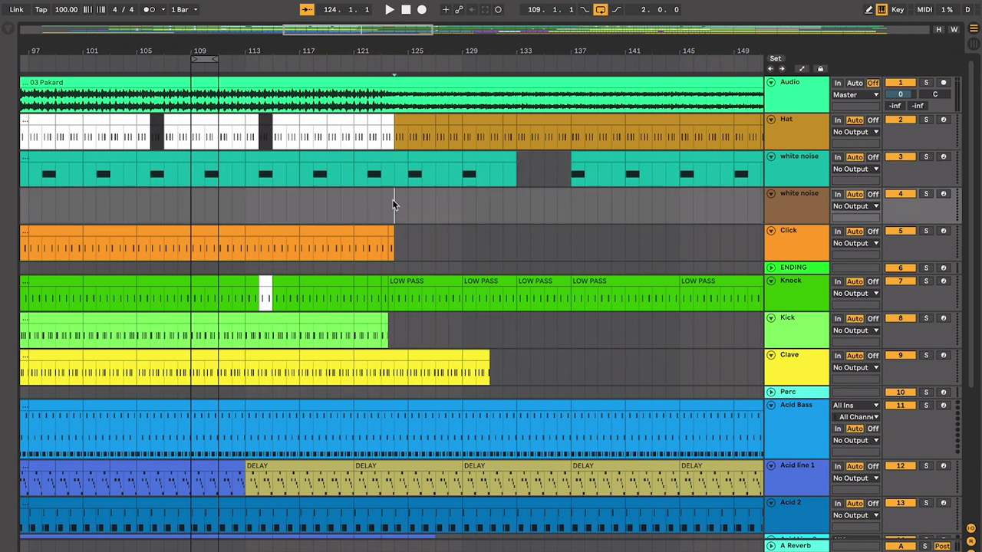
key(space)
scroll(393, 201, up, 8)
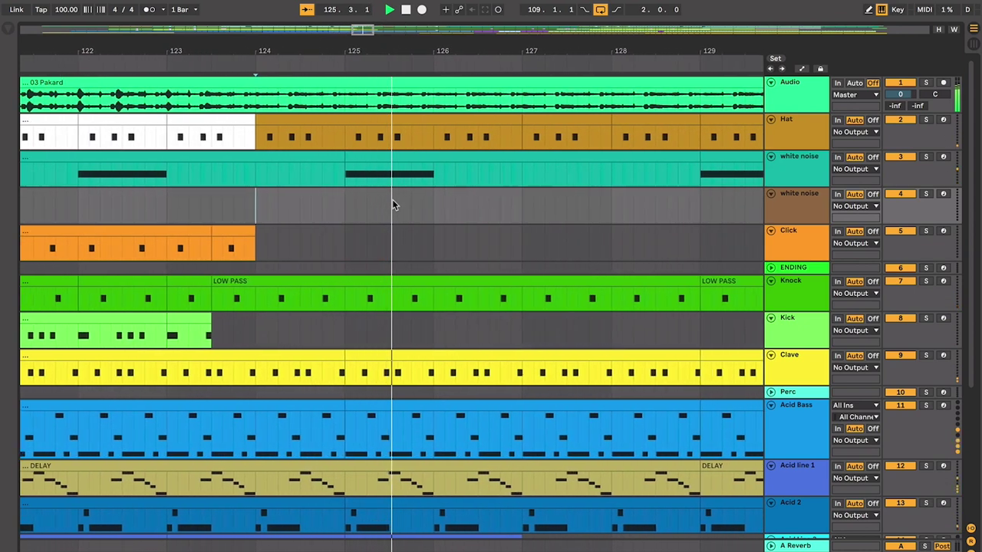
scroll(392, 202, down, 1)
scroll(392, 205, down, 1)
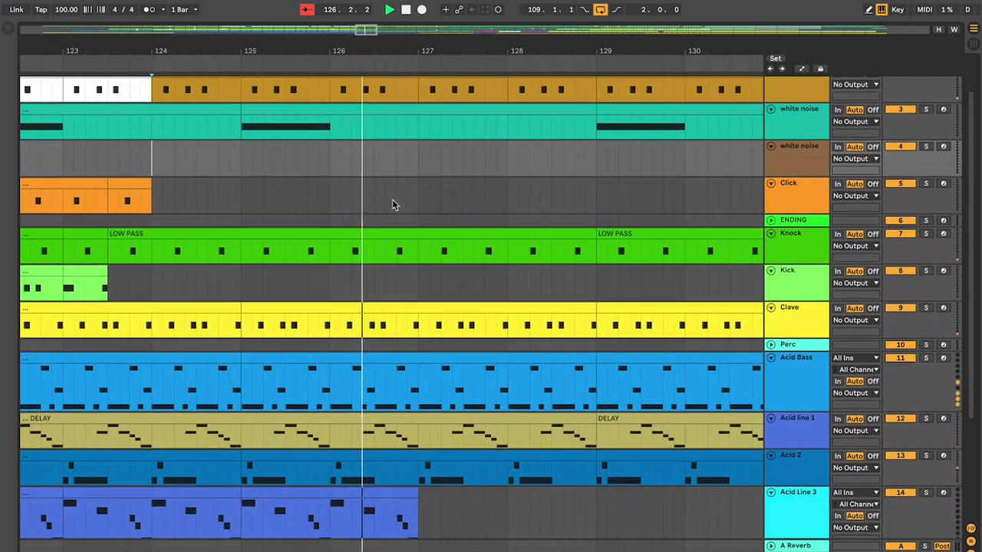
click(361, 488)
key(ctrl+d)
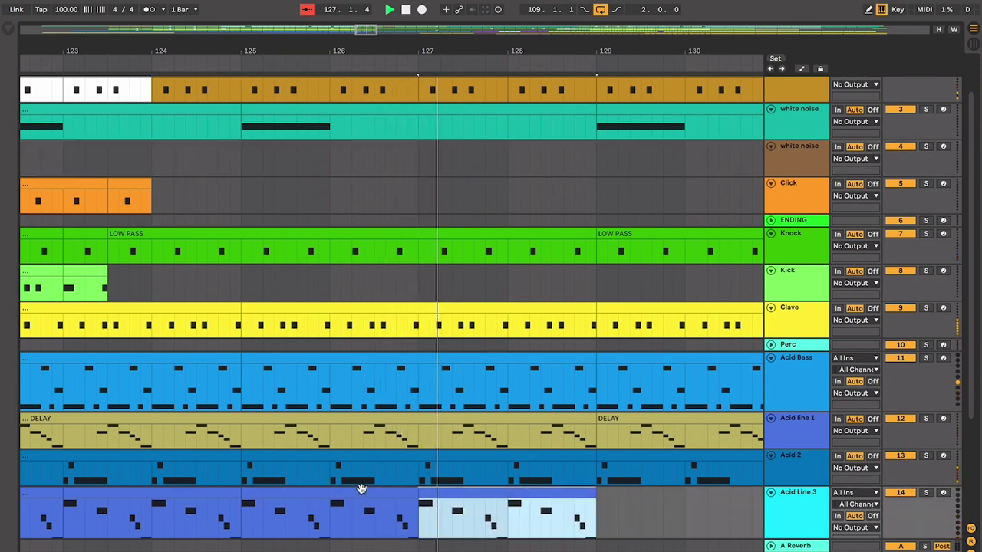
key(ctrl+d)
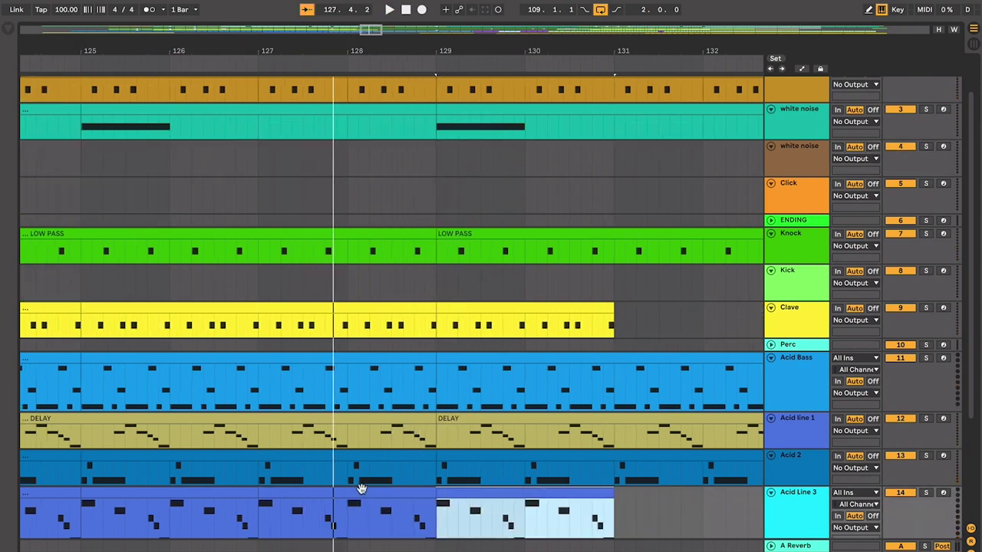
- Duplicate the last Acid Line 3 clip once more to fill bars 131 to 133
click(322, 477)
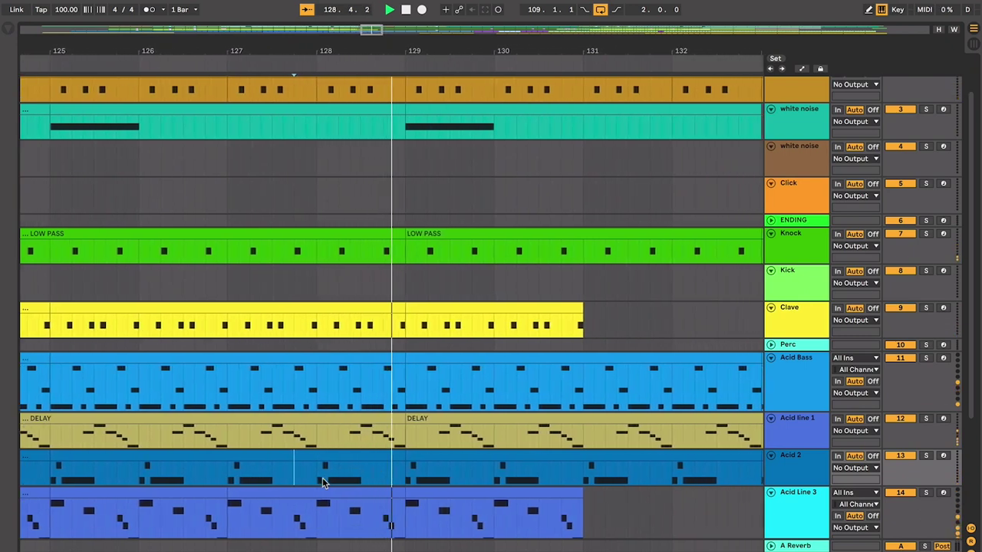
click(451, 493)
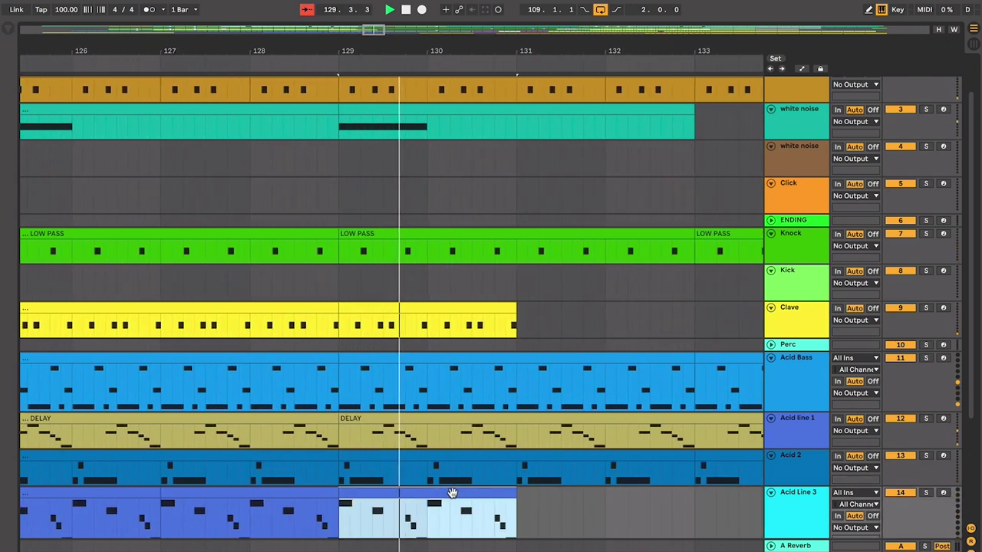
key(ctrl+d)
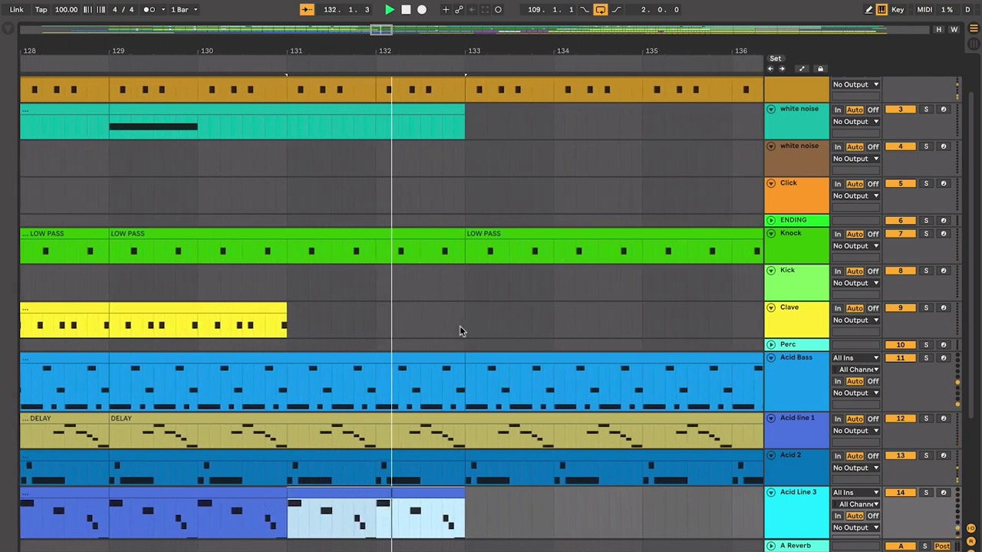
click(794, 158)
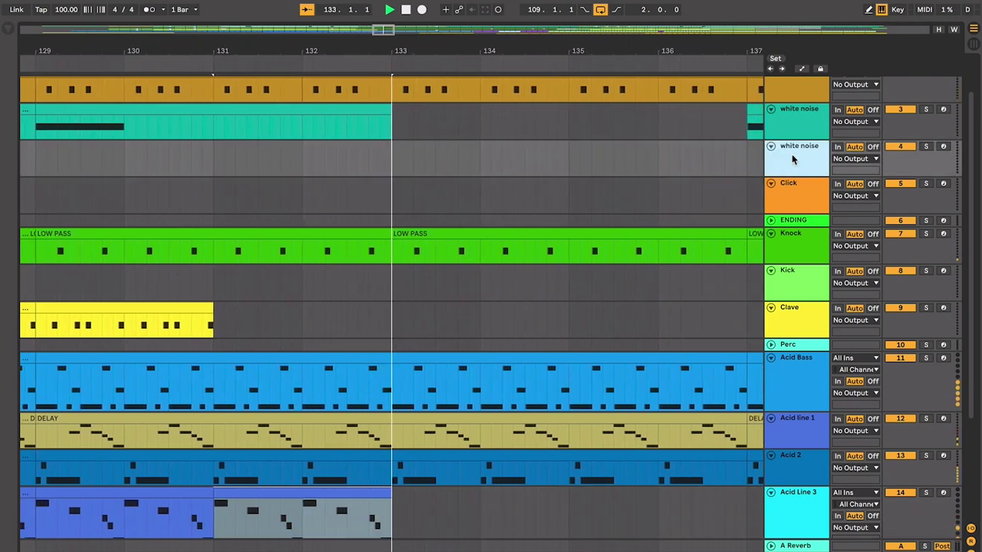
key(super+a)
scroll(390, 98, up, 2)
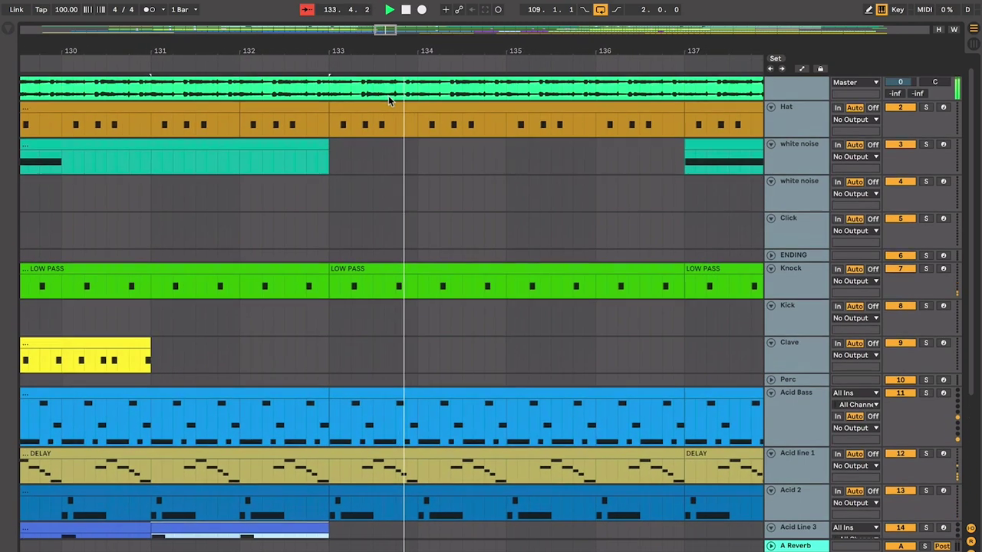
click(418, 117)
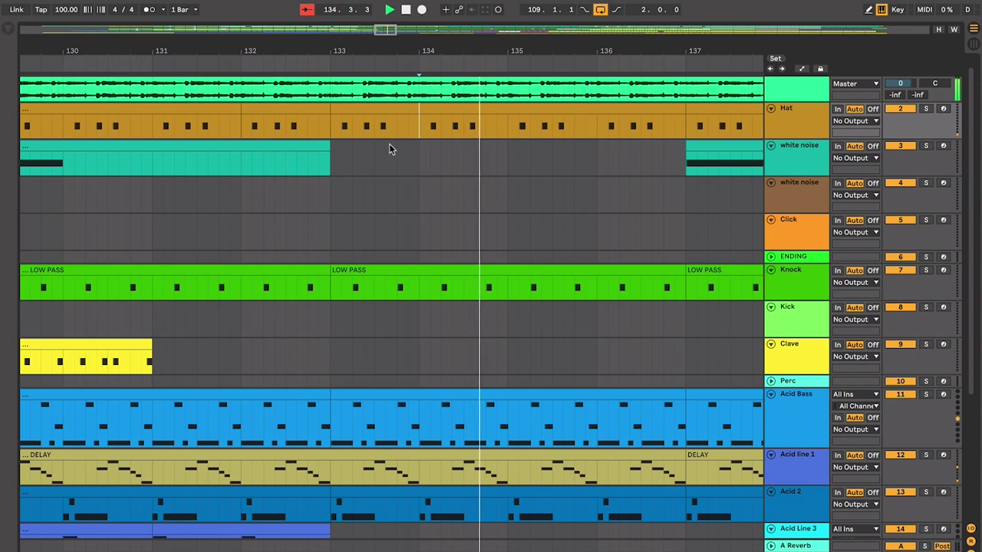
- Color the Hat and Knock sections between bars 133 and 134 white and stop playback
mouse_move(333, 122)
mouse_down()
mouse_move(410, 253)
mouse_move(413, 285)
mouse_up()
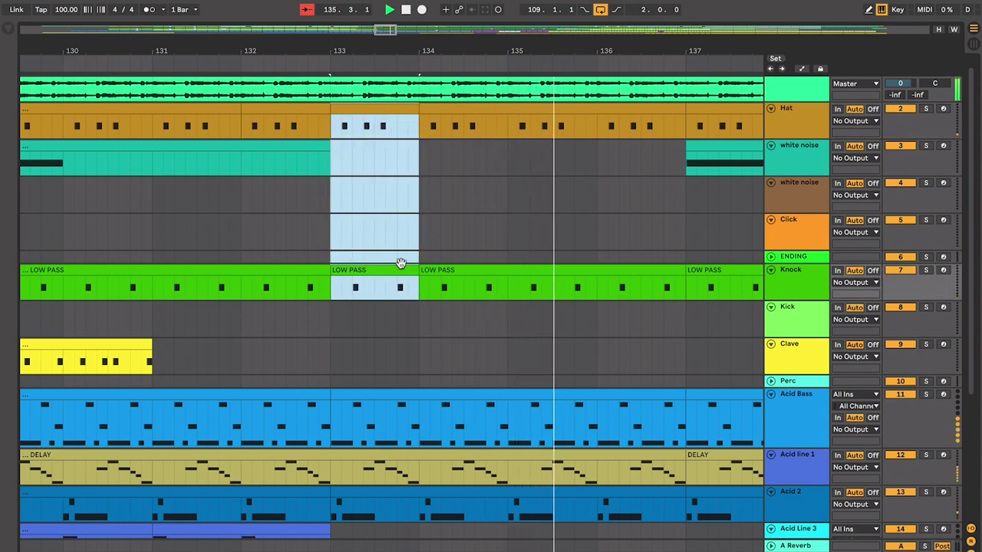
right_click(400, 272)
click(563, 466)
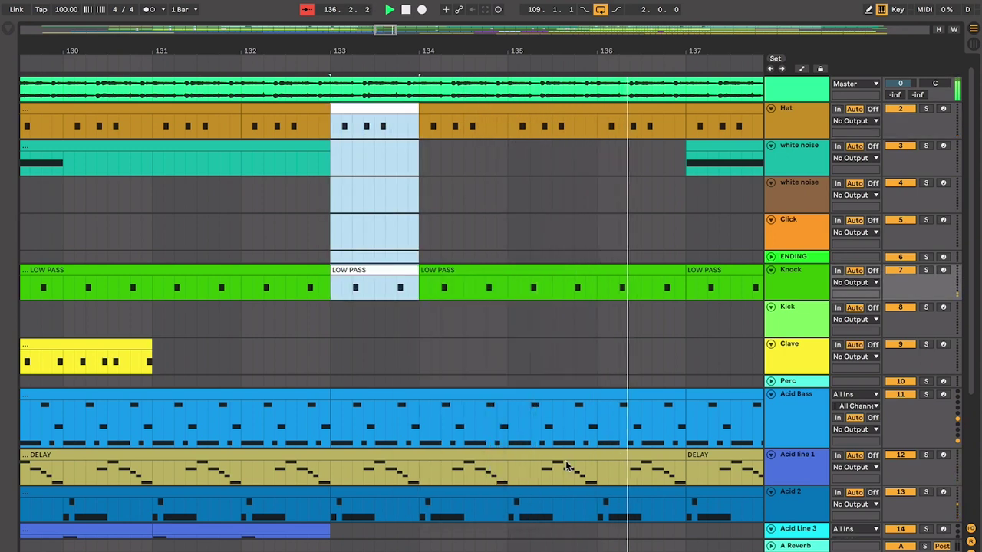
key(space)
click(418, 314)
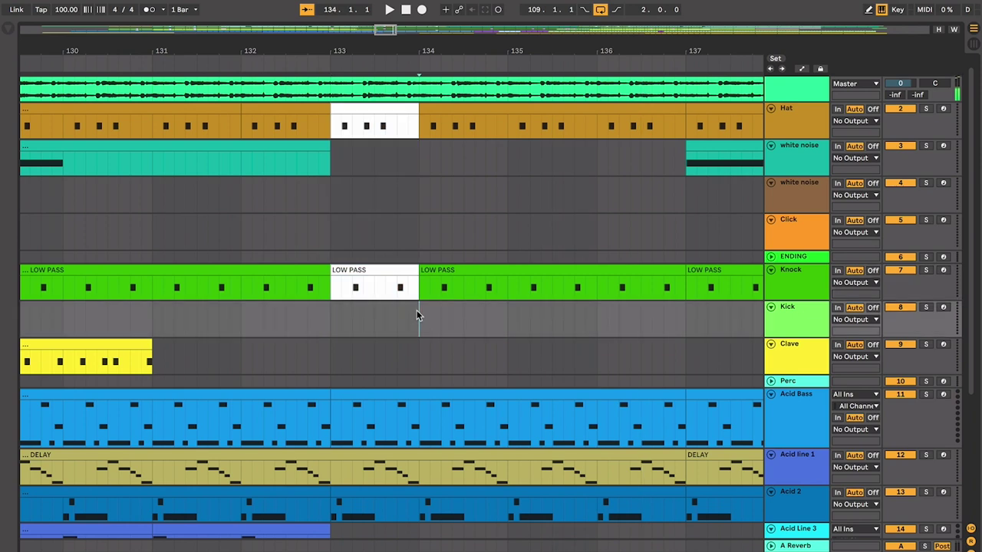
- Select the Acid Bass through Acid Line 3 tracks and reduce their height together
click(395, 456)
click(788, 523)
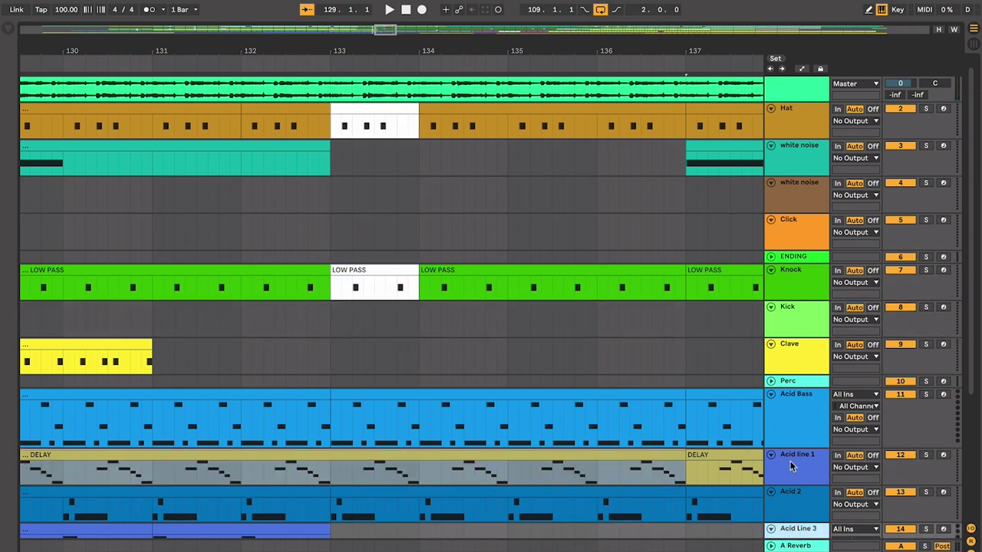
shift+click(792, 447)
drag(789, 446, 788, 435)
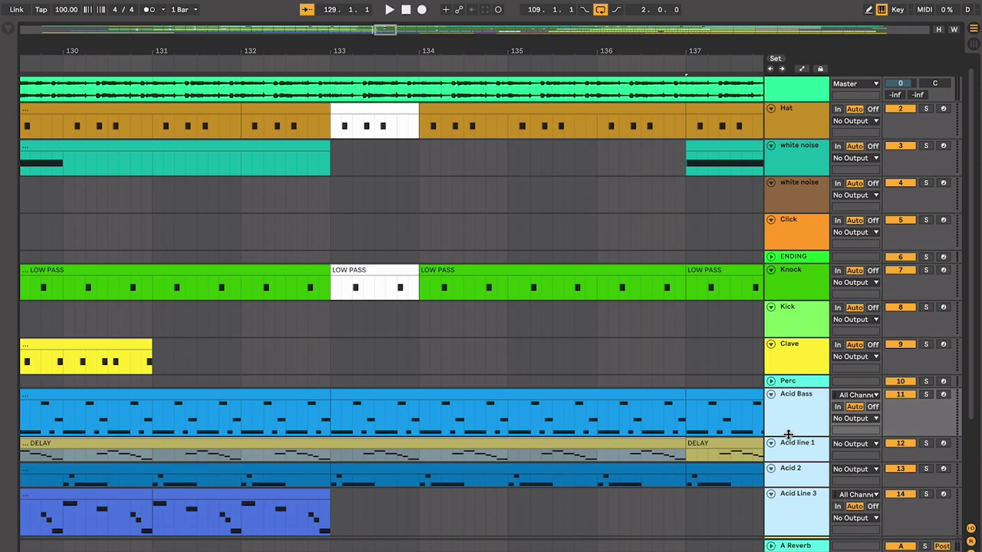
- Move the Perc track to the end of the track list, below Eerie Pad ST
click(787, 382)
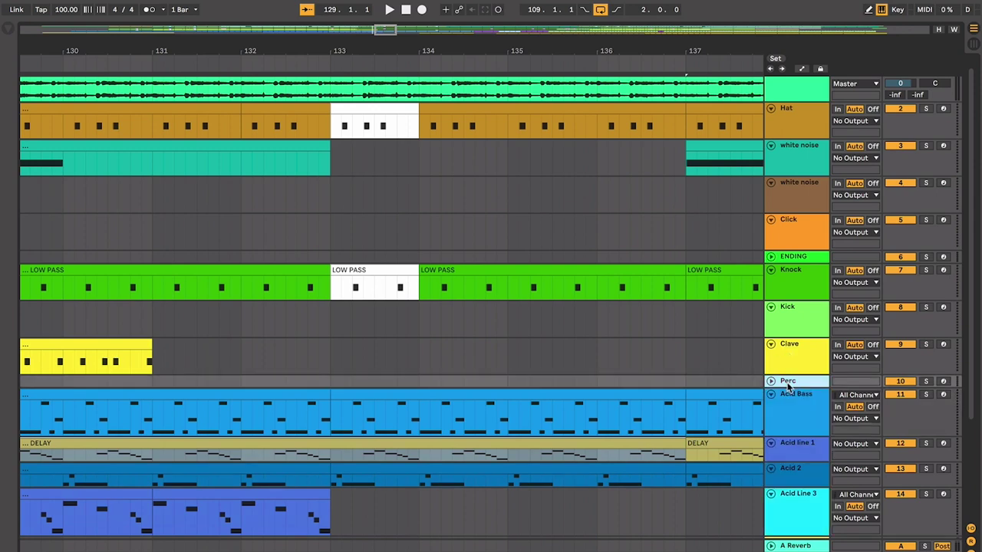
scroll(785, 493, down, 6)
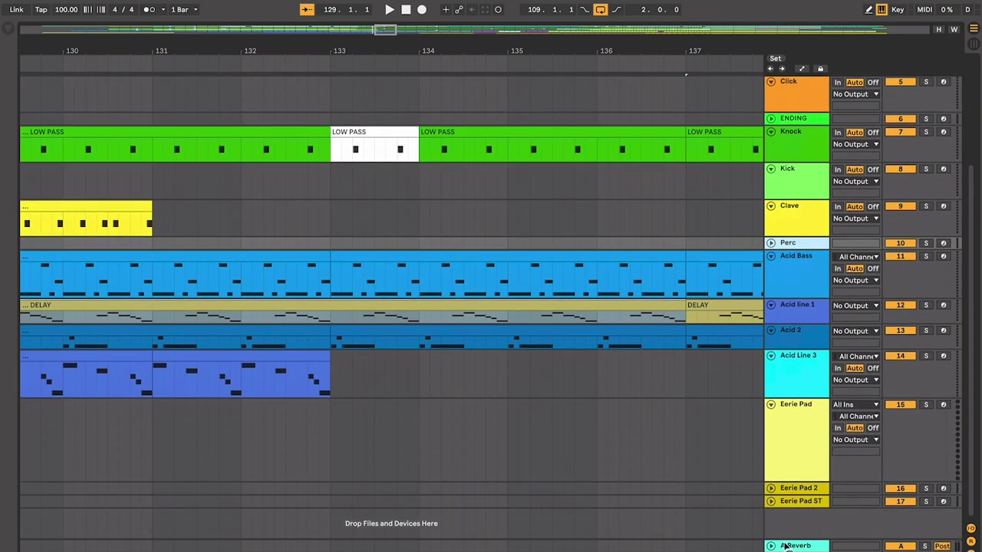
drag(784, 546, 793, 524)
scroll(751, 448, up, 6)
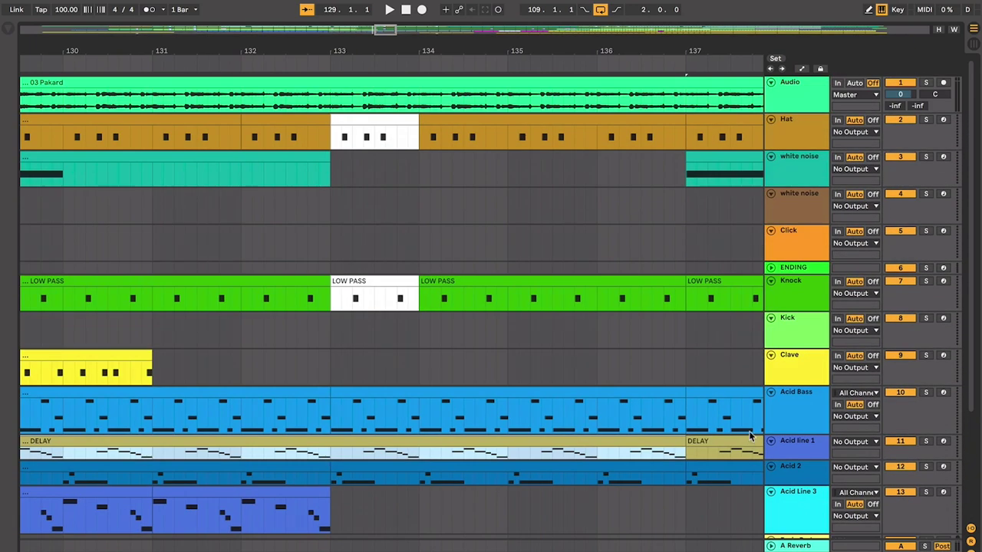
- Move the empty brown white noise track from above Click to the end of the track list
scroll(729, 374, right, 1)
click(709, 242)
mouse_move(802, 201)
mouse_down()
mouse_move(798, 550)
mouse_move(791, 515)
mouse_up()
scroll(784, 543, down, 6)
scroll(703, 409, up, 6)
- Duplicate the Acid Line 3 clip at bars 131 to 133 so it fills bars 133 to 135
click(332, 191)
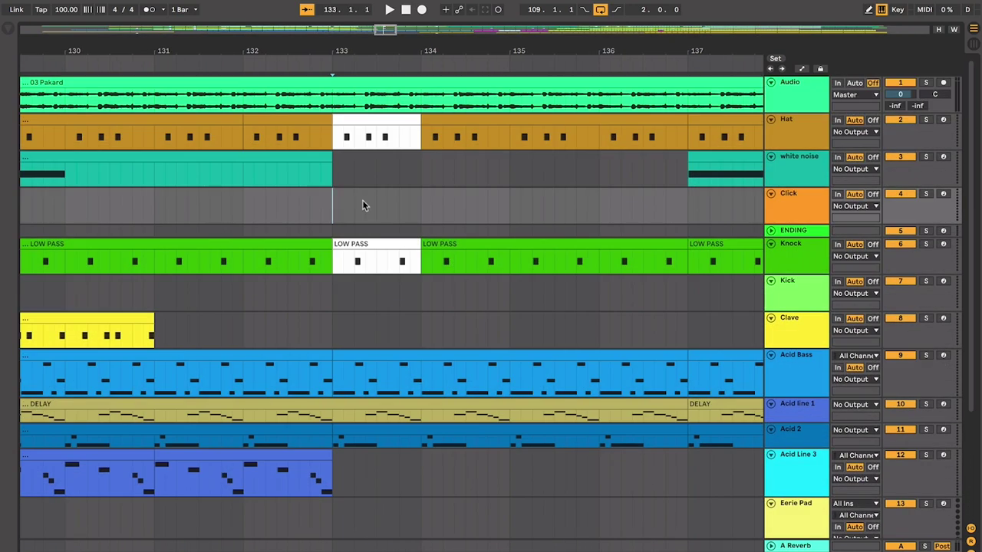
drag(349, 460, 154, 461)
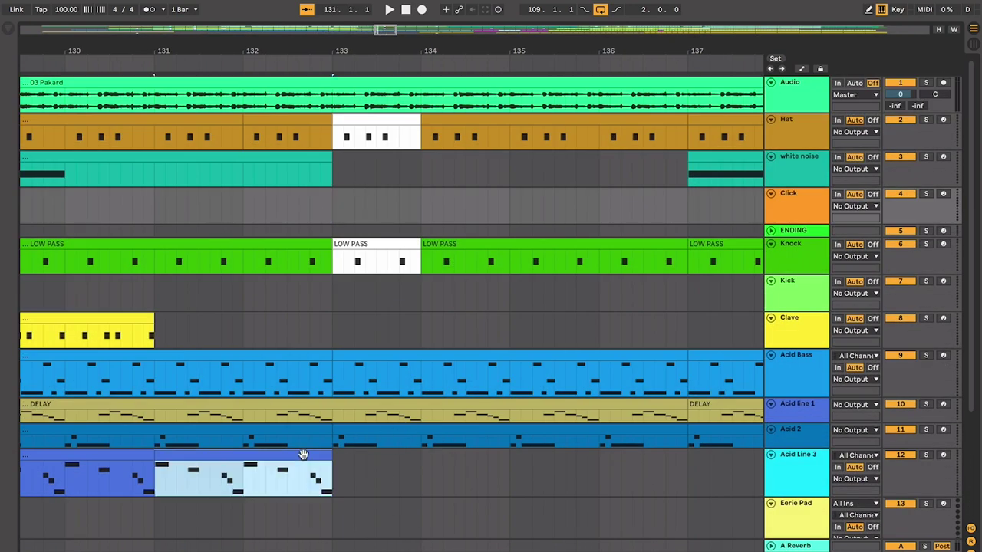
key(ctrl+d)
scroll(381, 318, left, 1)
- Play from bar 133, duplicate the last Acid Line 3 clip over bars 135 to 137, and stop playback
click(375, 292)
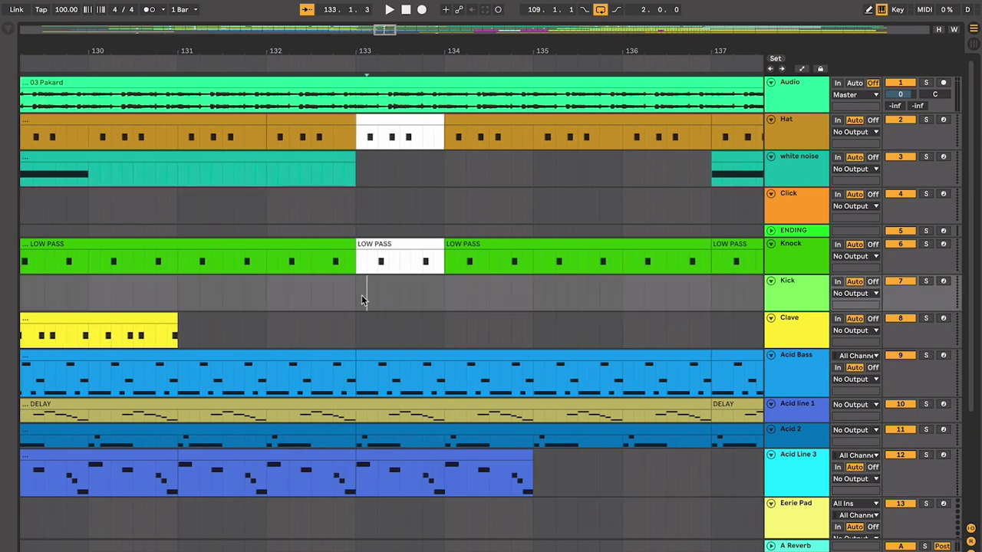
key(space)
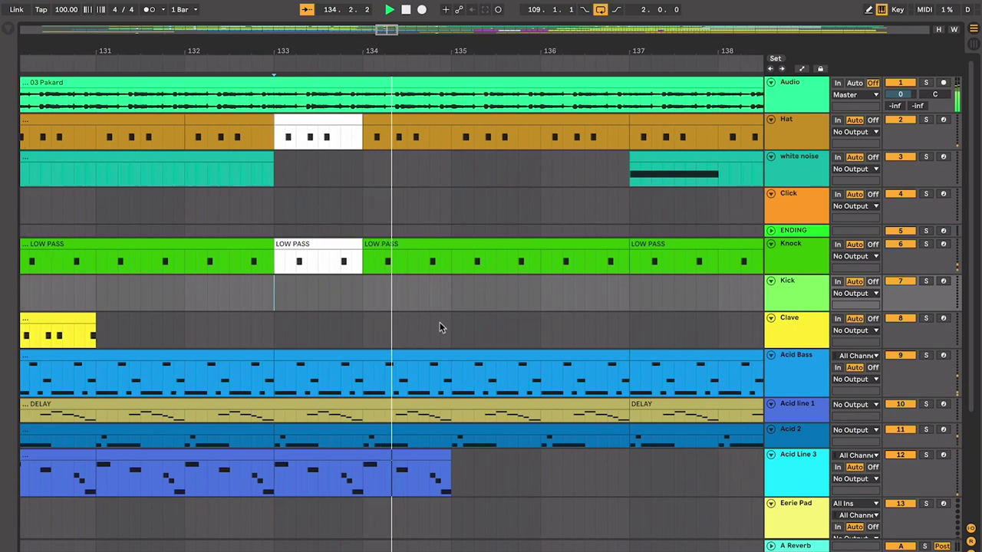
click(402, 456)
key(ctrl+d)
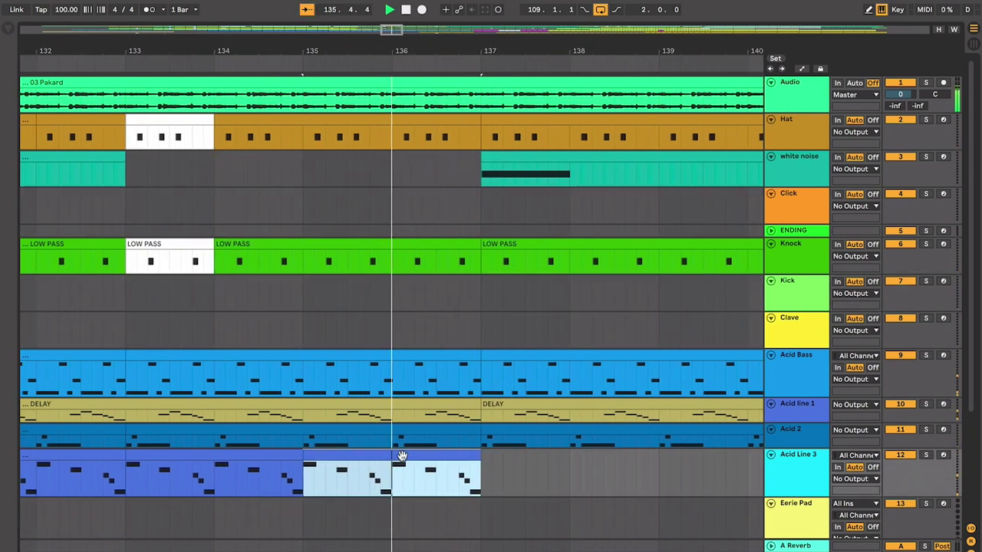
click(430, 399)
key(space)
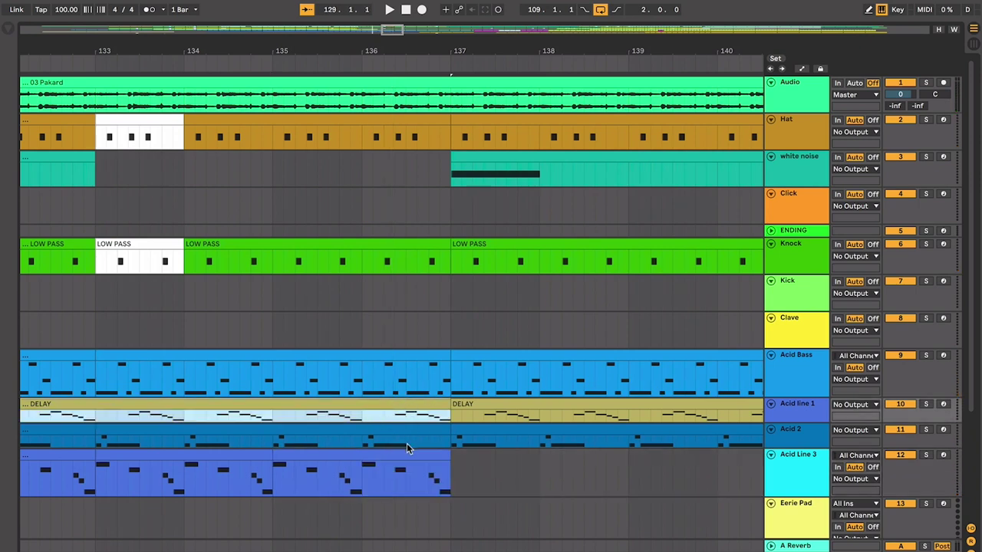
- Play from bar 135 and duplicate the last Acid Line 3 clip twice so it fills bars 137 to 141
click(282, 410)
key(space)
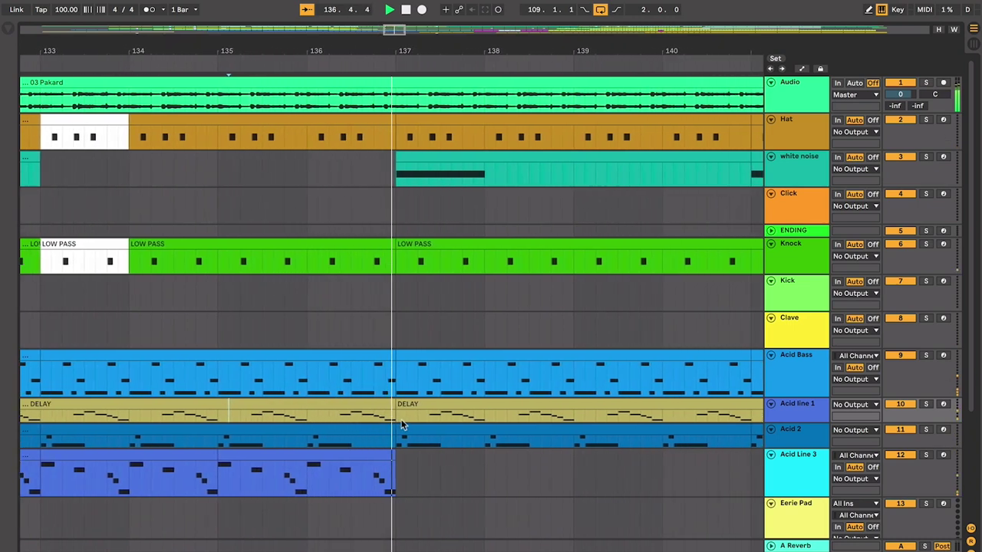
click(361, 453)
key(ctrl+d)
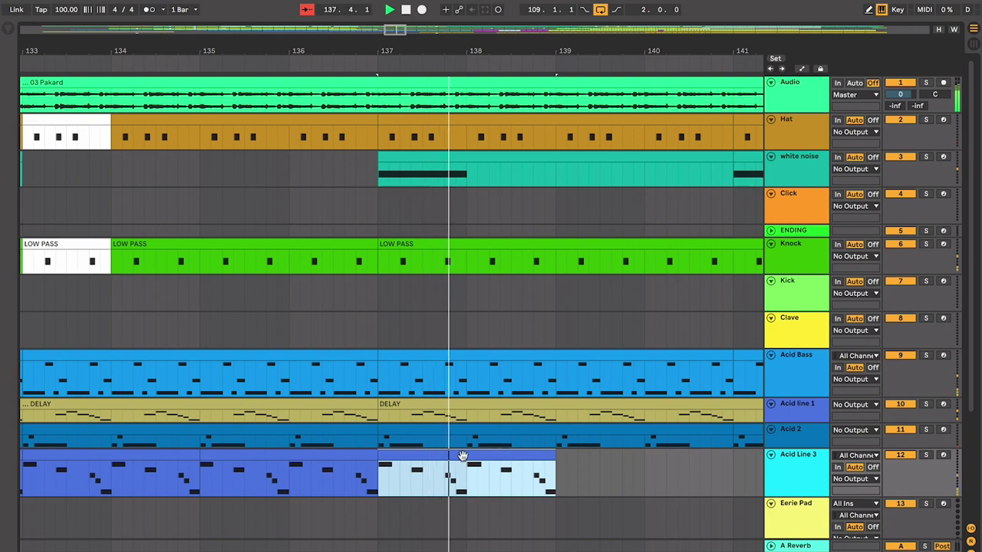
key(ctrl+d)
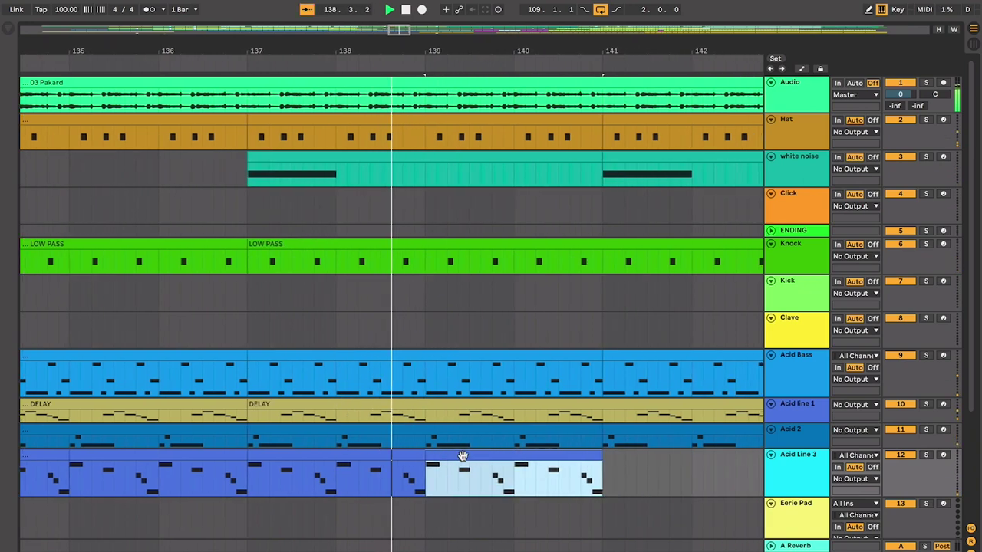
- Unfold the Eerie Pad 2 track and copy its opening clips earlier so the pad fills bars 138 to 146
scroll(460, 456, down, 5)
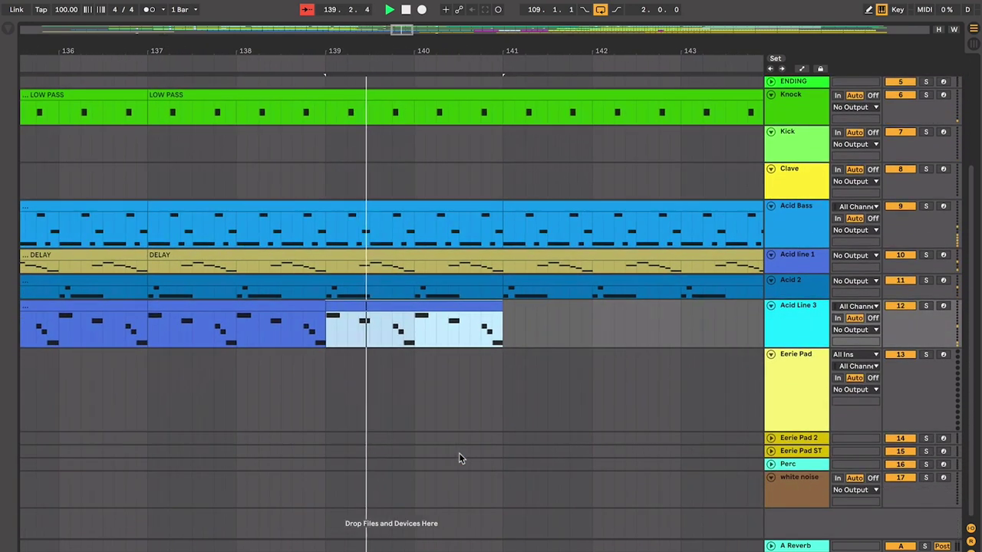
key(minus)
key(minus)
key(minus)
click(771, 438)
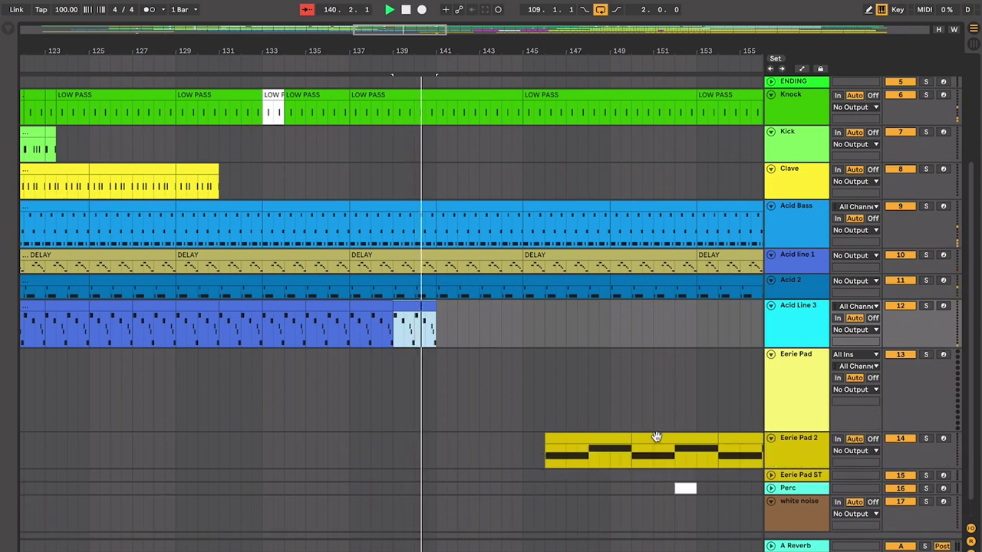
click(589, 439)
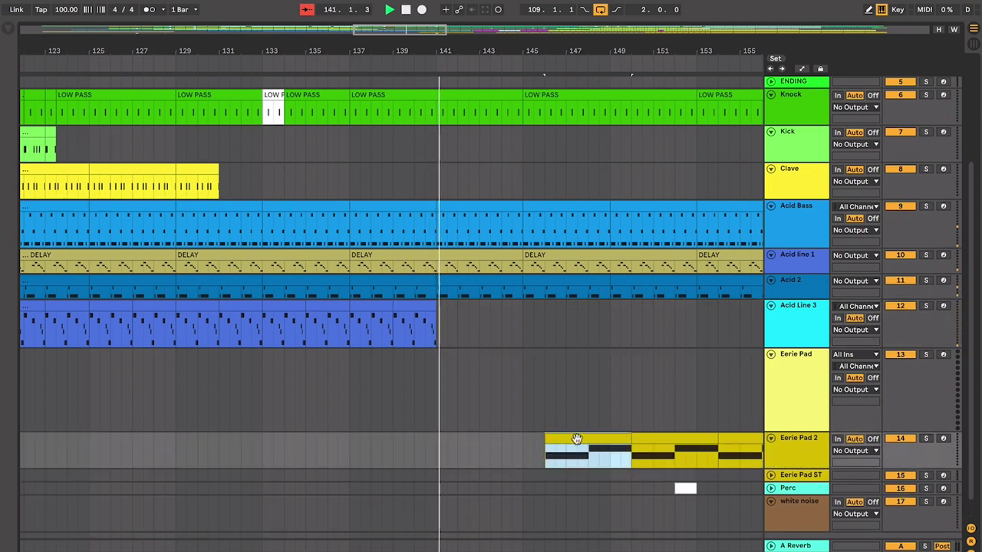
drag(577, 439, 421, 454)
click(372, 419)
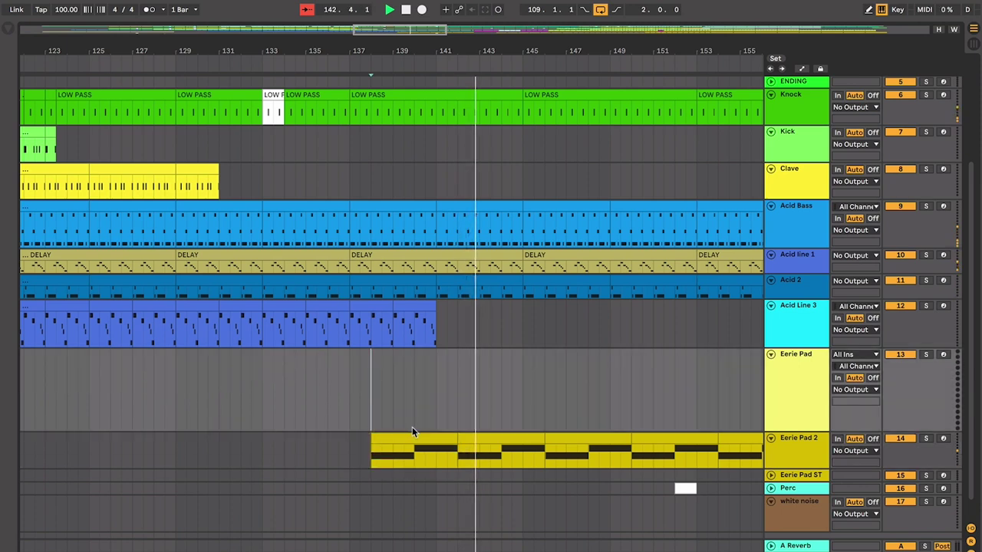
- Duplicate the Acid Line 3 clips from bars 137 to 141 until they reach bar 153, and stop playback
click(375, 309)
key(ctrl+d)
key(ctrl+d)
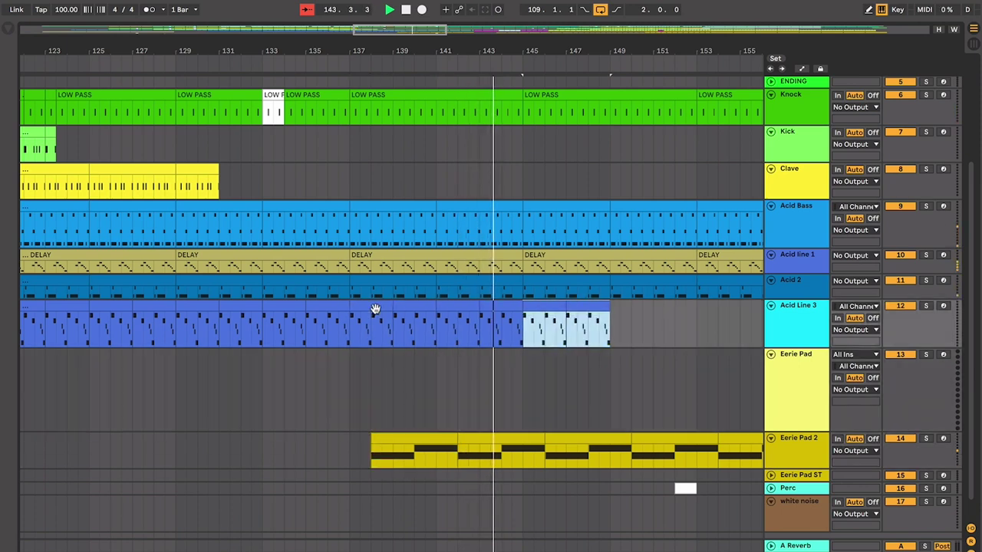
key(ctrl+d)
key(space)
- Inspect the Eerie Pad 2 clips at bars 138 to 146, leaving only the first one selected
click(416, 441)
shift+click(465, 439)
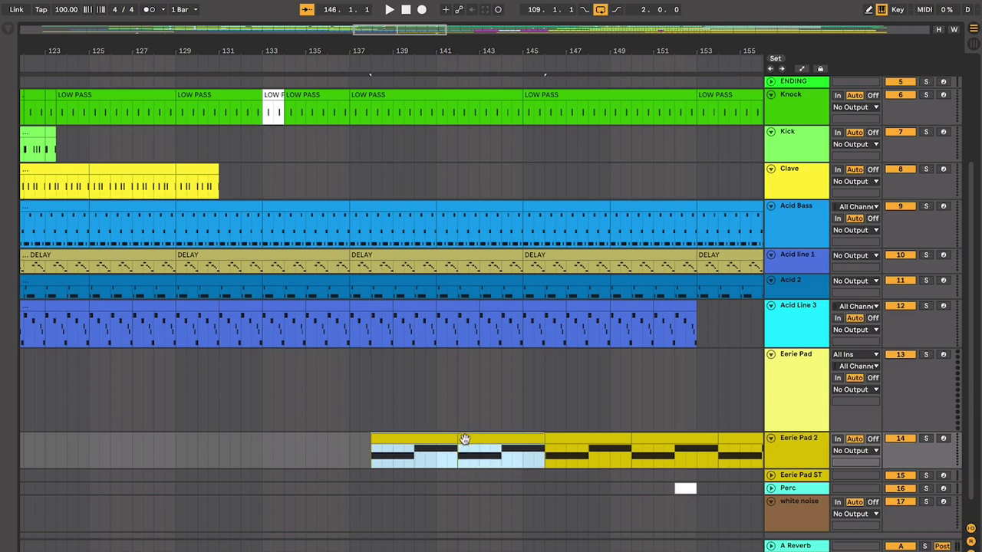
scroll(616, 426, up, 3)
scroll(616, 426, right, 3)
scroll(616, 426, down, 3)
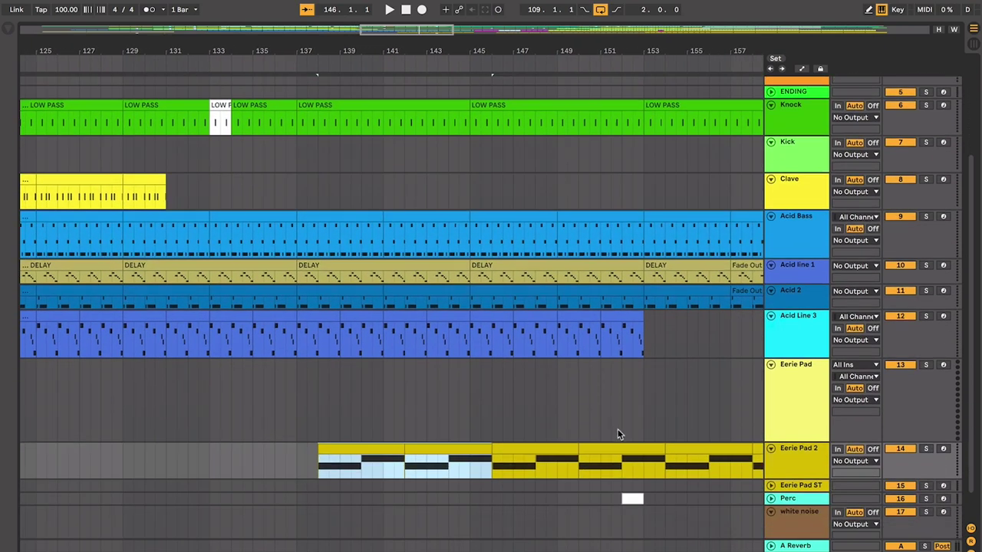
scroll(602, 444, up, 1)
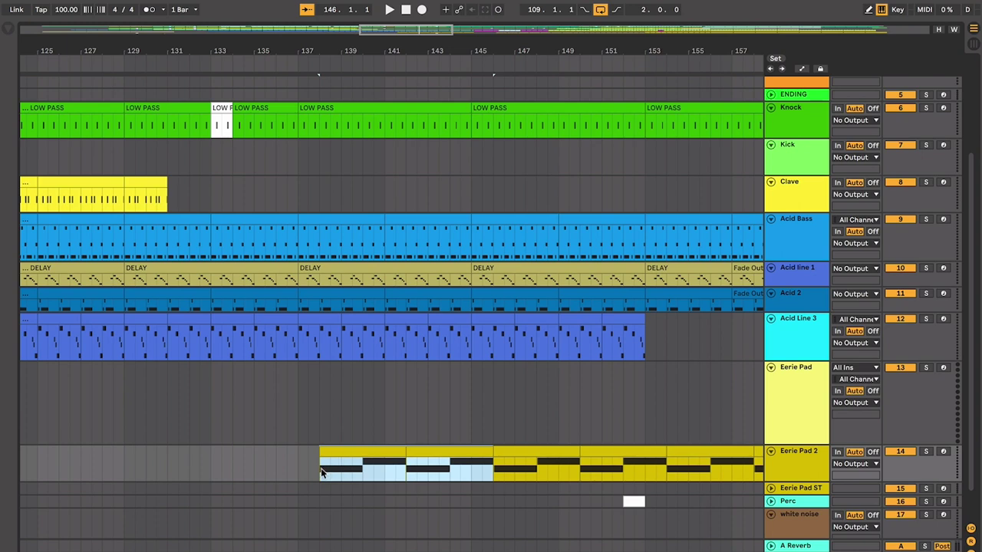
click(357, 470)
click(348, 453)
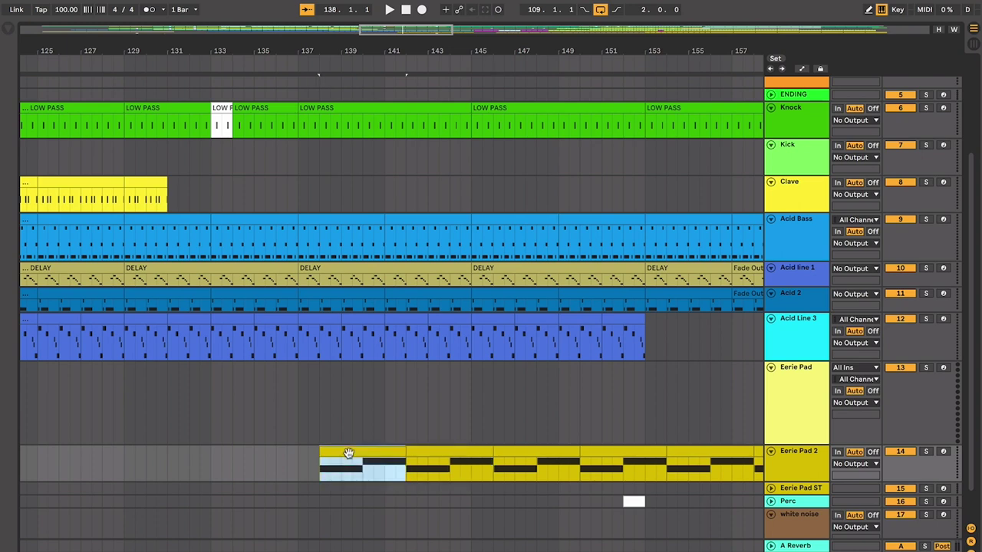
scroll(365, 463, up, 1)
scroll(365, 463, right, 1)
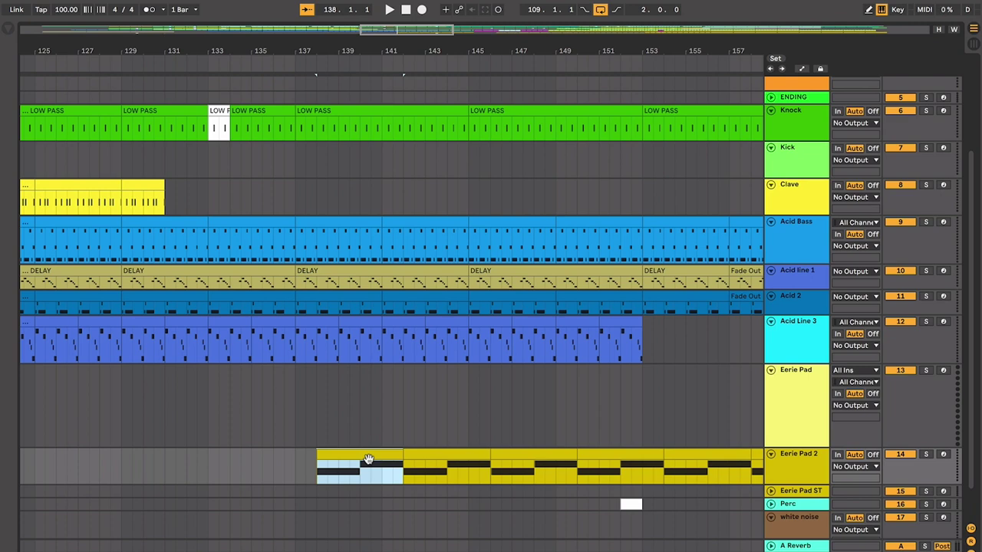
- Examine how the Eerie Pad 2 and Acid Line 3 clips sit against the other tracks across the whole arrangement
scroll(368, 459, up, 3)
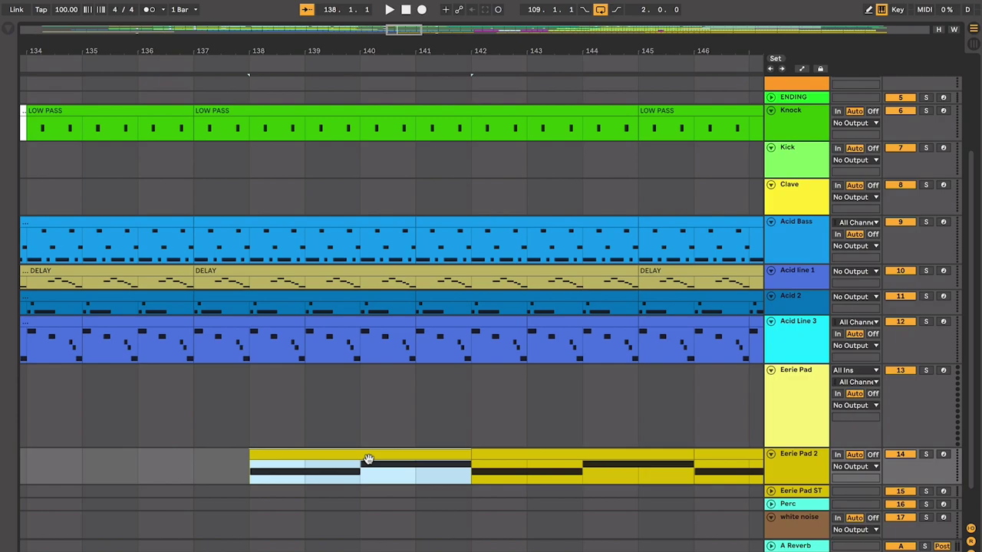
scroll(369, 458, down, 4)
scroll(369, 459, down, 1)
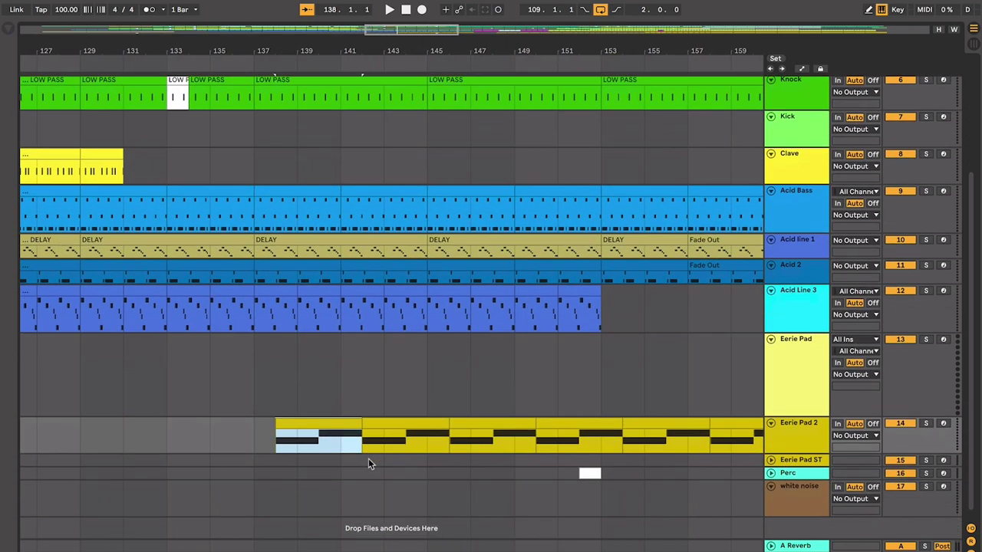
scroll(368, 458, down, 5)
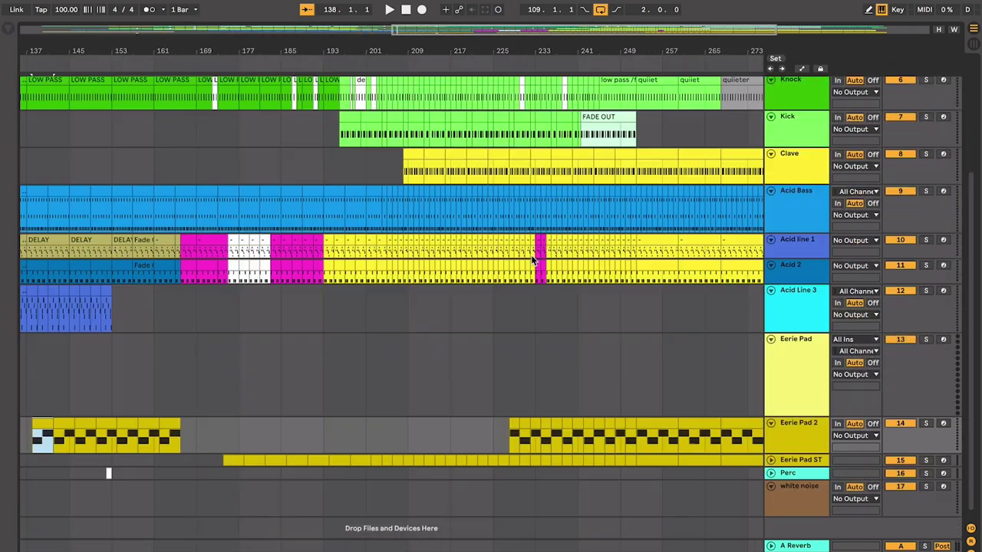
scroll(530, 255, left, 10)
scroll(531, 255, up, 3)
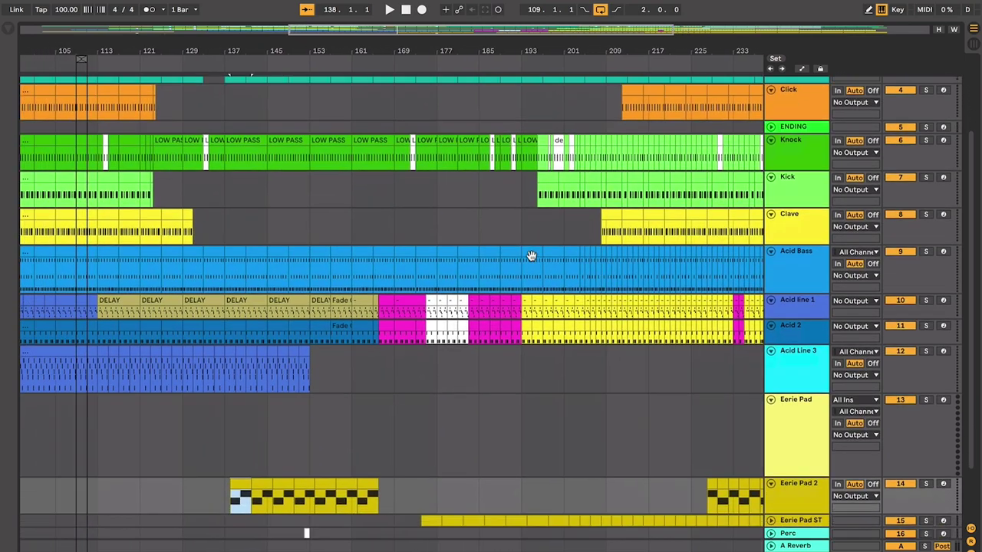
scroll(298, 484, down, 2)
scroll(298, 483, left, 3)
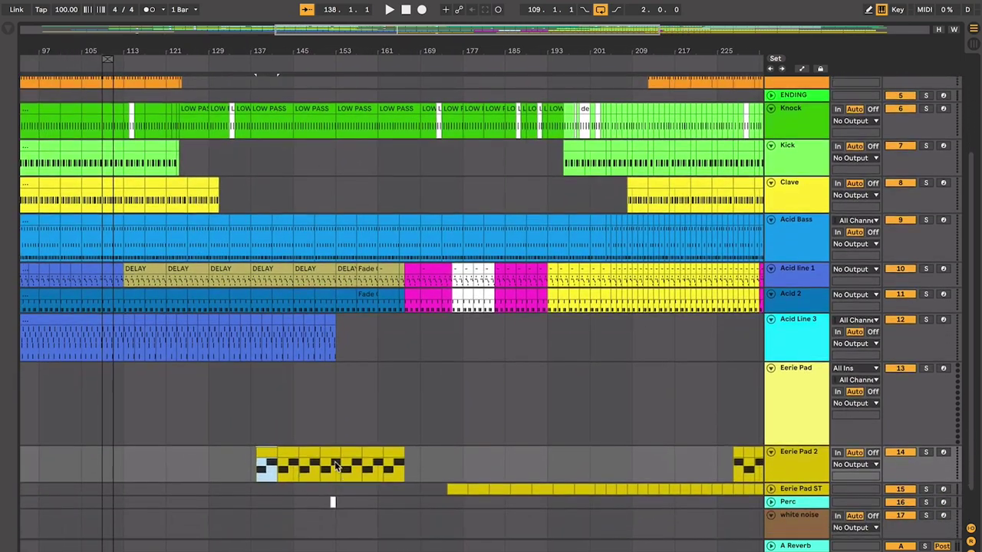
scroll(299, 421, up, 3)
scroll(298, 421, left, 8)
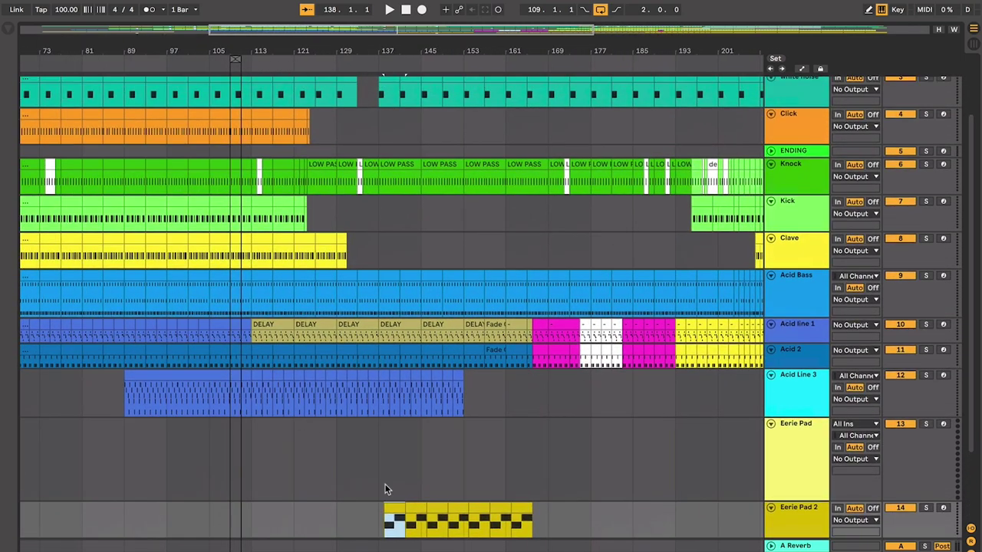
scroll(386, 490, up, 5)
scroll(386, 489, down, 1)
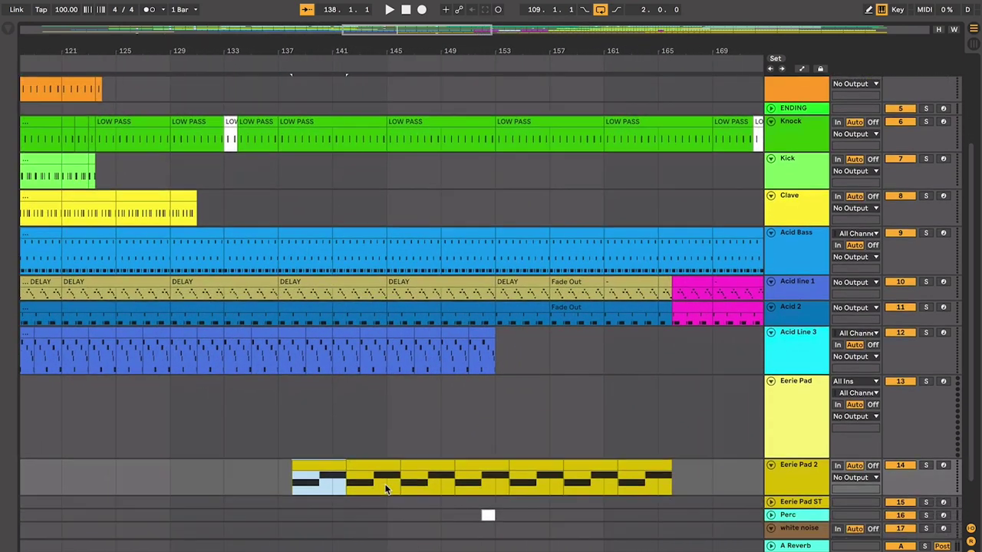
- Play the arrangement from bar 138 and listen to the Eerie Pad 2 entry up to bar 145
key(space)
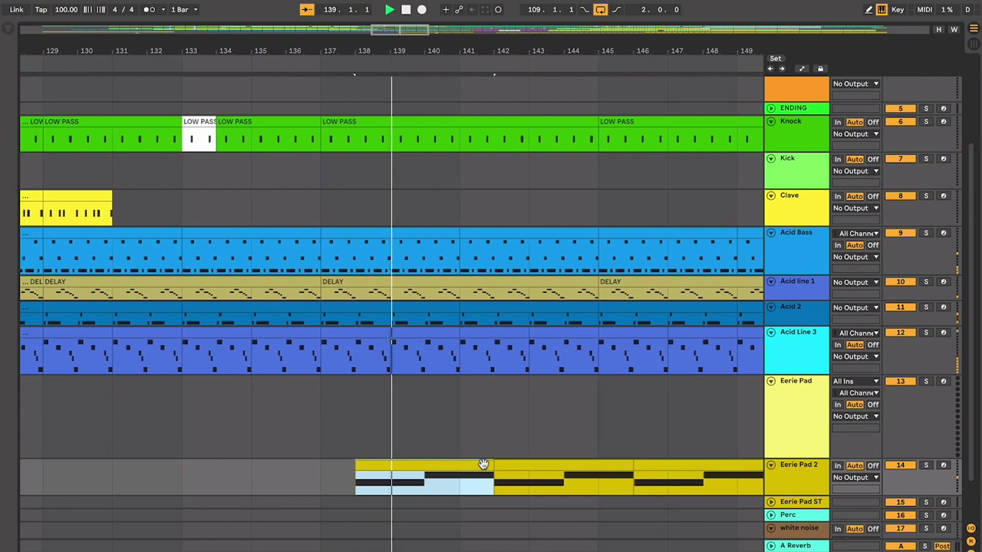
scroll(483, 465, up, 2)
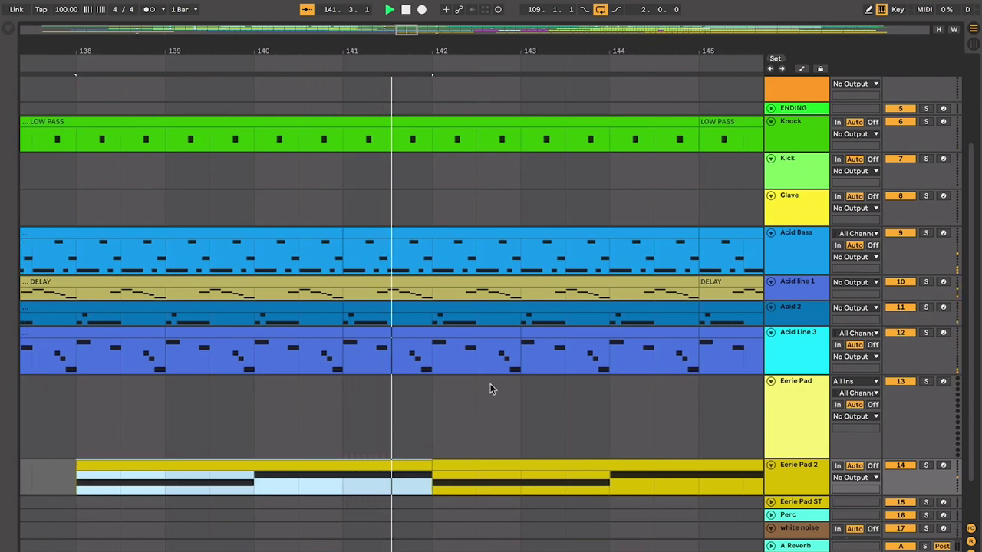
scroll(490, 387, up, 3)
scroll(490, 384, down, 1)
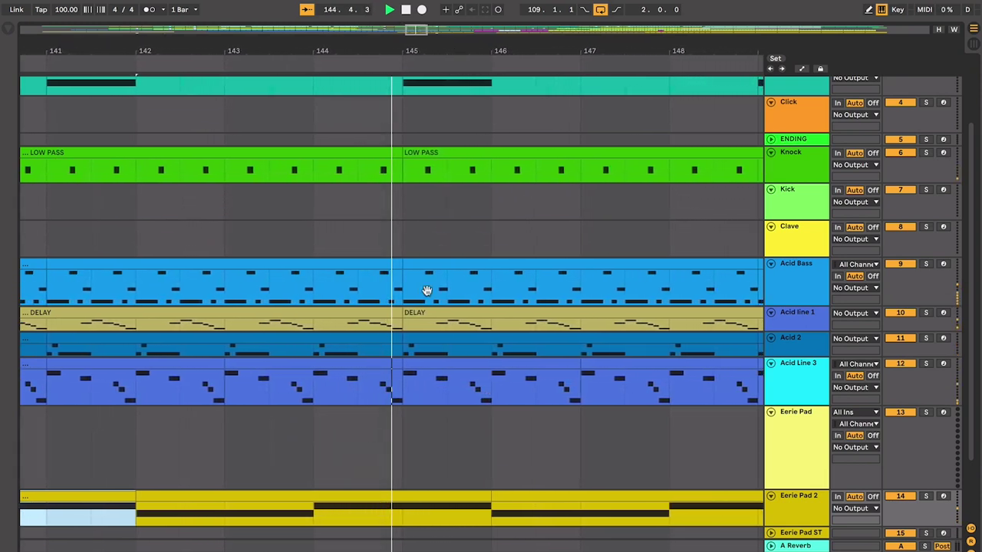
- Split off bar 144 of the Knock LOW PASS clip and colour that segment white
drag(291, 164, 373, 171)
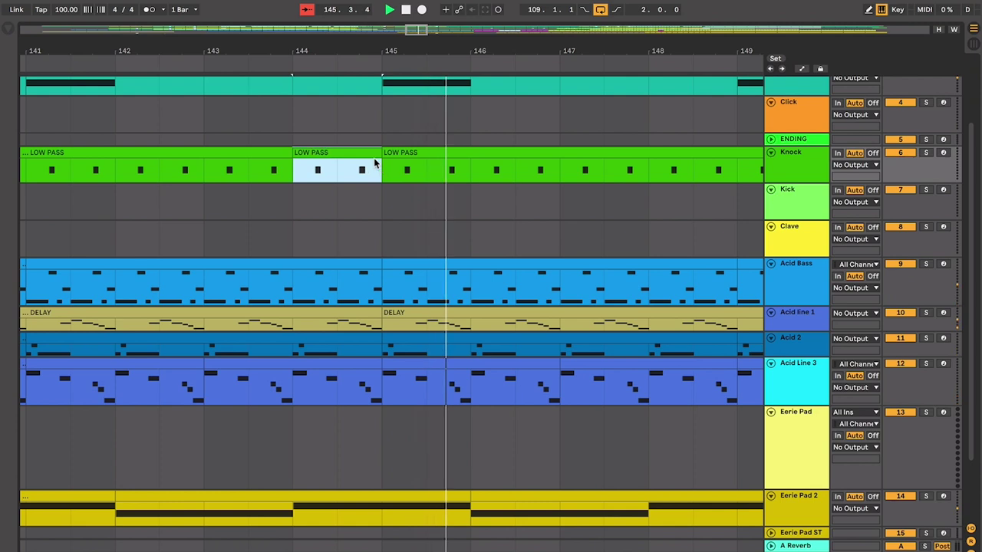
right_click(365, 150)
click(527, 372)
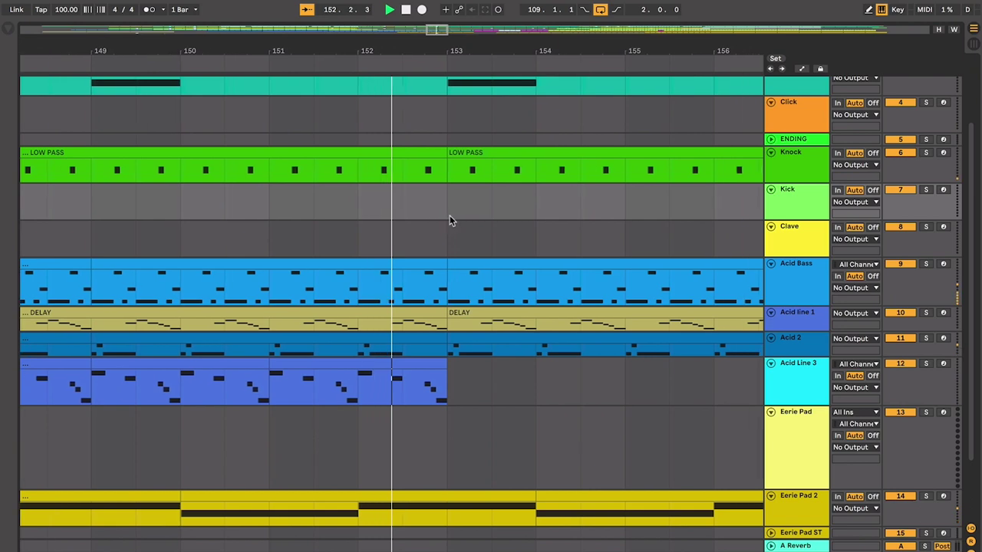
- Separate bar 152 from the Knock LOW PASS clip and colour it white
click(296, 155)
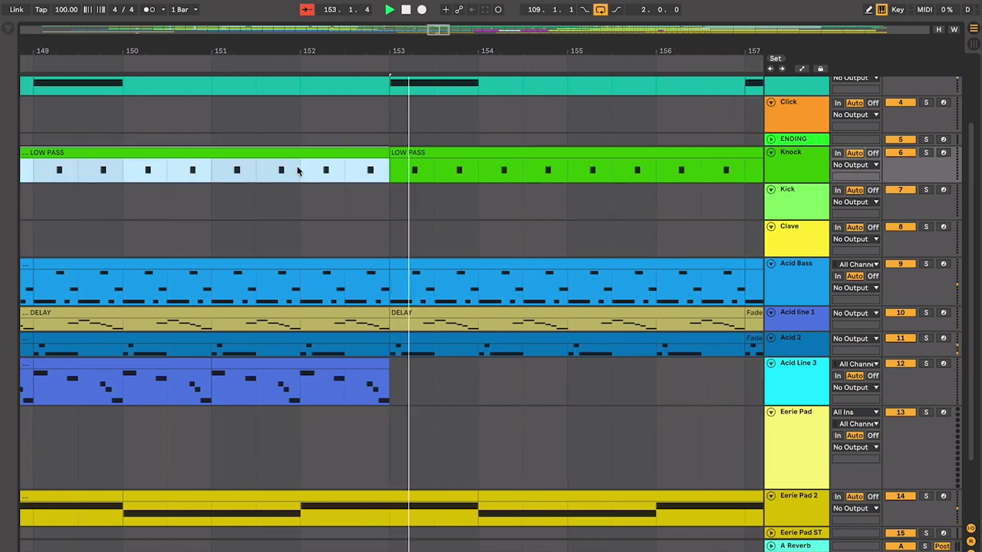
drag(300, 170, 386, 175)
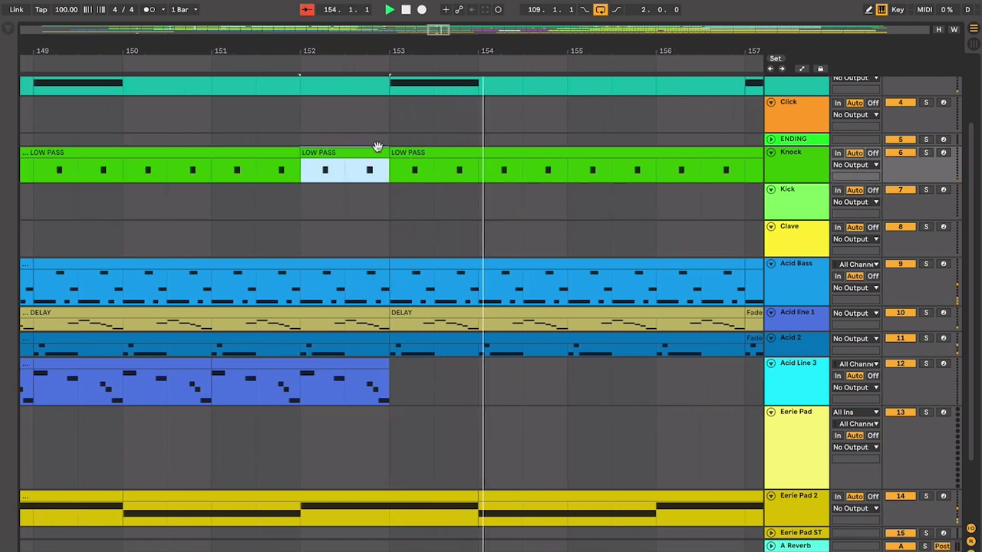
right_click(378, 147)
key(Escape)
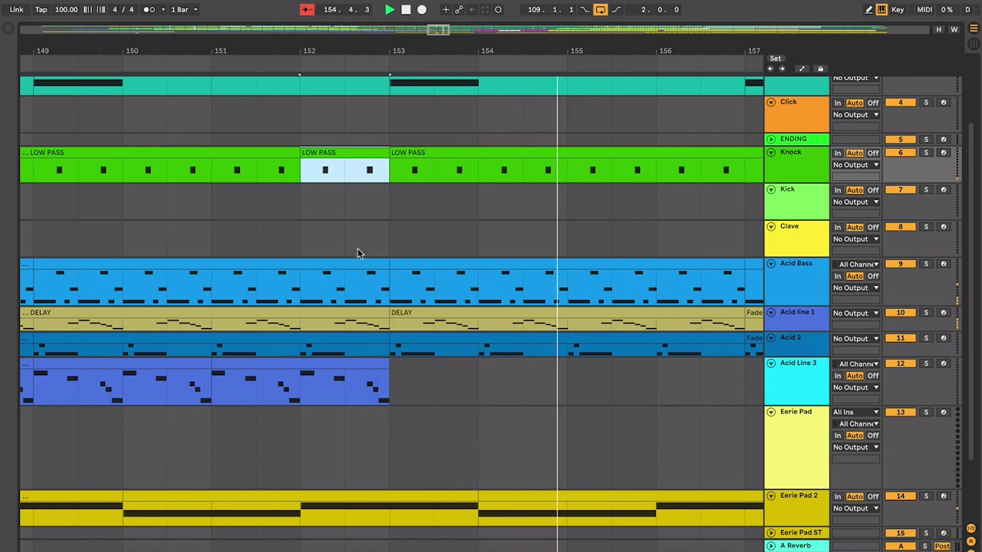
right_click(357, 151)
click(520, 372)
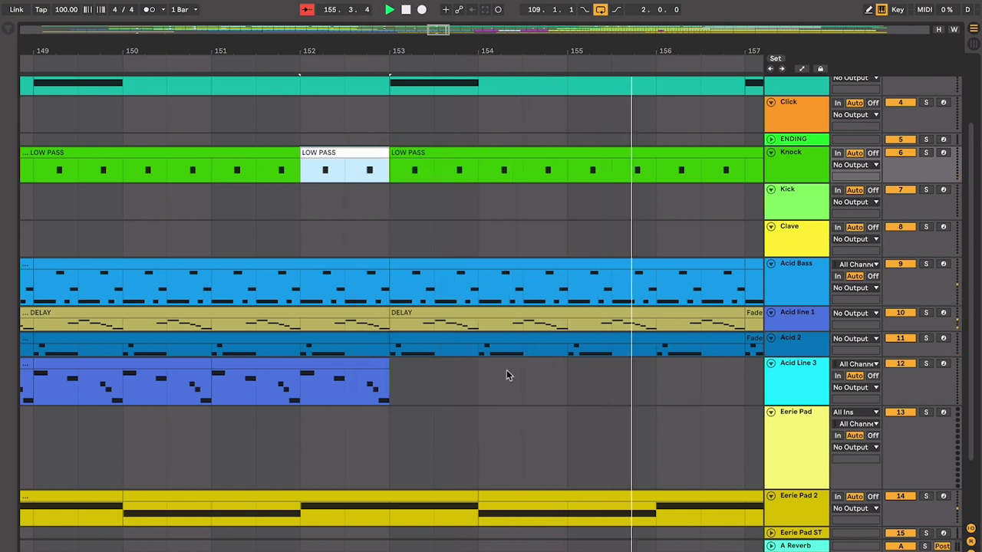
- Duplicate the Acid Line 3 clip at bars 151 to 153 twice so it fills bars 153 to 157
click(341, 363)
key(ctrl+d)
key(ctrl+d)
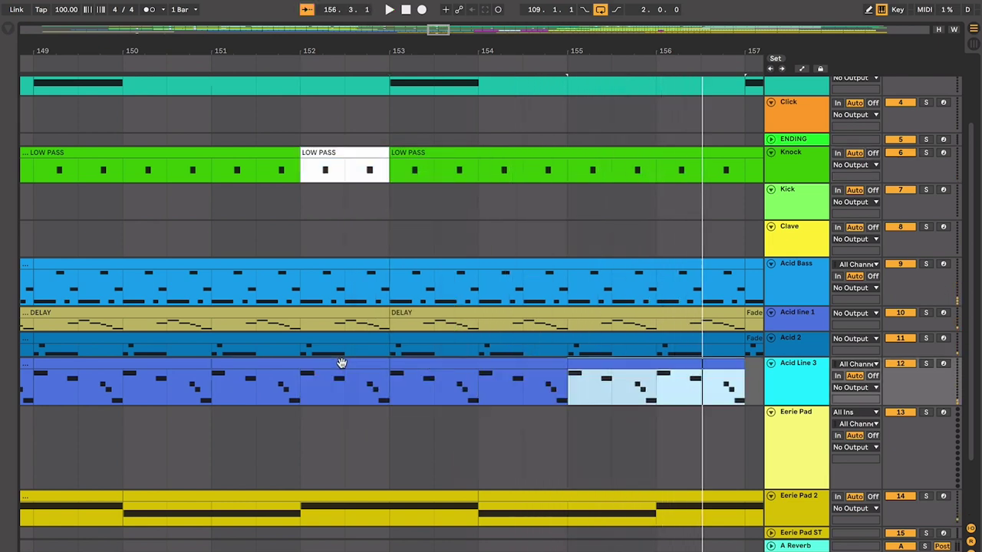
- Resume playback within bar 156 and duplicate the last Acid Line 3 clip four times, filling bars 157 to 165
click(696, 395)
key(space)
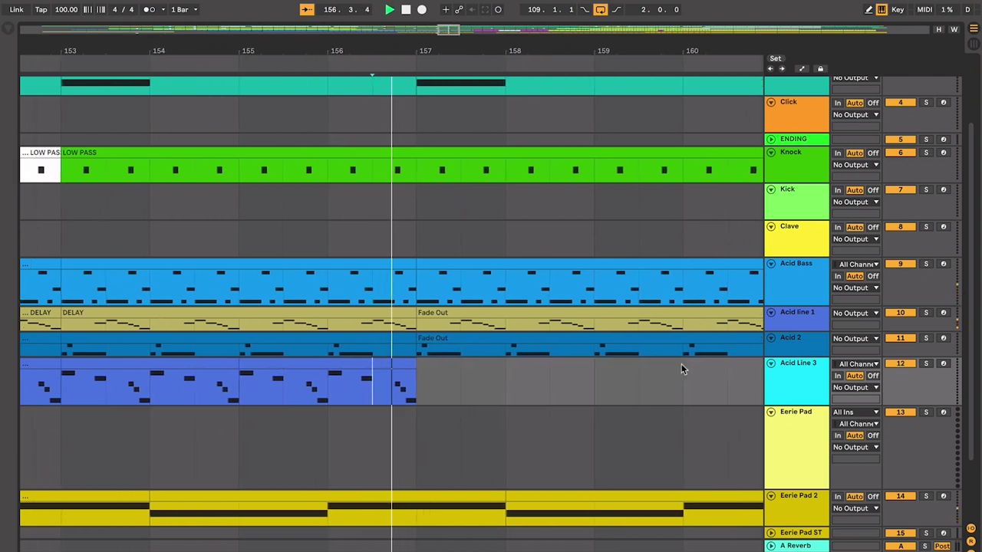
click(351, 364)
key(ctrl+d)
key(ctrl+d)
key(ctrl+d)
key(ctrl+d)
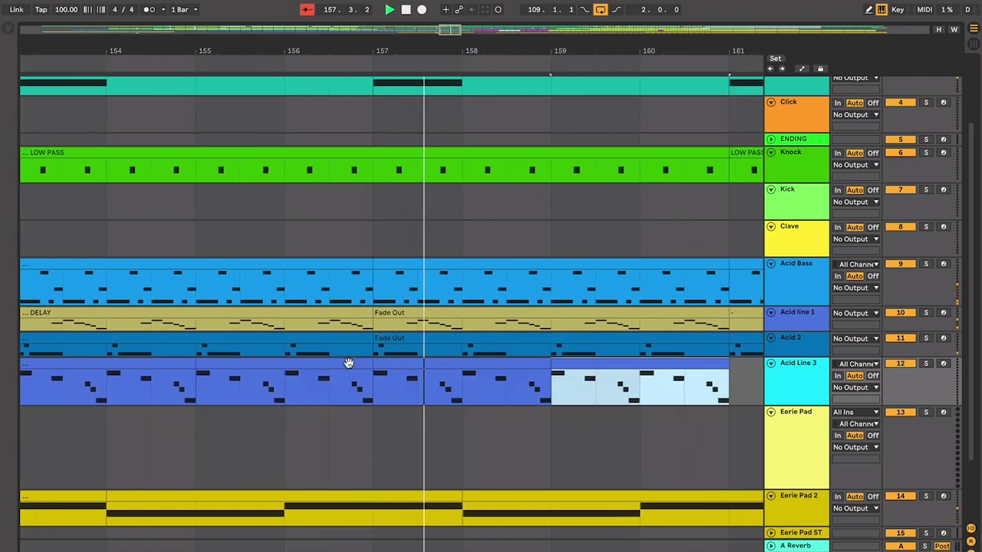
- Play the arrangement around bar 161 to check the extended Acid Line 3 against the neighbouring tracks
key(minus)
key(minus)
key(minus)
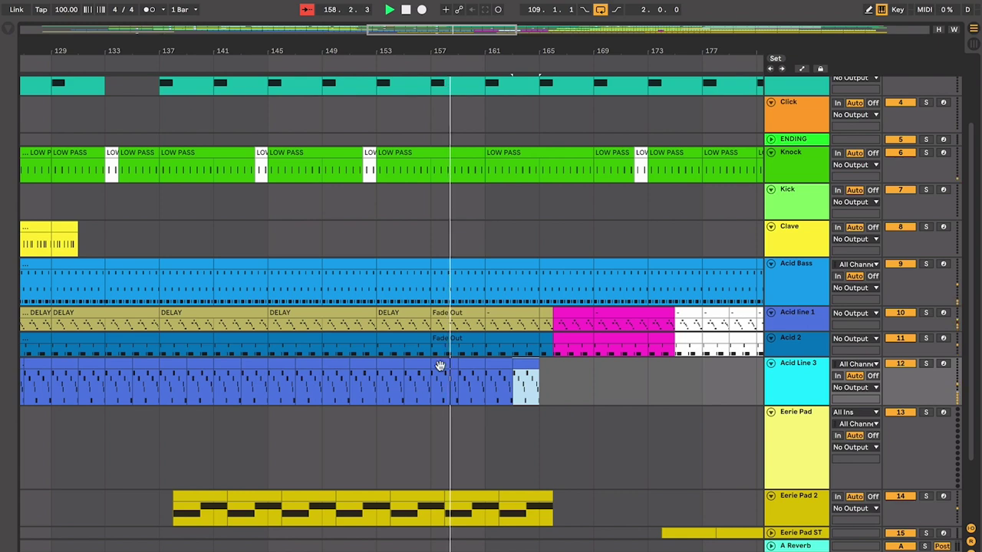
key(plus)
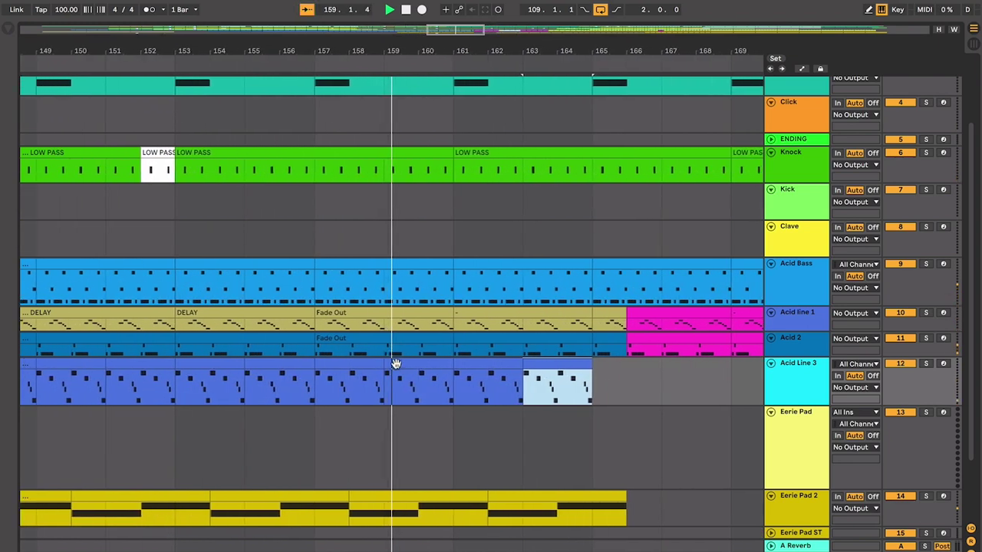
click(395, 364)
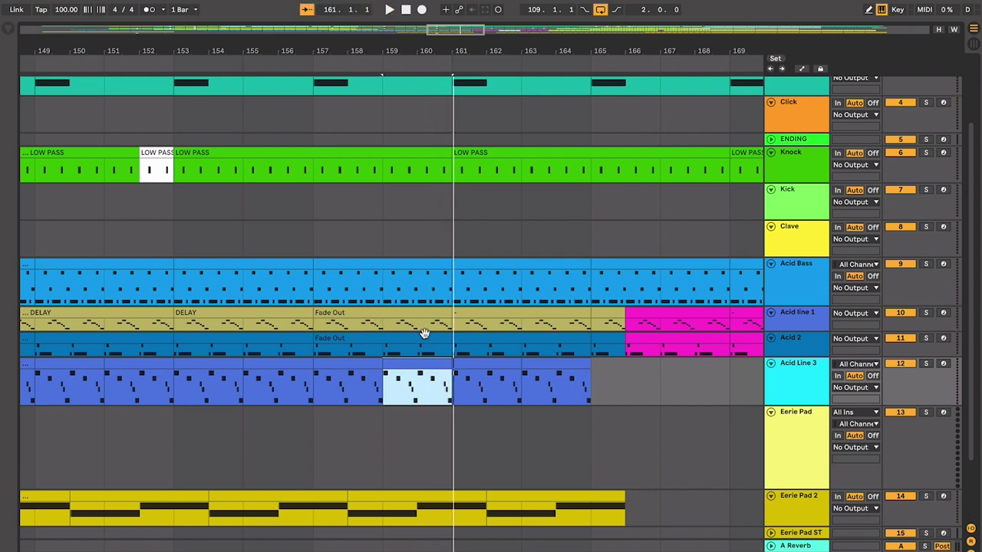
click(428, 499)
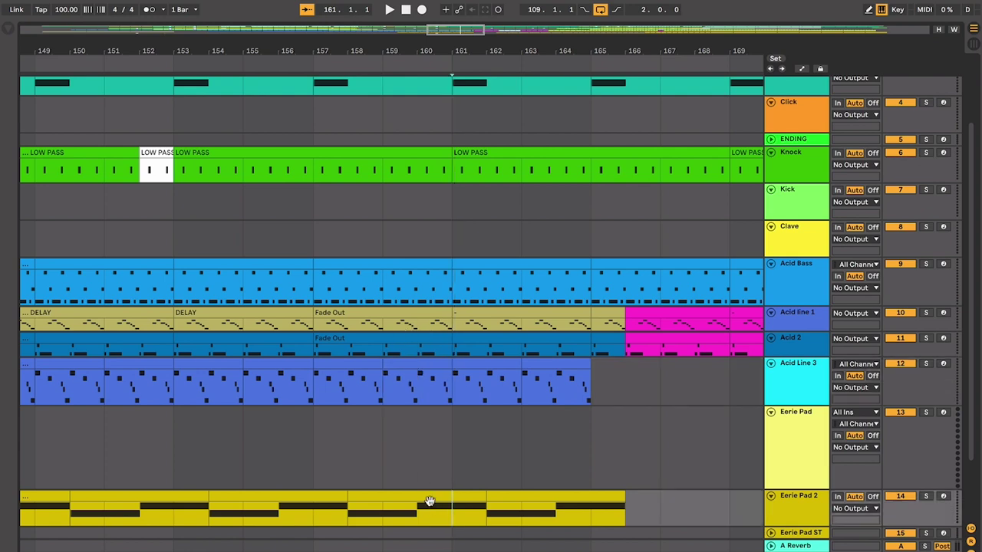
click(452, 355)
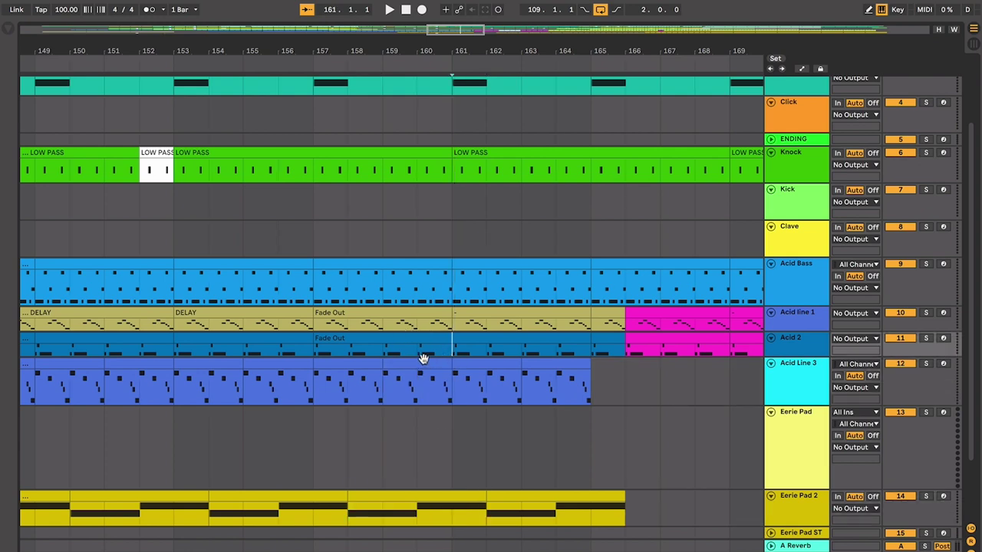
key(space)
click(416, 391)
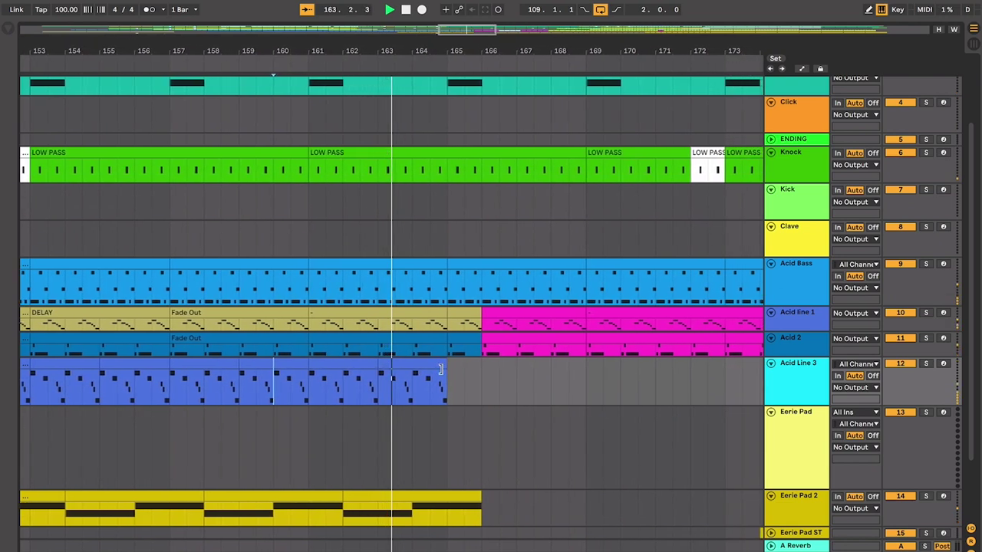
- Duplicate the last single bar of Acid Line 3, at bar 164, so the track reaches bar 166
click(424, 369)
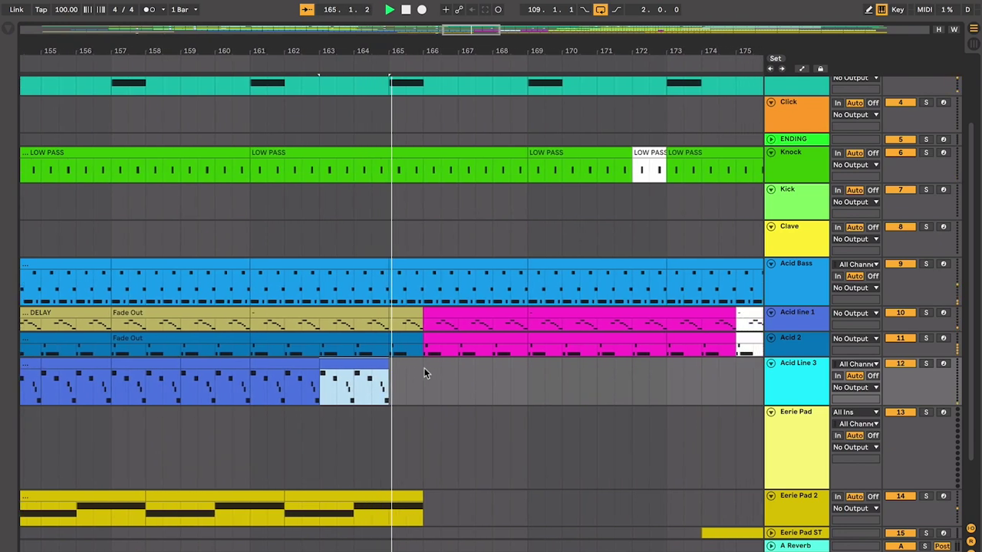
click(345, 387)
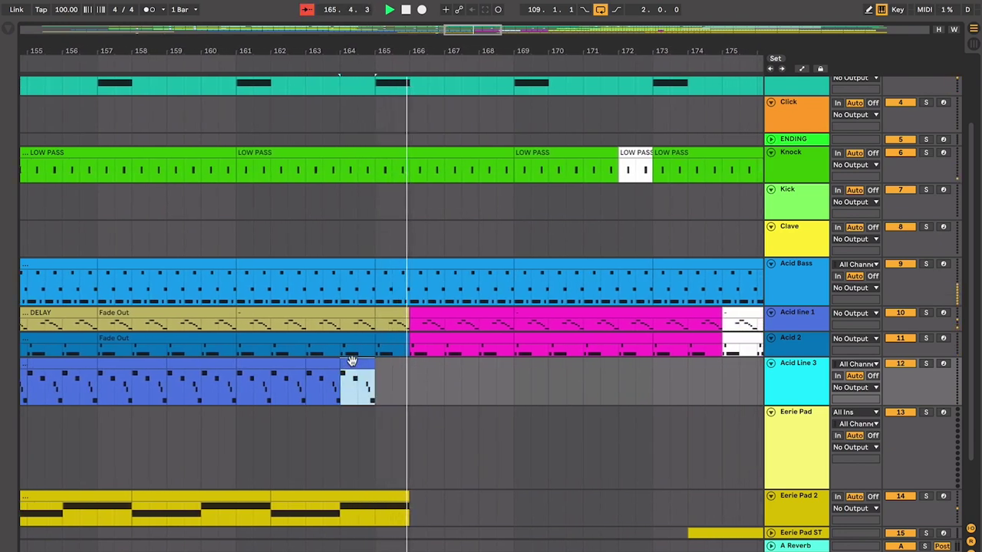
key(ctrl+d)
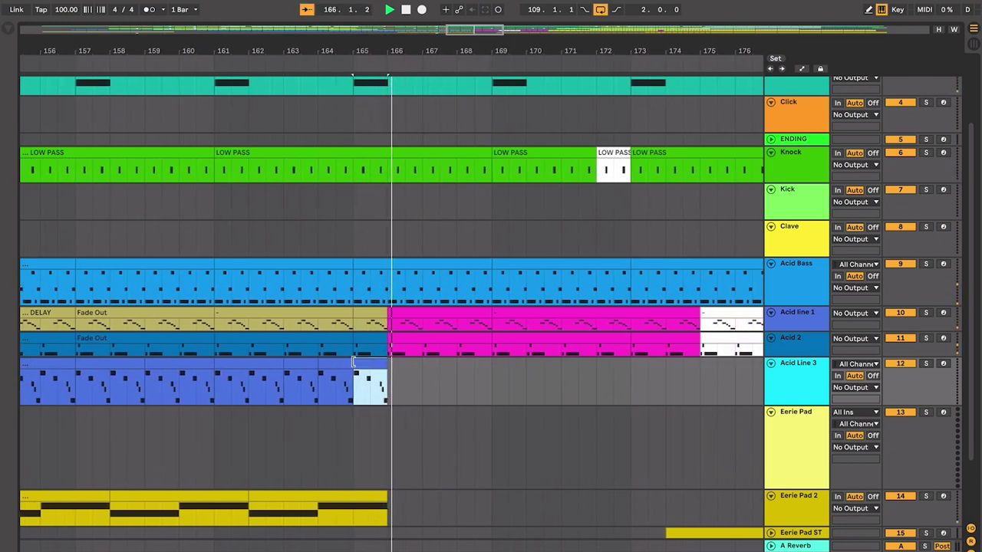
- Duplicate the last three bars of Acid Line 3, bars 163 to 166, three times to fill the track up to bar 175
click(314, 490)
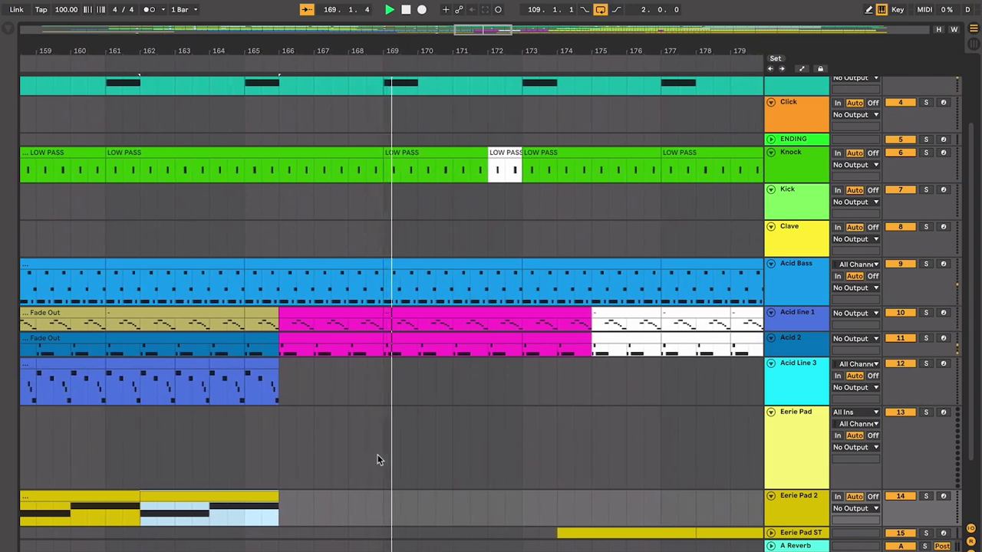
drag(241, 368, 175, 375)
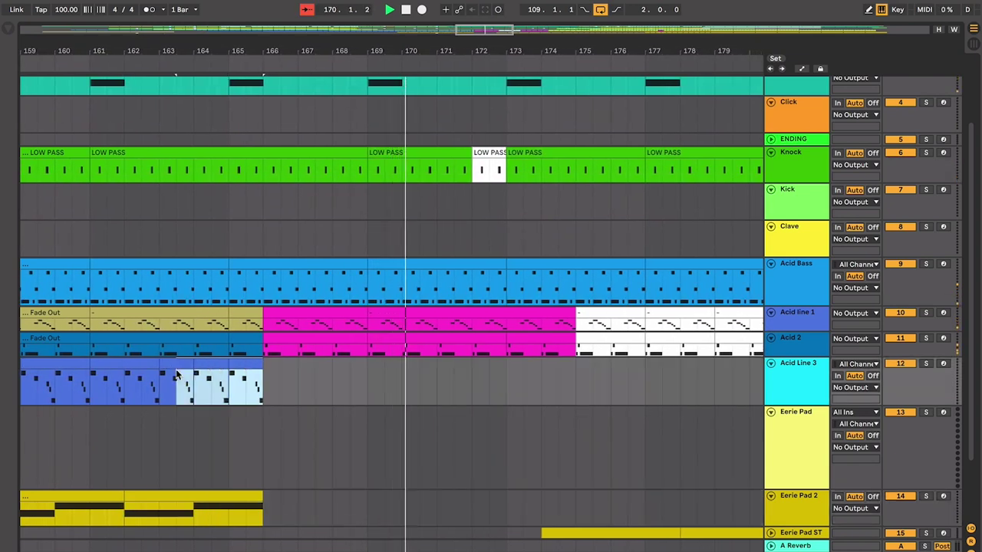
key(ctrl+d)
key(ctrl+d)
key(ctrl+d)
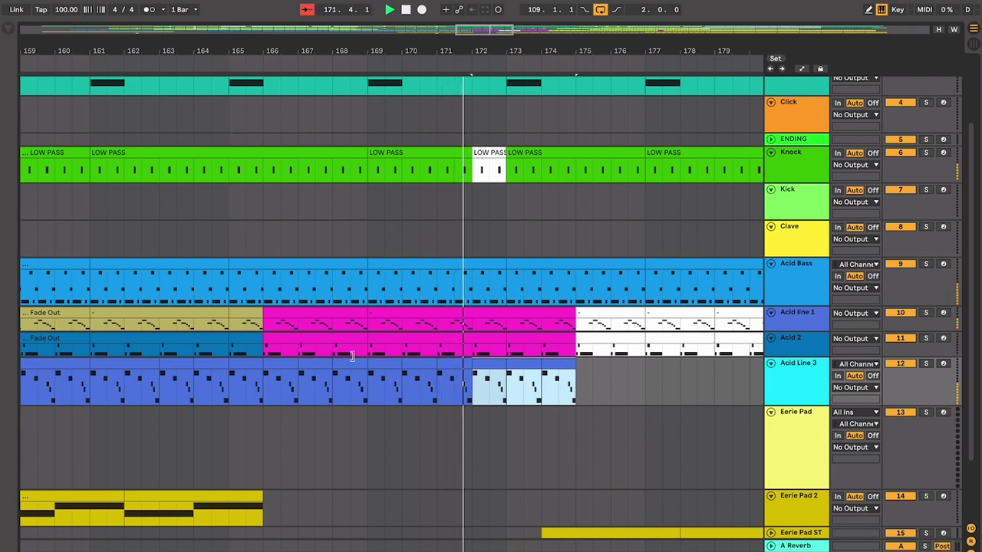
- Examine where Eerie Pad 2 ends at bar 166 against the pink Acid line 1 and Acid 2 clips that follow
click(246, 496)
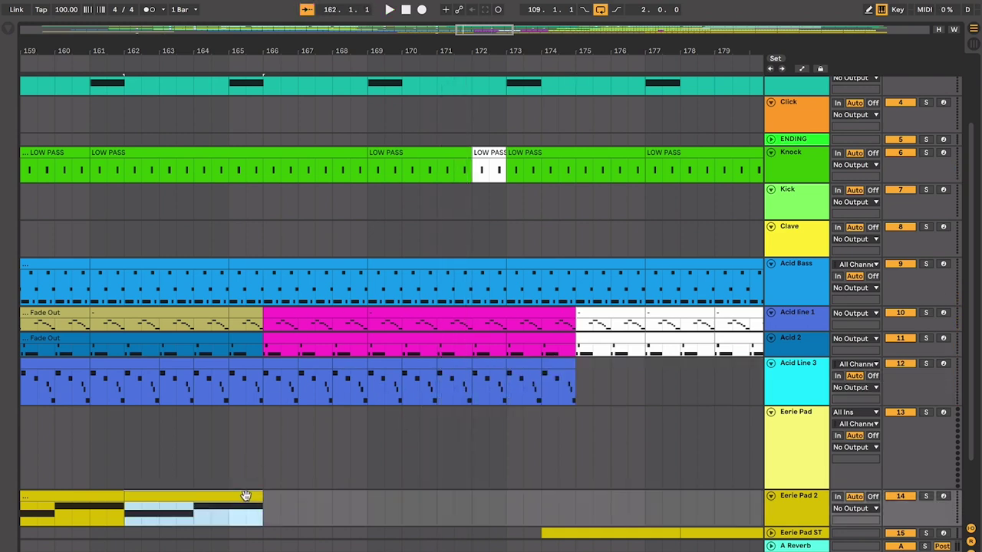
click(264, 474)
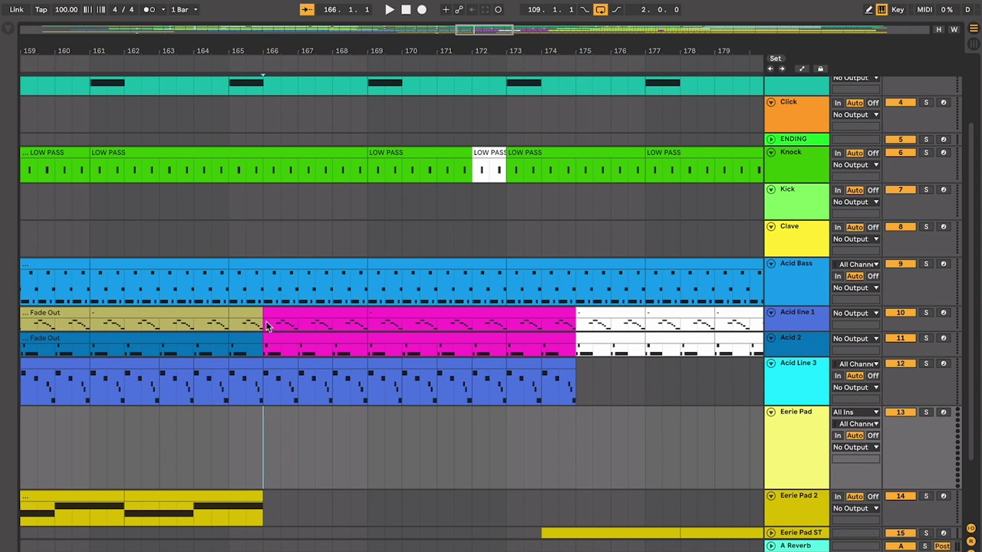
drag(267, 326, 569, 338)
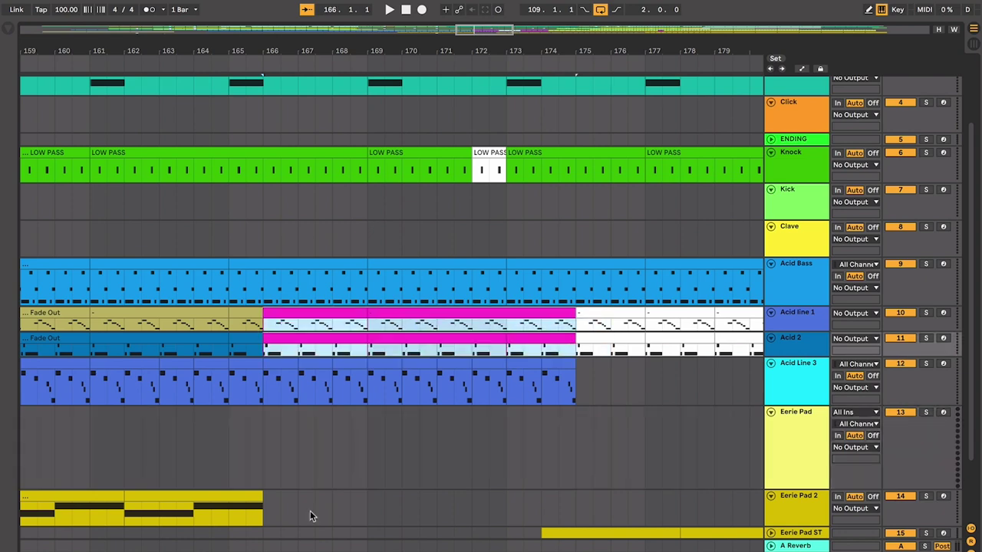
scroll(310, 511, left, 1)
scroll(309, 511, right, 1)
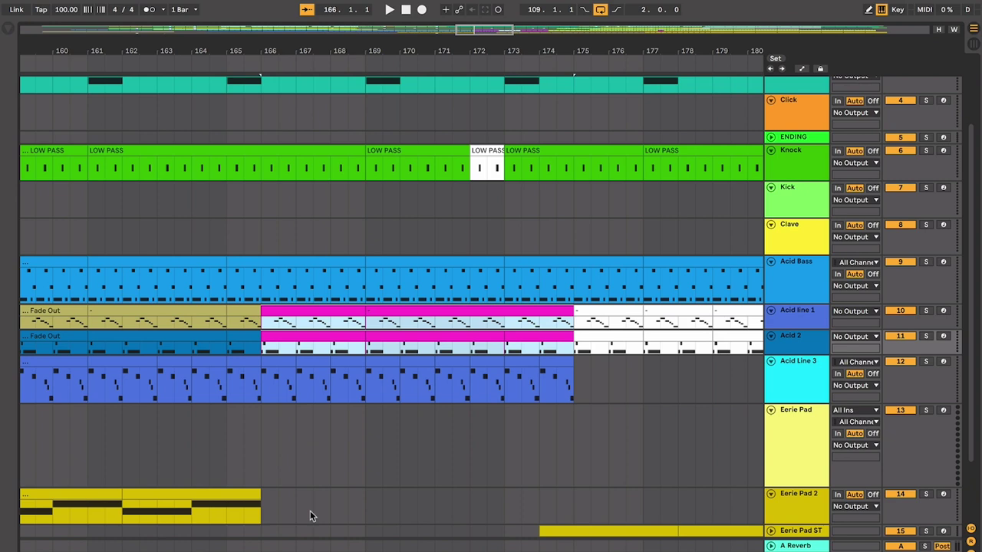
click(230, 496)
scroll(262, 456, down, 3)
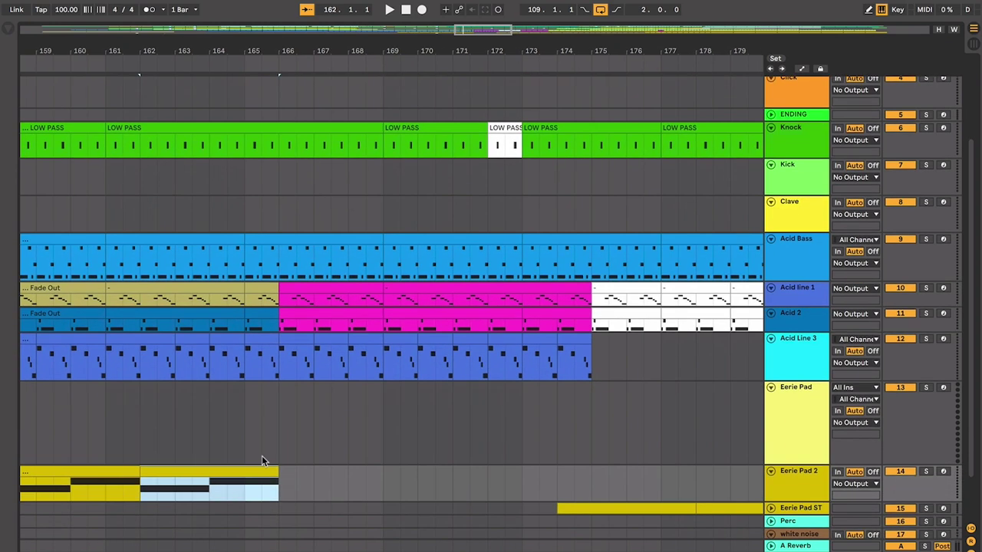
click(303, 293)
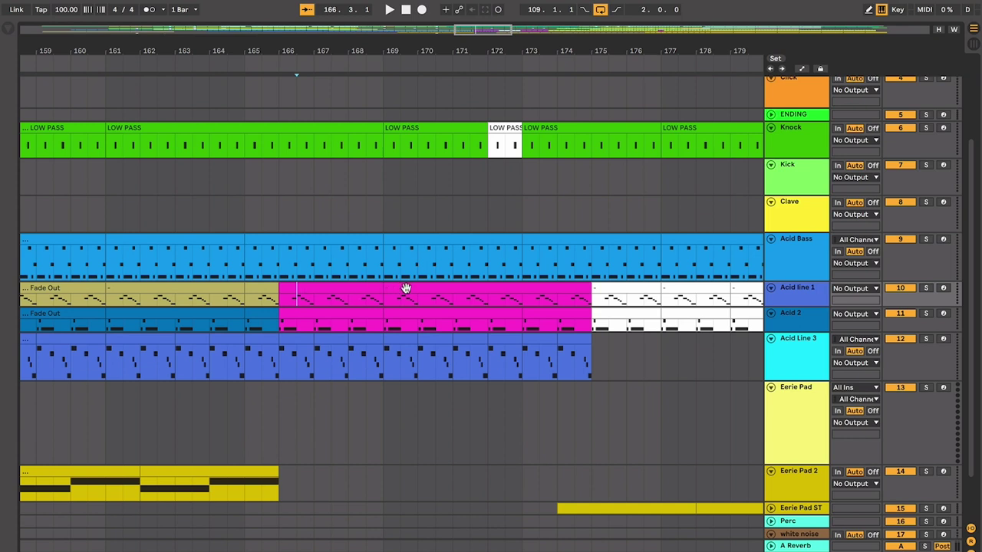
- Play the section from bar 169 onwards and unfold the Eerie Pad ST track
key(space)
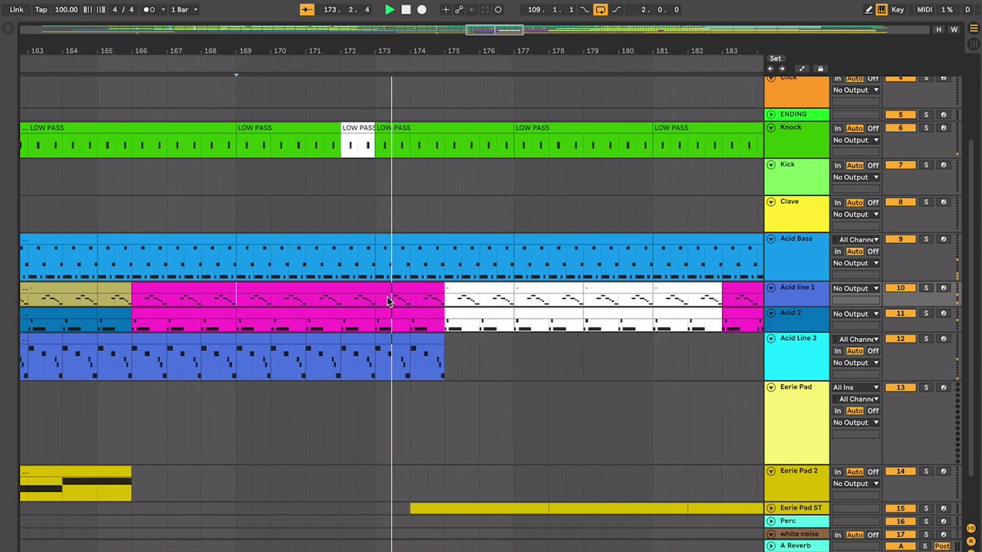
scroll(387, 296, up, 2)
scroll(387, 296, down, 4)
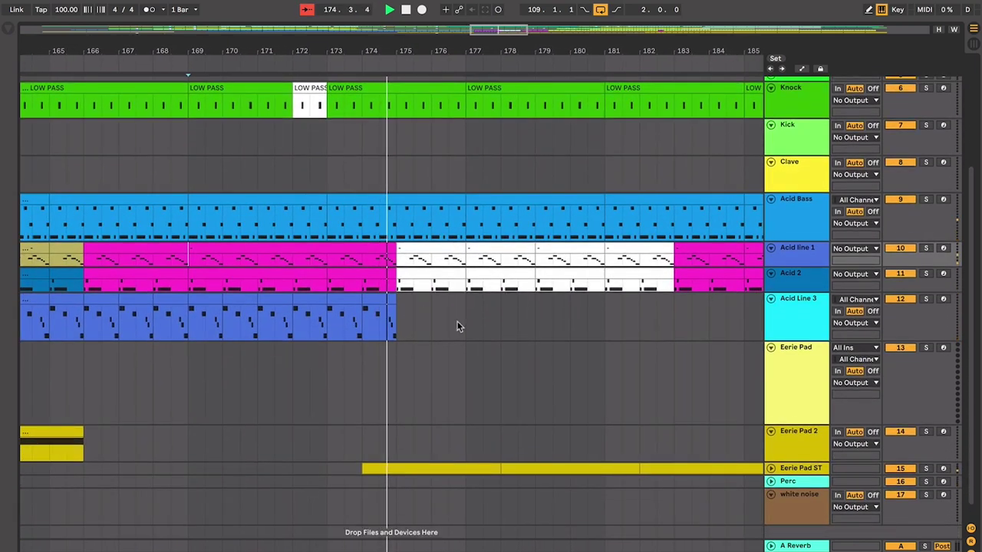
click(771, 468)
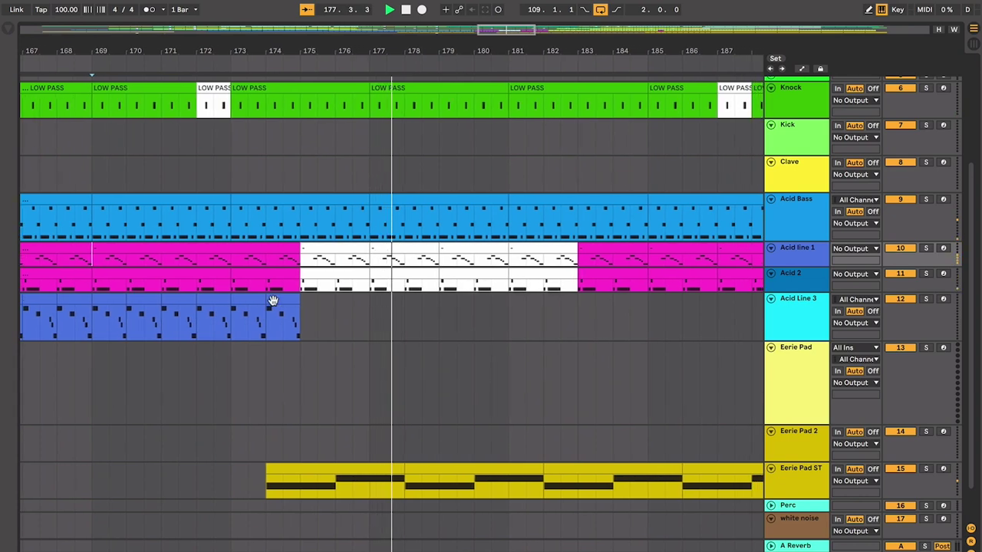
- Duplicate the last two bars of Acid Line 3, bars 173 to 175, four times to fill bars 175 to 183
drag(271, 302, 250, 302)
key(super+d)
key(super+d)
key(super+d)
key(ctrl+d)
- Colour the Acid Line 3 clips from bar 175 to 183 white
shift+click(315, 301)
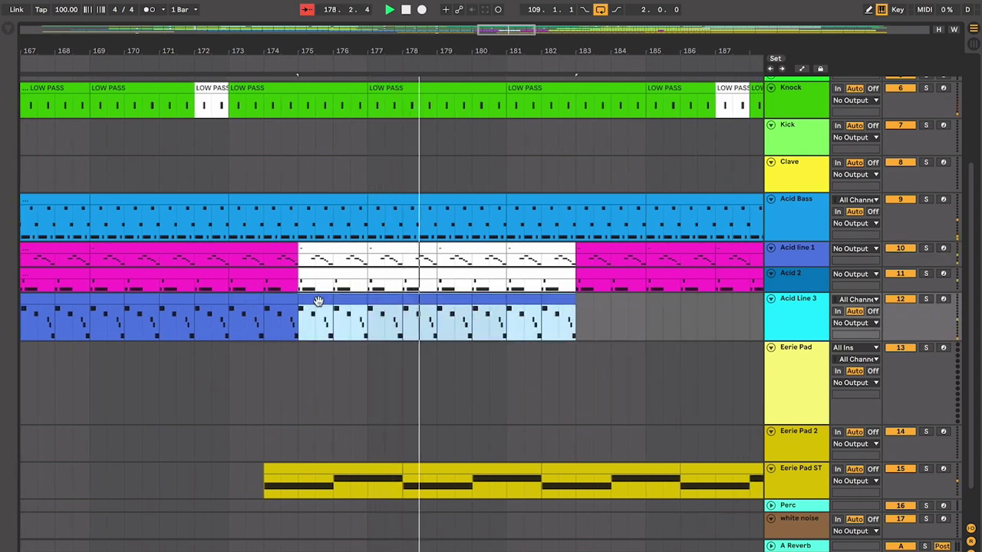
right_click(320, 303)
click(481, 495)
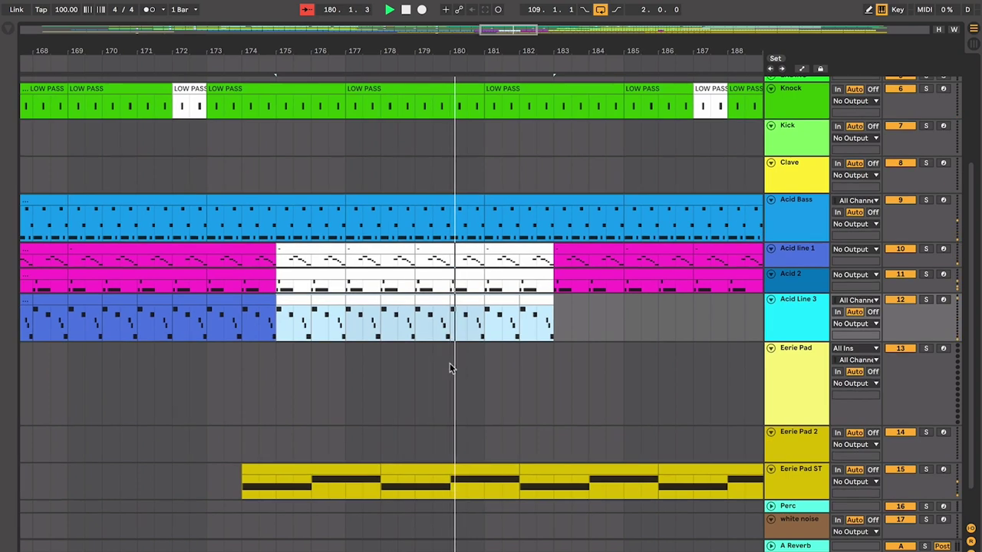
- Check the Eerie Pad ST clips and place the insert marker at their start, bar 174, on the Eerie Pad 2 track
click(434, 466)
click(788, 476)
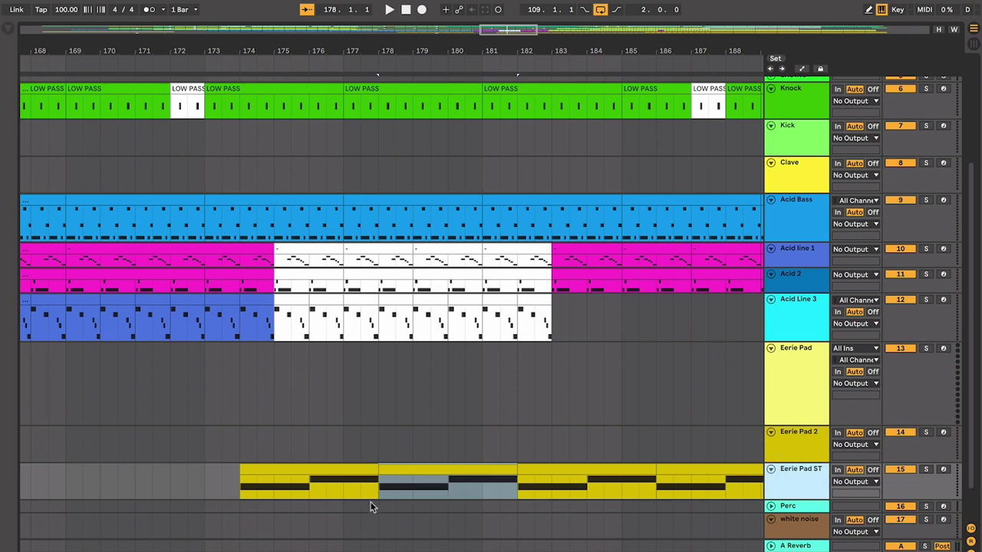
click(242, 421)
click(246, 439)
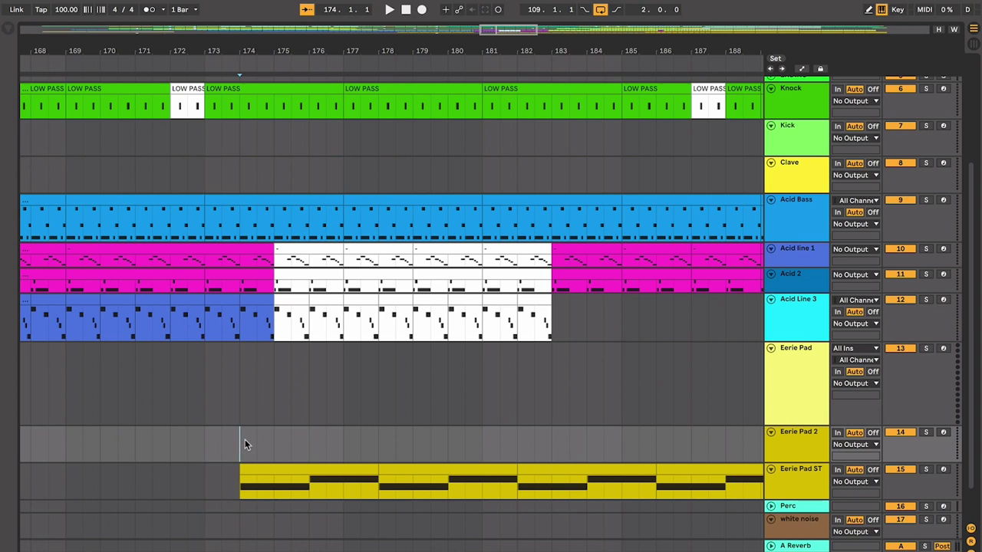
- Audition the Eerie Pad 2 clip at bar 158, inspect its MIDI notes and return to the arrangement
scroll(244, 440, left, 5)
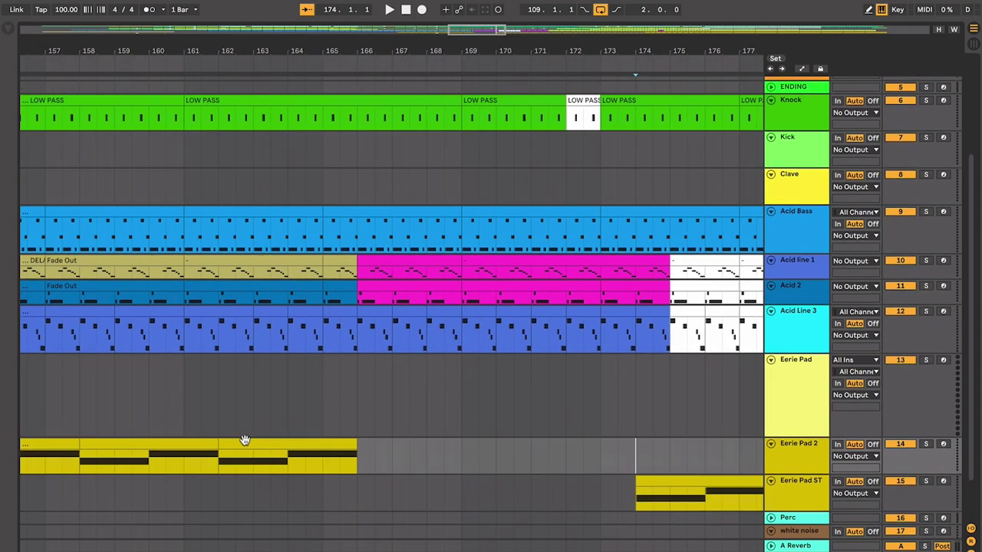
drag(82, 445, 204, 445)
key(space)
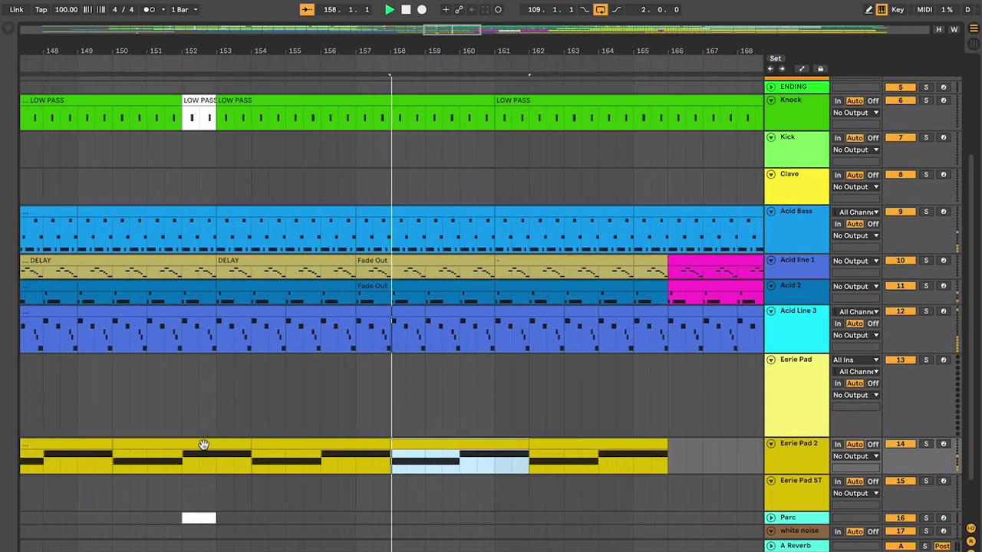
double_click(465, 443)
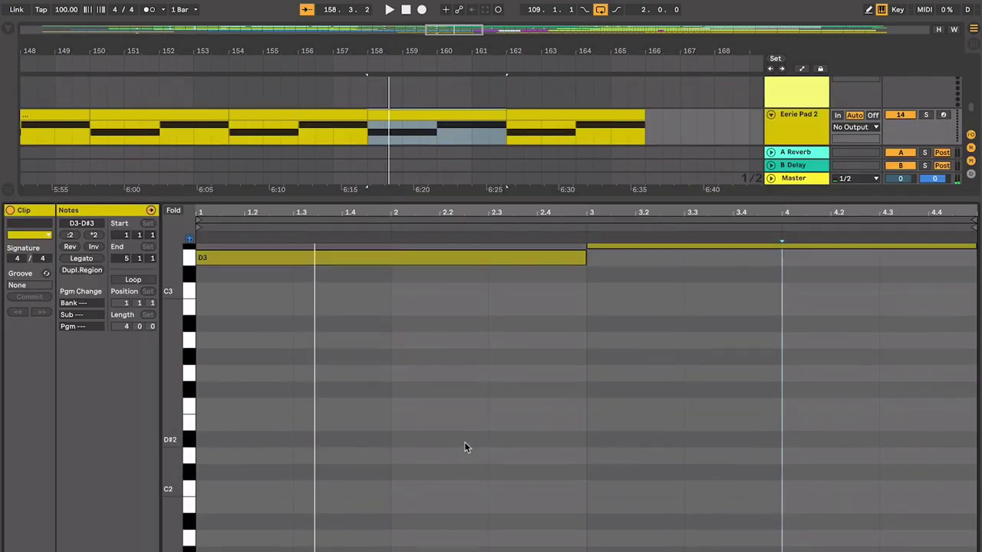
scroll(464, 442, up, 2)
key(super+alt+l)
click(452, 393)
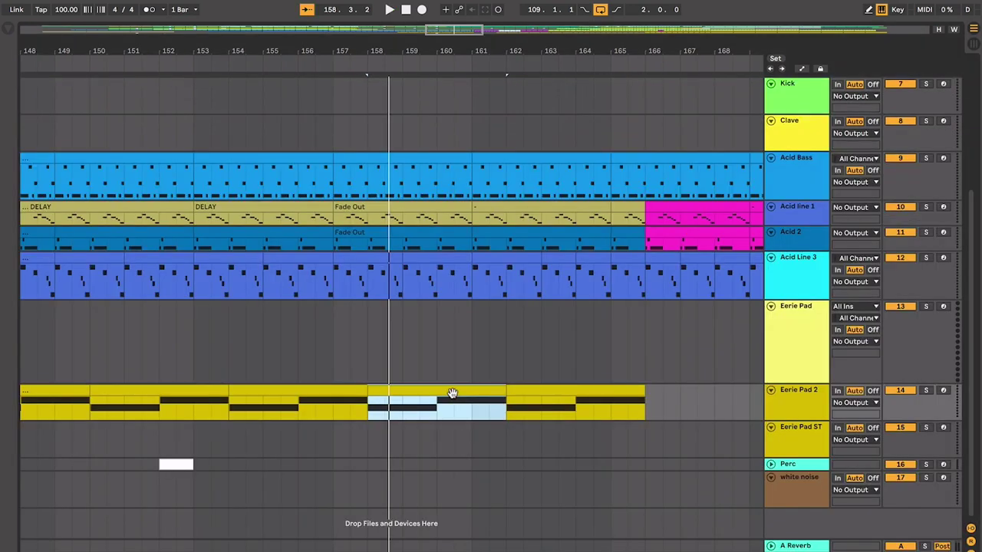
- Audition the Eerie Pad ST clip at bar 174 to compare it with Eerie Pad 2
scroll(452, 393, right, 1)
scroll(451, 393, up, 1)
scroll(452, 394, right, 10)
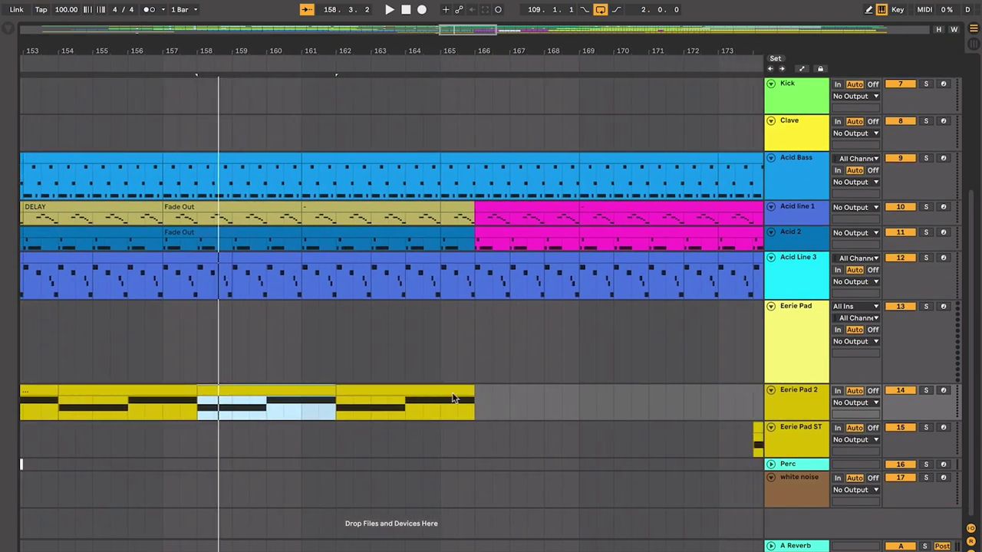
click(464, 427)
key(space)
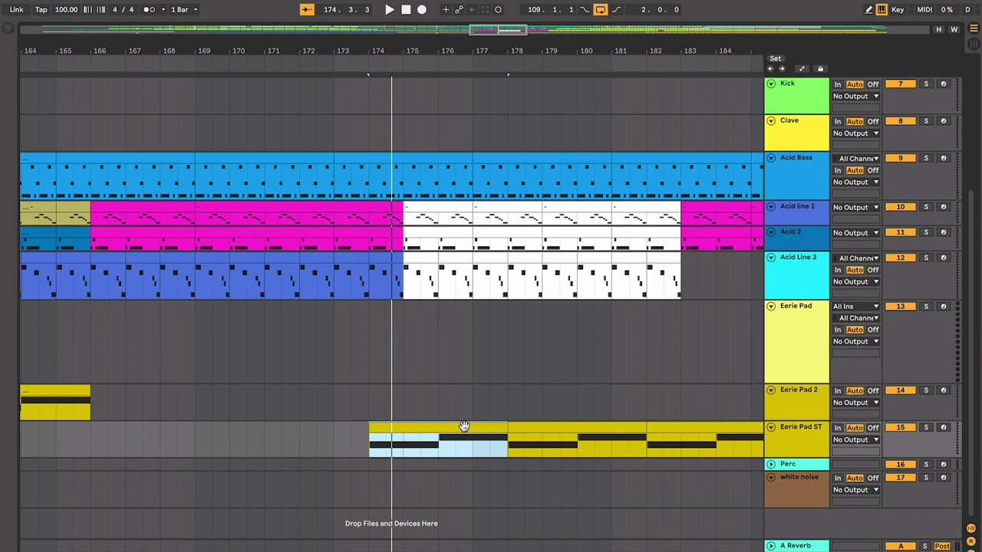
- Play from bar 176 and look over the arrangement up to about bar 199
click(442, 407)
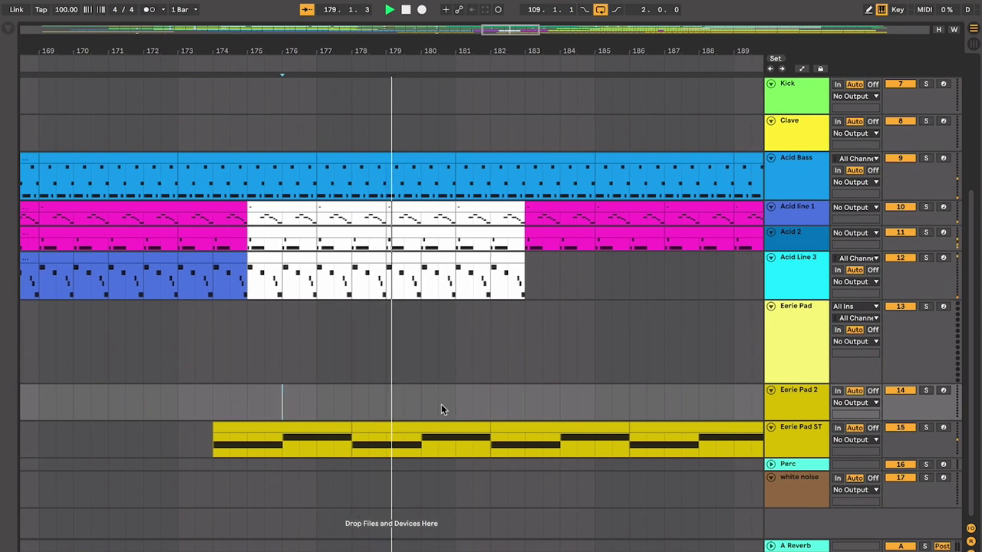
scroll(441, 405, up, 1)
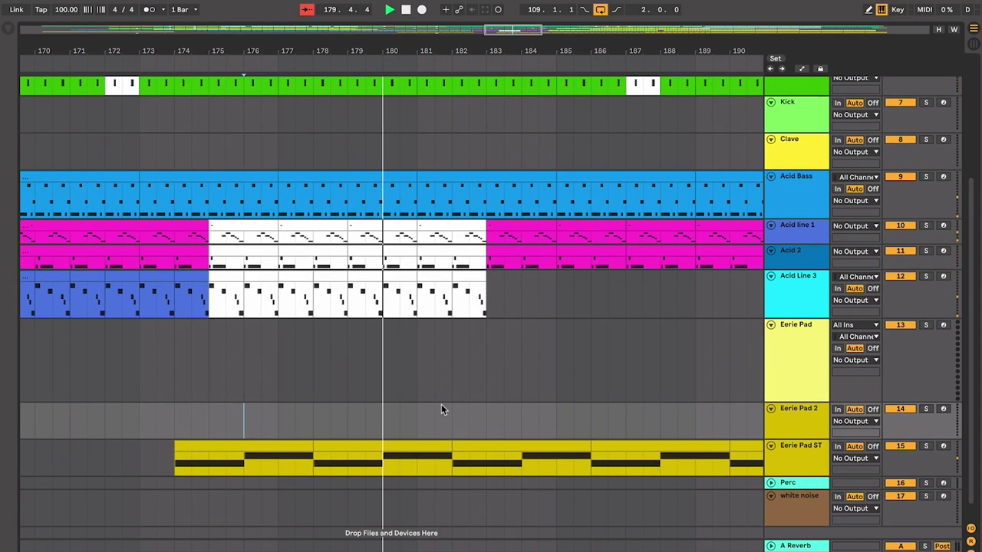
key(minus)
scroll(498, 415, right, 1)
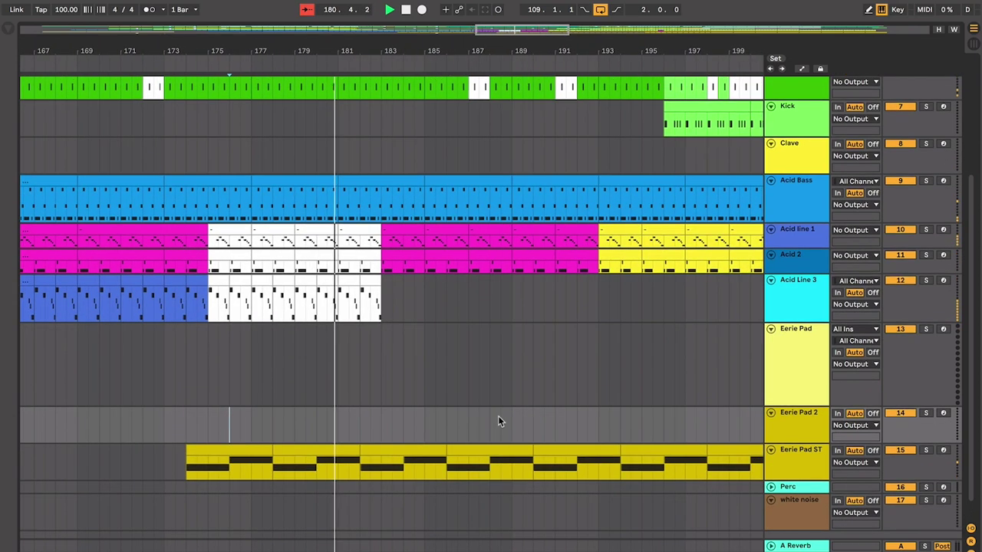
scroll(498, 416, down, 1)
scroll(499, 415, up, 1)
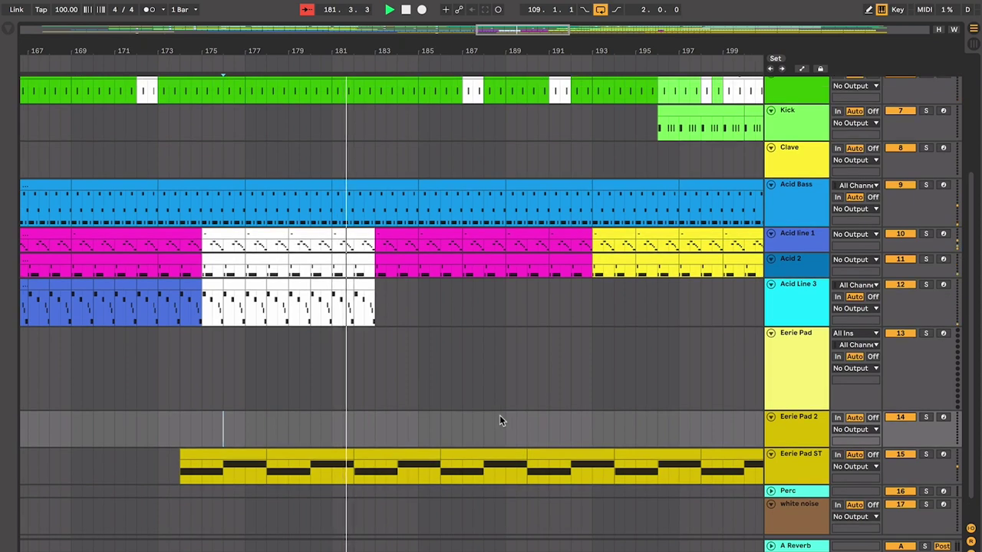
- Duplicate the two Acid Line 3 clips at bars 181 and 182 twice to fill bars 183 to 186
key(plus)
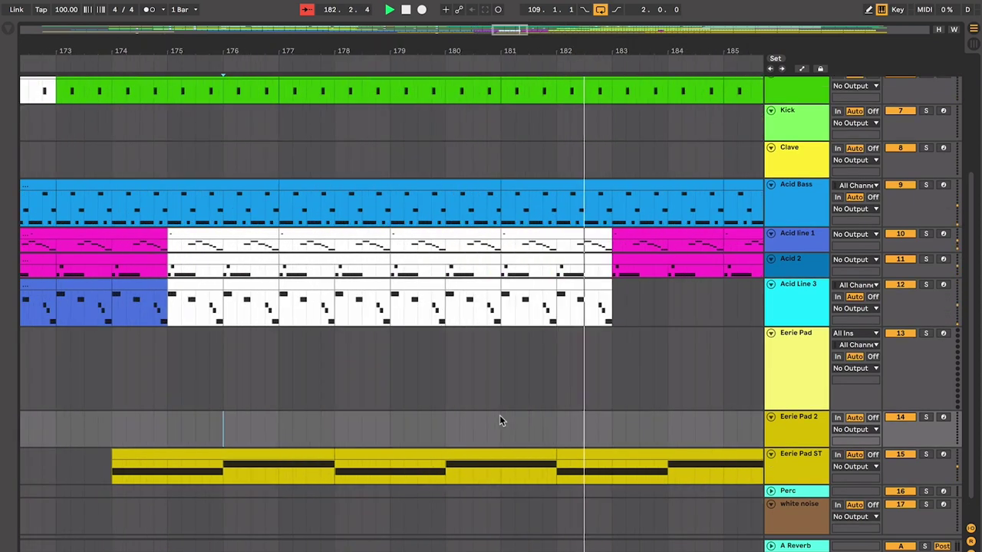
click(373, 286)
key(ctrl+d)
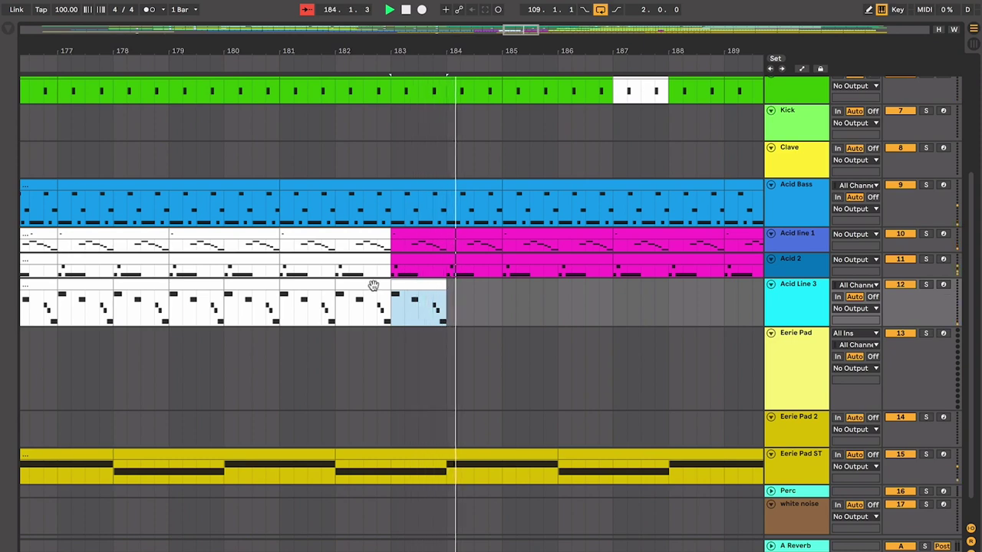
key(ctrl+z)
shift+click(310, 286)
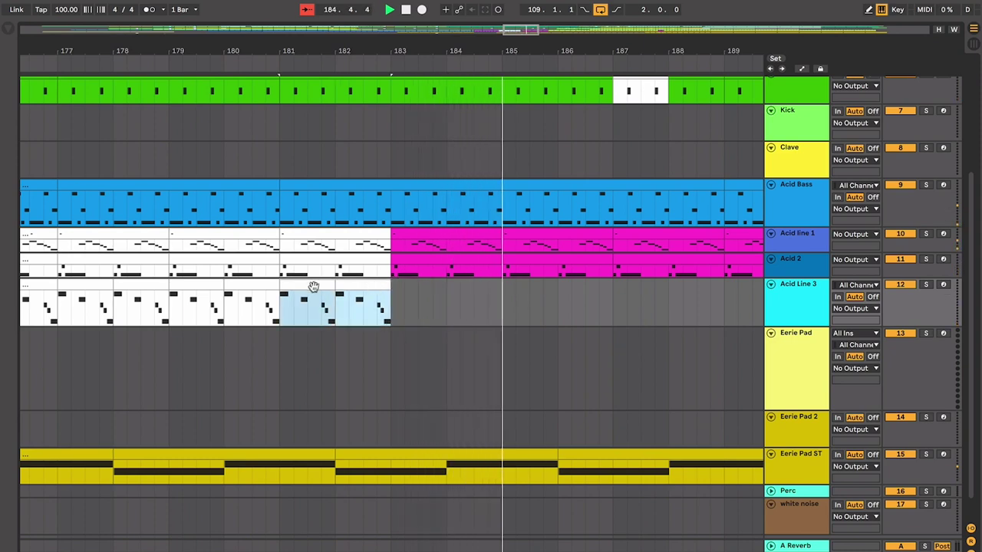
key(ctrl+d)
key(ctrl+d)
- Colour the four Acid Line 3 clips at bars 183 to 186 magenta and duplicate them to fill bars 187 to 190
click(405, 286)
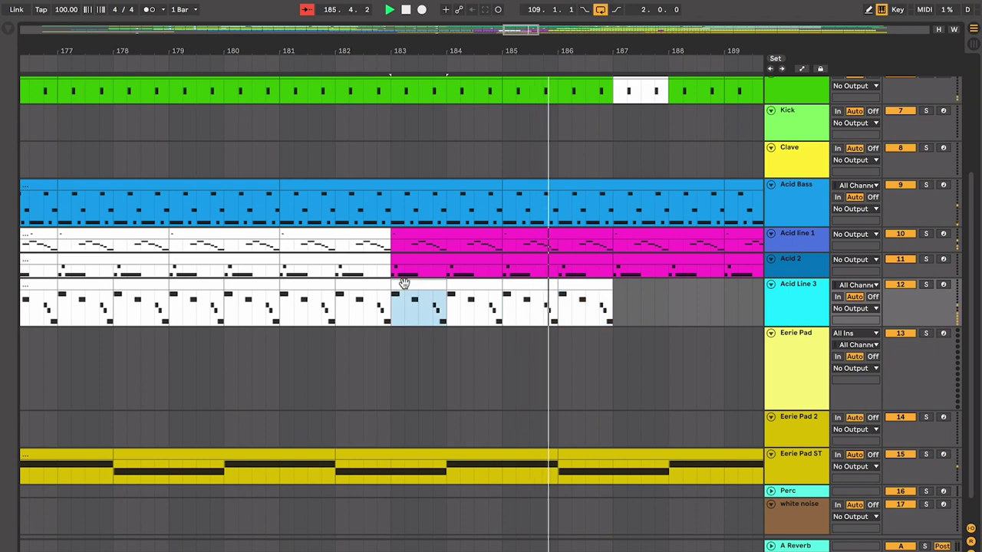
shift+click(591, 287)
right_click(592, 290)
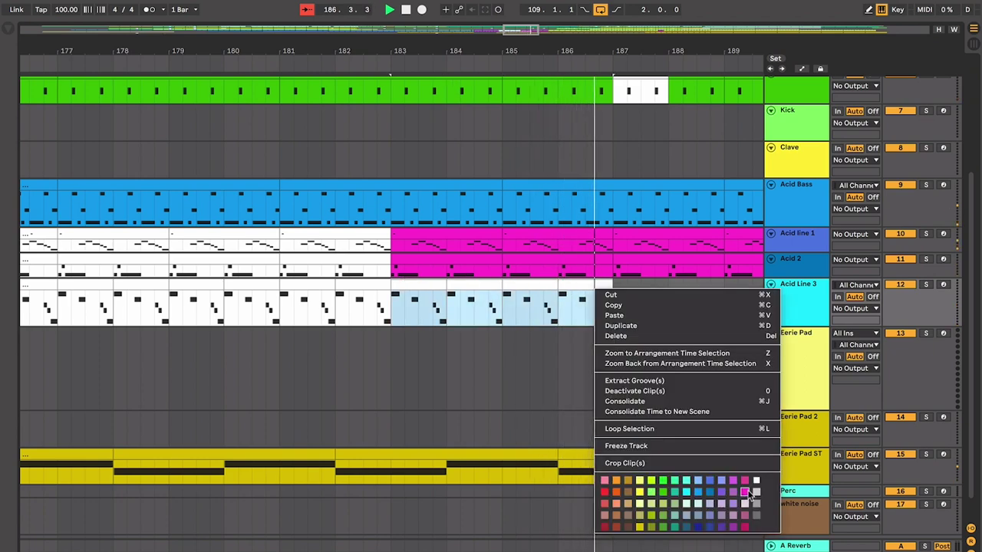
click(721, 510)
key(ctrl+d)
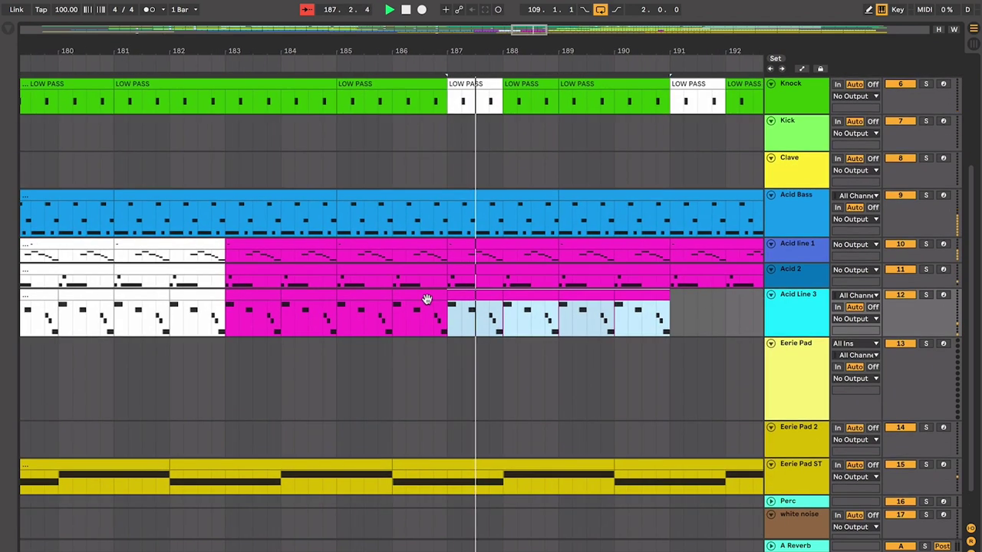
- Check the Acid Line 3 clips at bars 182 and 183, where the white section changes to magenta
click(406, 308)
click(272, 295)
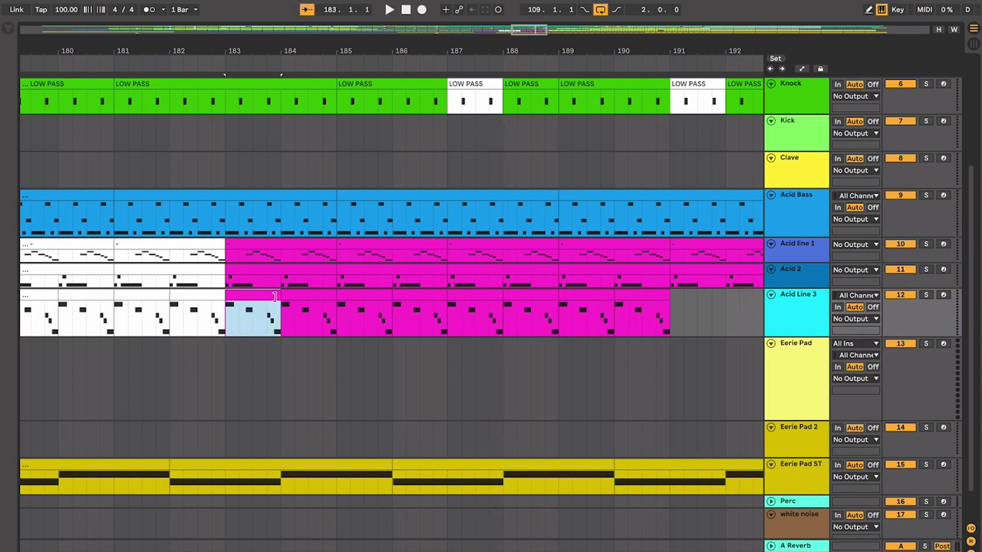
scroll(284, 298, left, 2)
click(220, 300)
click(246, 288)
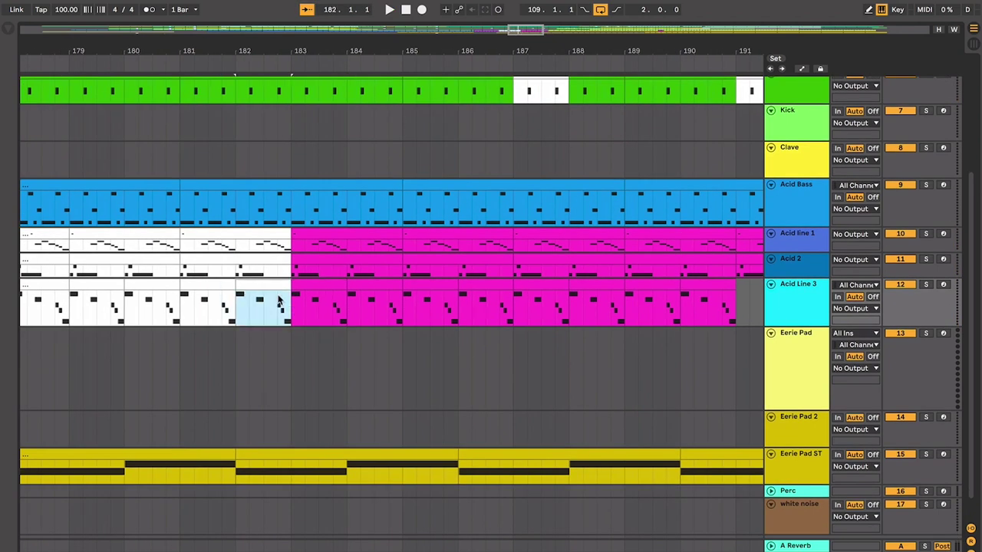
scroll(261, 296, left, 3)
click(411, 280)
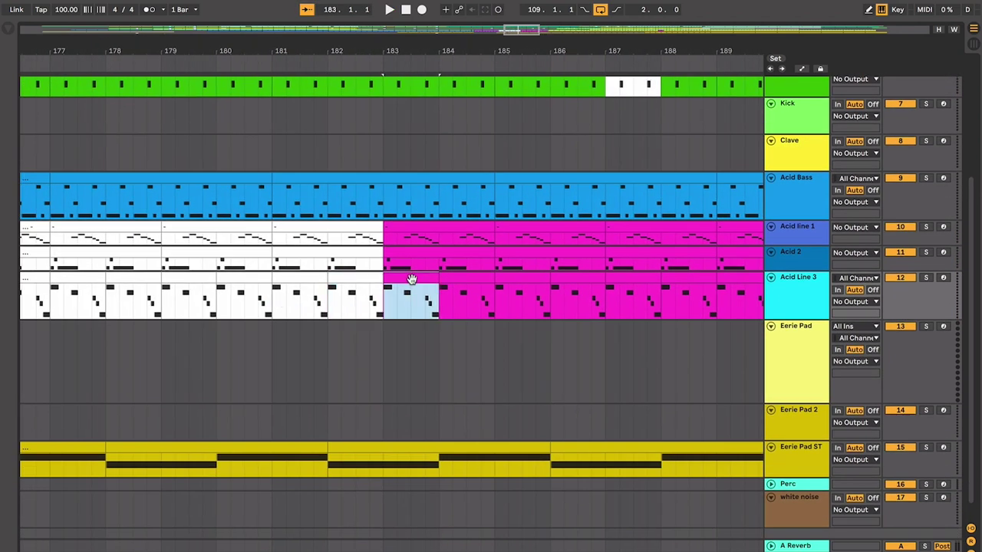
click(776, 314)
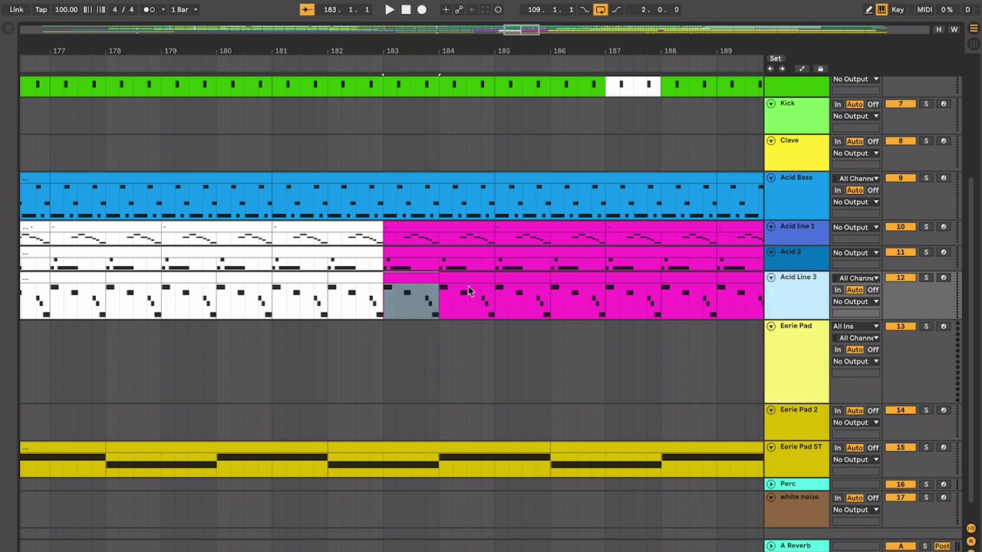
click(391, 277)
- Compare the notes of the Acid Line 3 and Acid line 1 clips from bar 183
scroll(434, 280, up, 5)
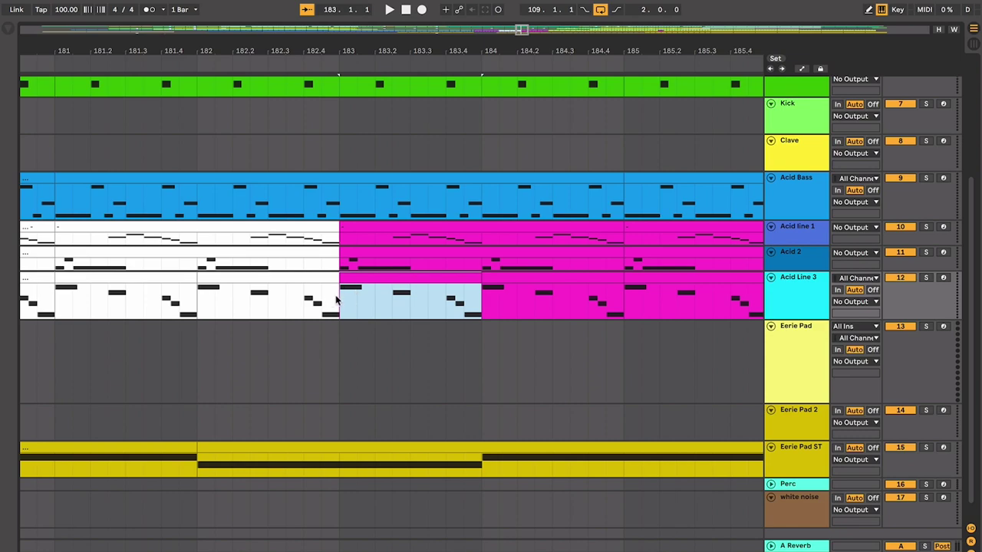
scroll(336, 296, down, 10)
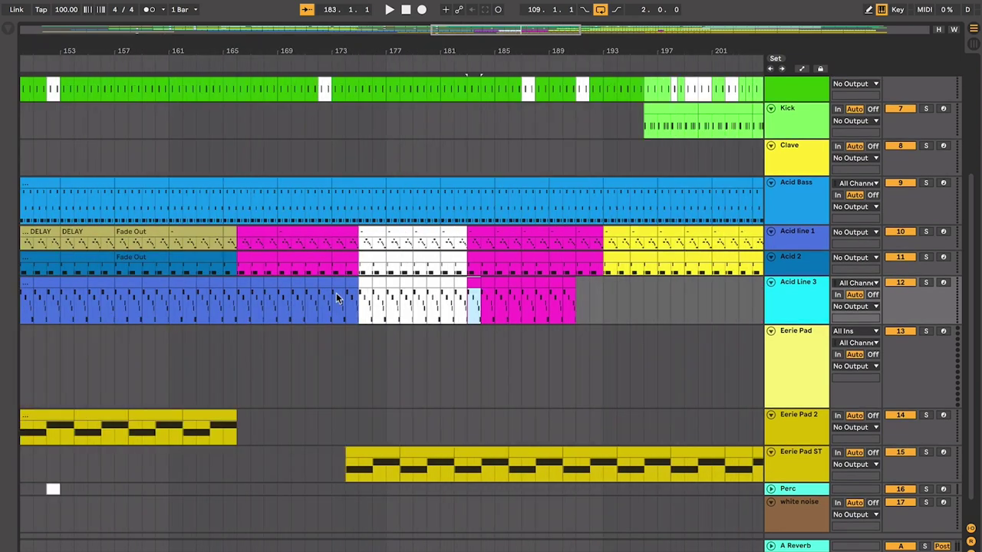
scroll(325, 287, right, 2)
click(515, 292)
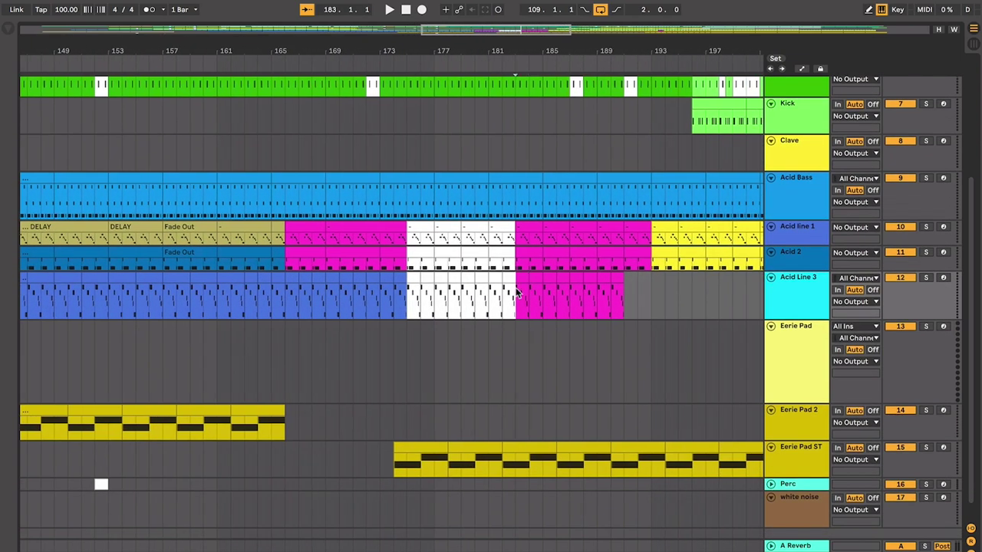
scroll(515, 292, up, 5)
scroll(516, 294, up, 3)
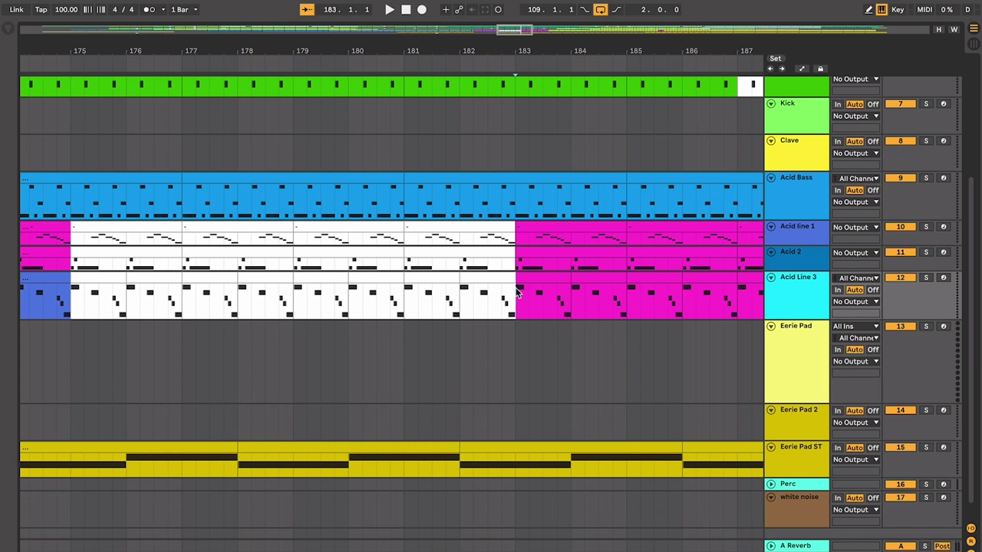
click(528, 233)
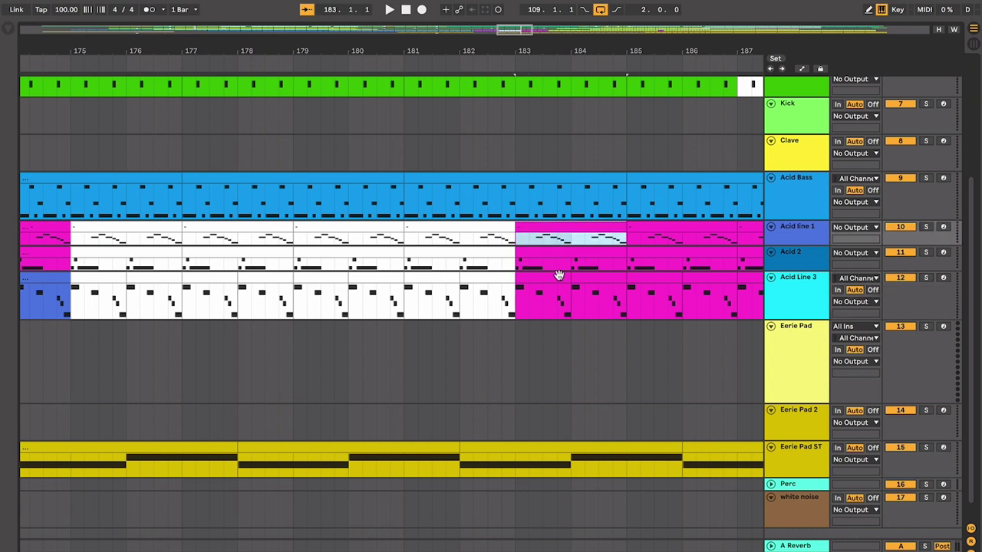
click(542, 278)
scroll(530, 286, right, 2)
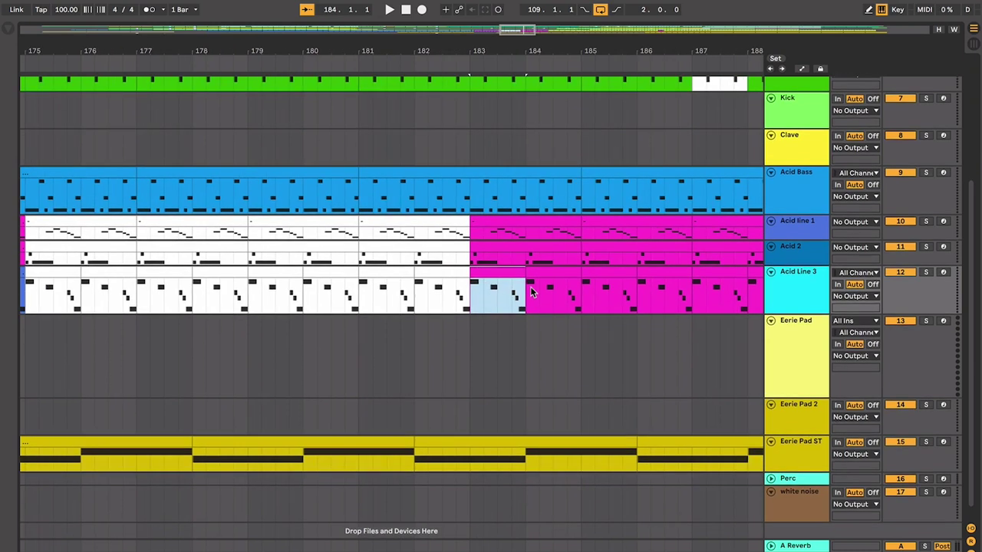
scroll(530, 287, up, 1)
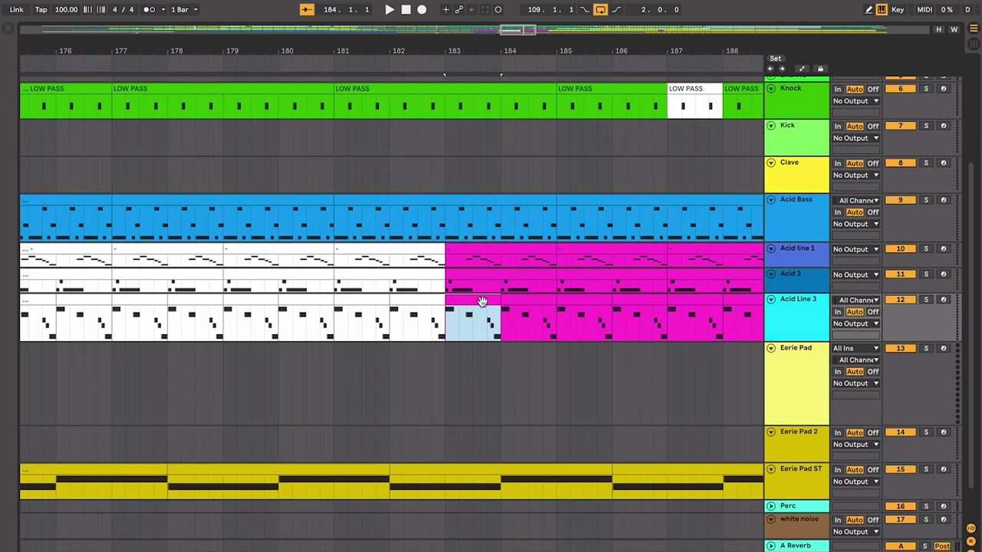
scroll(496, 297, up, 3)
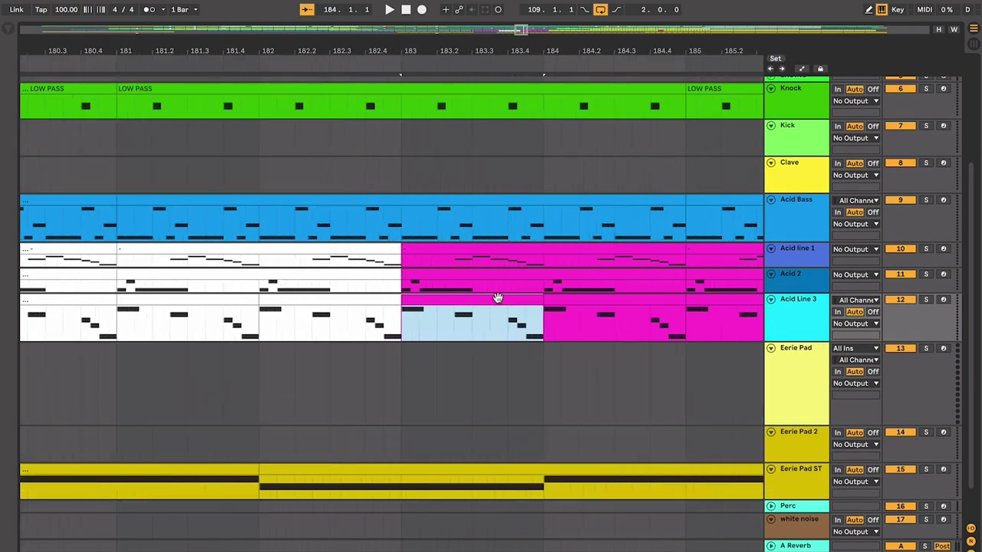
- Delete the E3 note from the Acid Line 3 clip at bar 183 and play back the edited clip
key(space)
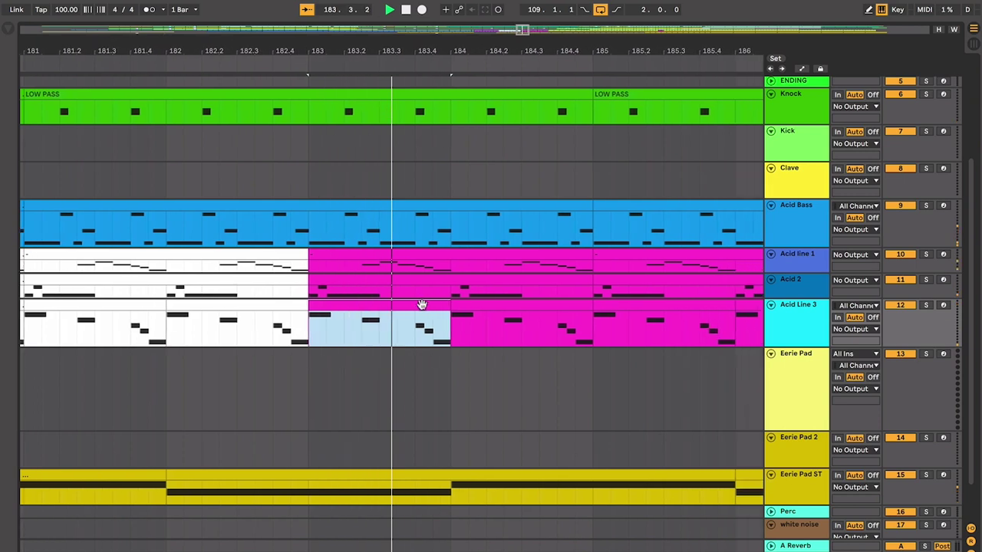
double_click(387, 306)
key(space)
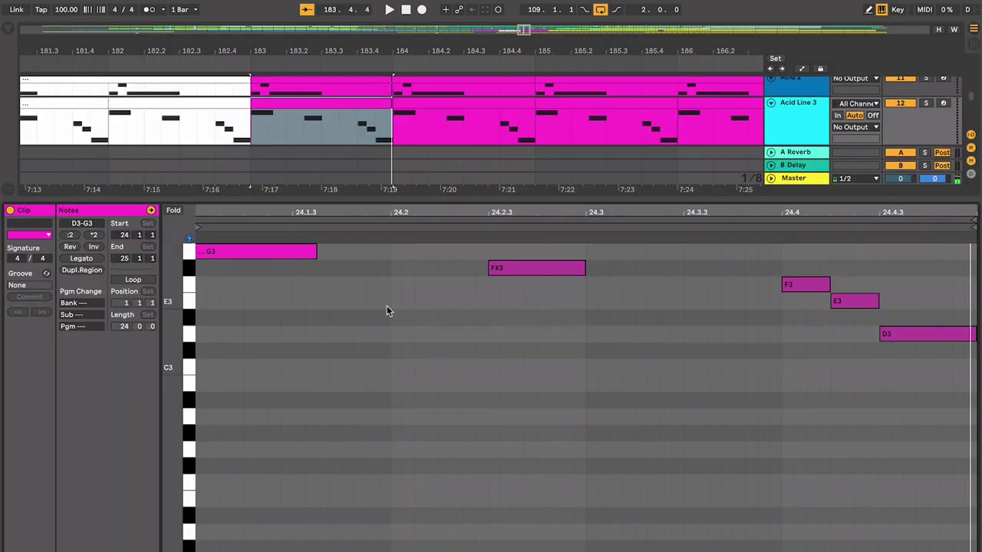
click(854, 303)
key(Delete)
key(super+alt+l)
key(space)
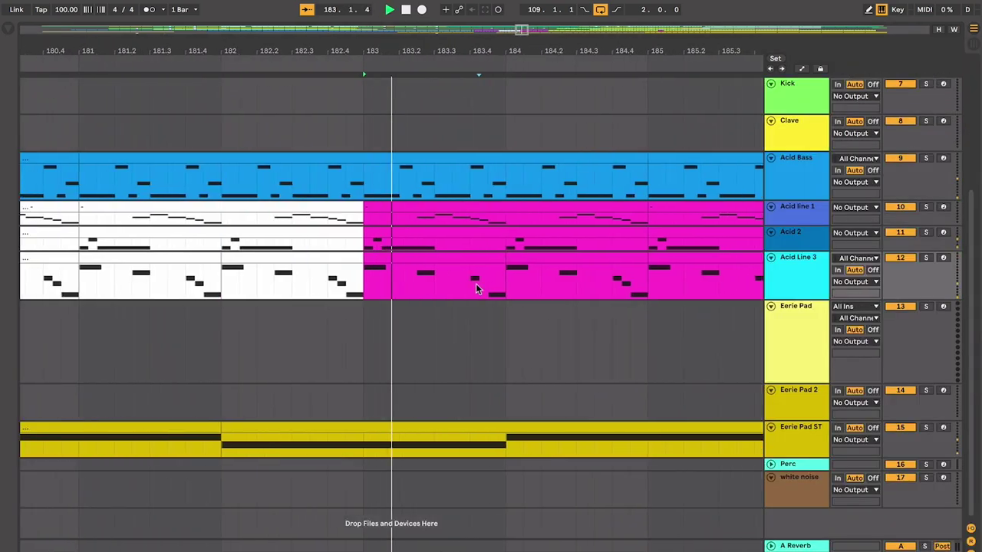
click(479, 290)
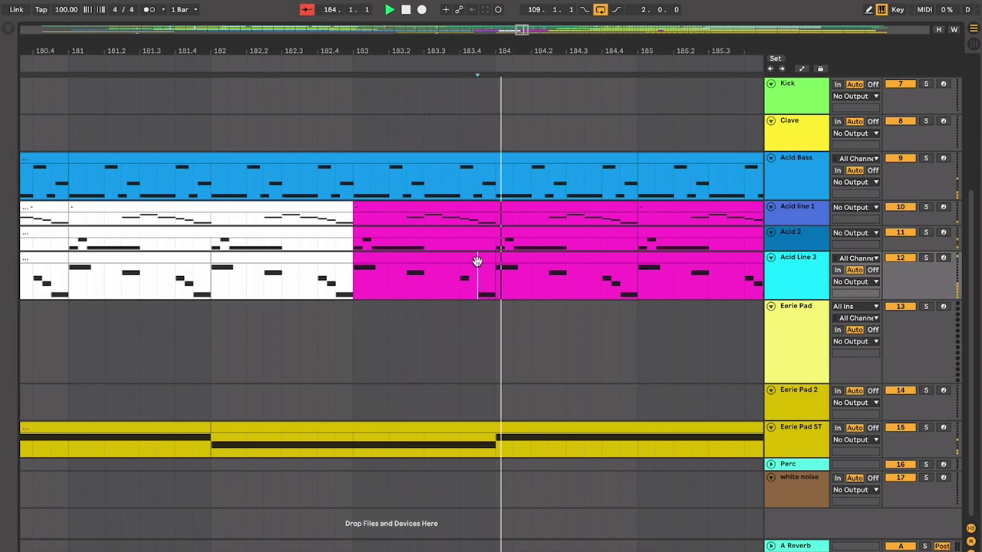
- Duplicate the edited Acid Line 3 clip from bar 183 over bar 184 and select both clips
click(477, 262)
key(super+d)
scroll(481, 264, right, 2)
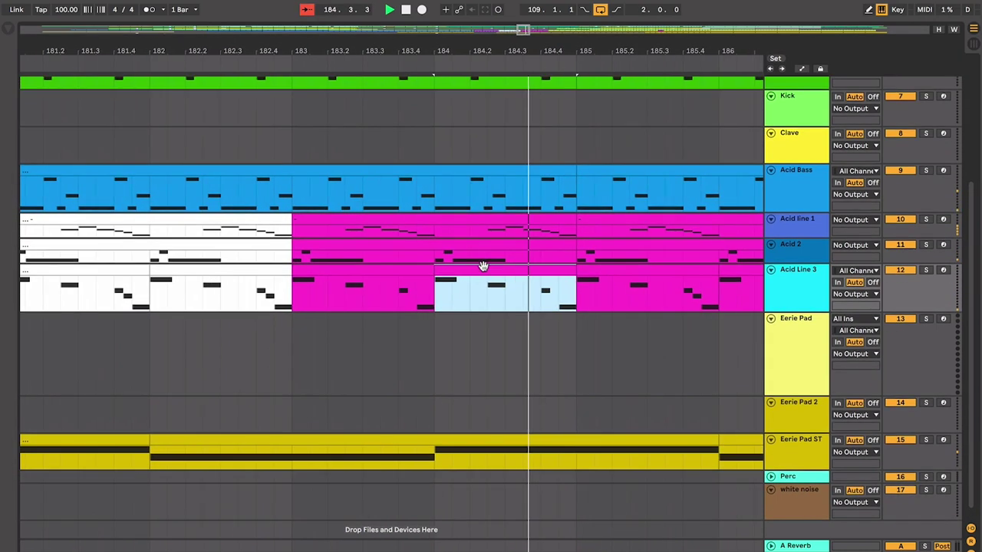
shift+click(404, 272)
key(minus)
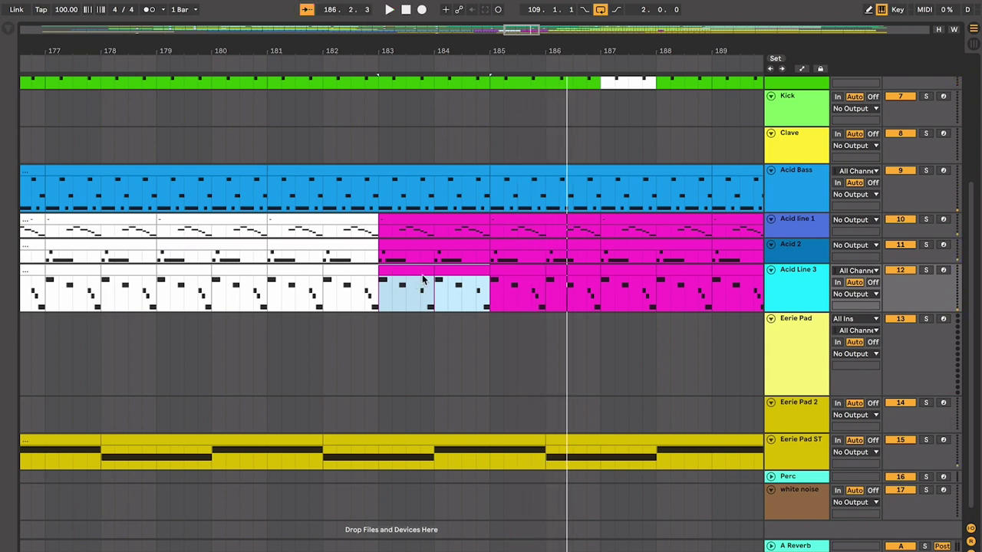
- Check the magenta Acid Line 3 clips at bars 183 and 184 against the clips that follow up to bar 191
click(413, 284)
click(420, 286)
click(434, 292)
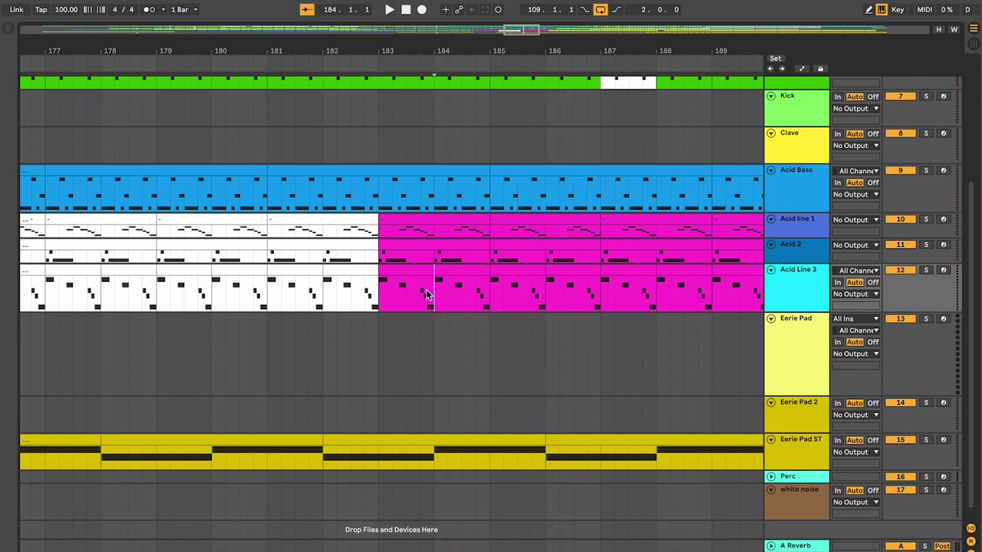
key(Left)
click(482, 301)
click(450, 266)
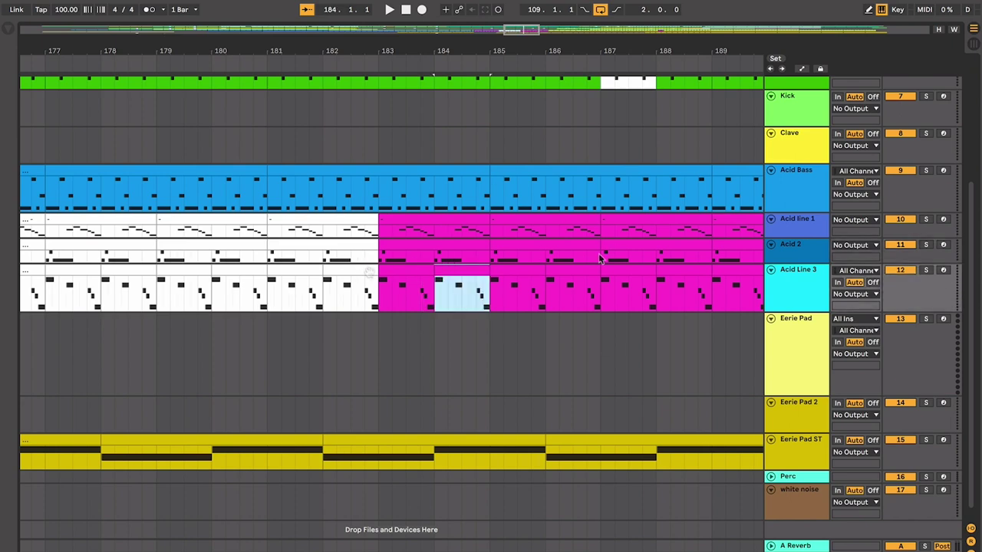
scroll(421, 274, right, 2)
click(451, 291)
scroll(451, 290, right, 4)
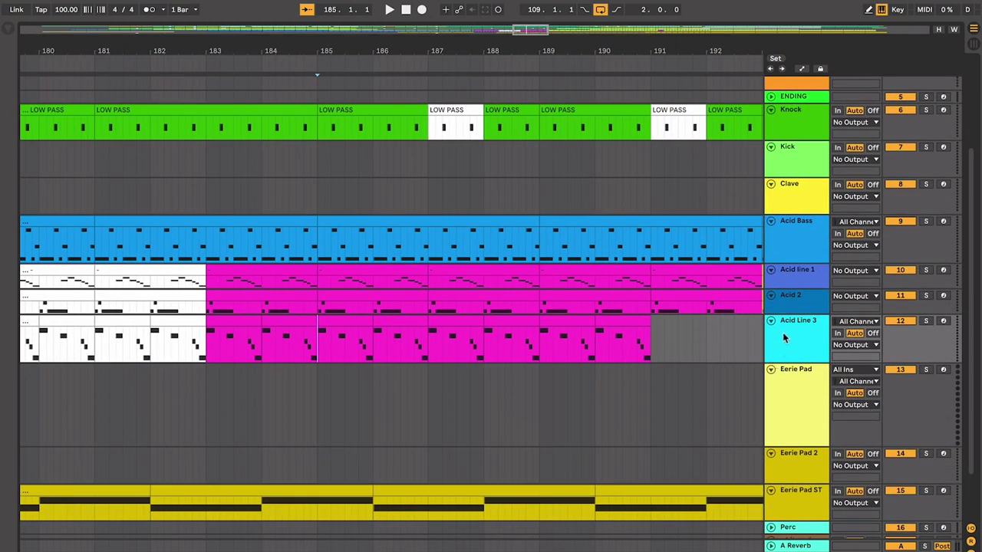
- Enlarge the Acid 2 track's height and place the insert marker at bar 185 on it
drag(780, 311, 783, 335)
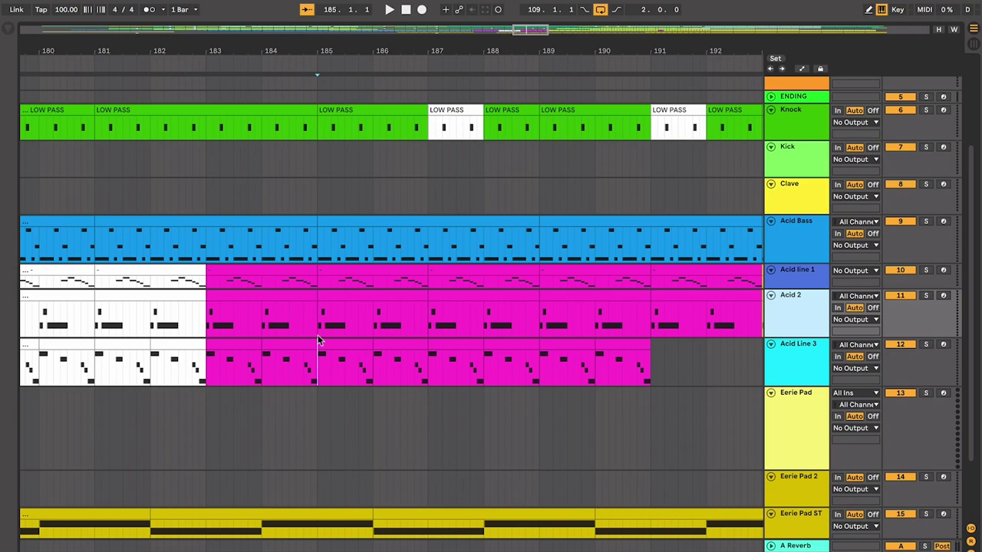
click(320, 322)
scroll(305, 316, down, 1)
scroll(304, 317, down, 5)
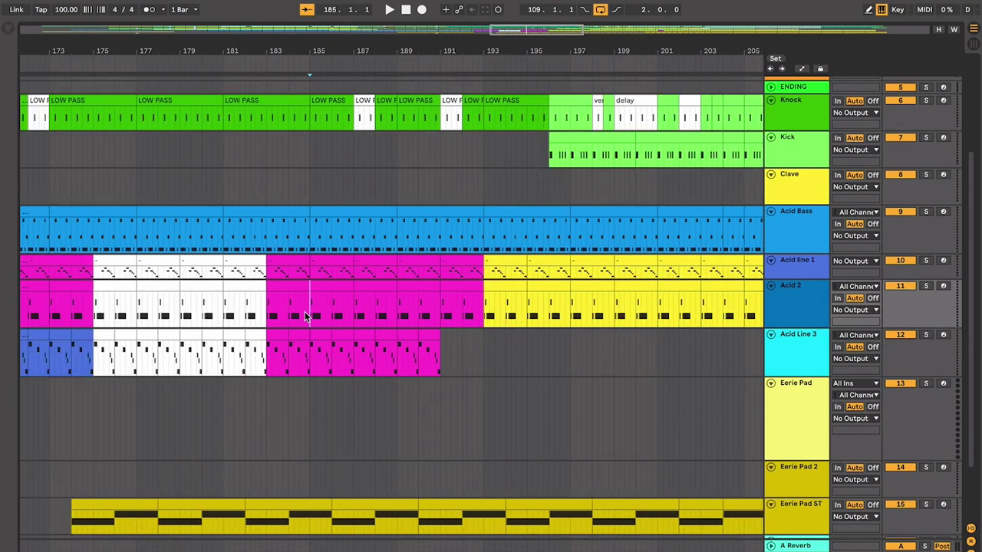
- Check the white Knock clips at bars 187, 191, 198 and 199 and the first Kick clip at bar 196
scroll(305, 317, up, 2)
scroll(305, 317, down, 1)
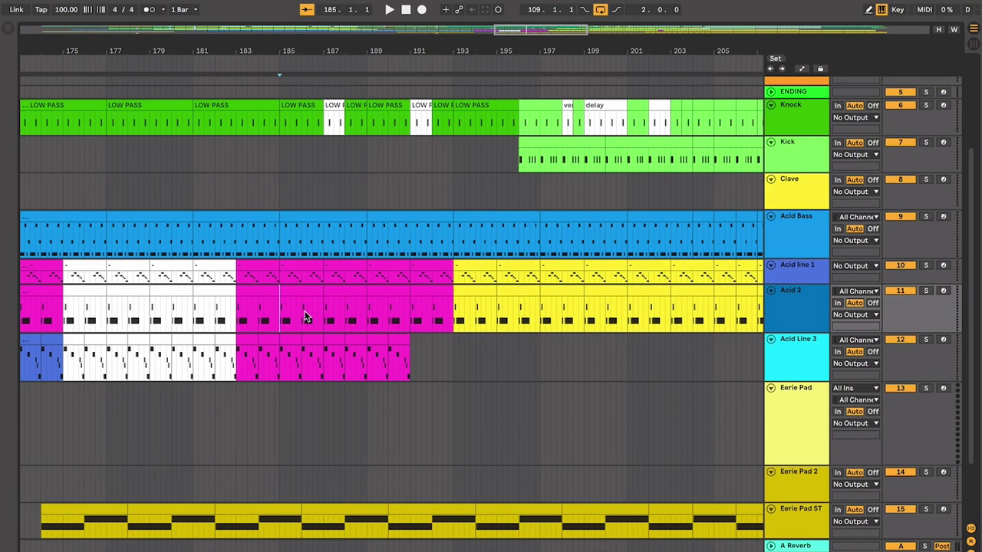
scroll(305, 317, up, 3)
scroll(371, 324, down, 2)
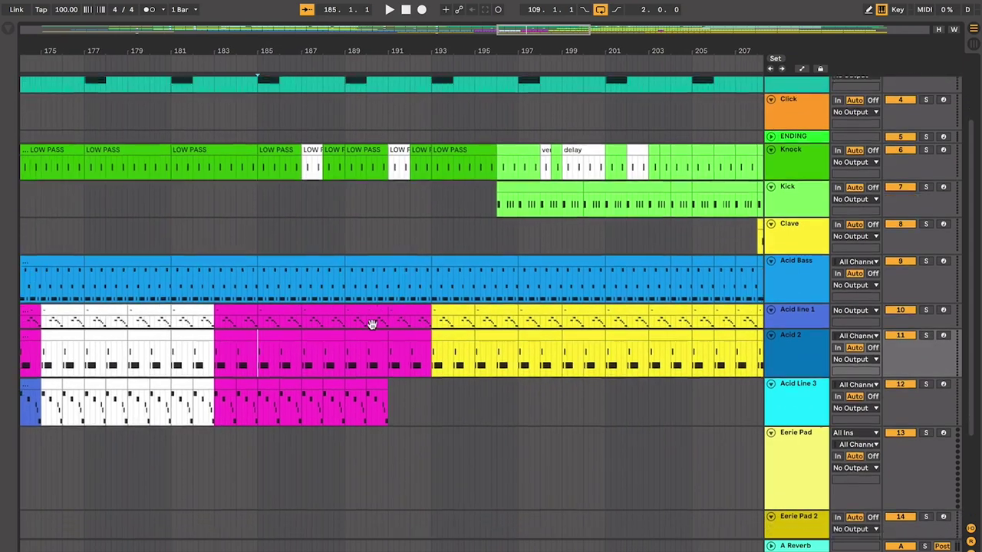
scroll(344, 333, up, 4)
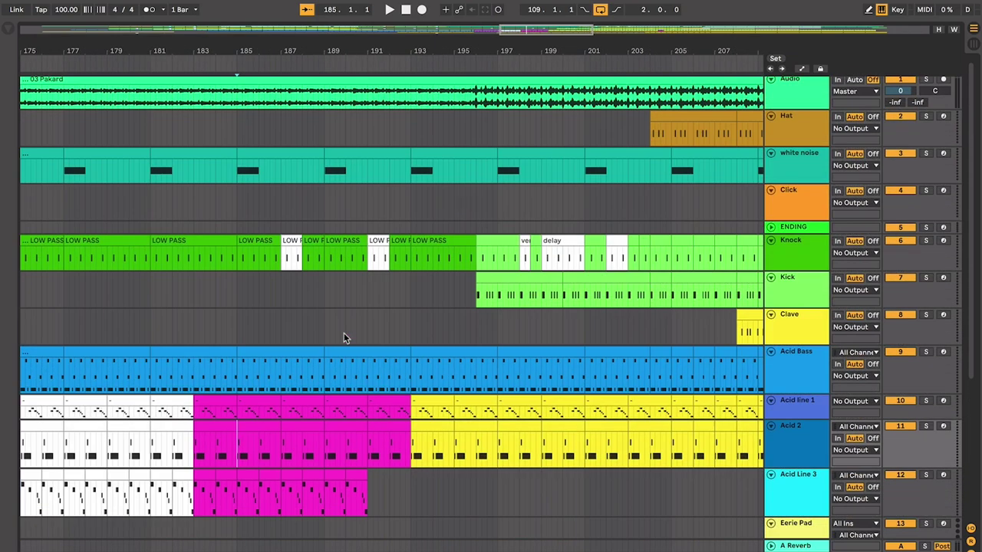
scroll(344, 333, left, 2)
click(305, 258)
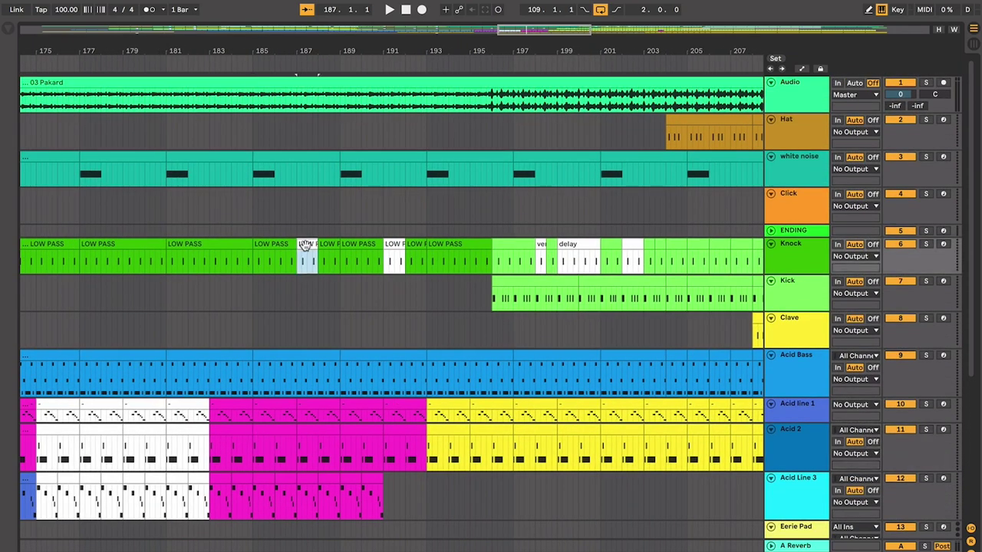
click(394, 247)
click(540, 244)
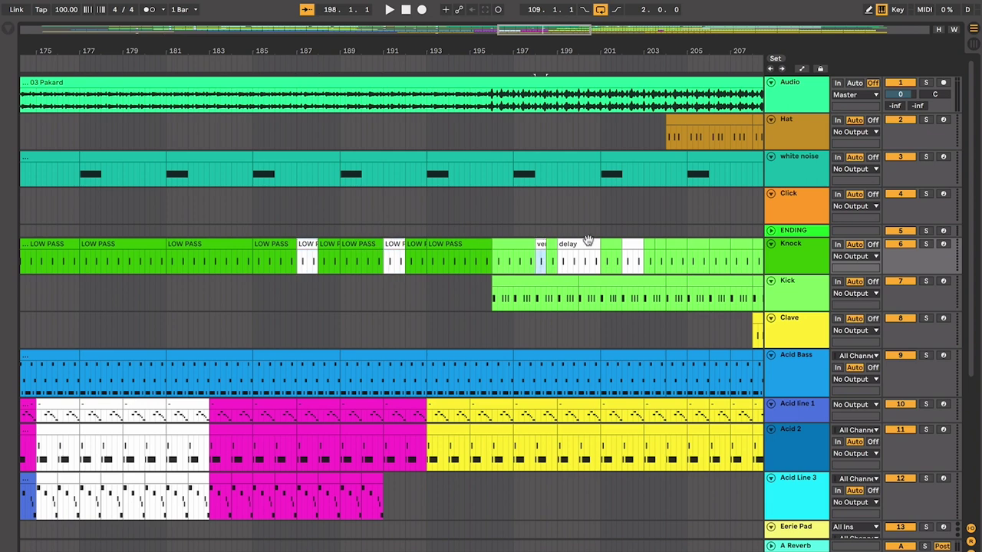
click(588, 243)
click(527, 296)
click(524, 280)
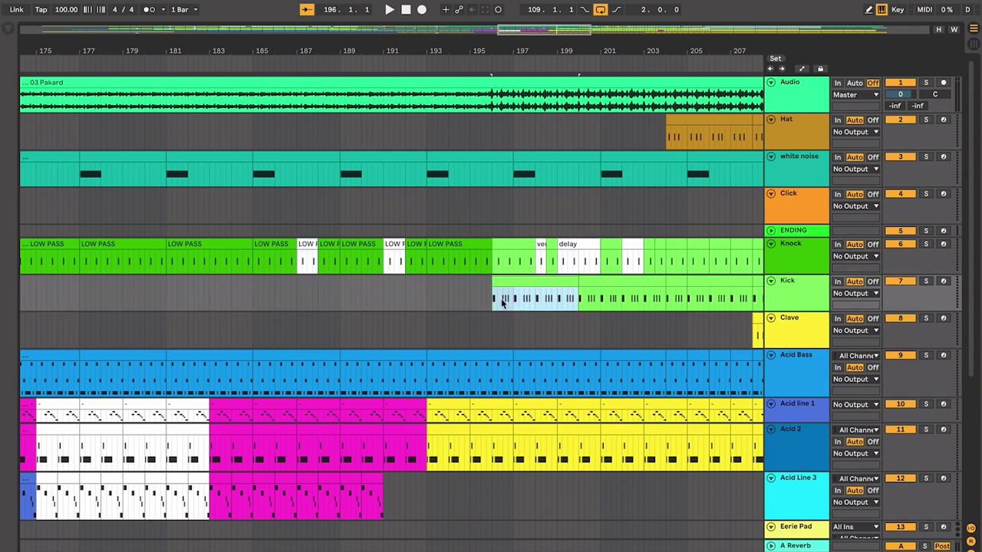
- Compare the empty Clave lane at bar 196 with the arrangement's opening around the first drum entry at bar 33
scroll(503, 301, right, 1)
click(486, 318)
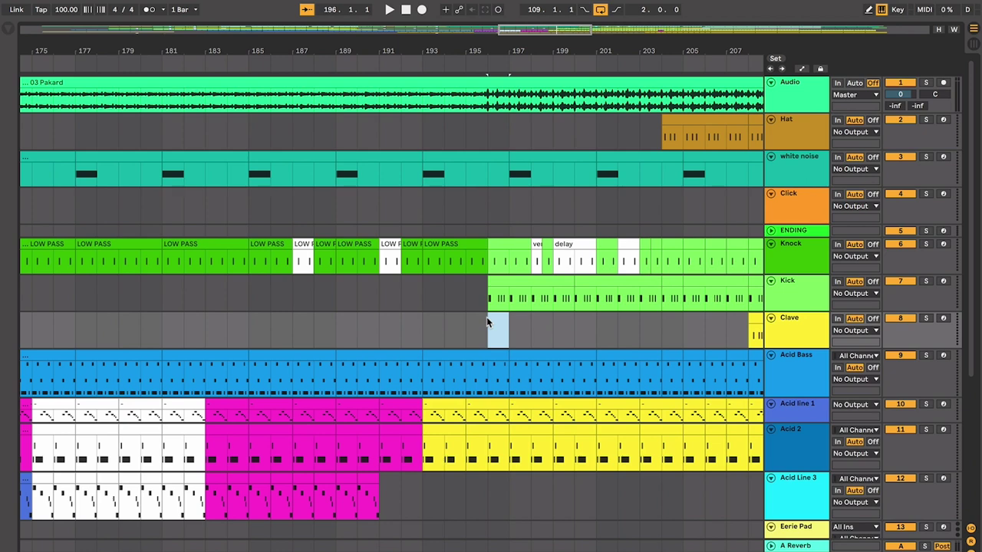
scroll(486, 320, left, 10)
scroll(487, 320, down, 1)
scroll(487, 323, up, 1)
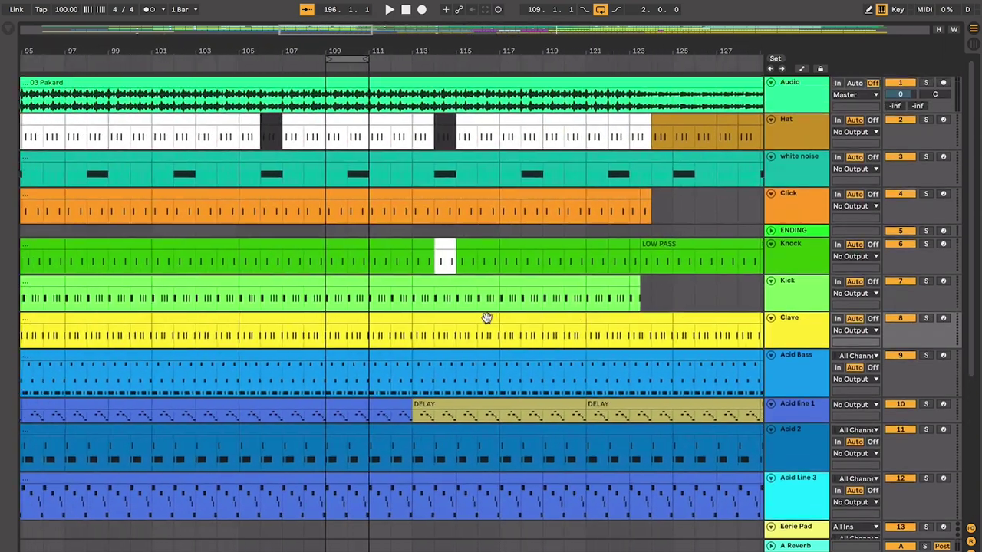
scroll(487, 322, left, 20)
scroll(486, 320, right, 5)
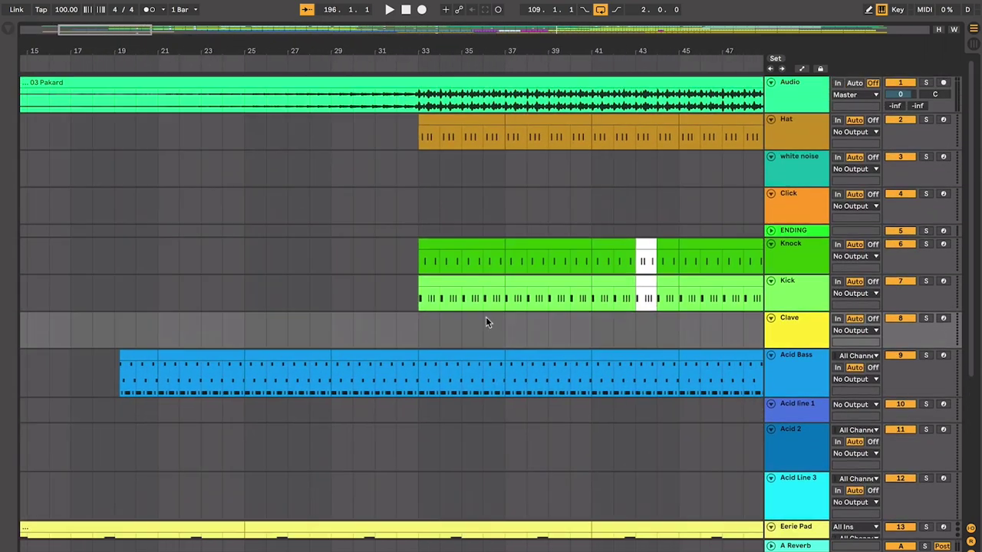
- Examine the empty Clave and Click lanes beside the Hat, Knock and Kick clips from bar 33, marking bars 37 to 41 on Clave
drag(417, 331, 584, 328)
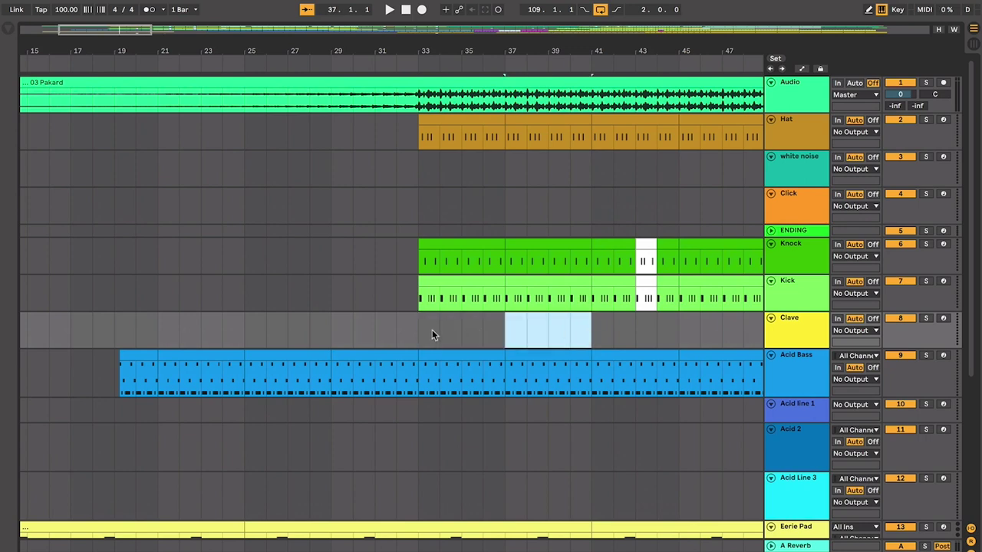
drag(423, 336, 590, 326)
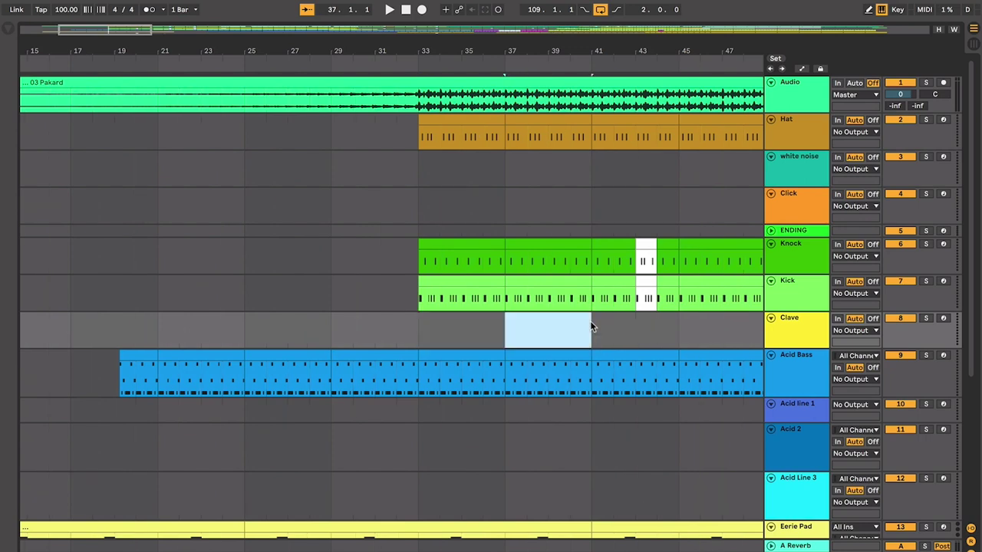
scroll(412, 339, right, 2)
click(353, 336)
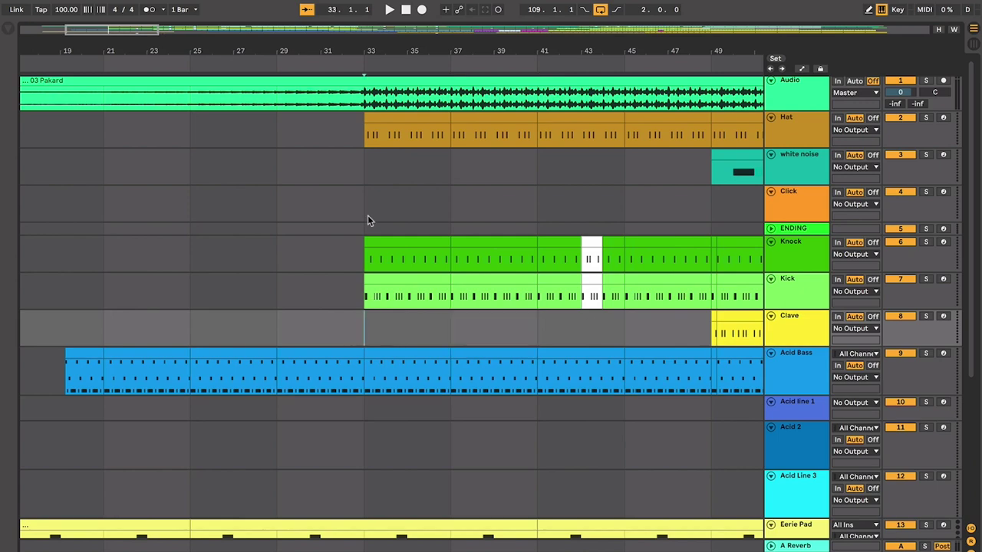
scroll(395, 322, left, 2)
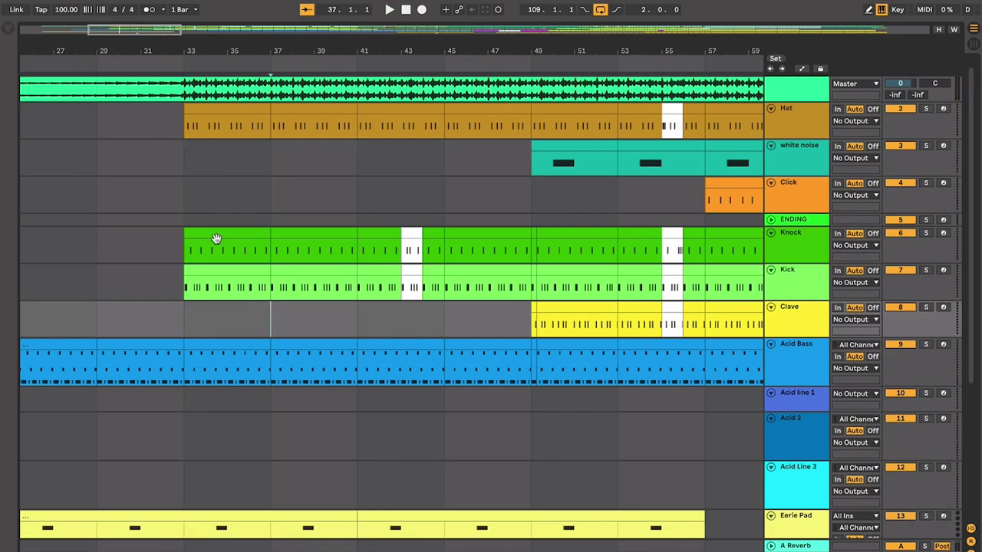
click(190, 181)
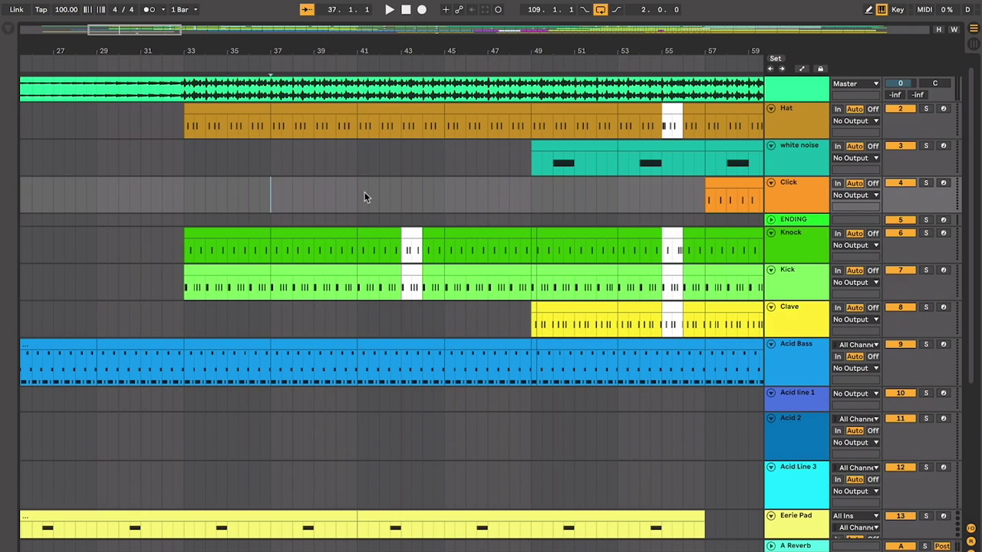
- Review the layers from bar 79 to bar 213 and place the insert marker at bar 196 on the Click track
scroll(365, 192, right, 15)
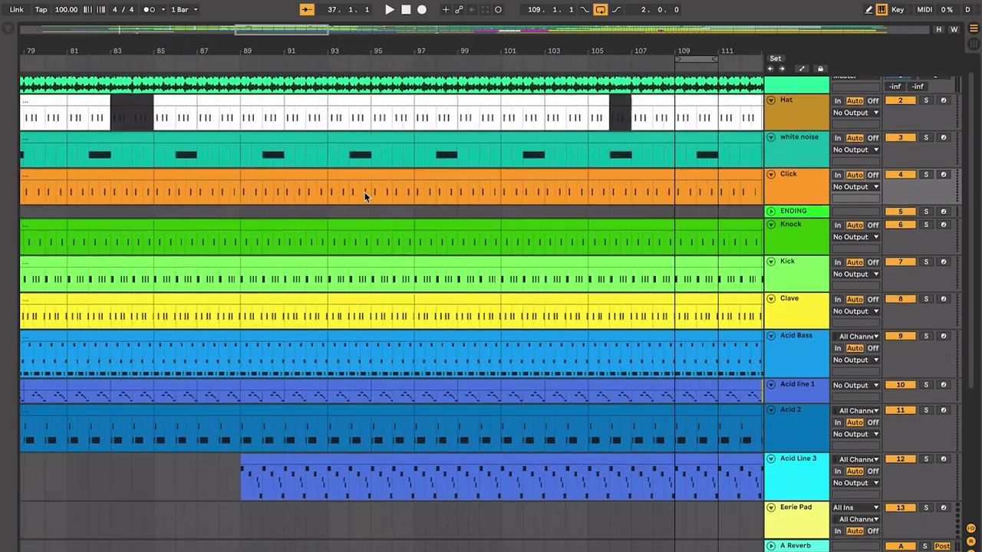
scroll(364, 192, right, 20)
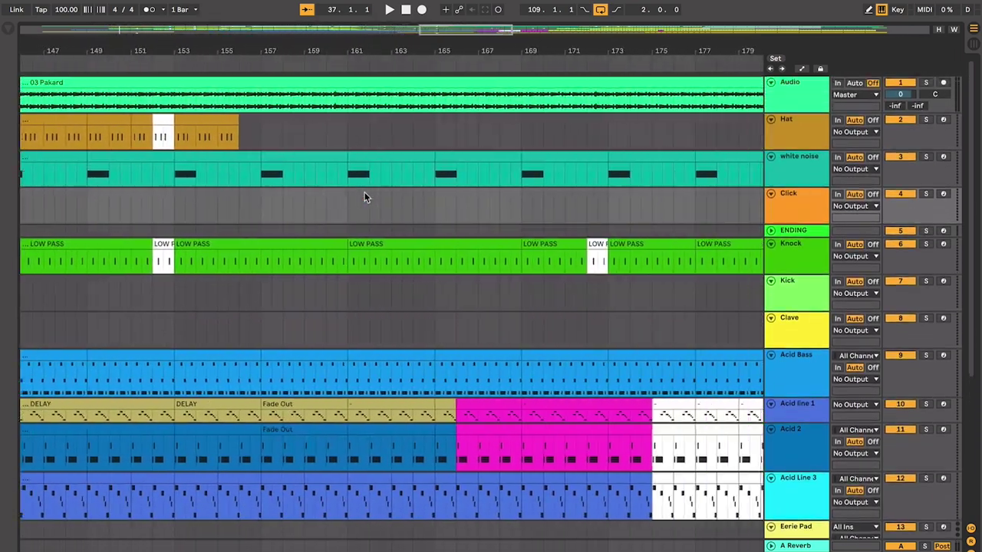
scroll(365, 192, right, 9)
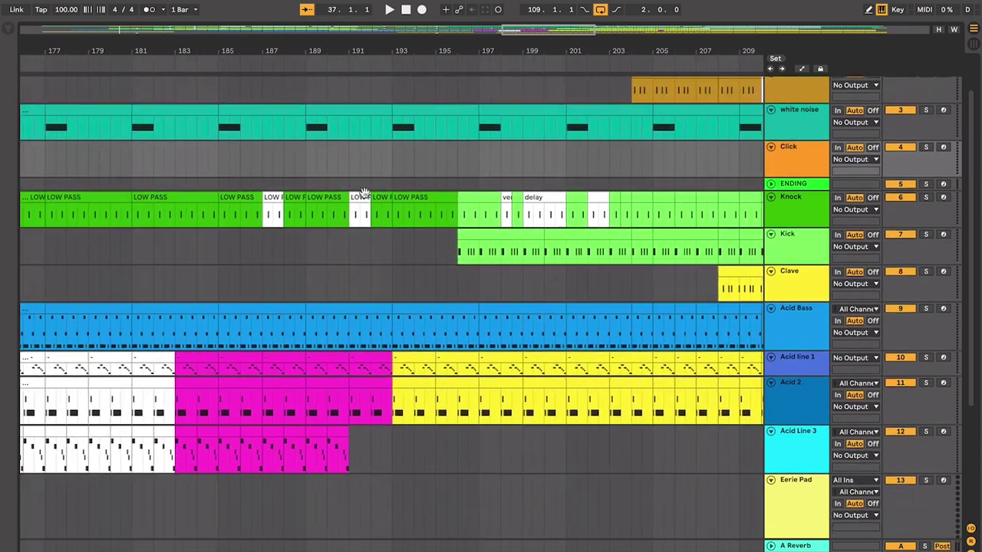
scroll(364, 192, up, 2)
scroll(364, 192, right, 3)
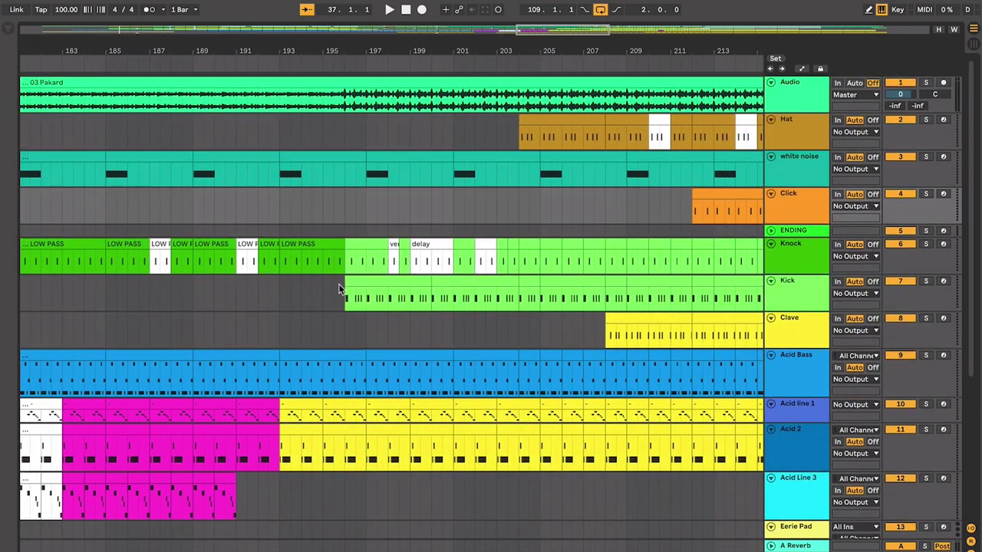
click(339, 289)
scroll(339, 288, up, 4)
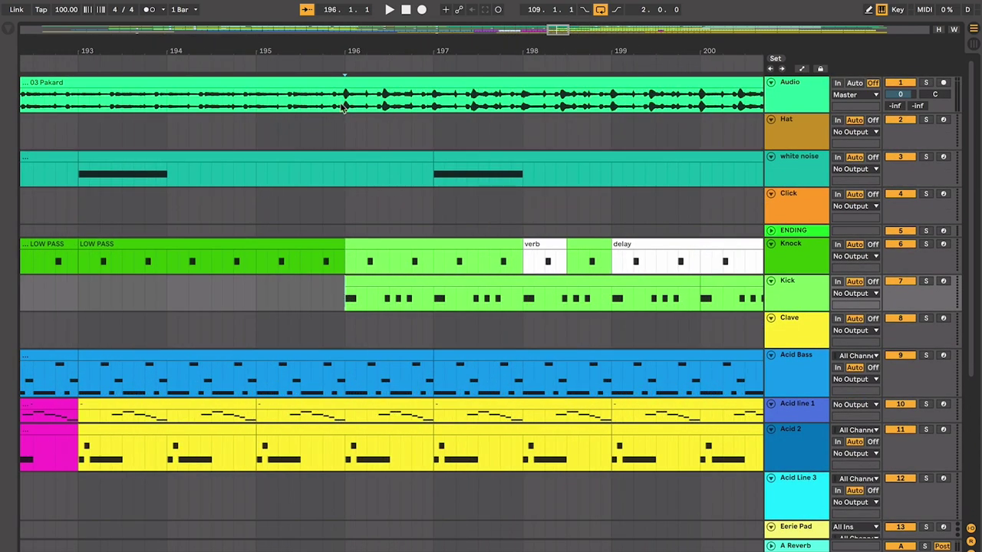
click(350, 217)
scroll(350, 217, down, 5)
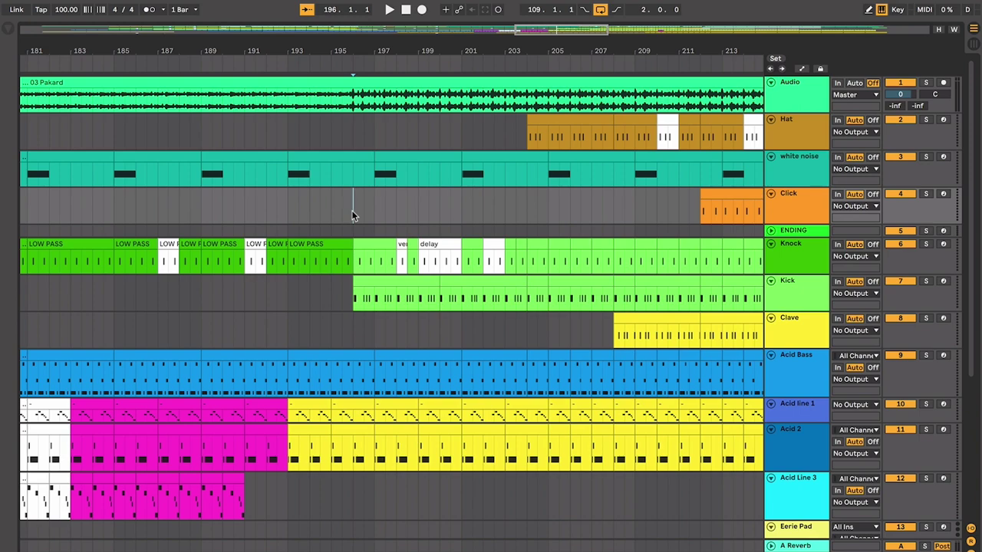
- Check the first Kick clip at bar 196 against the Knock, Hat and Clave clips around it
scroll(353, 212, down, 1)
scroll(353, 211, left, 3)
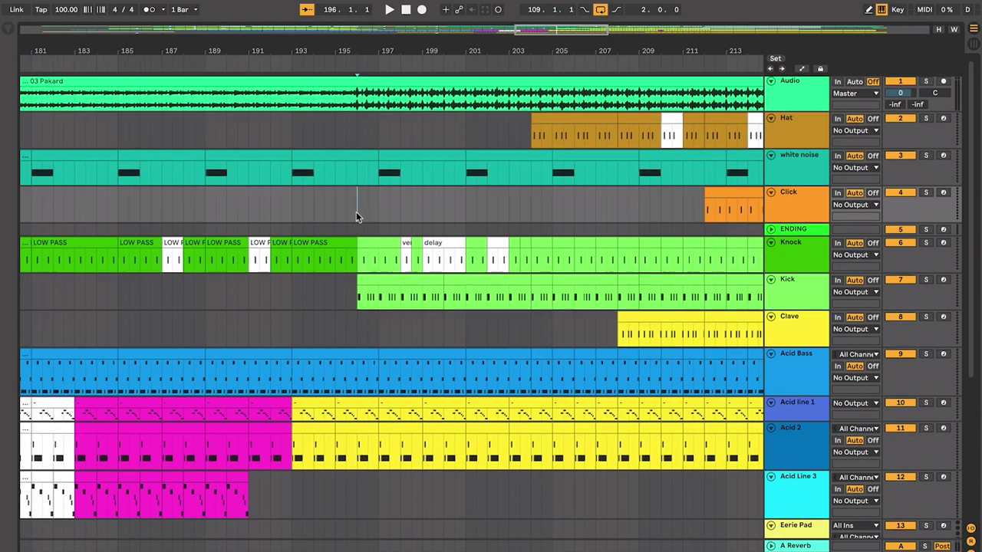
click(449, 246)
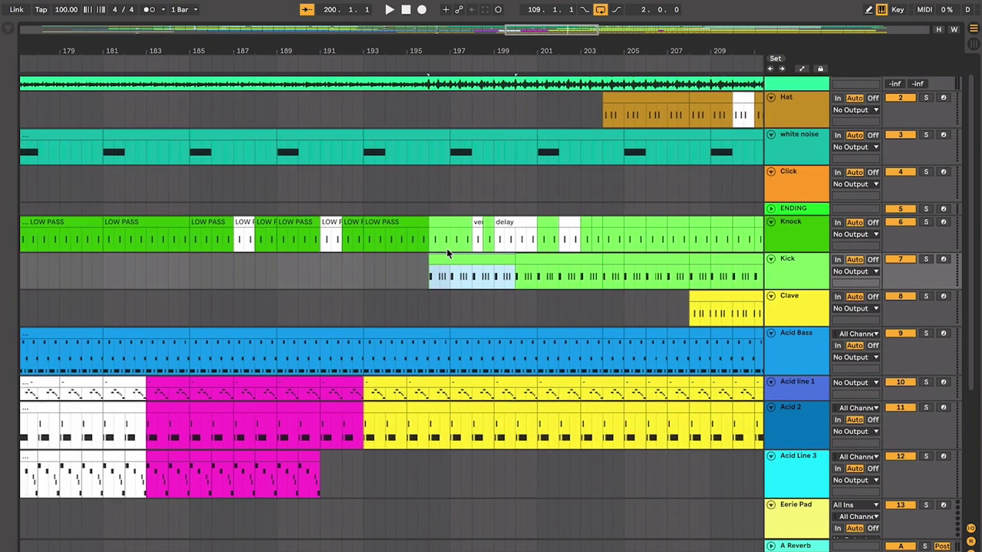
scroll(447, 248, up, 1)
scroll(447, 248, right, 2)
scroll(458, 194, up, 1)
scroll(451, 213, right, 1)
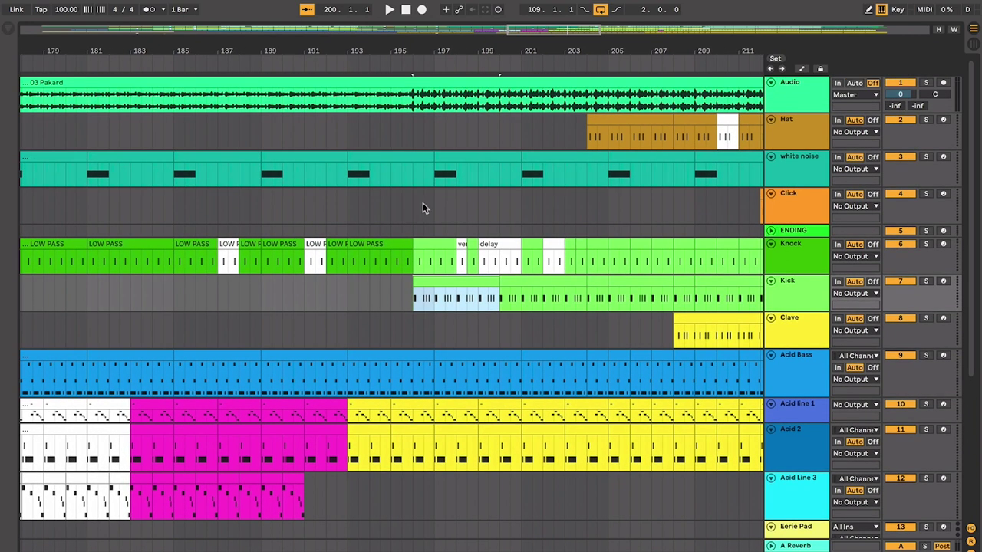
double_click(421, 209)
key(super+alt+l)
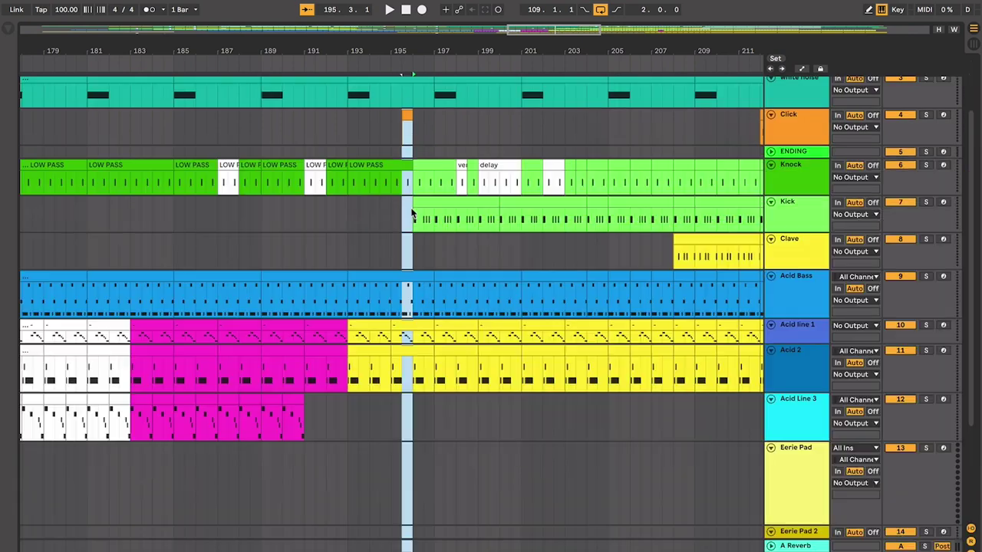
click(408, 114)
key(Delete)
scroll(409, 115, up, 3)
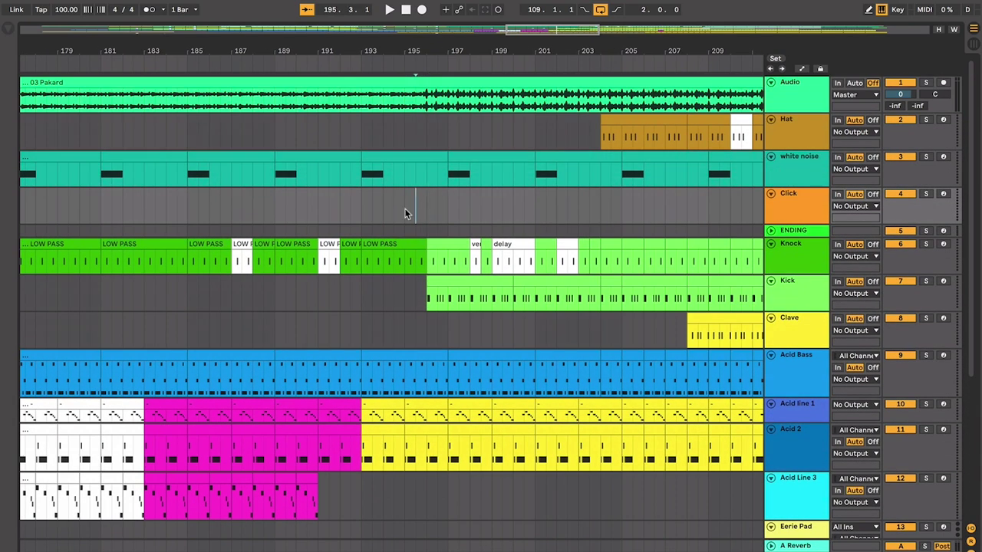
- Examine how all tracks, including Eerie Pad 2 at bar 232 and Eerie Pad ST, run from bar 196 to the ending
scroll(404, 208, down, 2)
scroll(404, 208, left, 3)
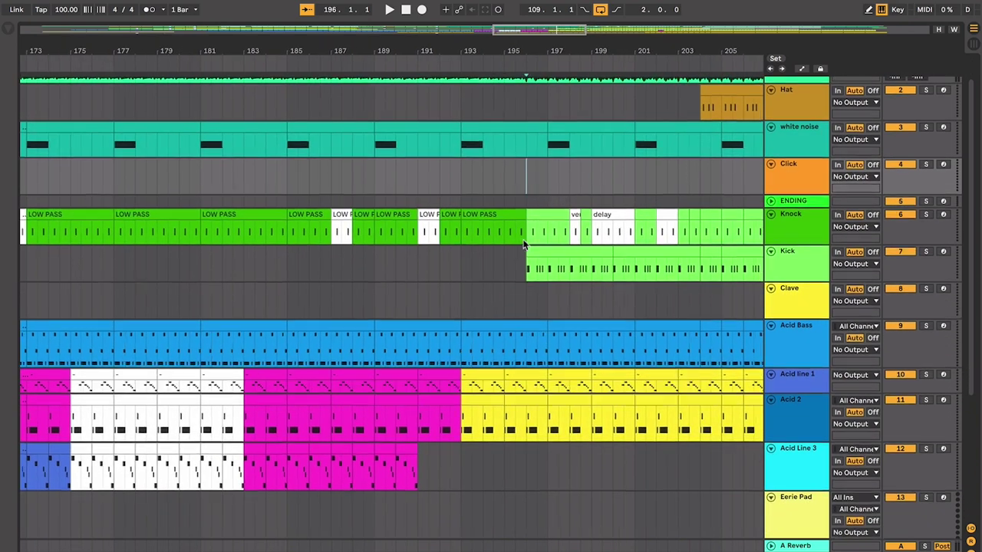
scroll(524, 241, up, 2)
scroll(524, 242, right, 5)
scroll(523, 240, up, 3)
scroll(522, 241, down, 10)
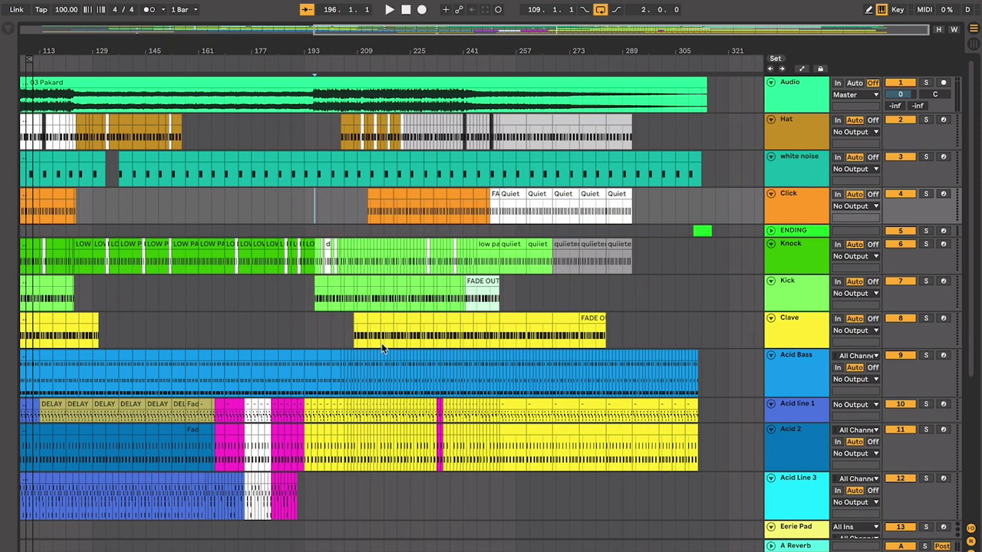
scroll(381, 343, down, 3)
scroll(381, 343, down, 4)
scroll(434, 393, up, 7)
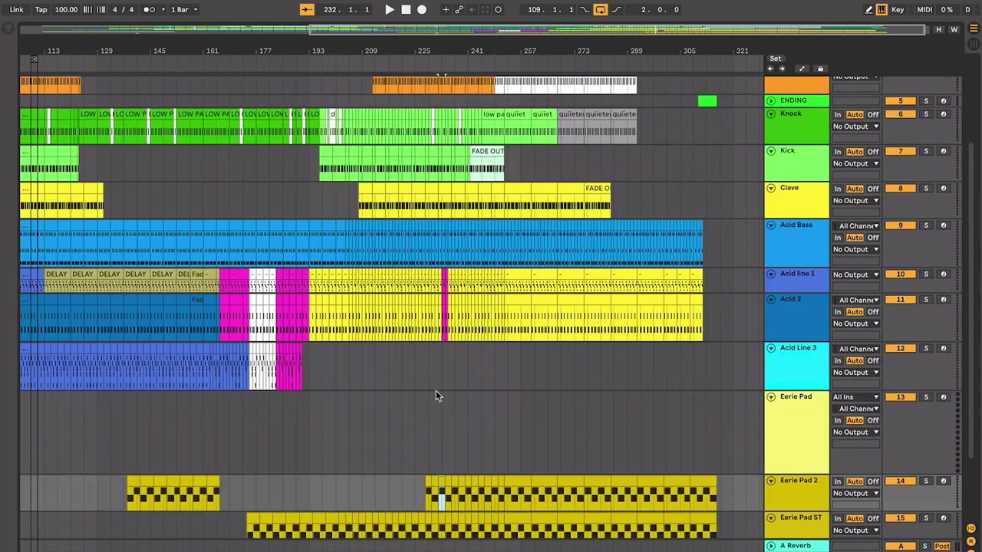
scroll(437, 396, right, 1)
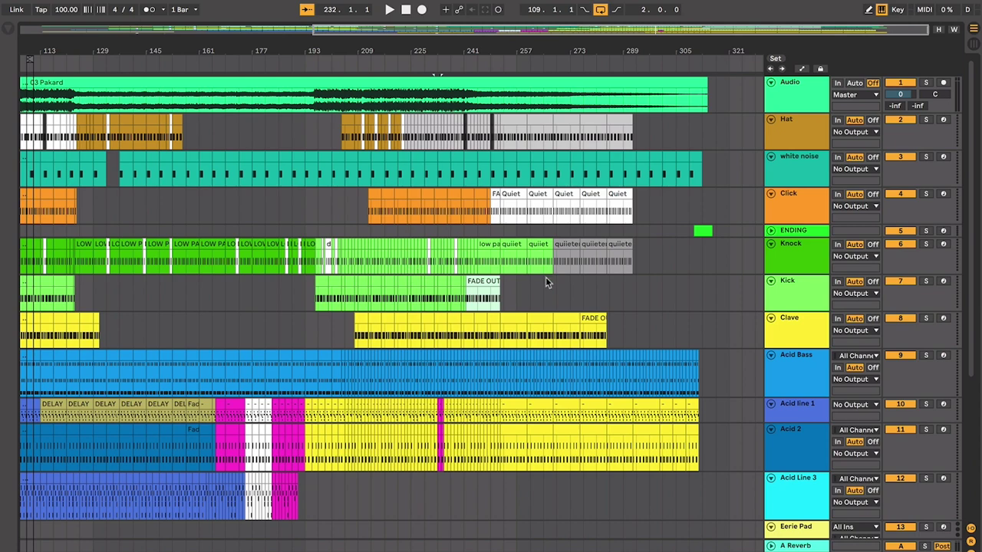
- Check the FADE clip on Click at bar 249 and the Hat clips between bars 207 and 241
click(496, 191)
scroll(487, 190, up, 2)
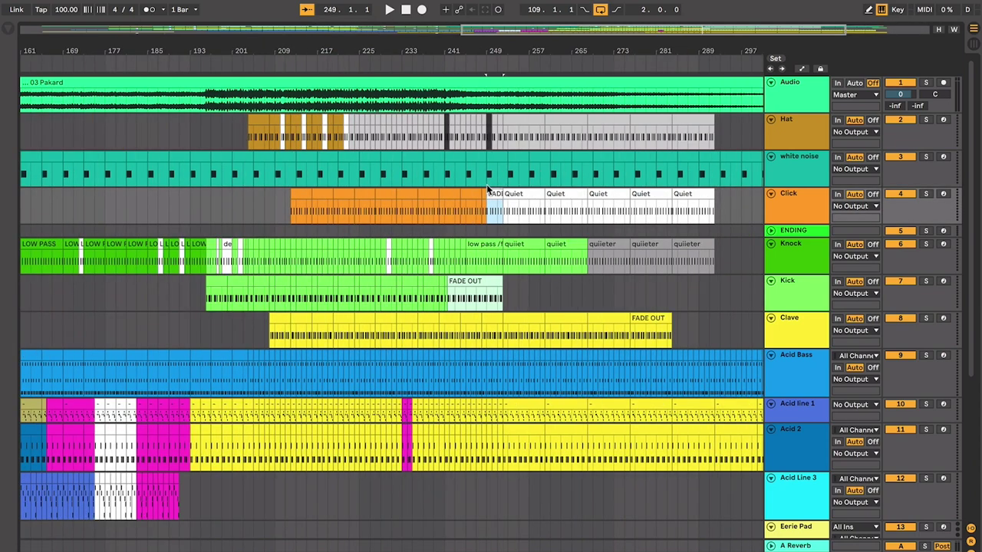
scroll(487, 189, up, 5)
click(385, 122)
scroll(383, 122, left, 5)
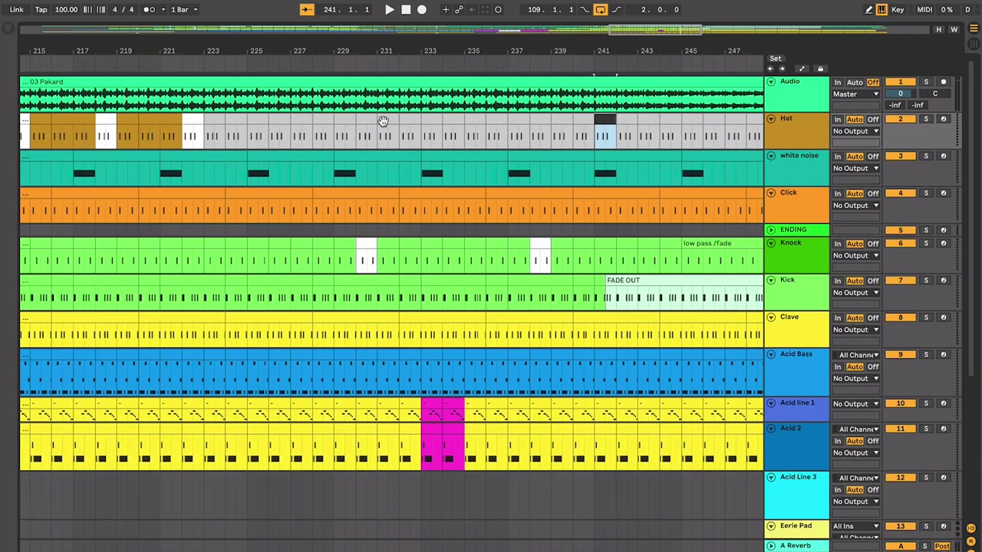
key(minus)
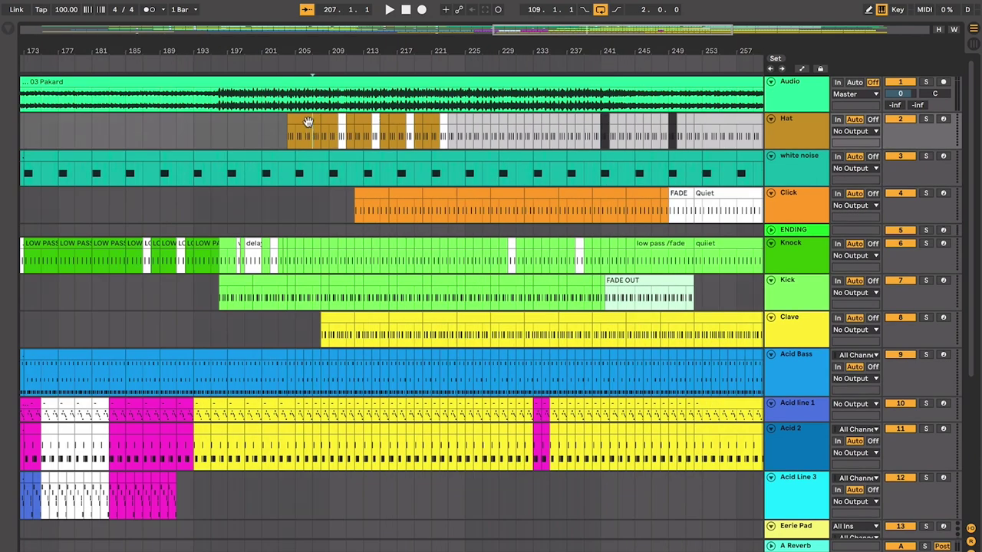
click(323, 122)
scroll(589, 163, right, 5)
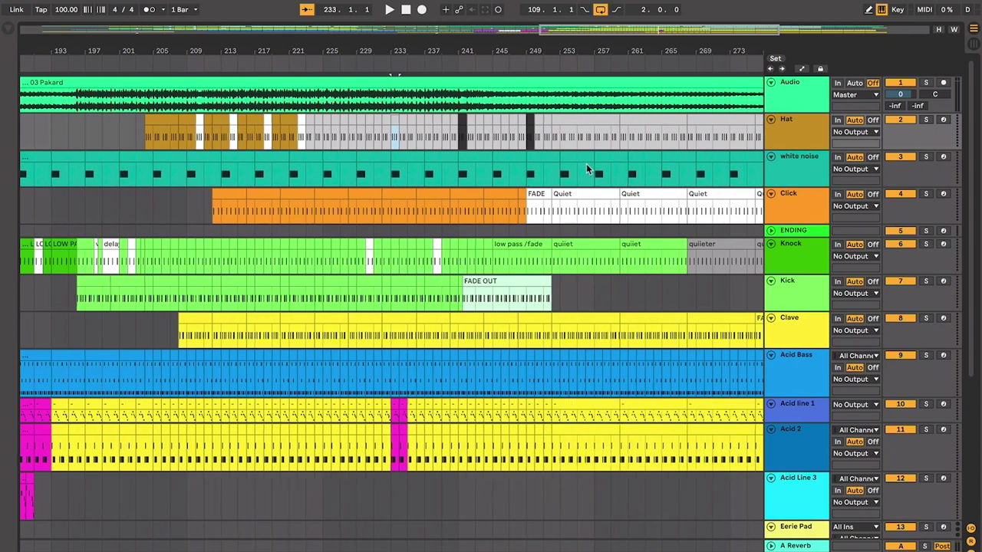
- Check the FADE and Quiet clips on Click from bar 249 and the Knock track's quiet section at bar 253
scroll(586, 163, right, 2)
click(483, 189)
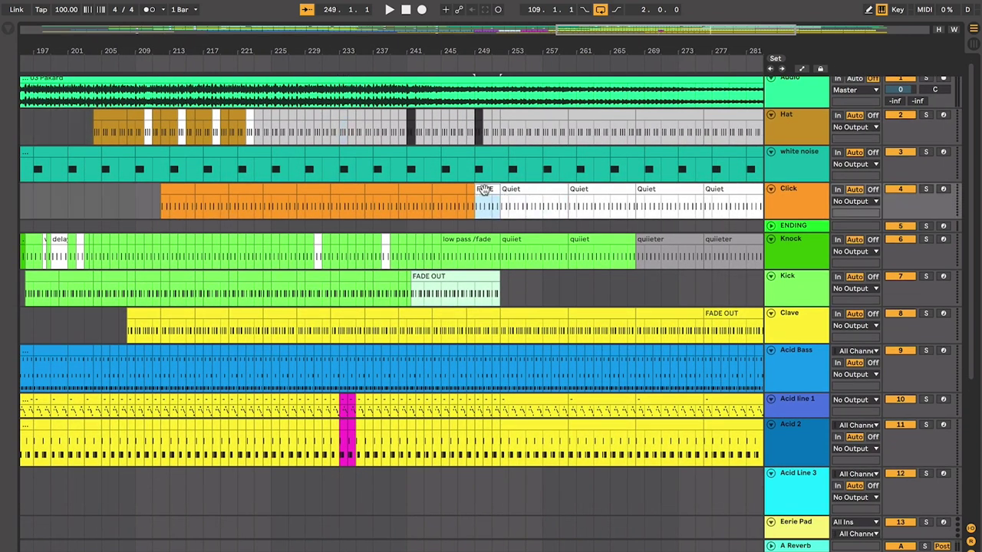
click(516, 188)
scroll(515, 188, right, 1)
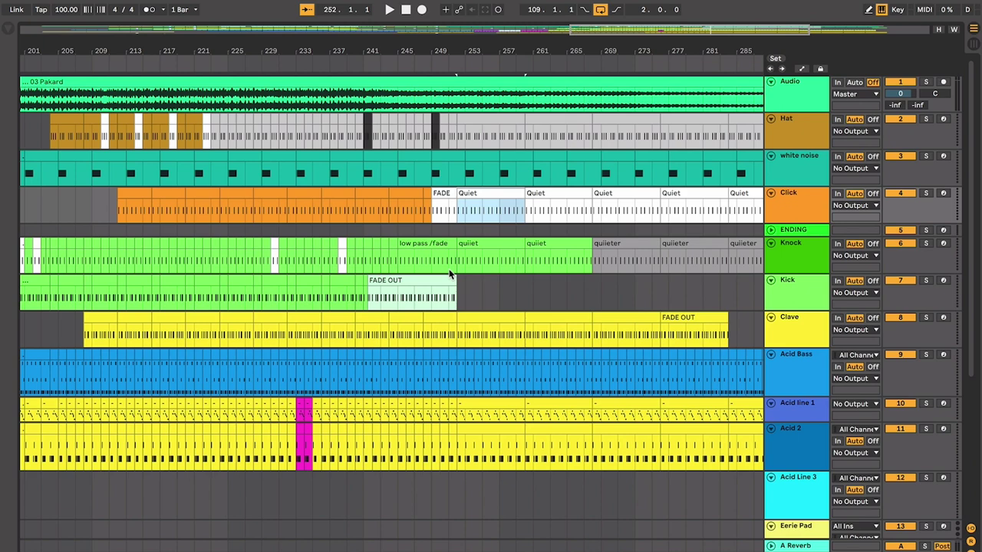
scroll(450, 270, right, 2)
click(411, 256)
key(minus)
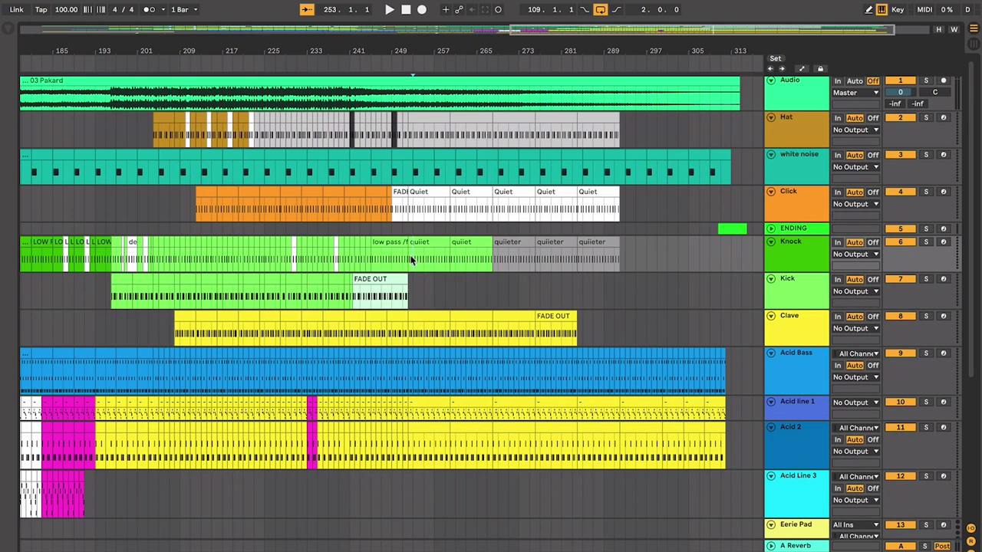
- Check the white noise clips at bars 245 and 257 against the same track's earlier section from bar 49
scroll(255, 272, left, 6)
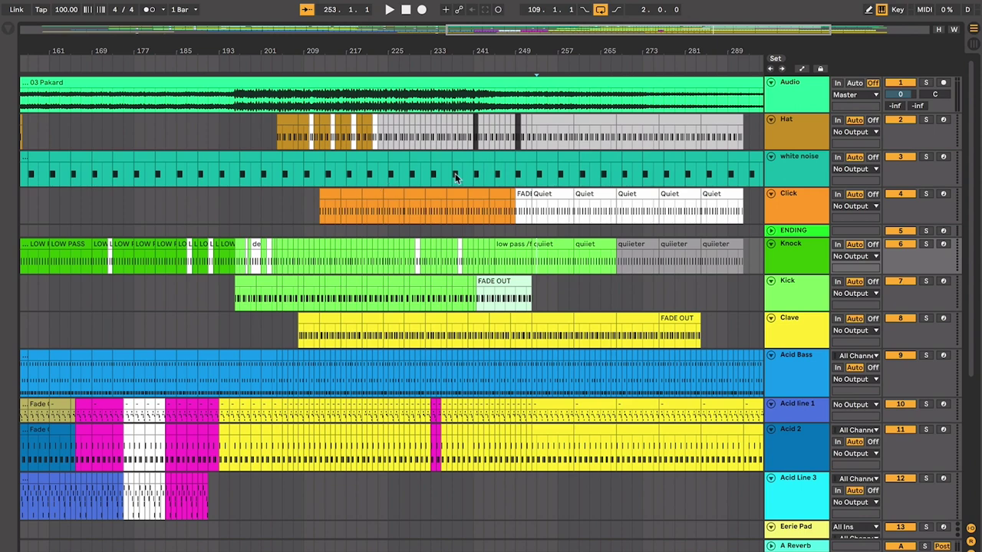
click(527, 173)
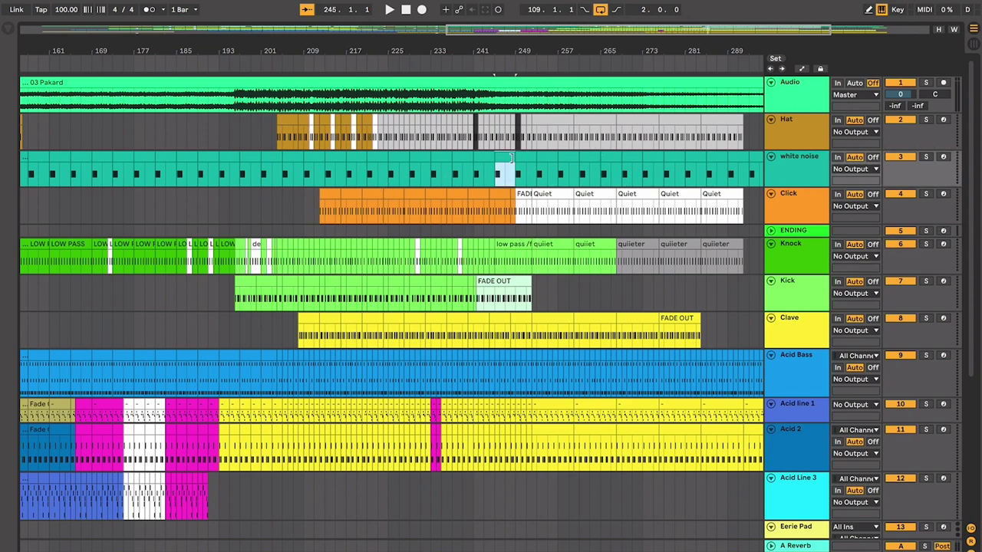
scroll(562, 155, right, 2)
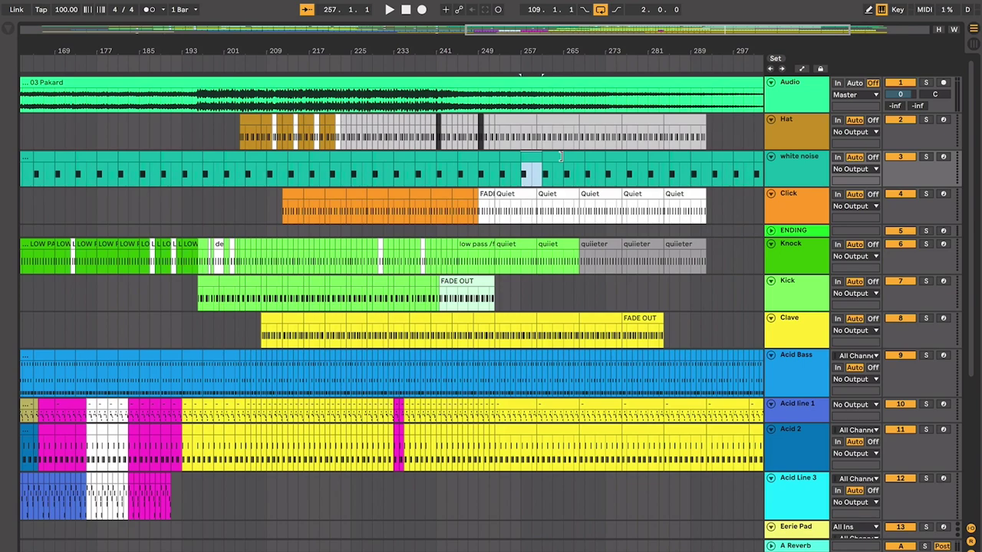
scroll(235, 192, left, 15)
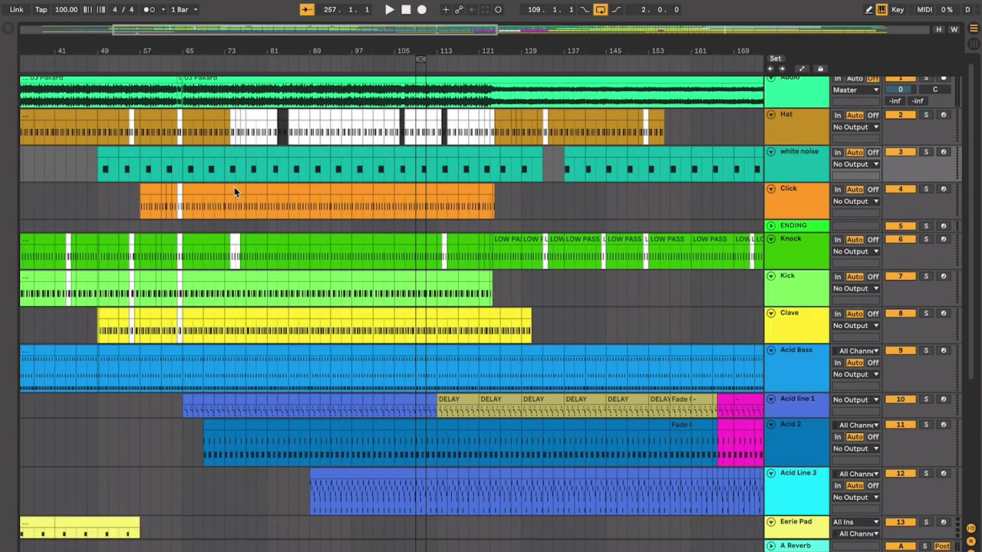
scroll(481, 263, right, 15)
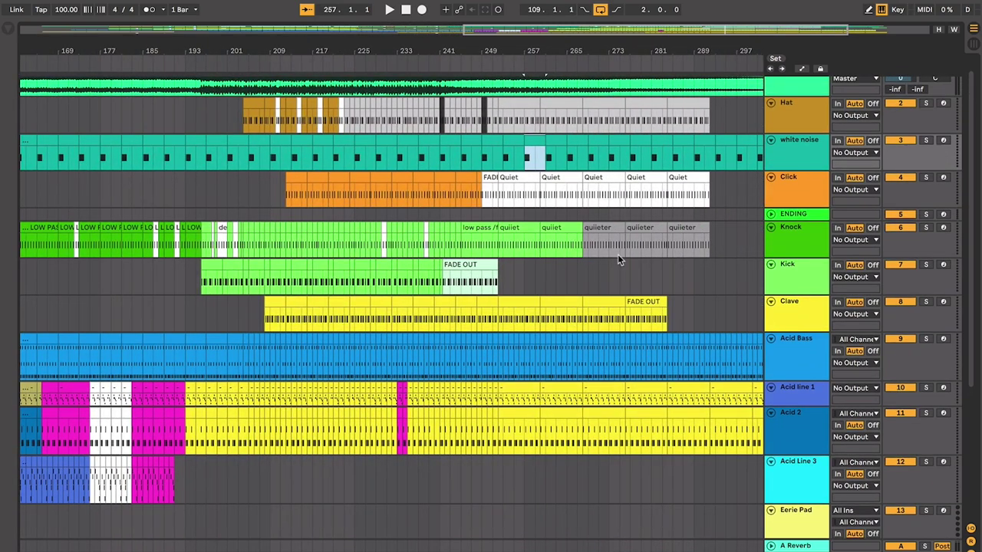
- Compare the drum and white noise clips in the ending with the earlier section from bar 49, checking Click at bar 232
scroll(614, 276, right, 3)
click(569, 280)
scroll(567, 270, left, 2)
scroll(567, 269, up, 1)
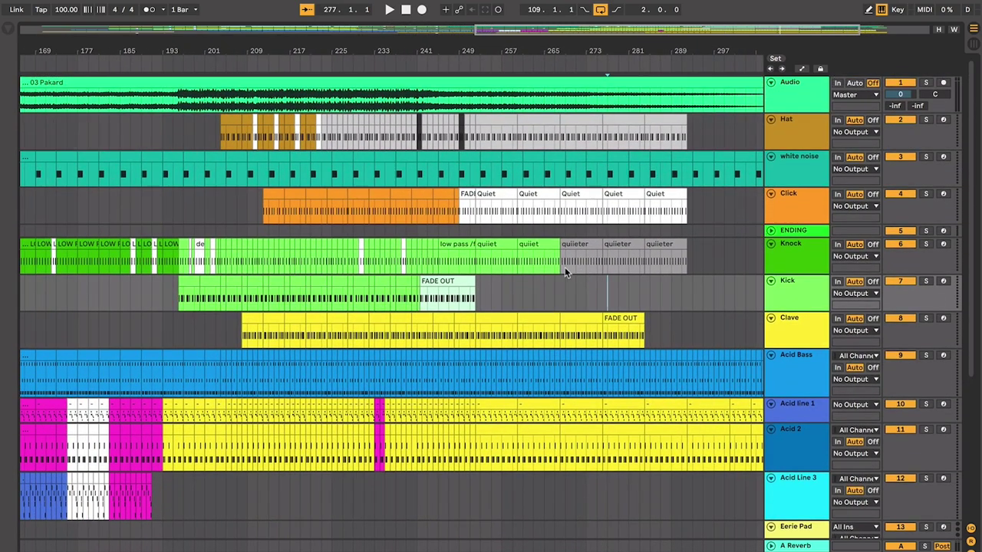
scroll(564, 270, left, 13)
scroll(453, 263, left, 1)
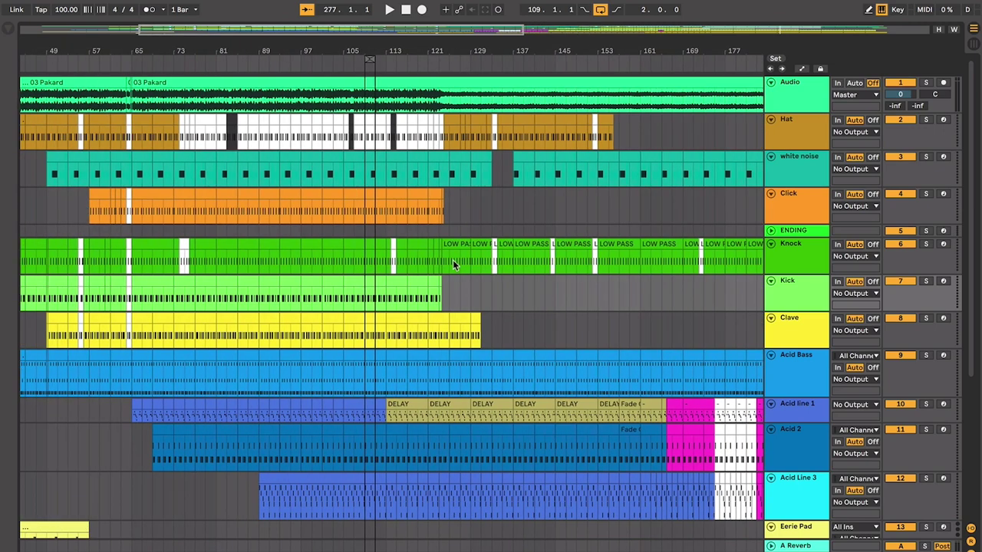
scroll(343, 239, right, 5)
scroll(344, 239, right, 9)
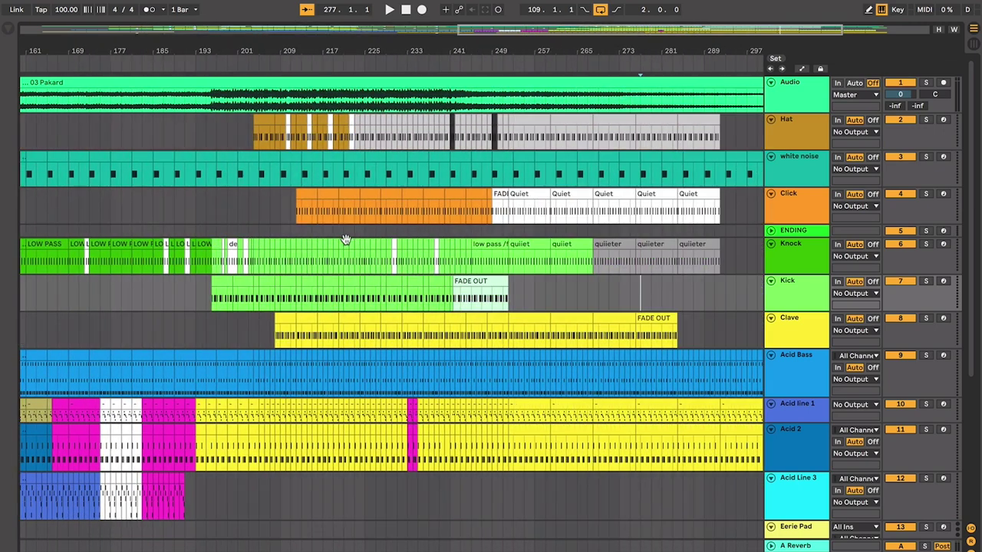
click(412, 193)
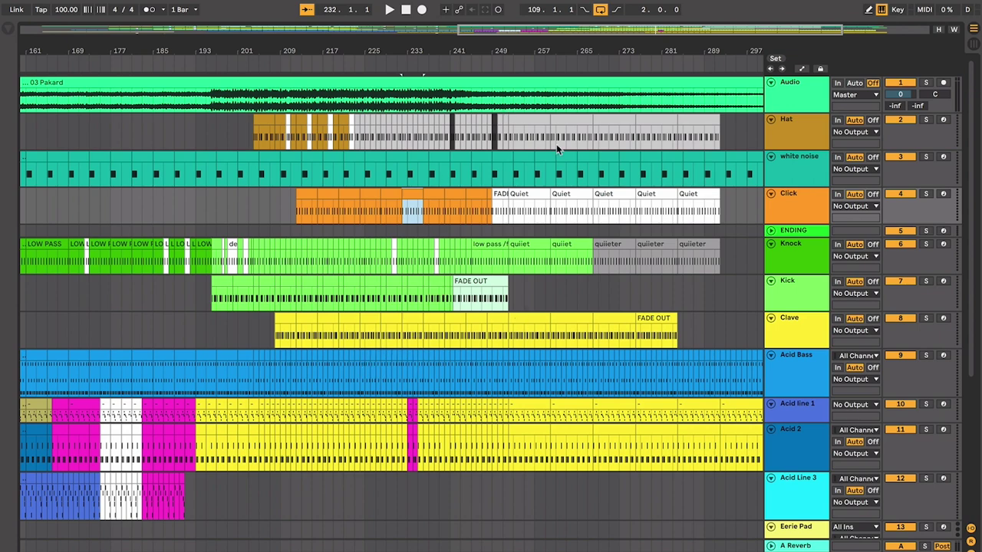
- Move the Eerie Pad track below Eerie Pad ST
scroll(520, 153, down, 6)
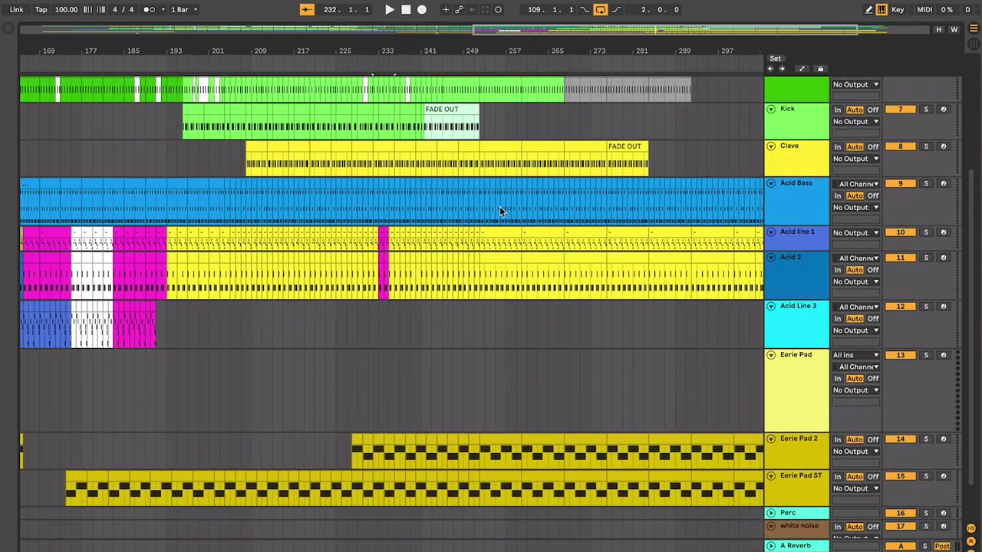
scroll(499, 208, up, 1)
click(464, 413)
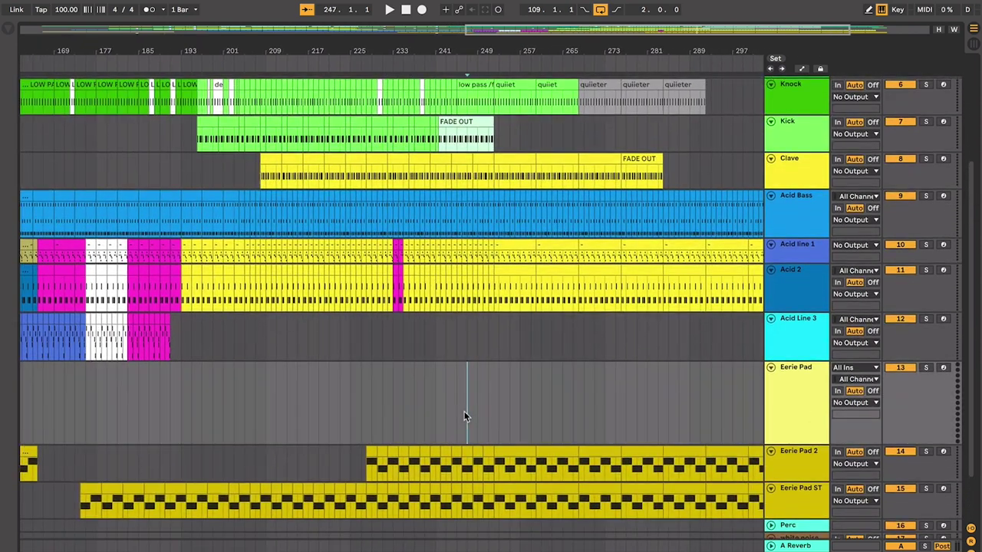
key(minus)
key(minus)
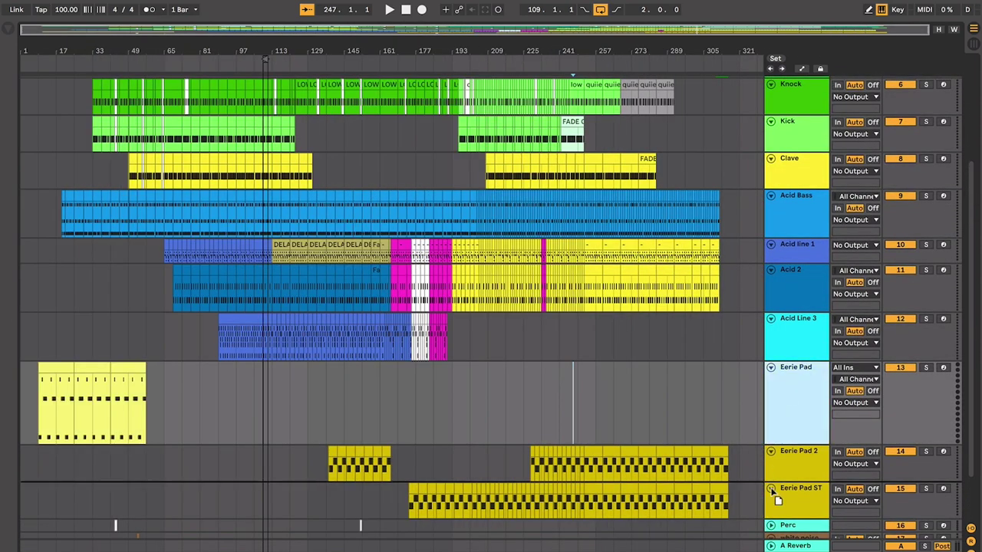
drag(775, 522, 775, 523)
scroll(587, 384, up, 2)
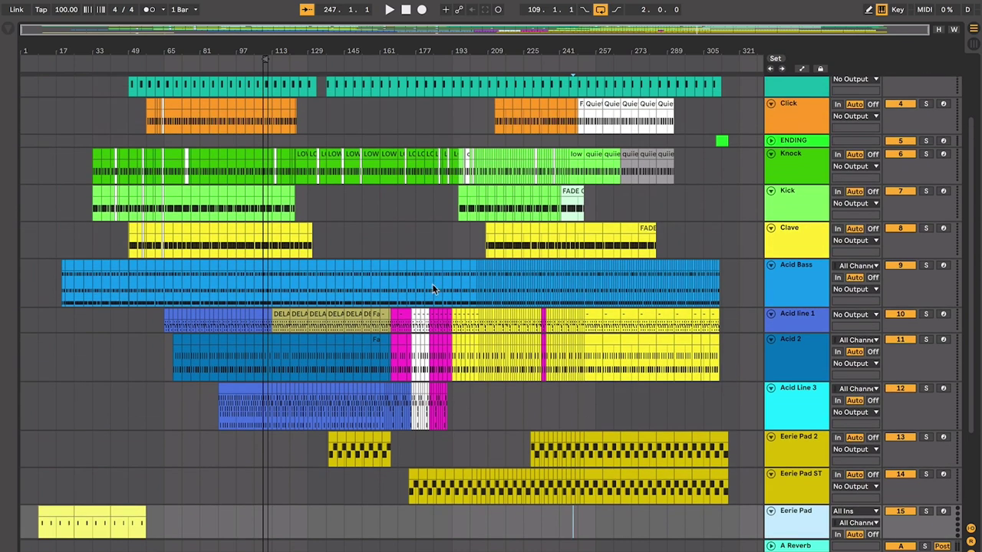
- Examine the blue, white, magenta and yellow clips on Acid line 1, Acid 2 and Acid Line 3 between bars 165 and 199
click(416, 293)
key(plus)
key(plus)
key(plus)
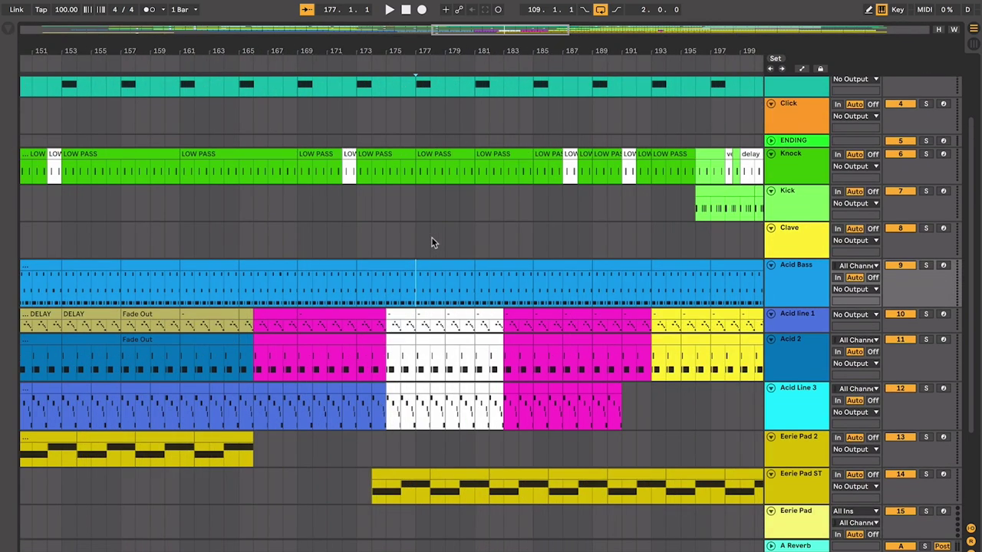
click(488, 247)
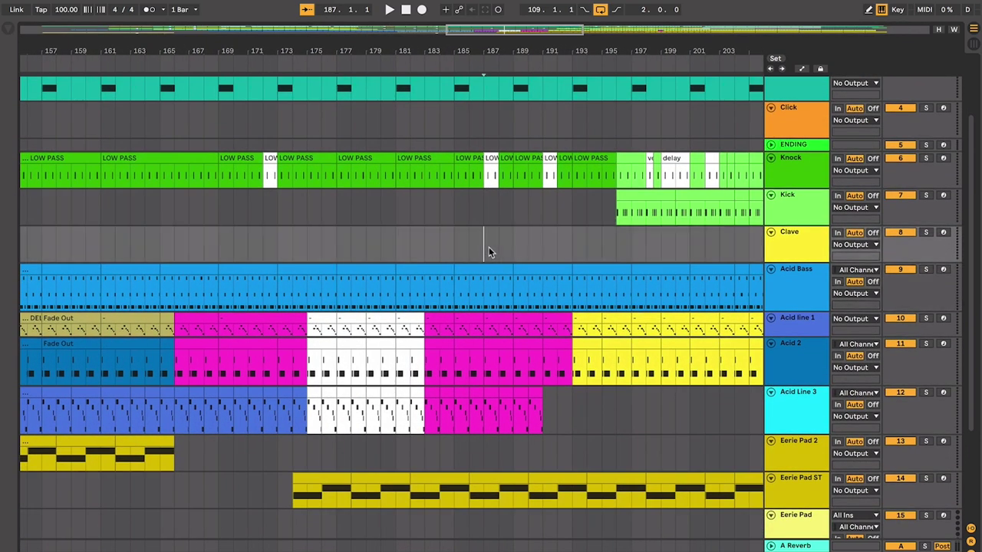
scroll(488, 247, right, 3)
scroll(489, 247, down, 2)
scroll(489, 247, left, 1)
scroll(489, 247, up, 1)
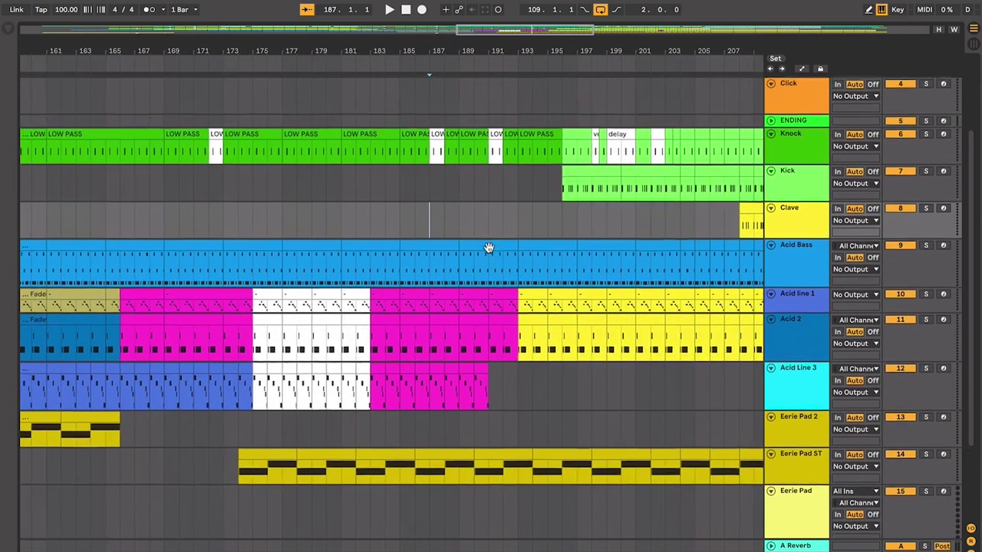
key(plus)
scroll(489, 247, up, 1)
scroll(488, 247, right, 1)
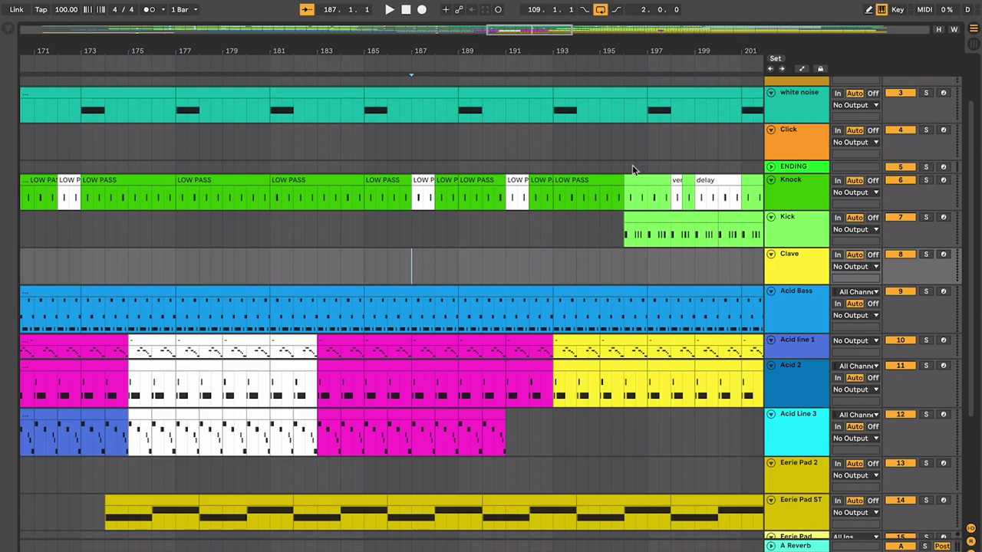
- Play the arrangement from bar 183 and follow the acid lines and returning drums up to bar 204
key(space)
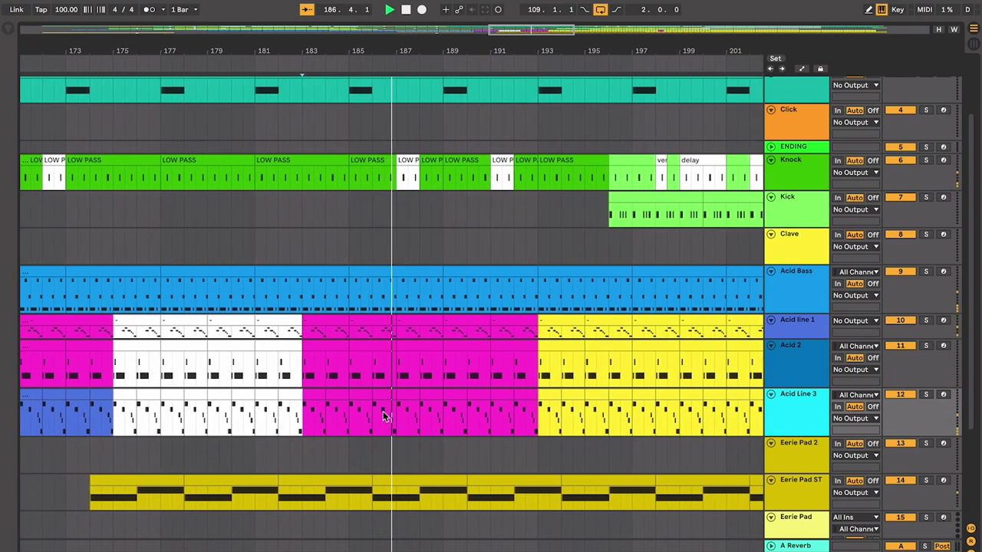
key(plus)
key(plus)
key(plus)
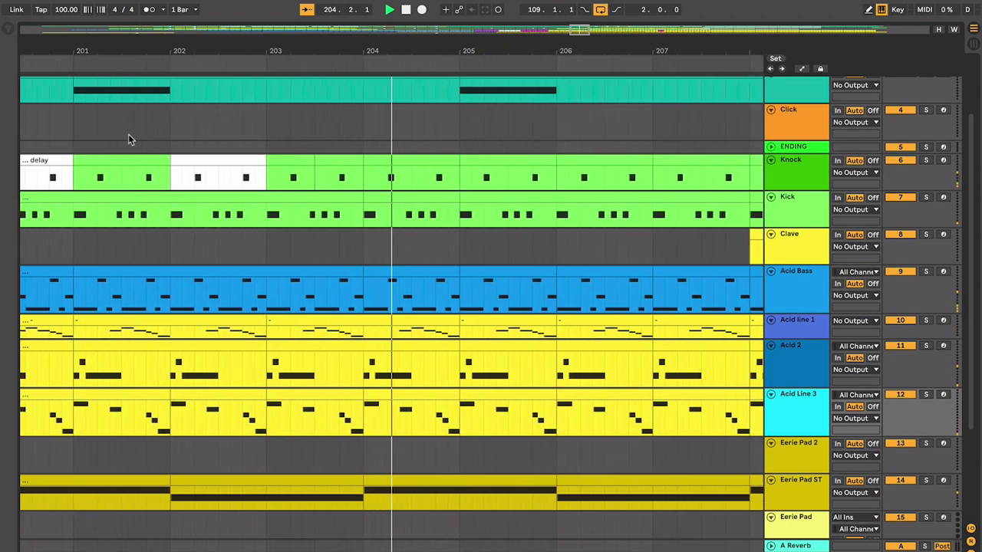
- Move the Hat track below Click, just above the ENDING track
scroll(269, 191, up, 3)
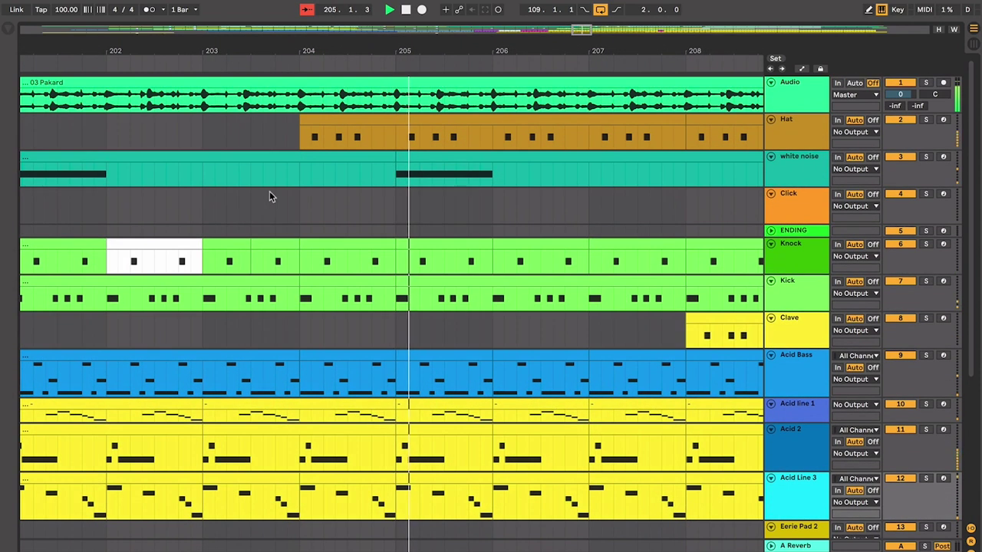
click(808, 133)
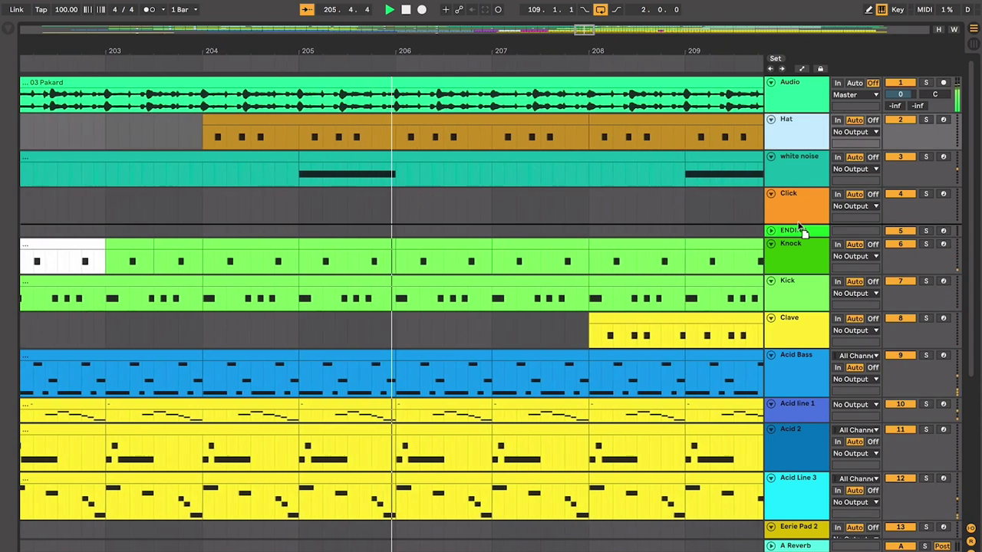
drag(800, 231, 801, 227)
scroll(642, 263, down, 2)
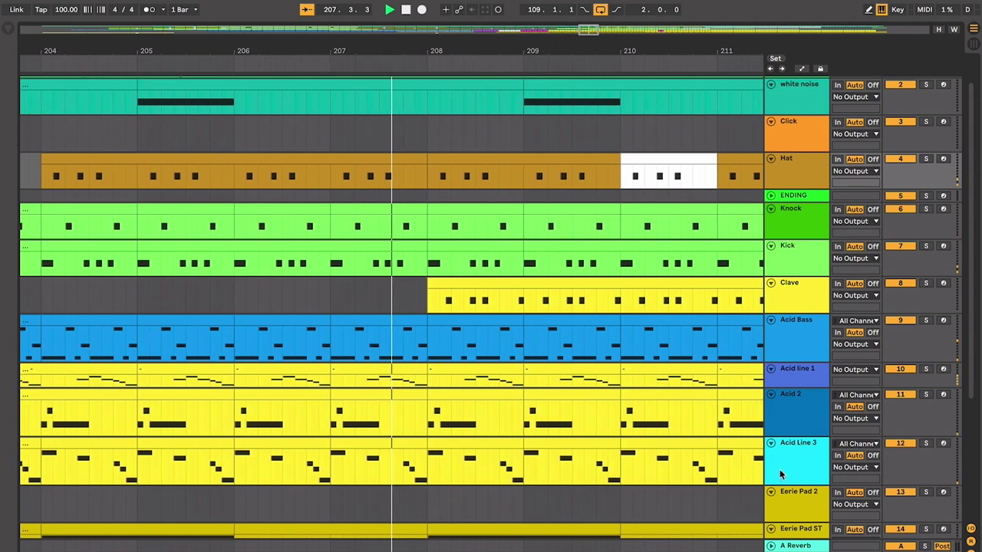
- Reduce the height of the Acid Bass track and move the ENDING track below Eerie Pad ST
click(759, 425)
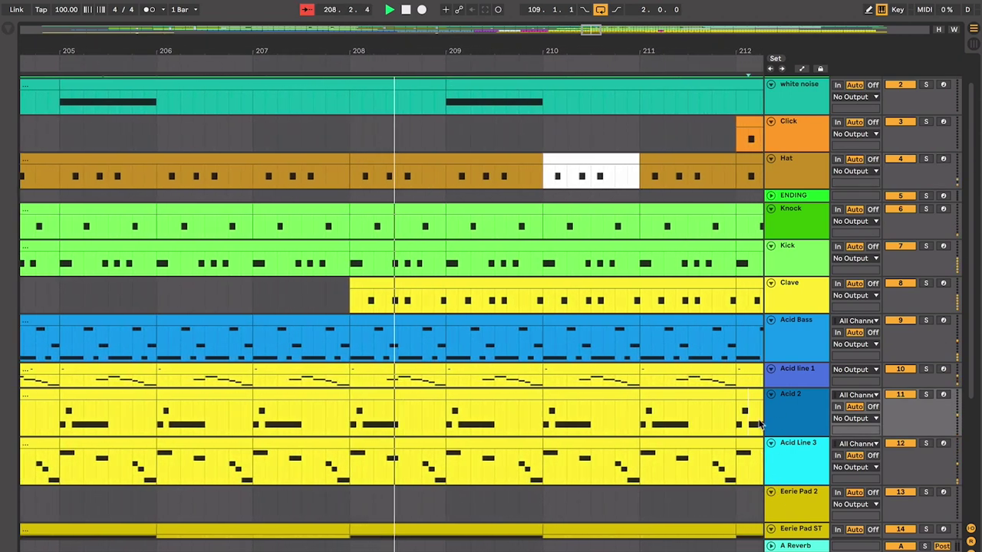
drag(790, 359, 790, 349)
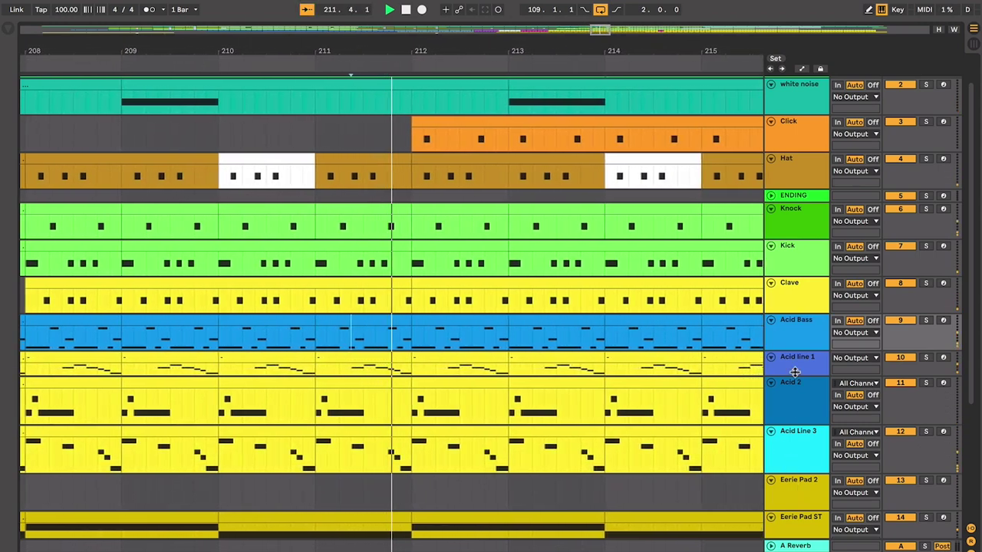
drag(792, 197, 767, 485)
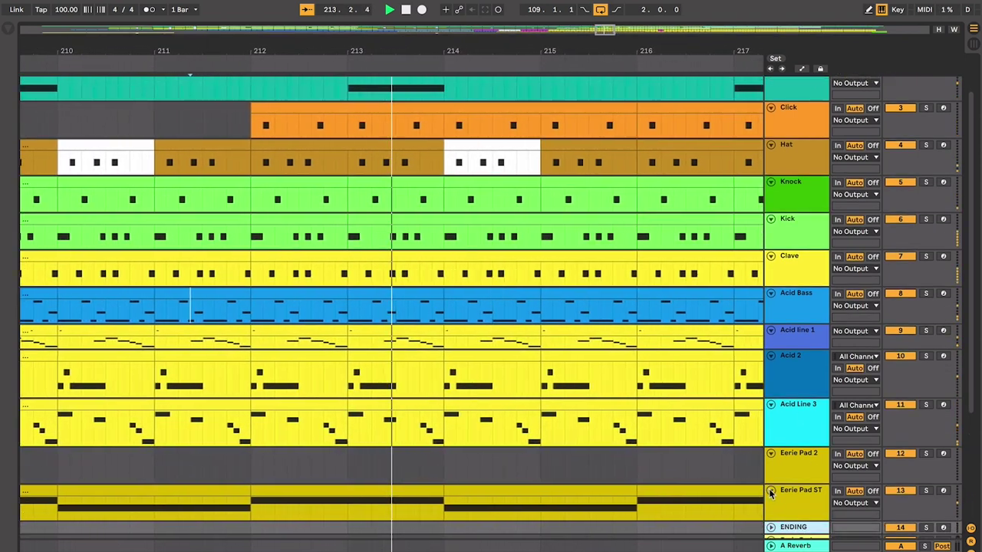
scroll(773, 494, down, 2)
scroll(759, 475, up, 2)
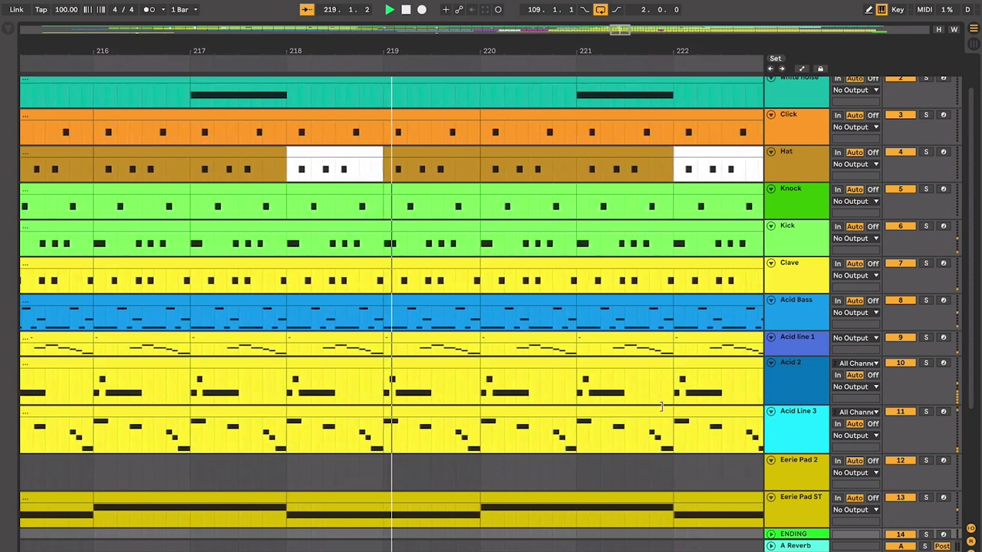
- Colour the Knock clip at bar 218 white
click(334, 197)
right_click(337, 195)
click(498, 417)
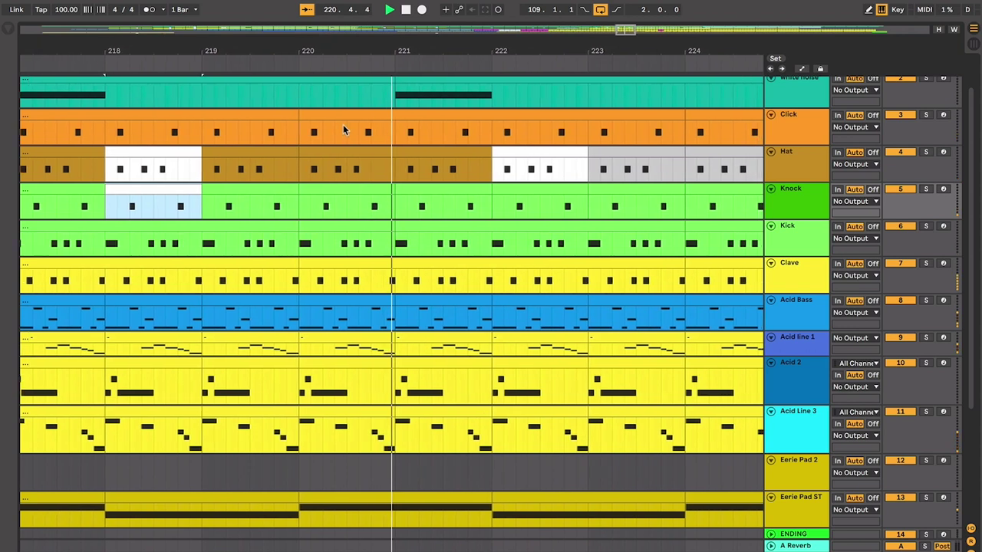
- Colour the Hat clips at bars 220 and 221 grey
click(375, 161)
click(366, 153)
click(414, 152)
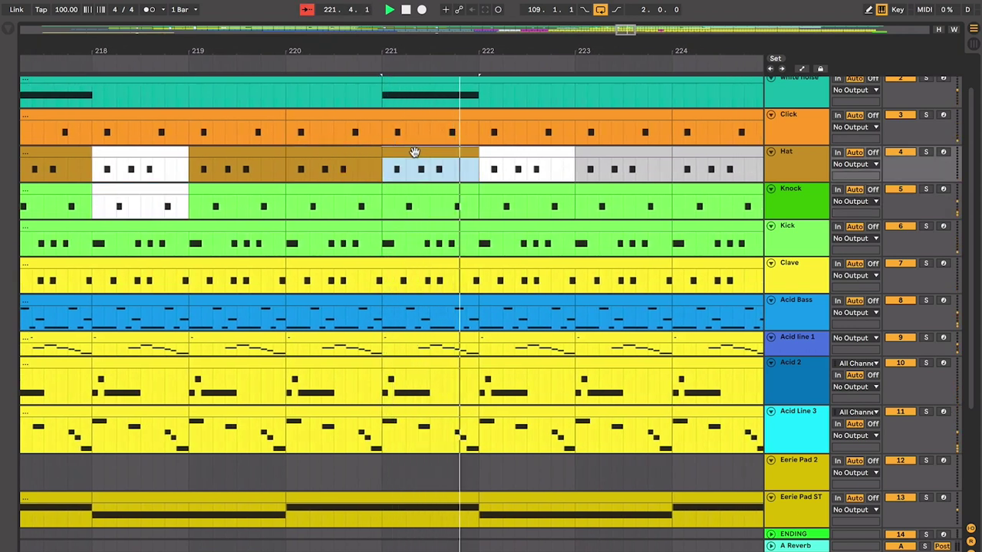
right_click(357, 154)
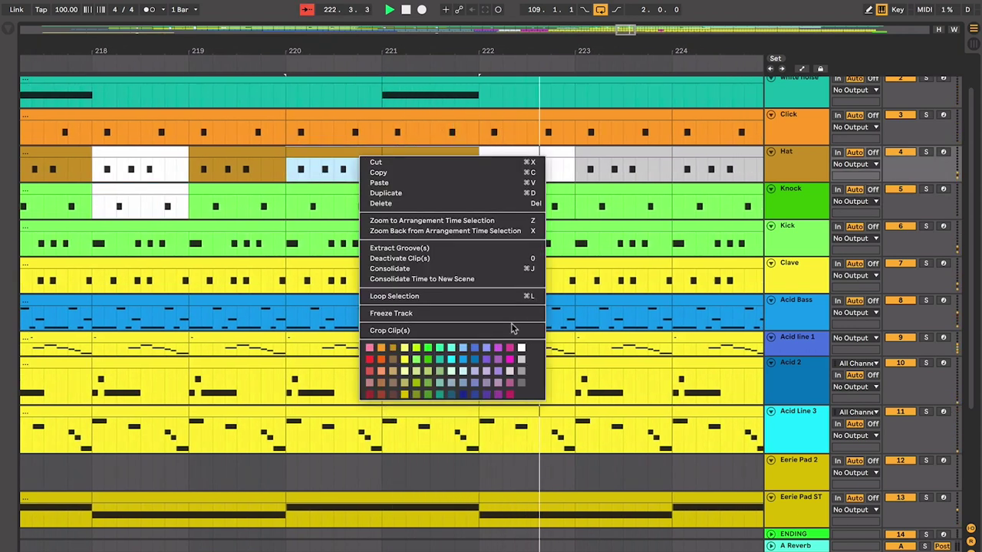
click(520, 361)
click(443, 147)
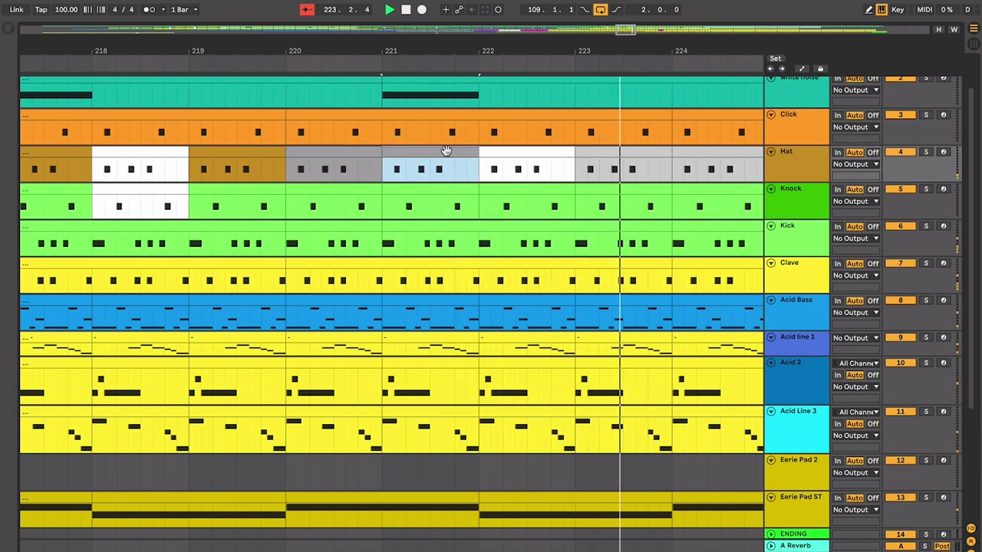
- Try duplicating the grey Hat clip from bar 221 onto bar 222, and undo the last two edits
key(ctrl+d)
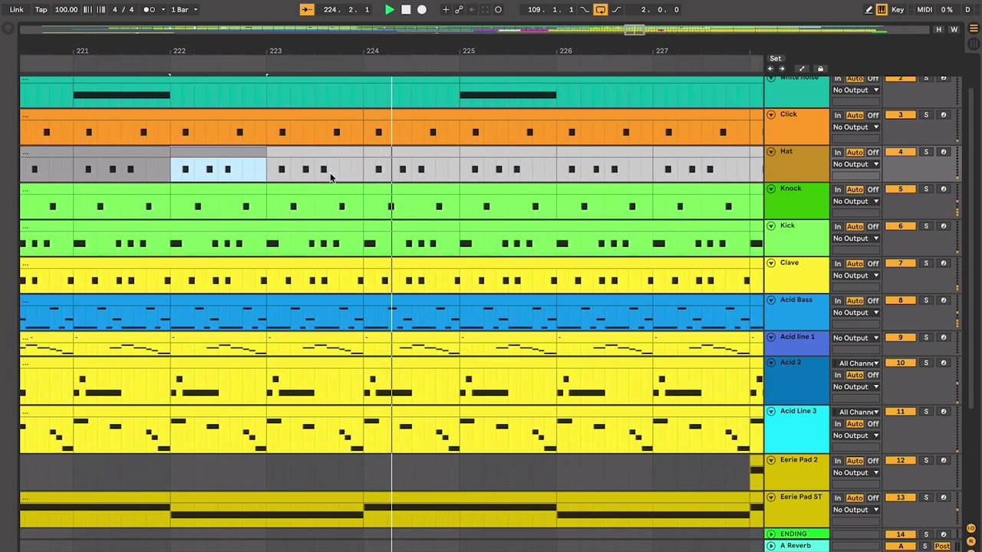
click(313, 147)
key(ctrl+z)
key(ctrl+z)
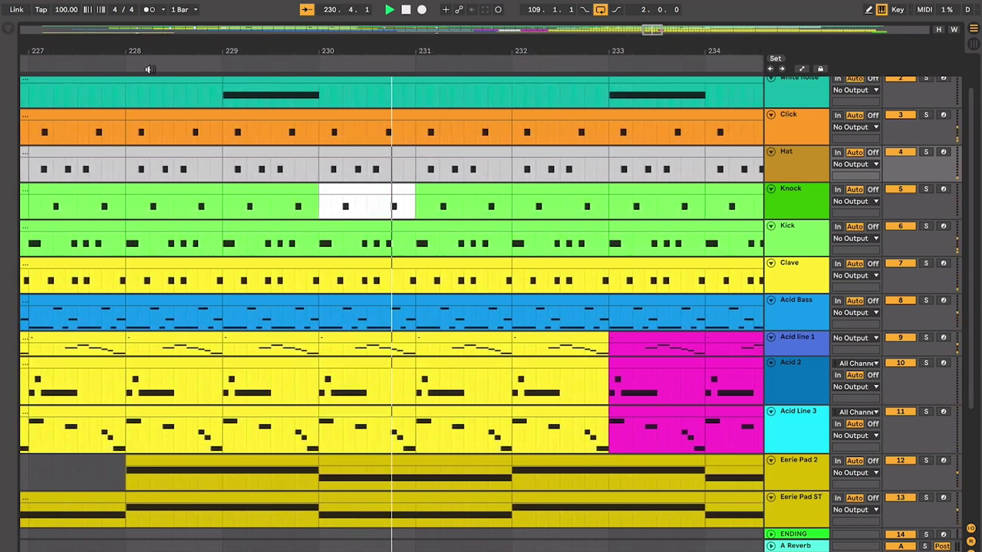
- Try to recolour the Hat clip around bar 230
right_click(336, 149)
click(498, 377)
click(499, 430)
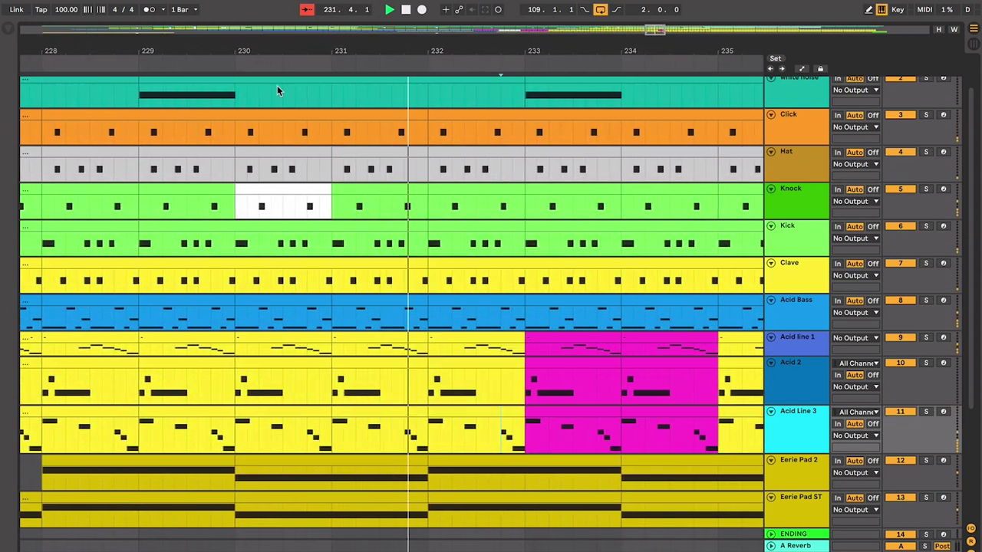
right_click(300, 149)
click(445, 411)
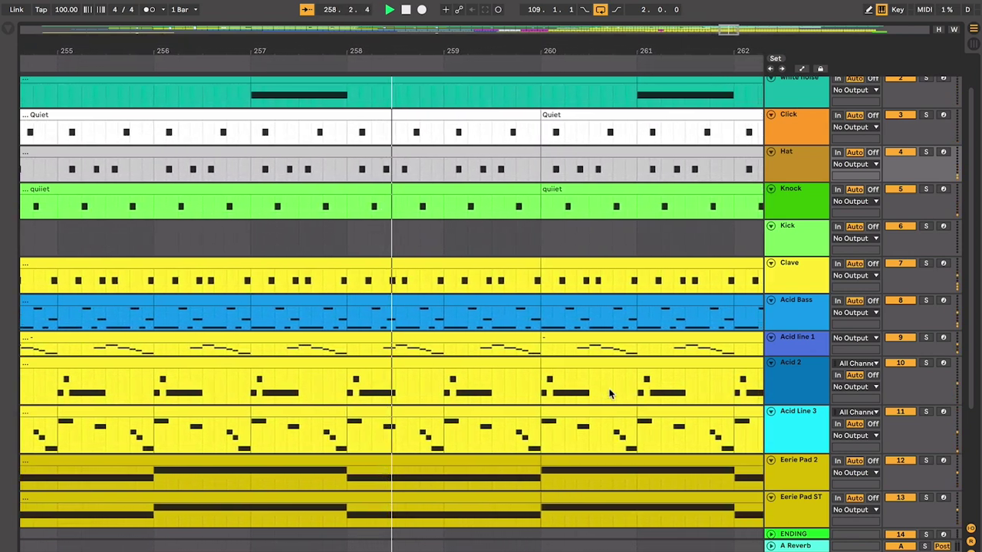
- Add an empty MIDI track directly below the Kick track
key(minus)
key(minus)
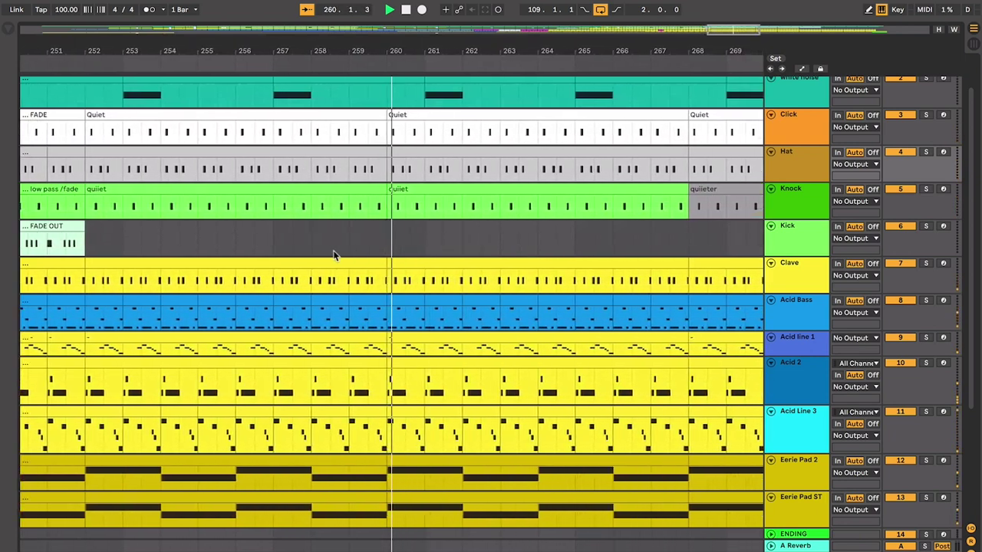
click(251, 240)
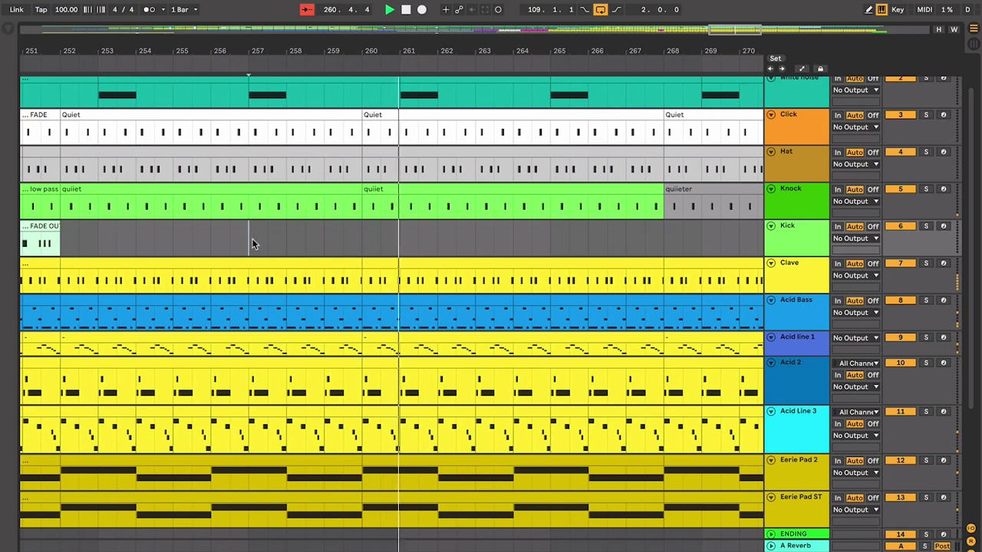
scroll(254, 244, up, 2)
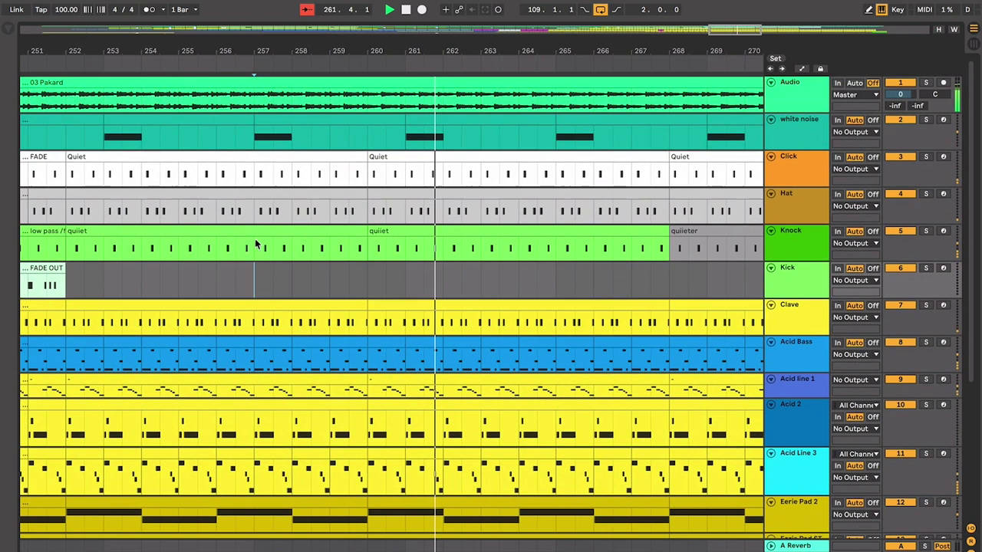
scroll(255, 244, down, 5)
scroll(255, 244, up, 5)
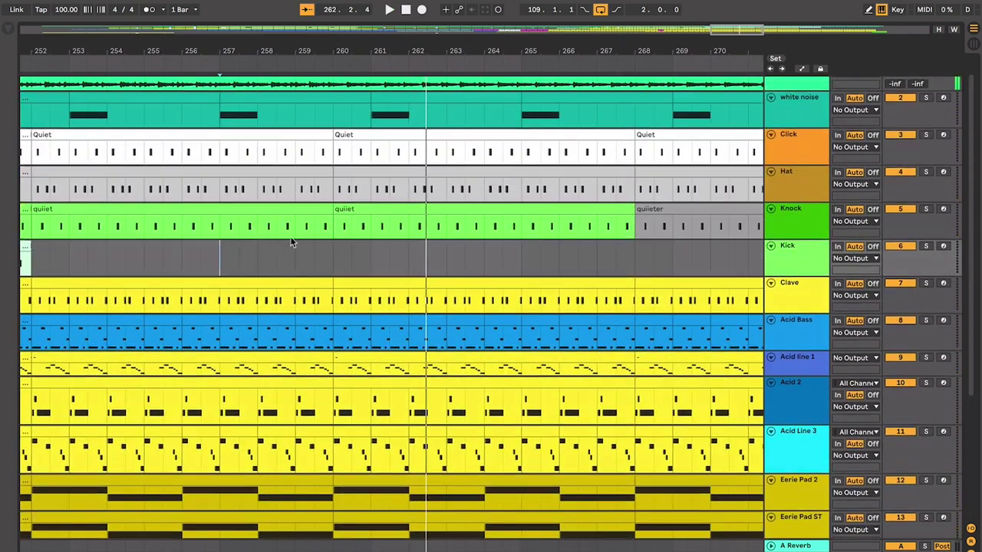
key(ctrl+shift+t)
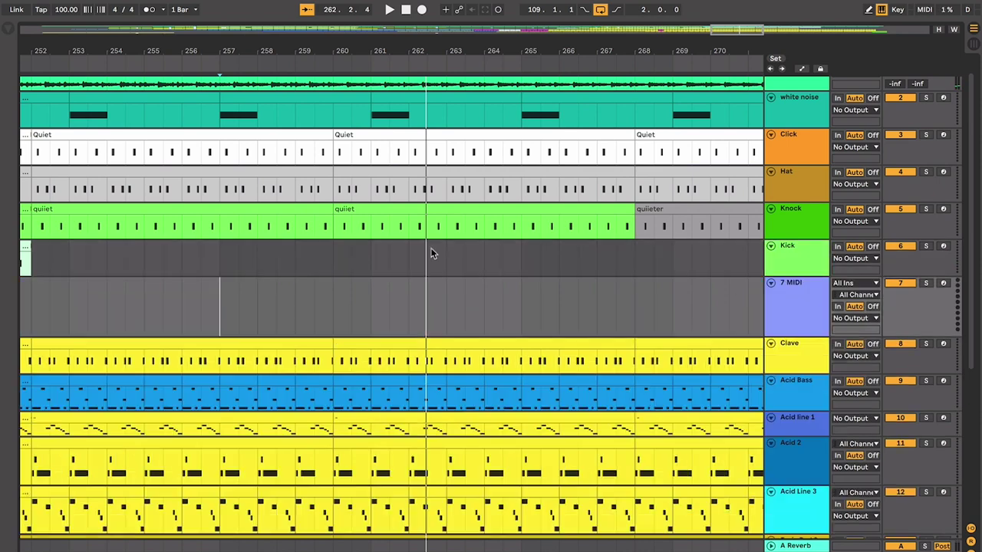
- Play the arrangement from bar 257 and split the Click clip there
shift+click(432, 300)
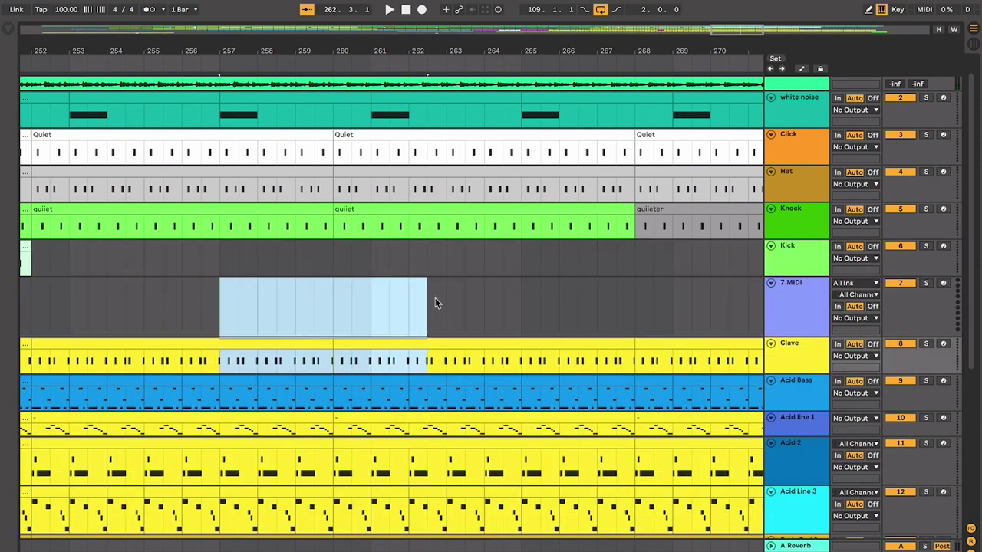
scroll(435, 304, up, 1)
click(236, 335)
key(space)
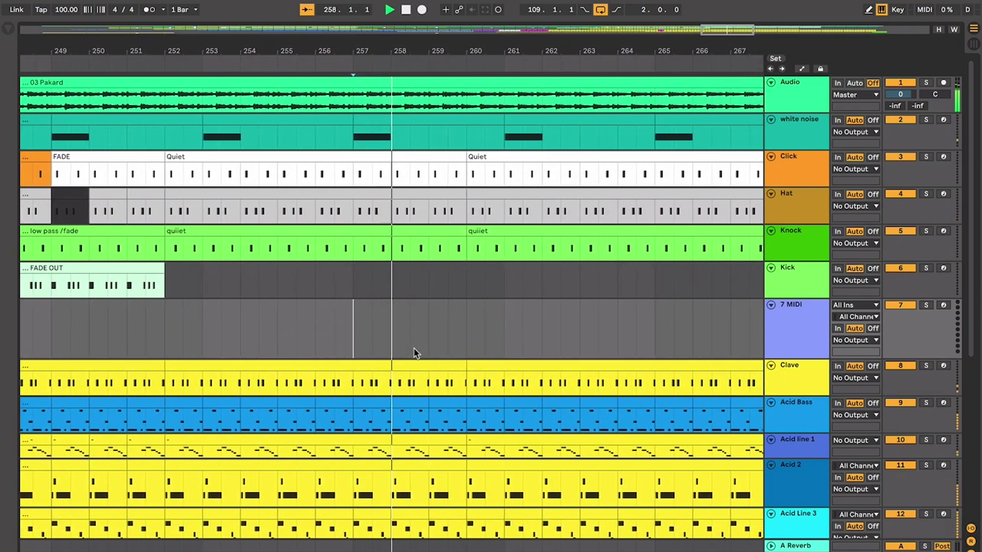
key(space)
click(343, 175)
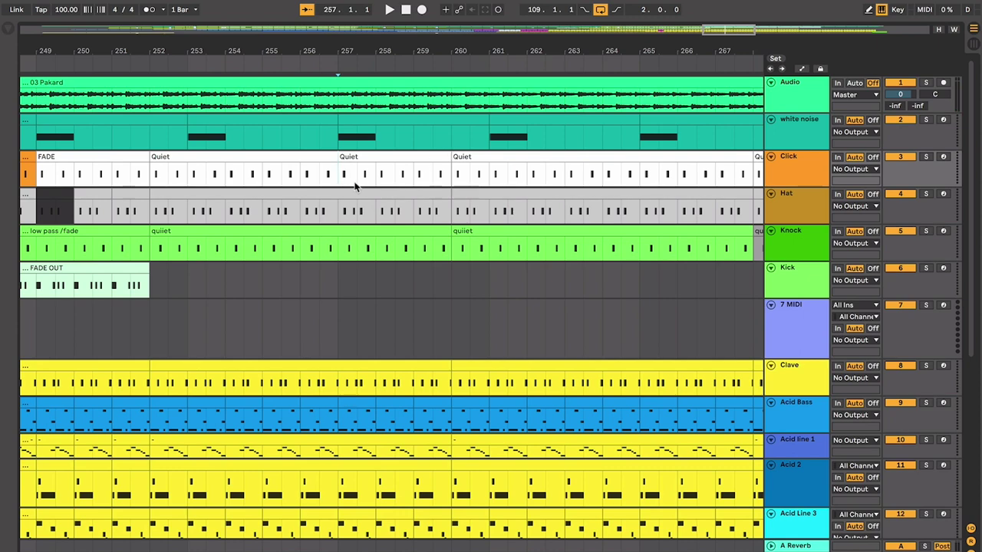
- Play a short passage from bar 257 to listen to the percussion in detail
click(332, 301)
key(plus)
key(plus)
key(plus)
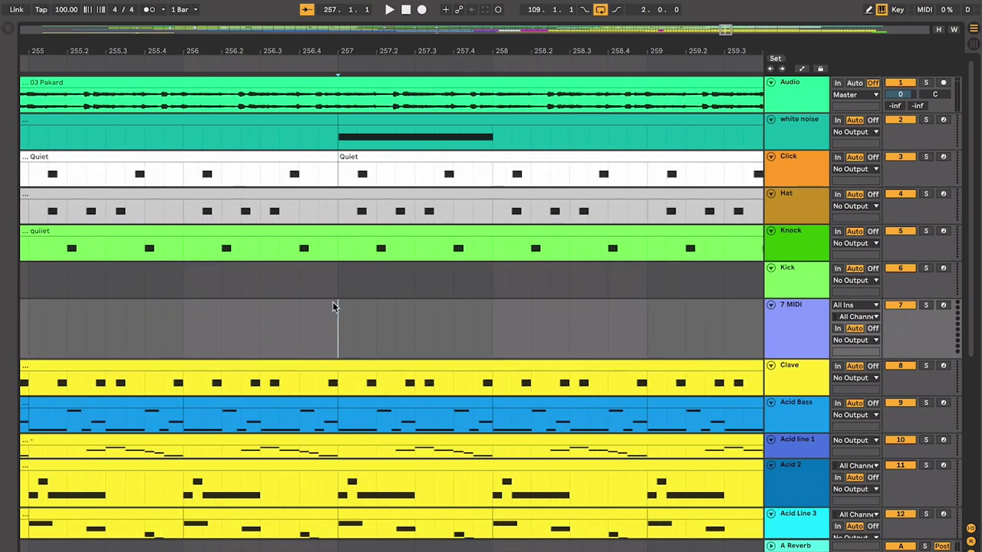
key(space)
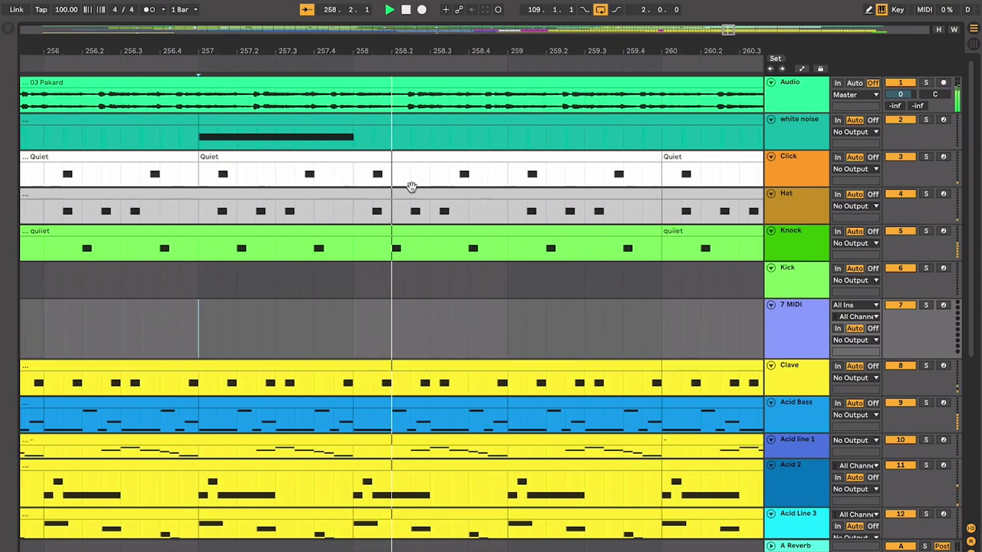
key(space)
- Consolidate the Click clips from bar 257 to 268 and rename the result REVERB ON THE CLICK THING
click(393, 152)
key(minus)
key(minus)
key(minus)
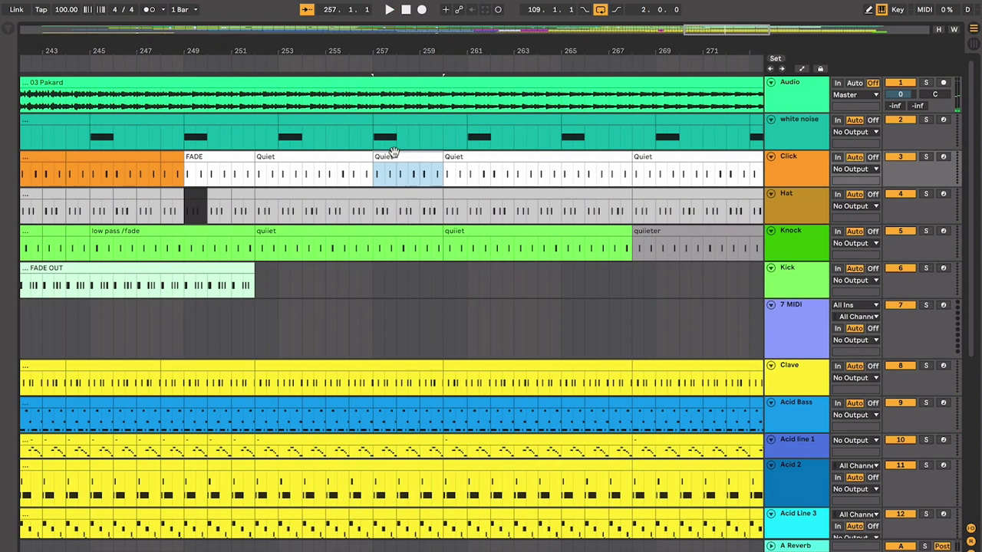
shift+click(539, 156)
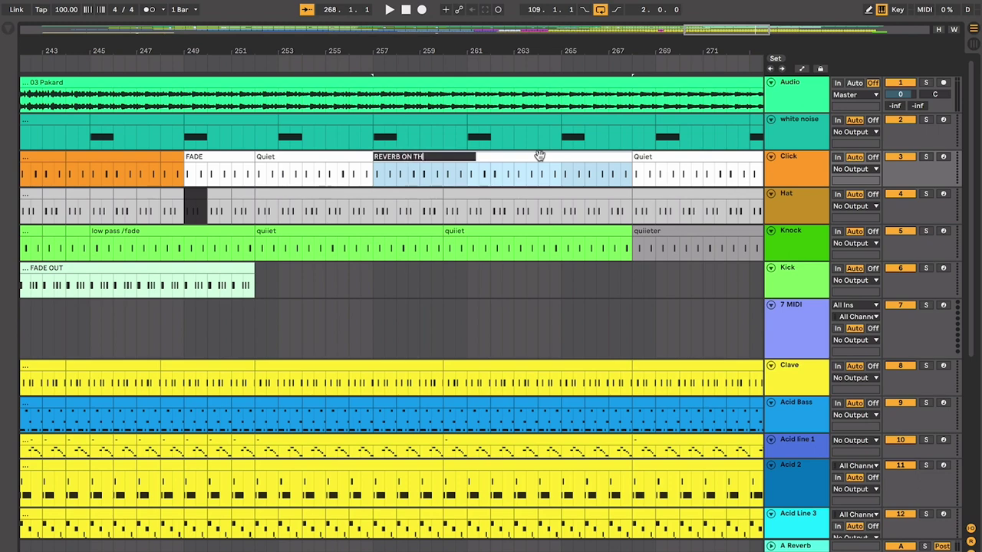
click(528, 167)
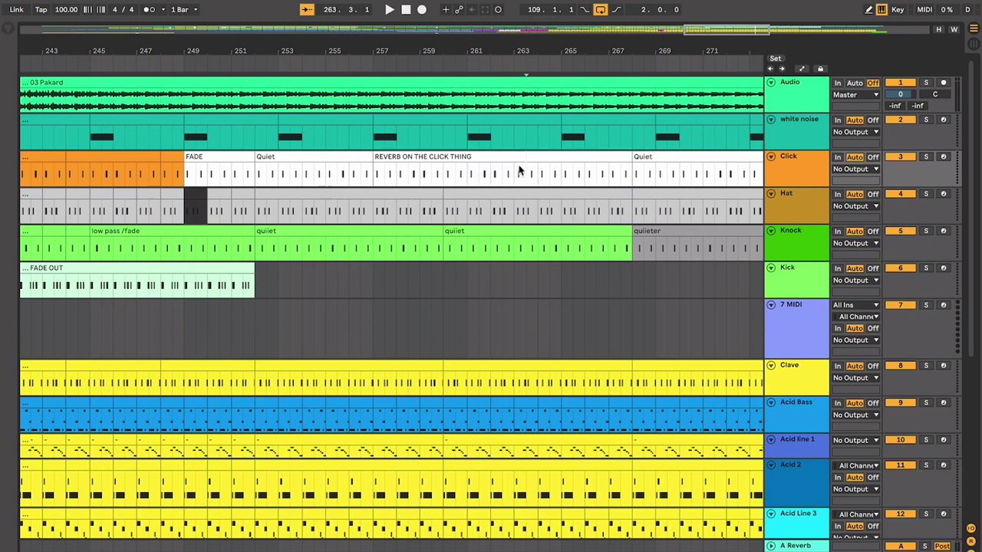
- Play the arrangement from the start of the REVERB ON THE CLICK THING clip
click(457, 179)
scroll(458, 177, down, 1)
key(plus)
key(plus)
scroll(349, 147, up, 1)
scroll(349, 147, right, 1)
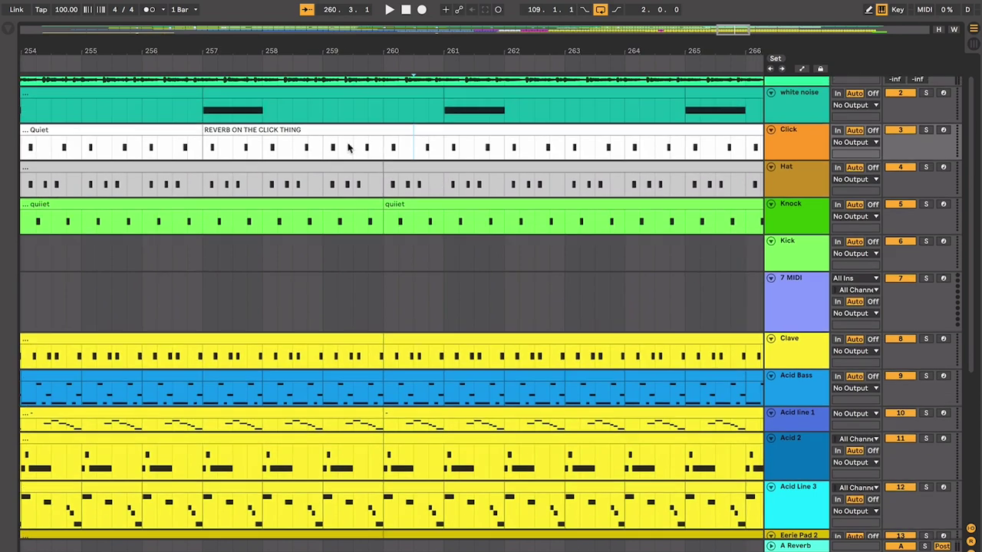
click(291, 131)
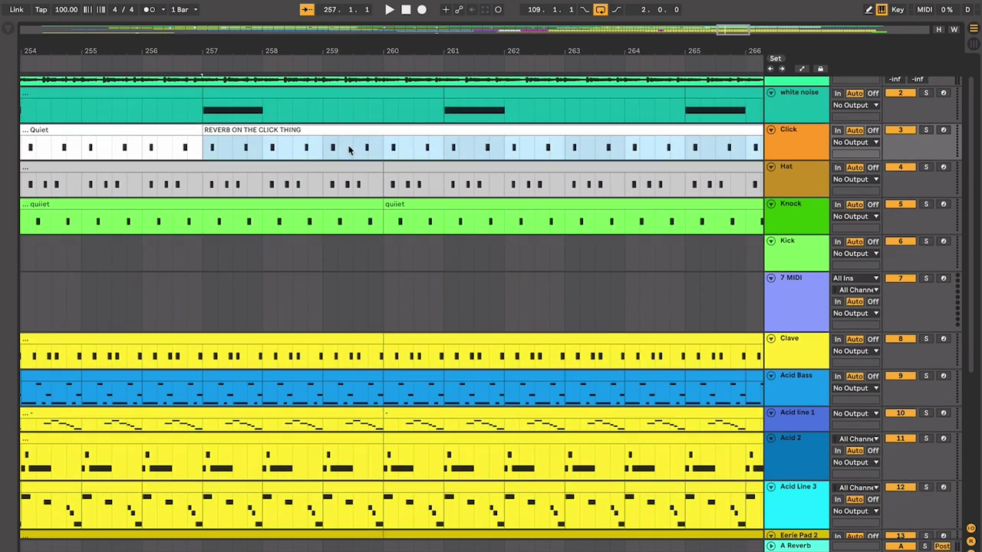
scroll(377, 151, up, 1)
scroll(378, 152, right, 2)
key(space)
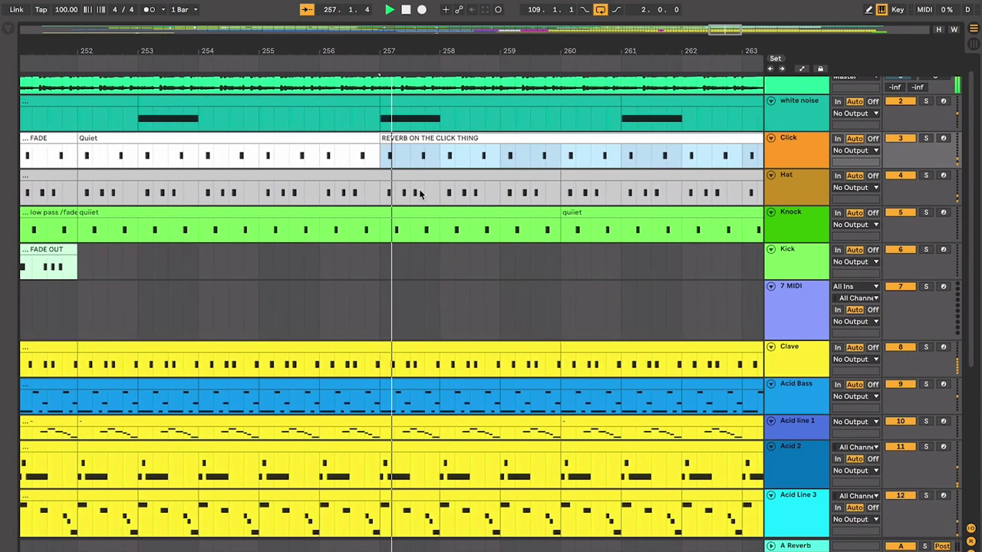
- Colour the REVERB ON THE CLICK THING clip cyan
scroll(419, 194, right, 1)
scroll(419, 194, down, 1)
scroll(421, 194, up, 3)
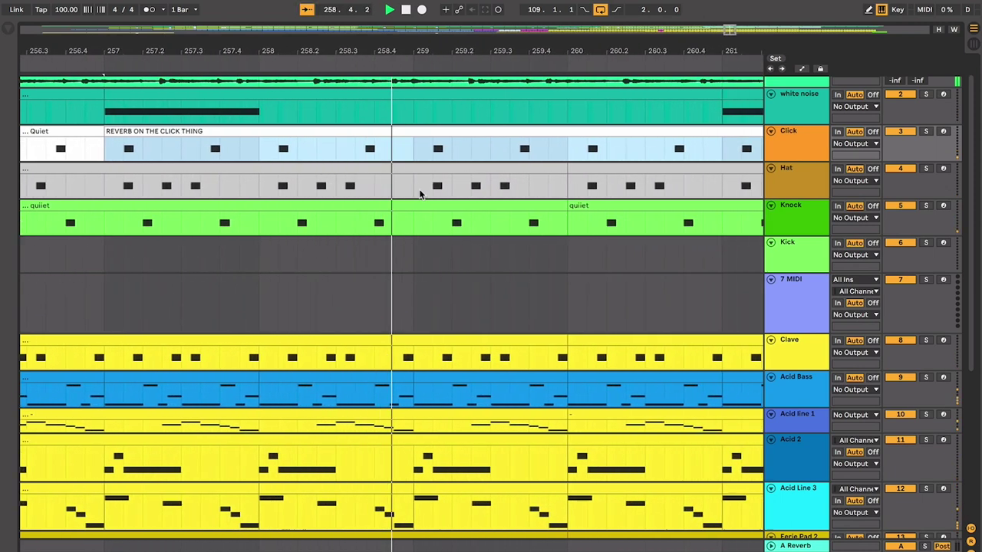
right_click(438, 128)
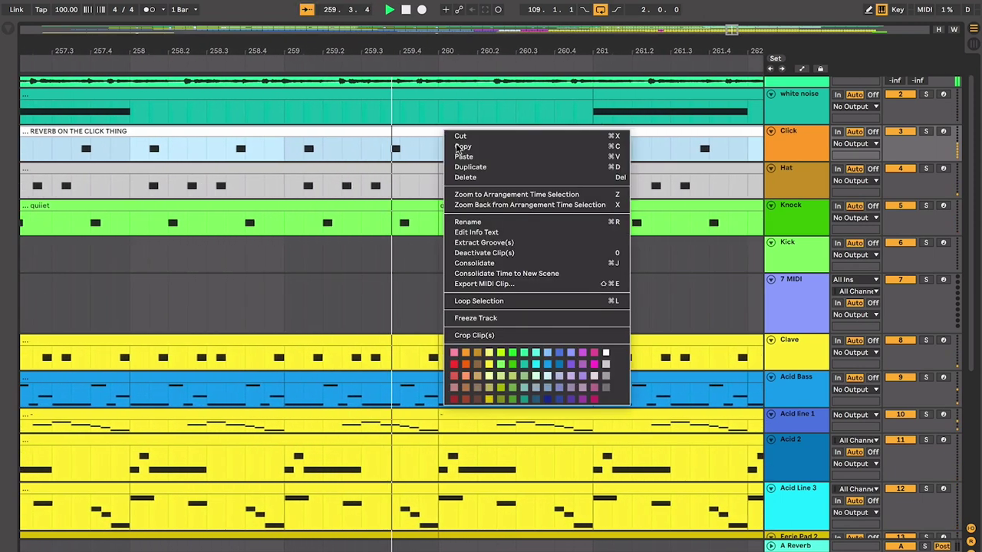
click(545, 367)
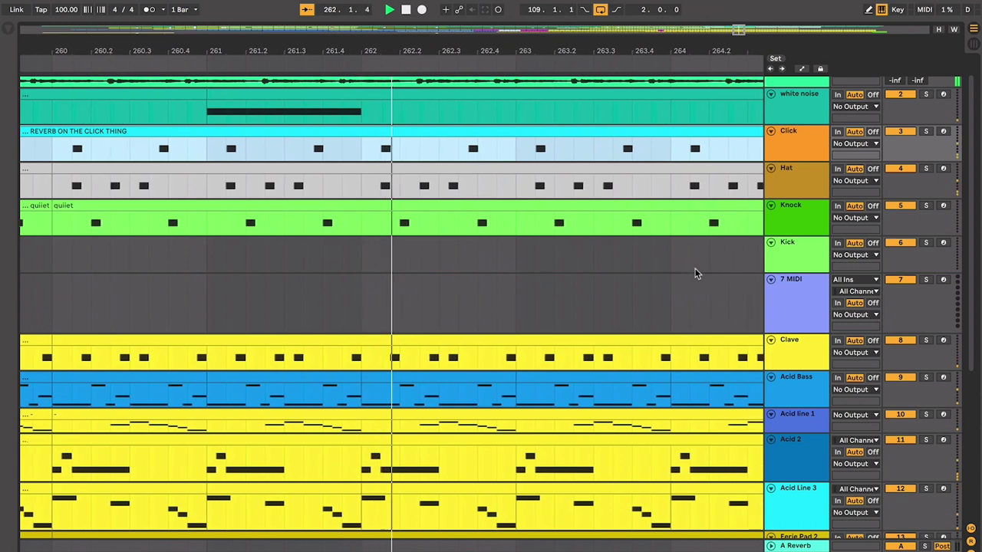
- Delete the empty 7 MIDI track between Kick and Clave
click(790, 297)
key(Delete)
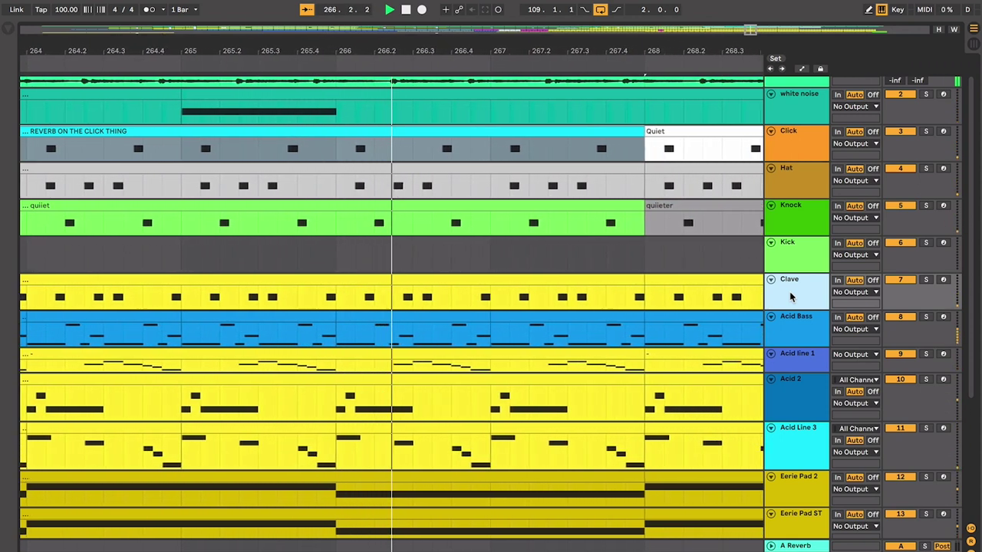
- Duplicate the cyan REVERB ON THE CLICK THING clip onto bars 268 and 279 of the Click track
click(548, 130)
key(ctrl+d)
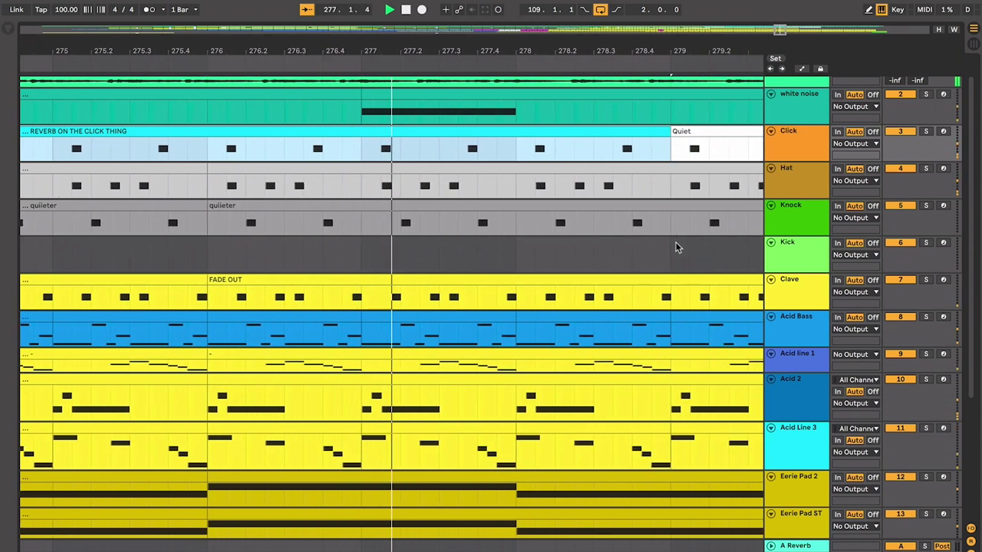
key(minus)
key(minus)
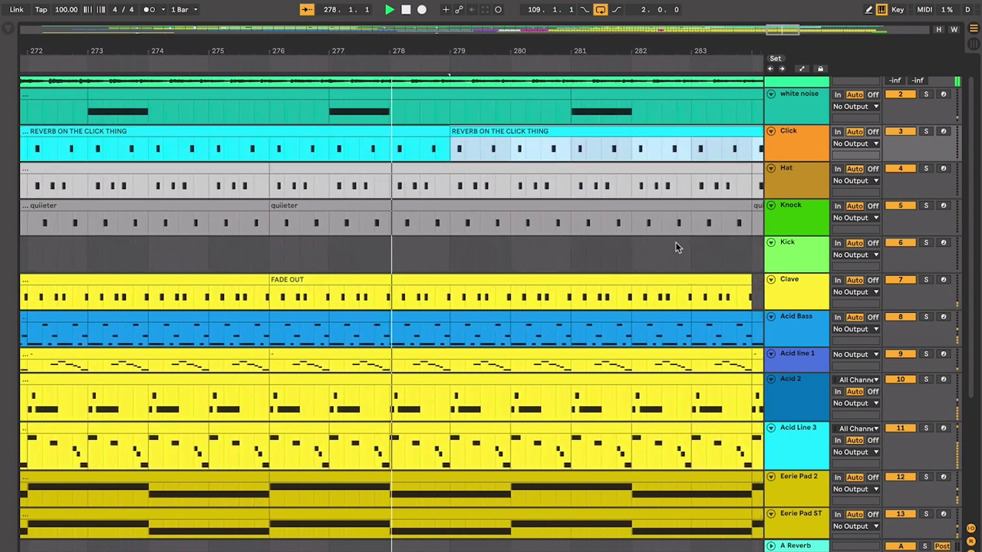
- Fill bars 288 to 292 of the Click track with two-bar REVERB ON THE CLICK THING clips
key(minus)
click(607, 154)
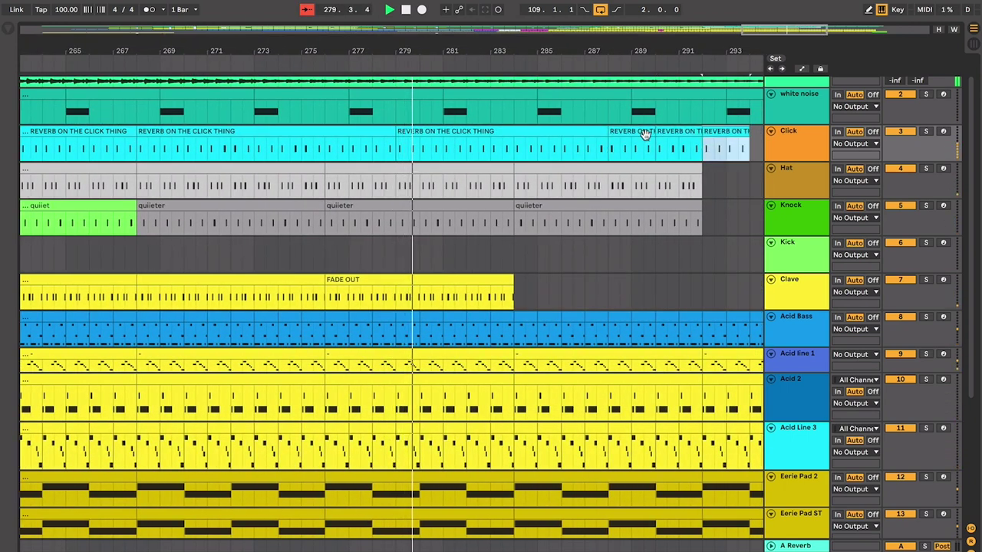
key(plus)
key(plus)
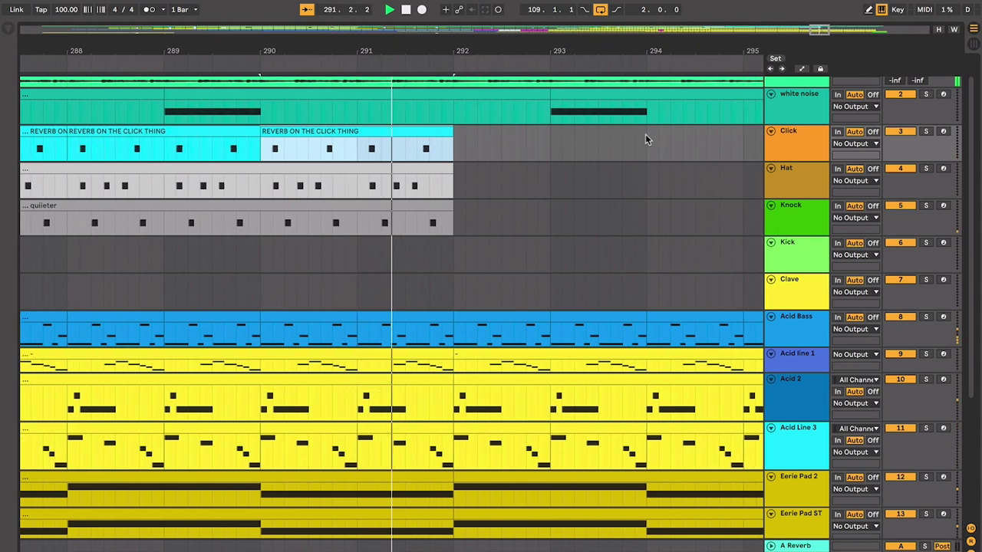
- Delete the Acid Bass clips from bar 304 to 312
key(minus)
key(minus)
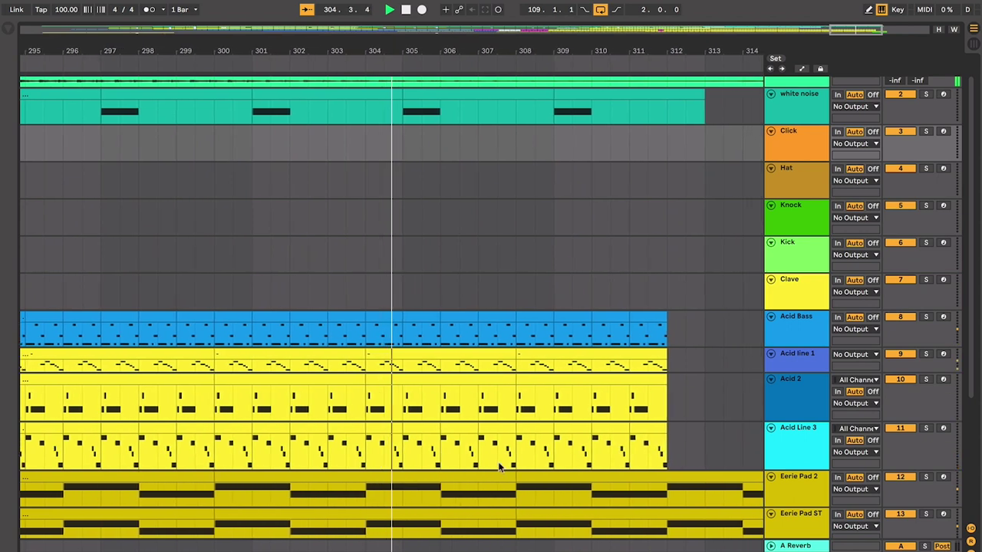
click(363, 320)
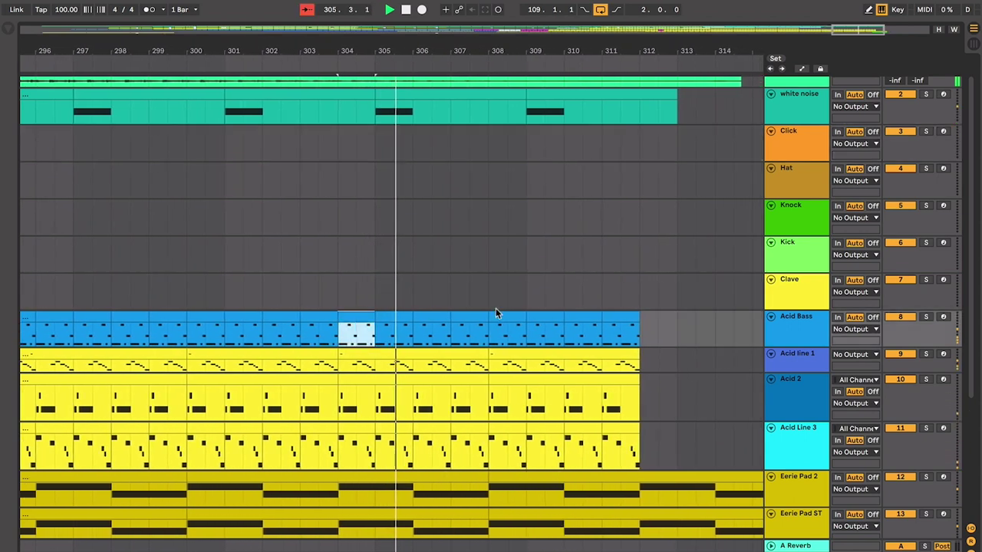
shift+click(633, 325)
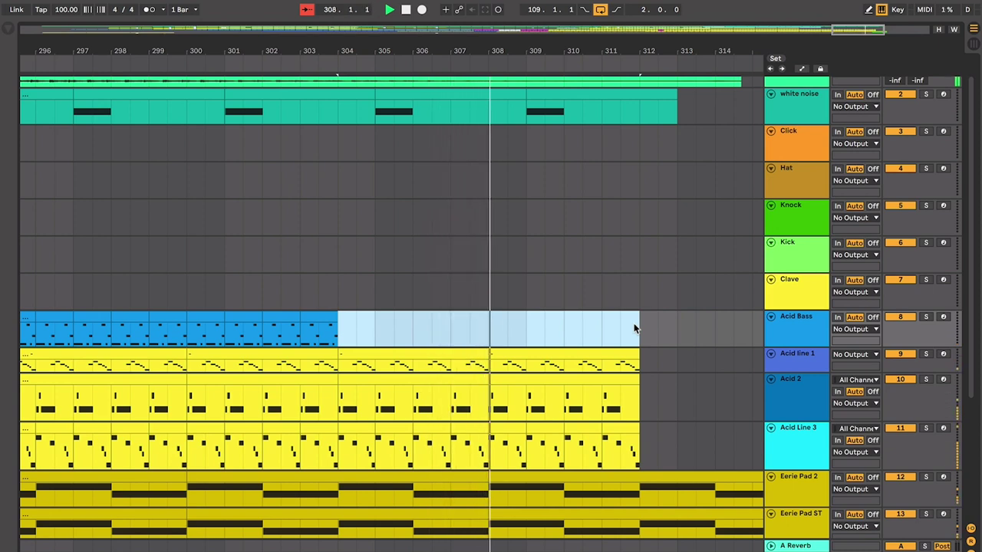
- Unfold the ENDING track while playback follows the last bars
key(plus)
key(plus)
scroll(633, 328, right, 4)
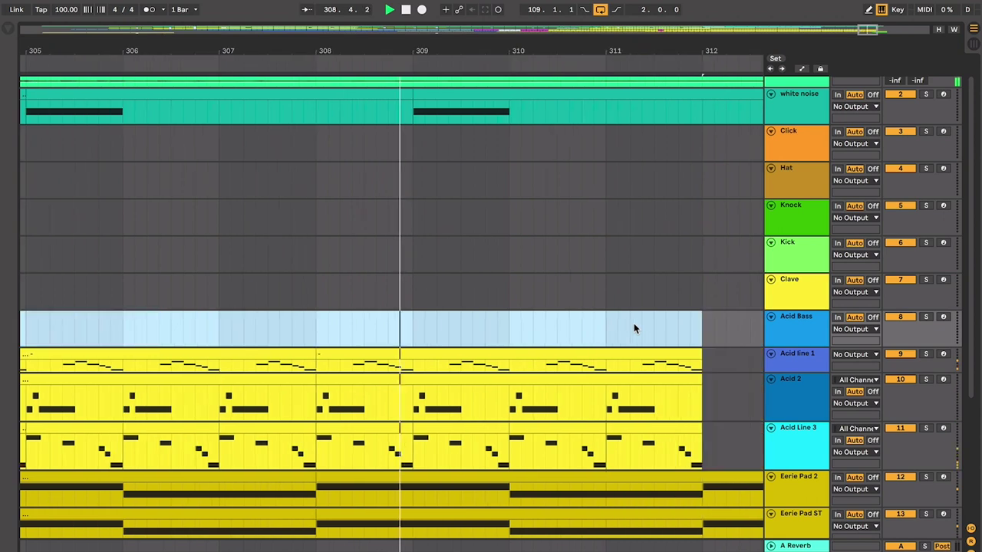
key(ctrl+shift+f)
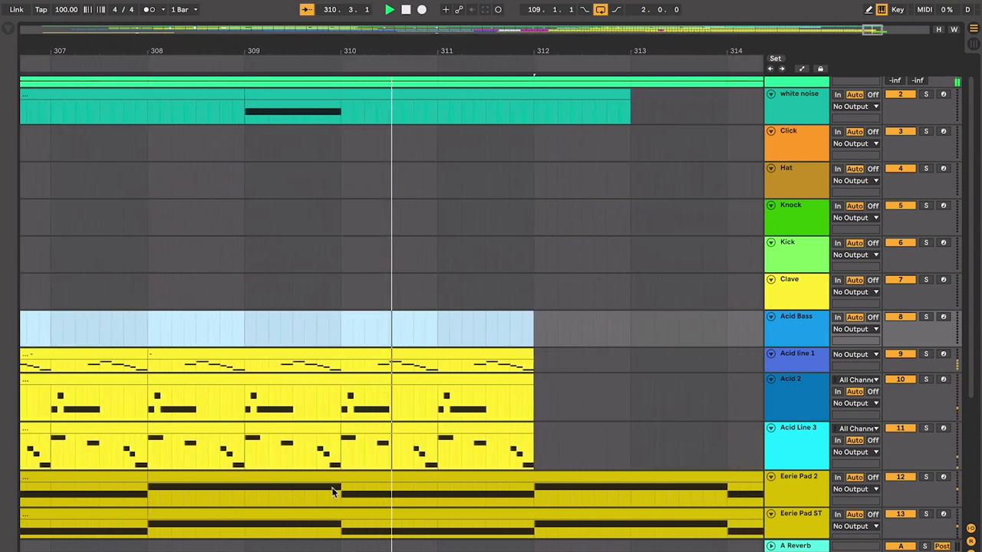
scroll(696, 351, down, 5)
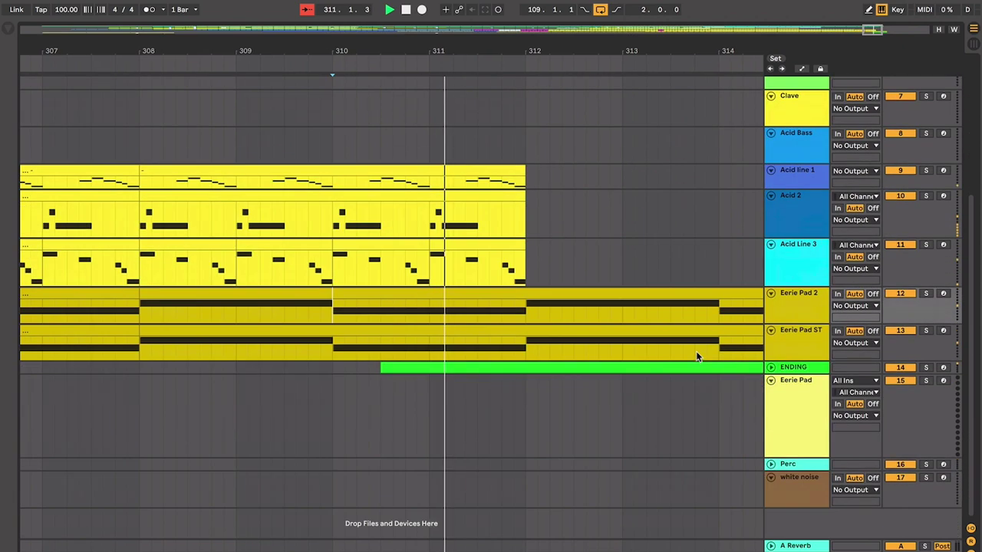
click(772, 365)
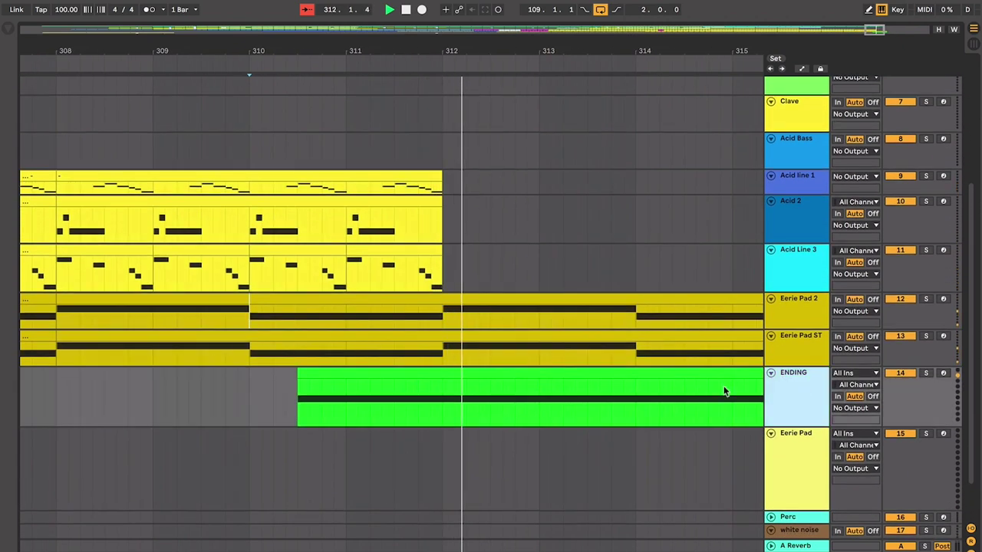
- Delete the Eerie Pad 2 and Eerie Pad ST material from bar 312 onward
scroll(686, 391, right, 3)
key(minus)
key(minus)
scroll(670, 399, left, 2)
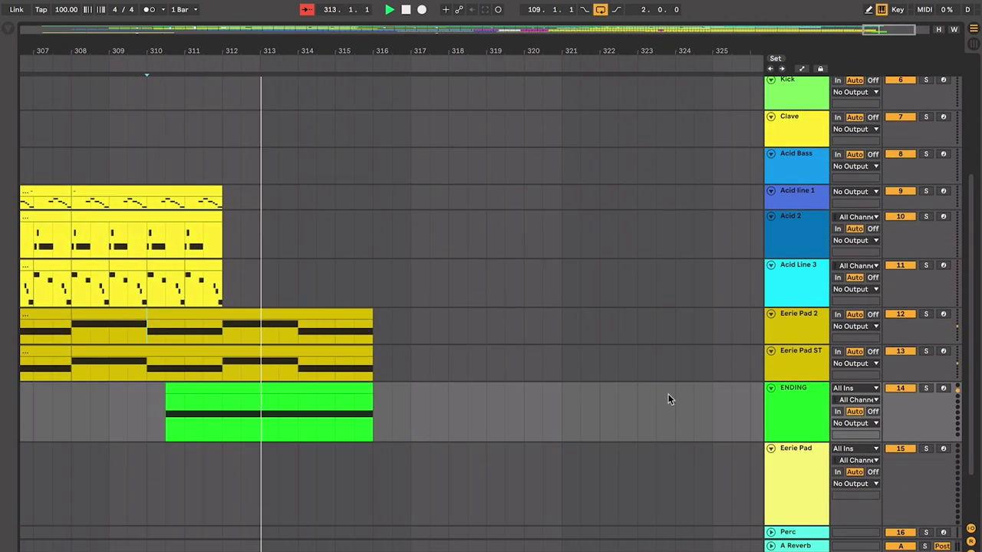
drag(407, 318, 228, 365)
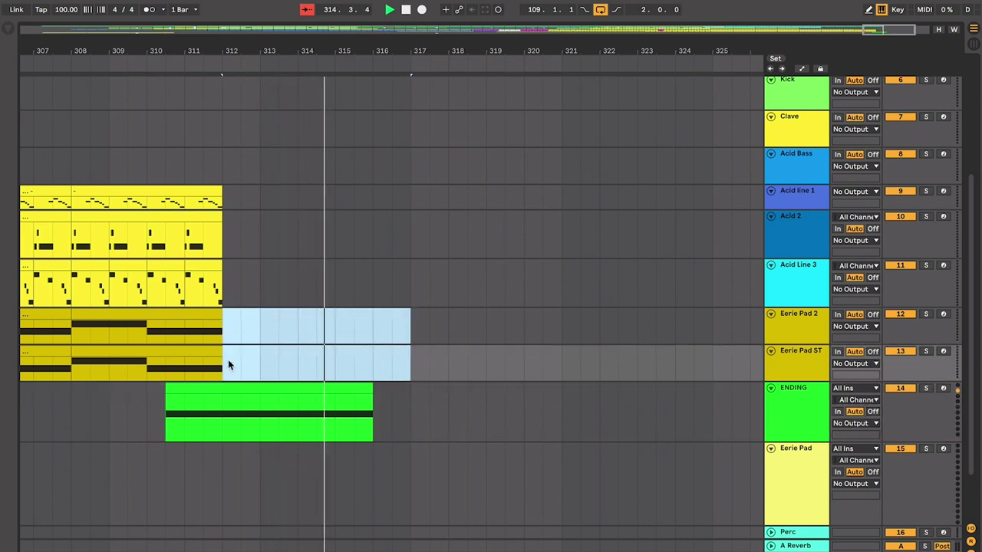
- Stop playback, select the ENDING clip and examine the closing section of the arrangement
key(space)
click(353, 376)
click(346, 388)
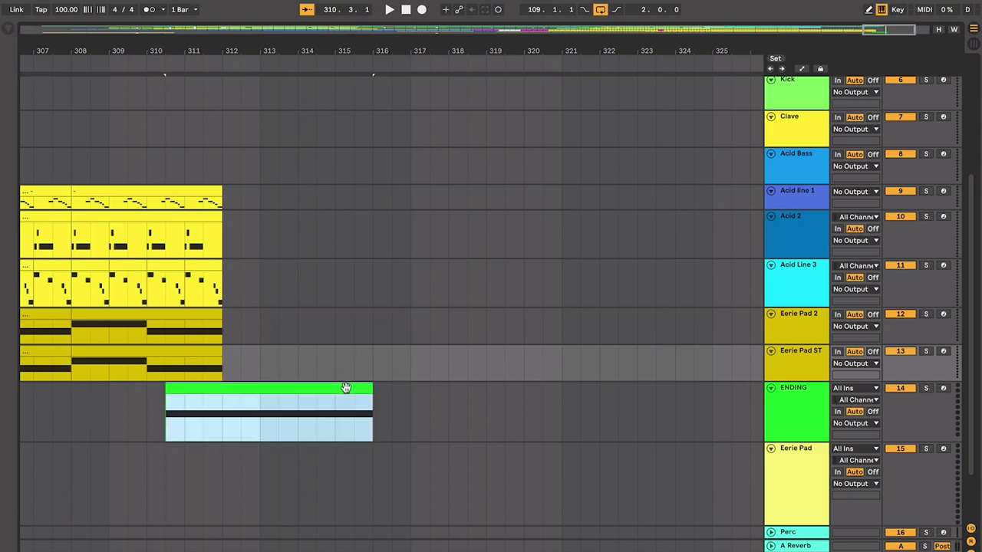
scroll(346, 389, left, 4)
scroll(346, 389, up, 5)
scroll(346, 390, left, 4)
key(minus)
key(minus)
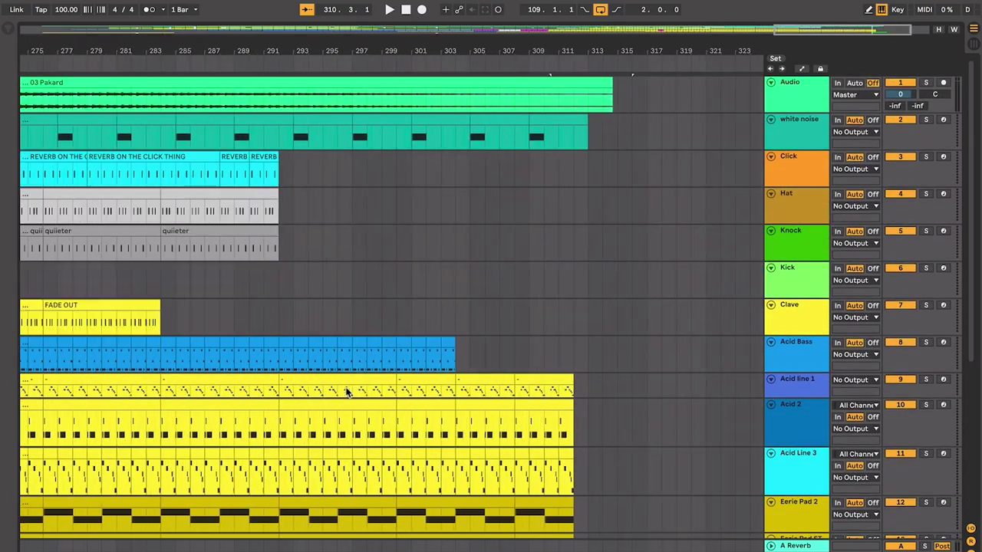
- Examine the full arrangement across all tracks, then its middle section around bars 105 to 181
scroll(346, 392, down, 2)
scroll(346, 392, down, 6)
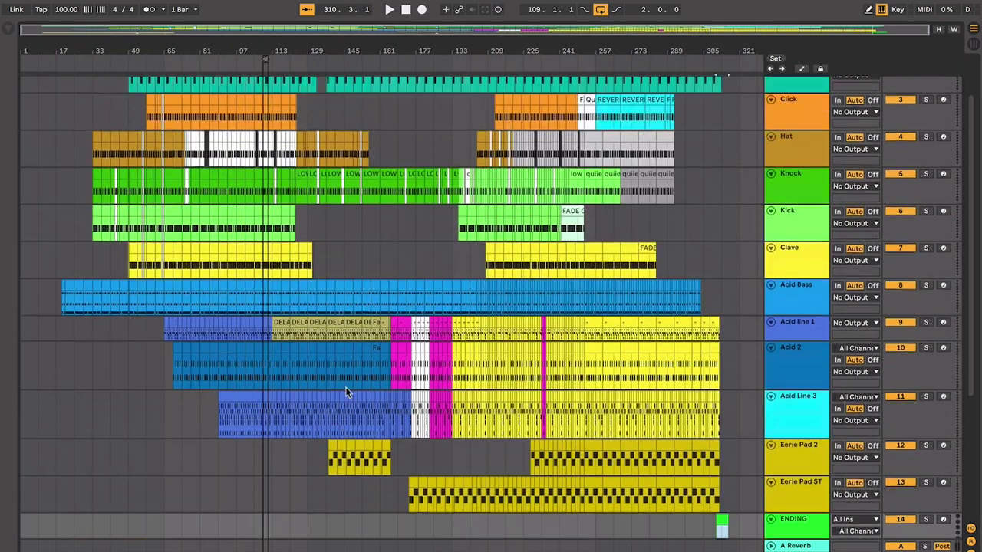
scroll(346, 392, up, 2)
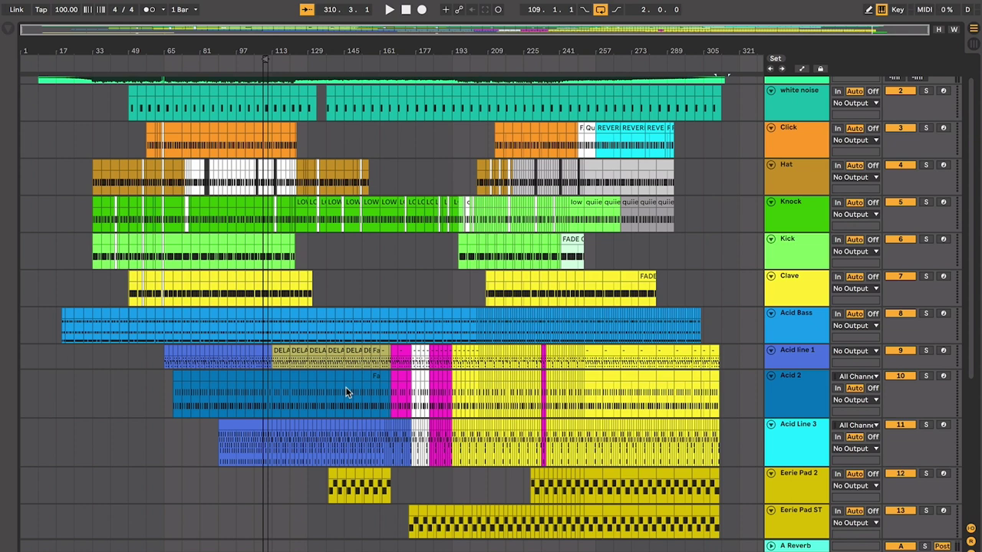
key(plus)
key(plus)
key(plus)
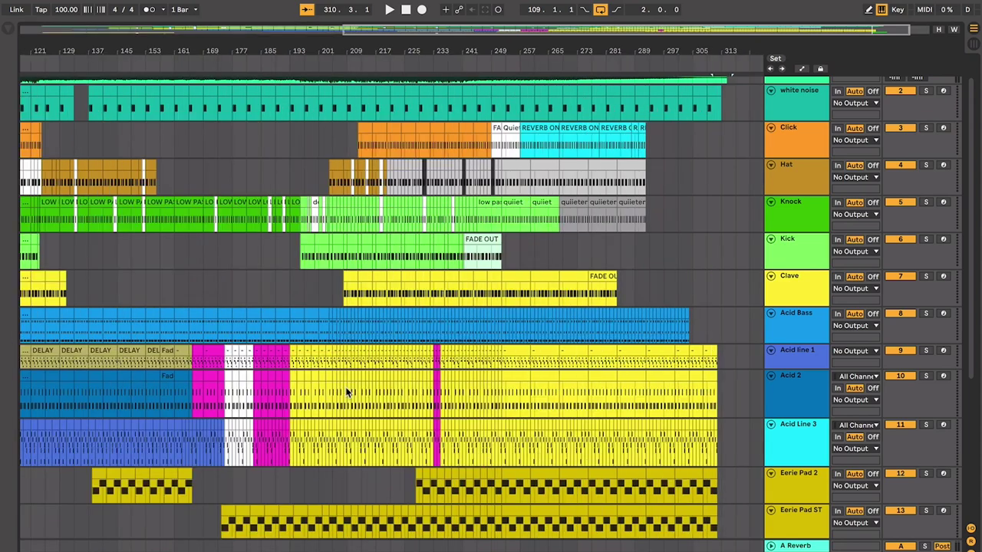
scroll(345, 387, left, 15)
scroll(345, 387, down, 3)
scroll(345, 387, up, 4)
scroll(345, 387, left, 8)
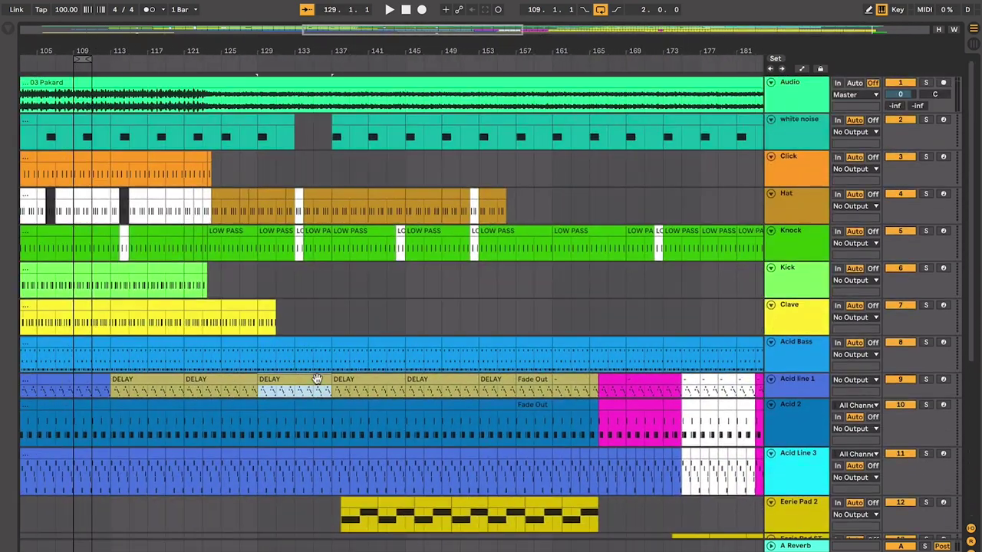
- Select the Acid 2 clip at bar 81 and examine the clip variations in the early section from bar 33
scroll(317, 378, down, 5)
drag(303, 266, 219, 237)
click(214, 237)
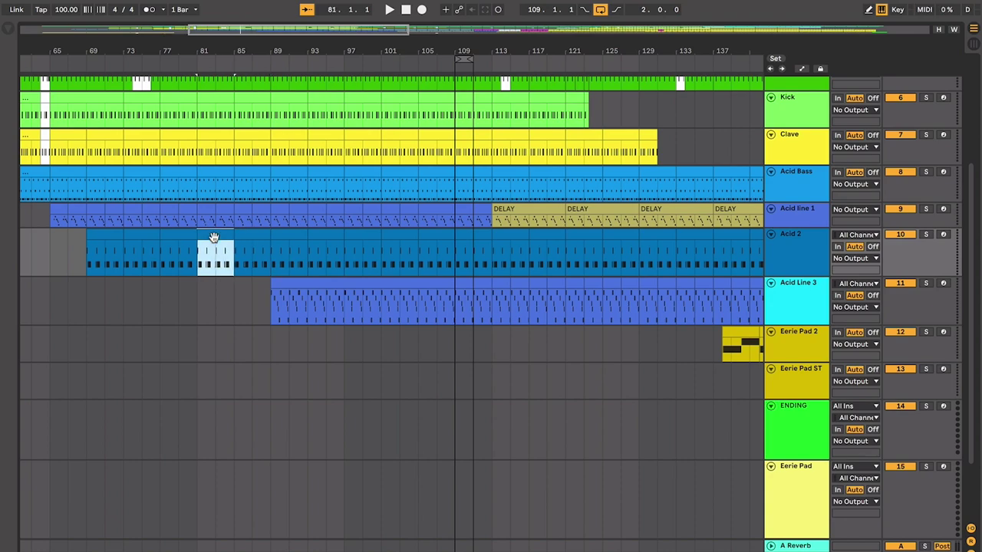
scroll(214, 238, up, 6)
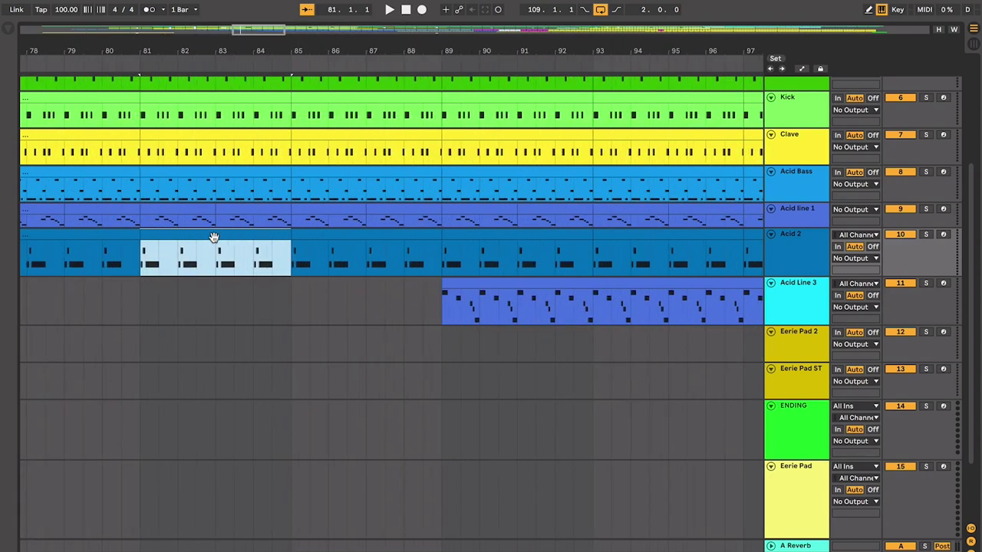
scroll(213, 237, up, 5)
scroll(213, 237, left, 15)
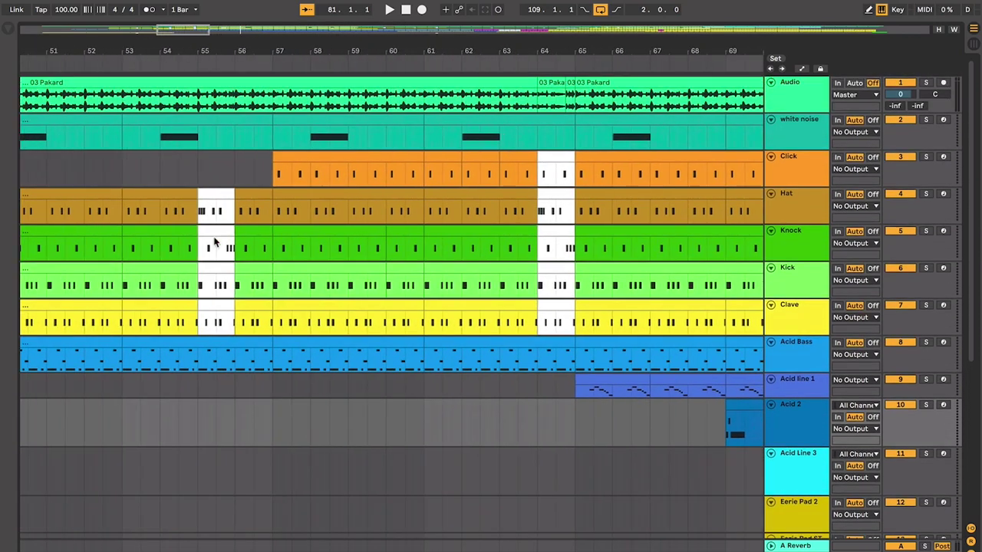
scroll(213, 236, left, 7)
scroll(213, 236, right, 14)
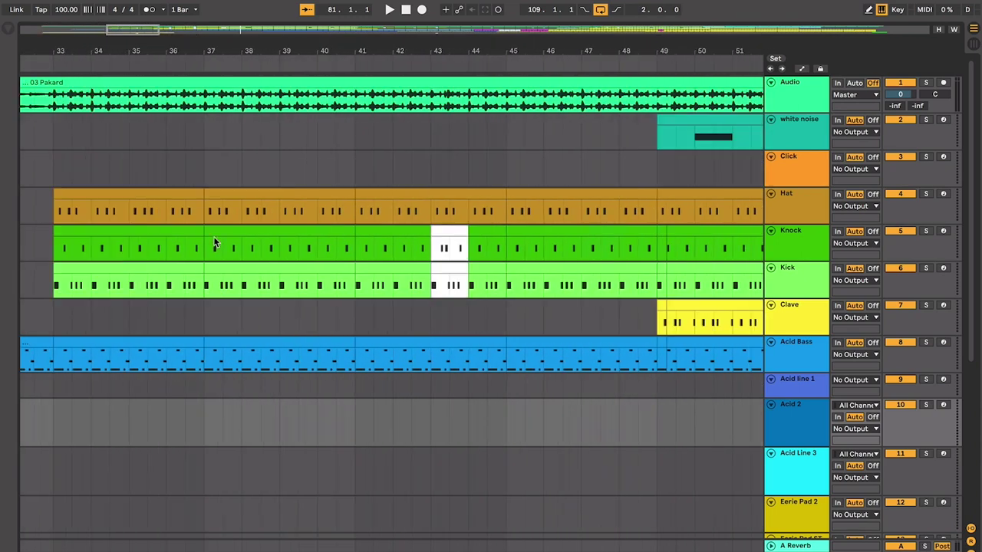
scroll(213, 236, right, 4)
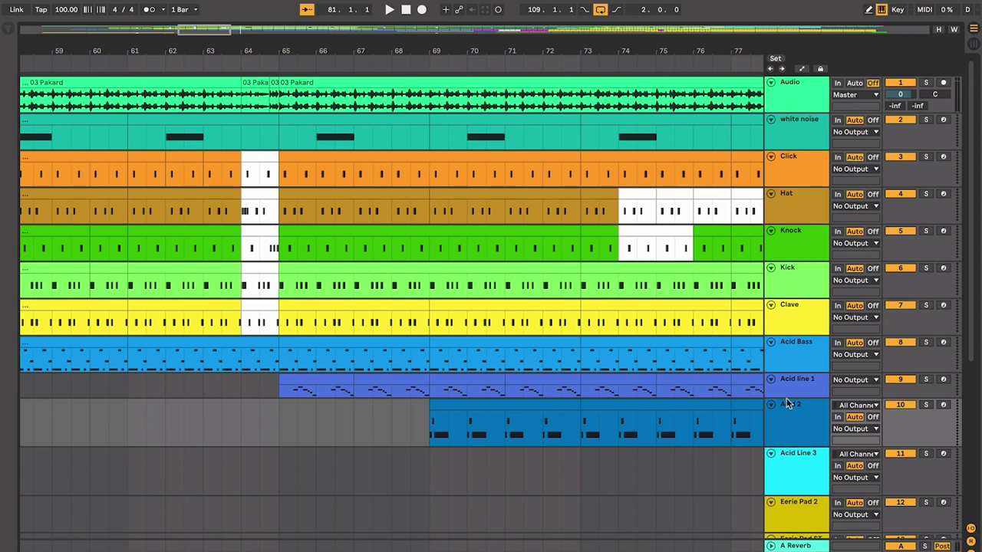
- Enlarge the Acid line 1 track's height and select its opening clips from bar 65
drag(787, 398, 786, 437)
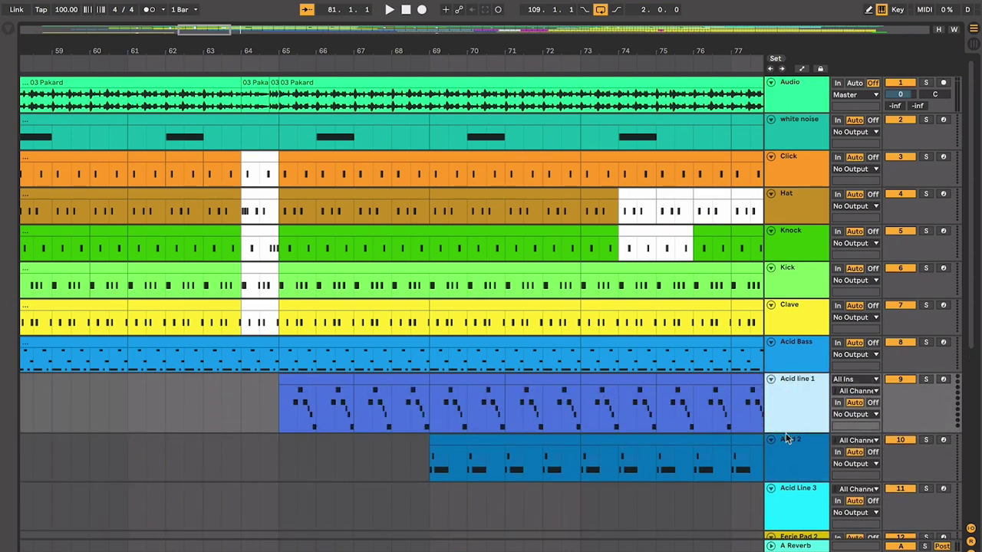
click(327, 380)
click(392, 380)
- Select the Acid 2 clip starting at bar 73 and view it within the surrounding arrangement
scroll(484, 403, right, 2)
scroll(485, 404, down, 1)
click(516, 423)
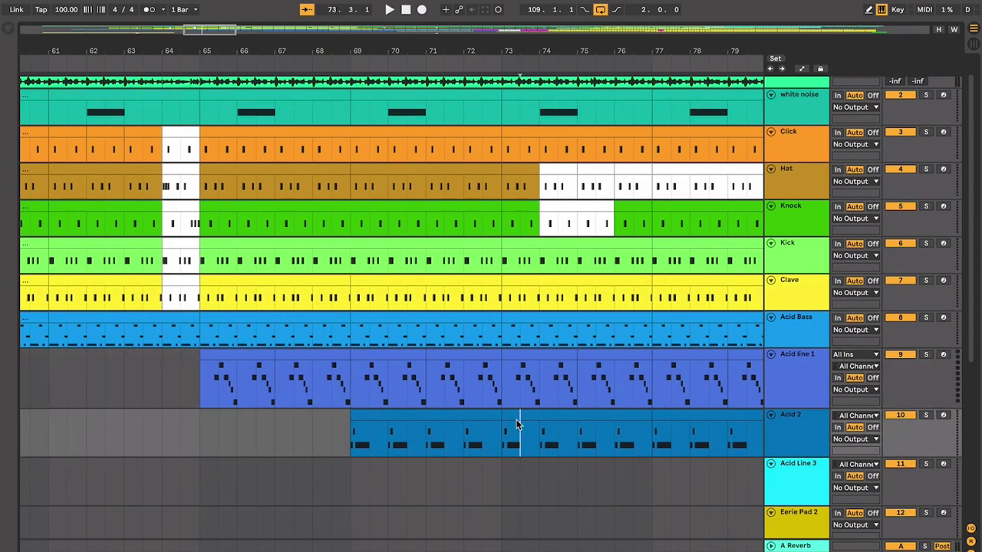
scroll(517, 421, right, 2)
scroll(517, 421, down, 1)
click(518, 410)
scroll(518, 408, right, 2)
key(minus)
key(minus)
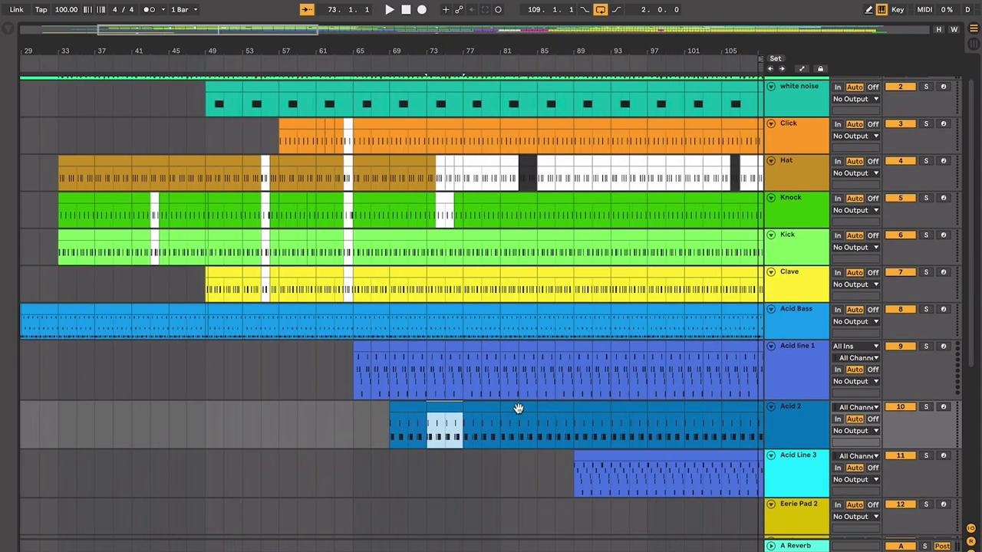
- Examine the first half of the arrangement and select the Acid Bass clip at bar 109
key(minus)
scroll(519, 409, right, 1)
scroll(519, 409, up, 1)
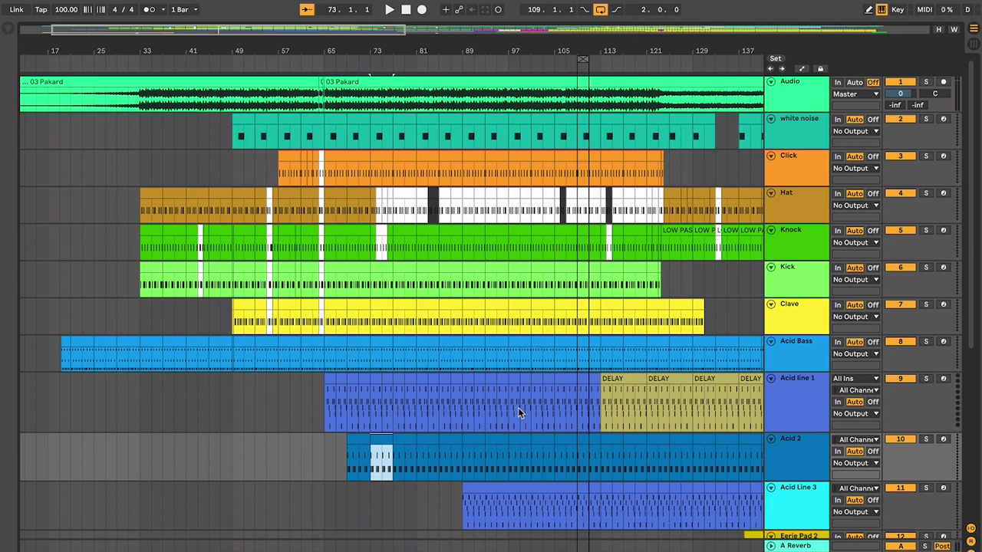
scroll(519, 409, right, 1)
scroll(485, 355, right, 2)
scroll(484, 355, down, 1)
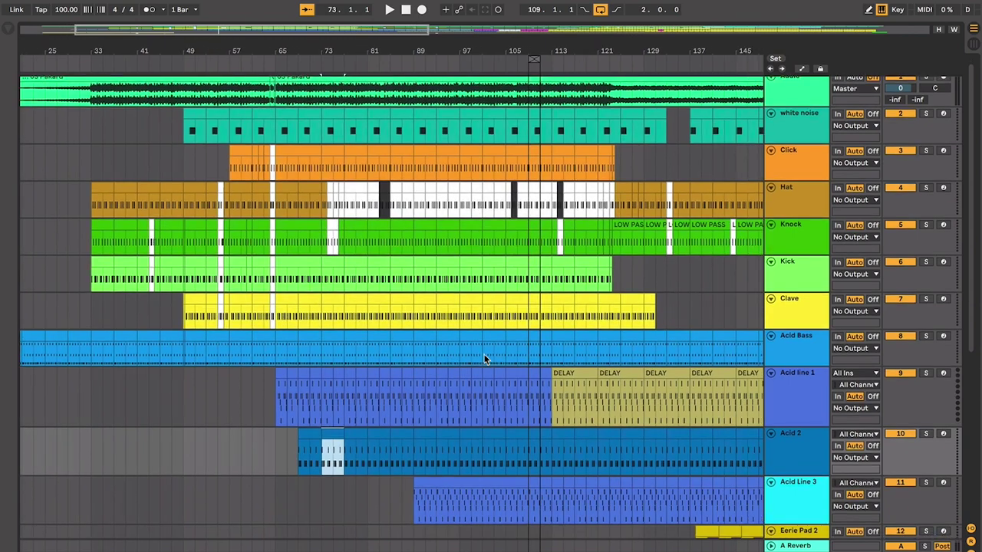
click(477, 340)
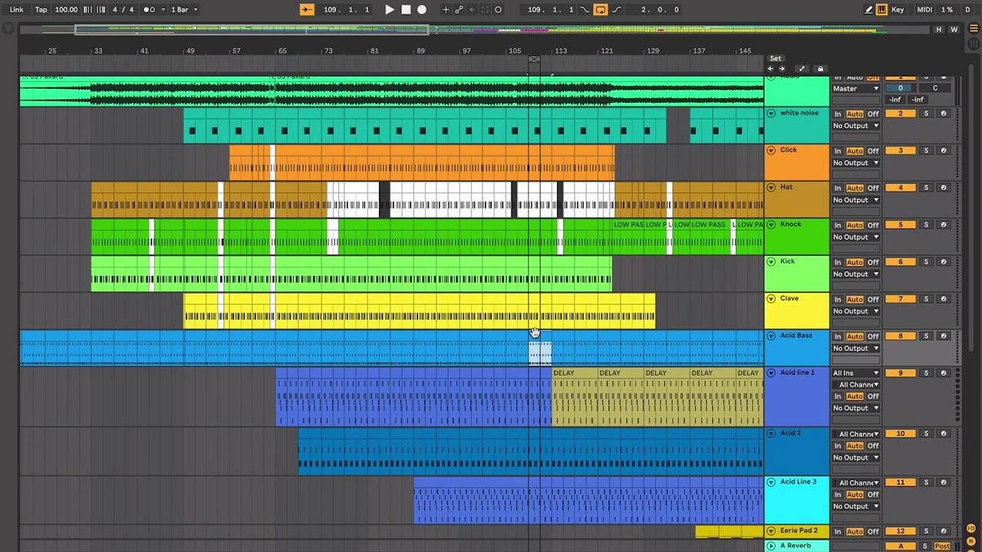